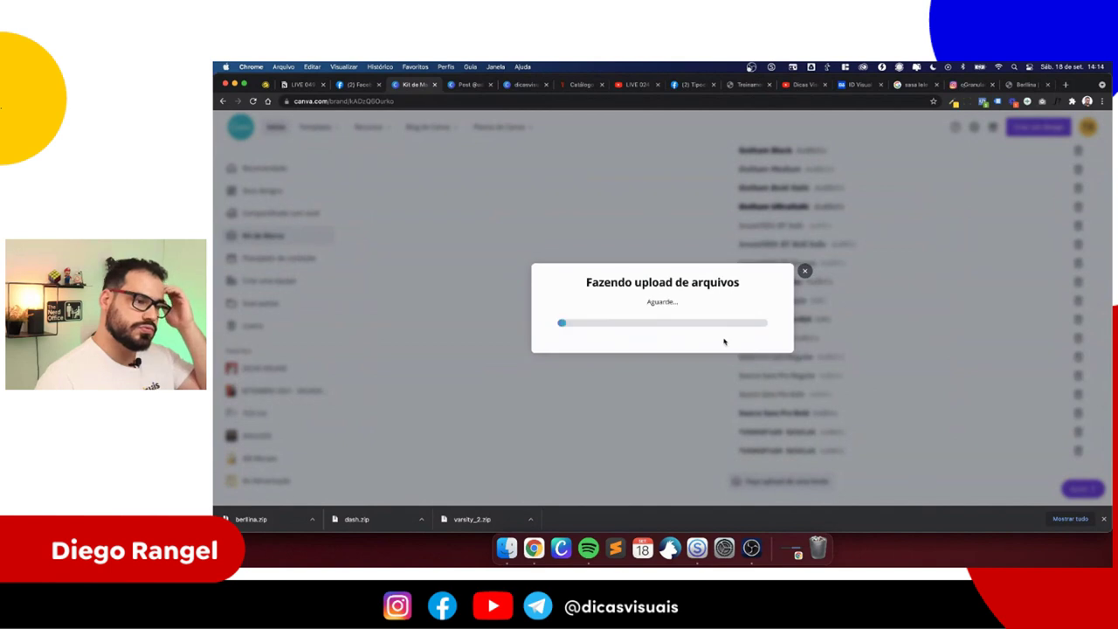
- Dismiss the finished downloads list while the font files upload to the Brand Kit
left_click(1103, 518)
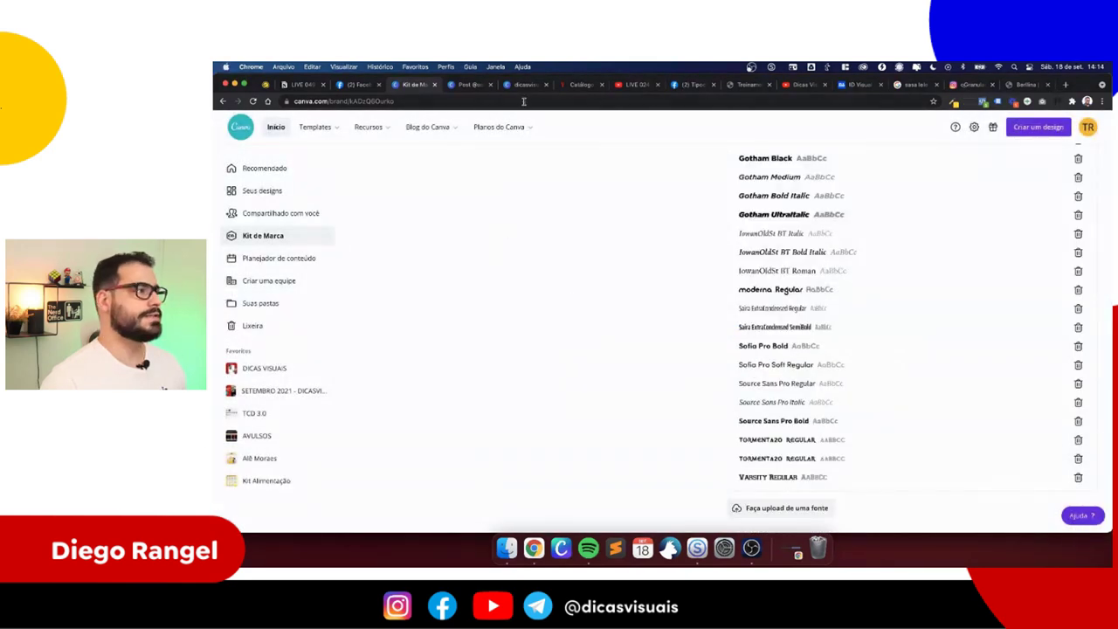
- Check the dicasvisuais and flowers post designs, then return to the Brand Kit fonts list
left_click(522, 86)
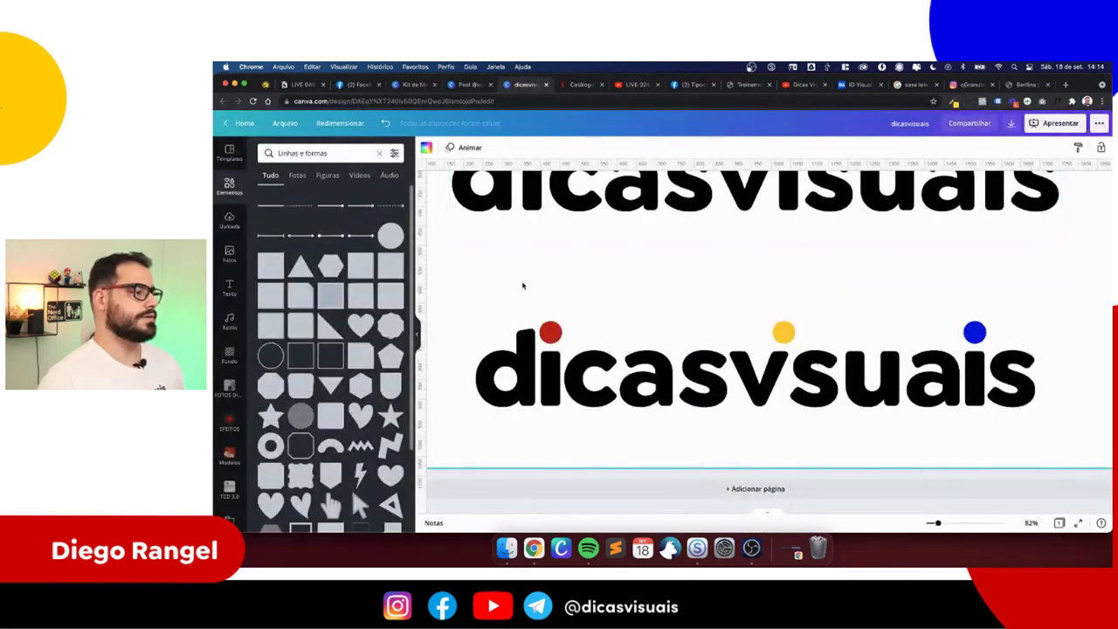
left_click_drag(548, 217, 993, 457)
left_click(993, 456)
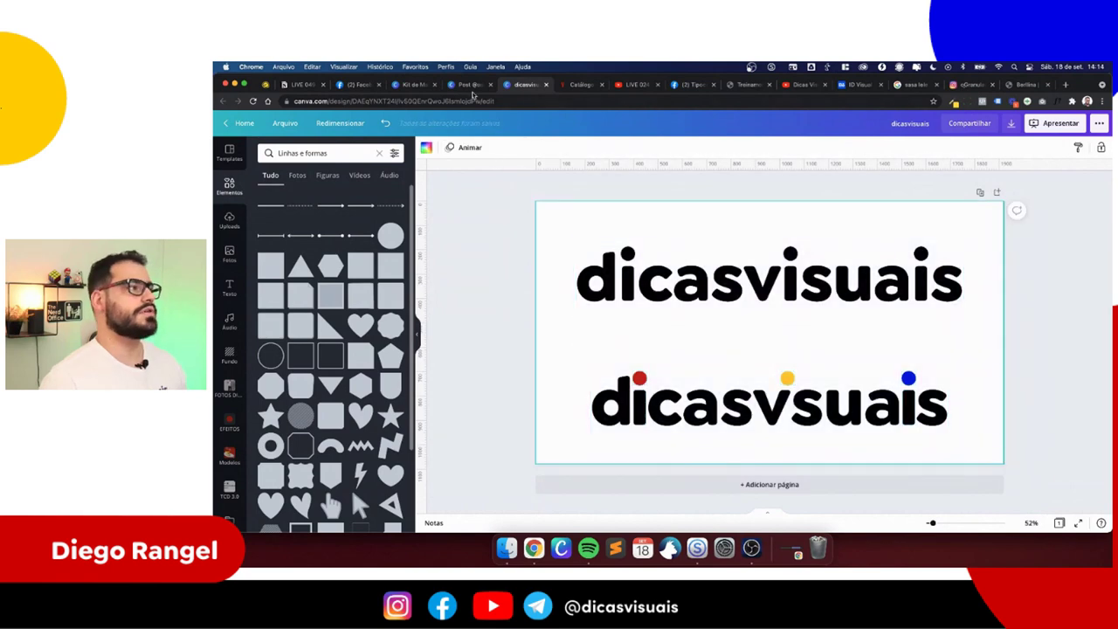
left_click(463, 86)
left_click(397, 86)
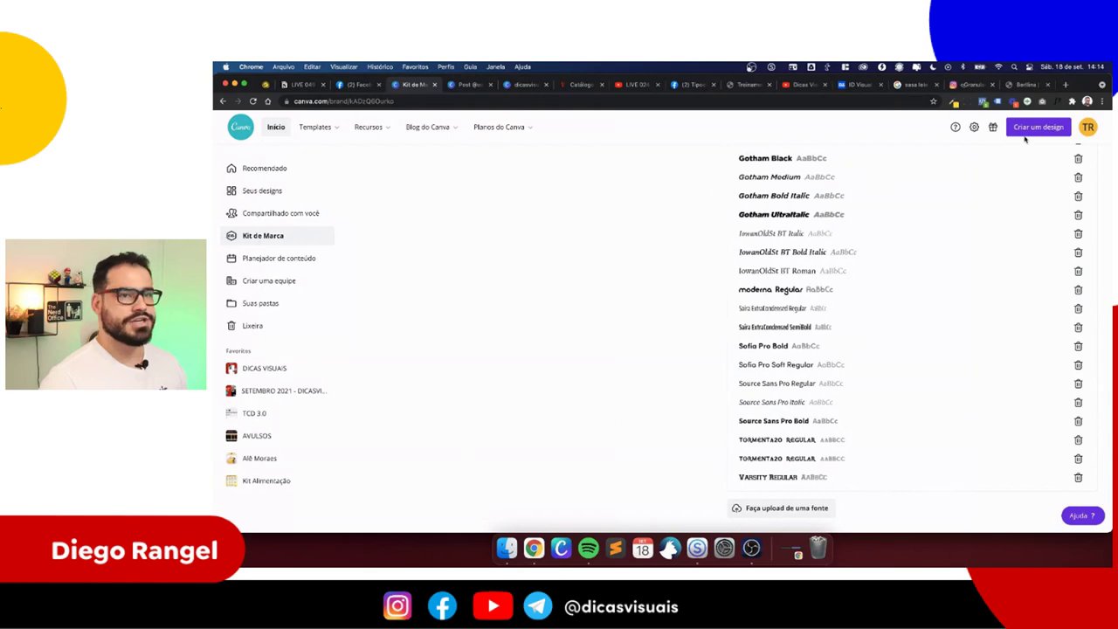
- Start a presentation design, then close it and go back to the Brand Kit
scroll(1026, 139, "up", 10)
scroll(961, 174, "left", 10)
mouse_move(912, 205)
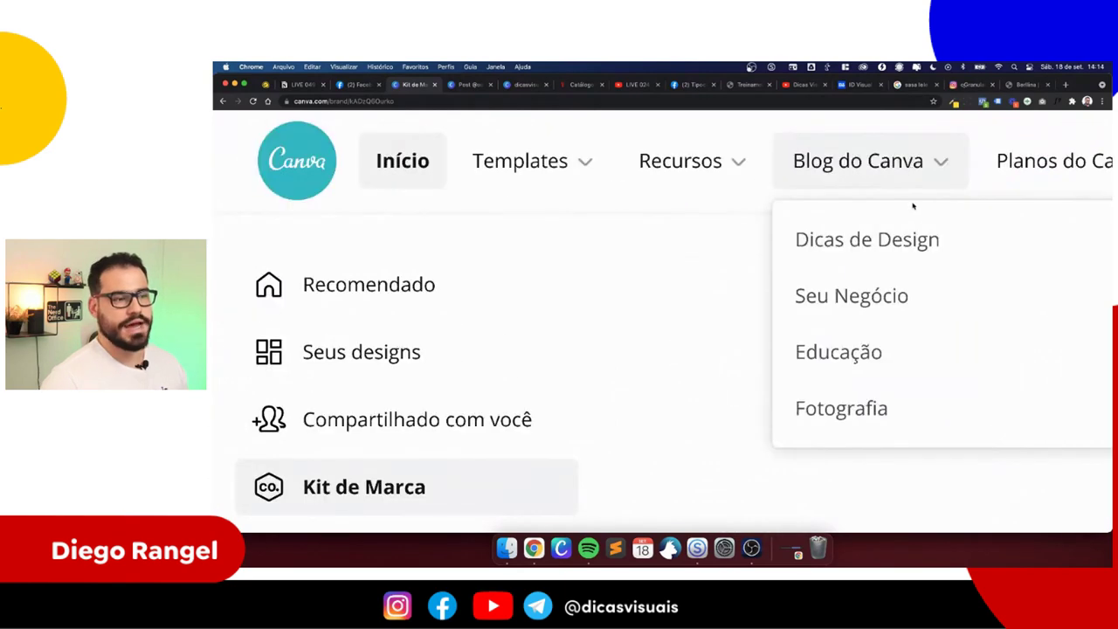
scroll(929, 212, "down", 10)
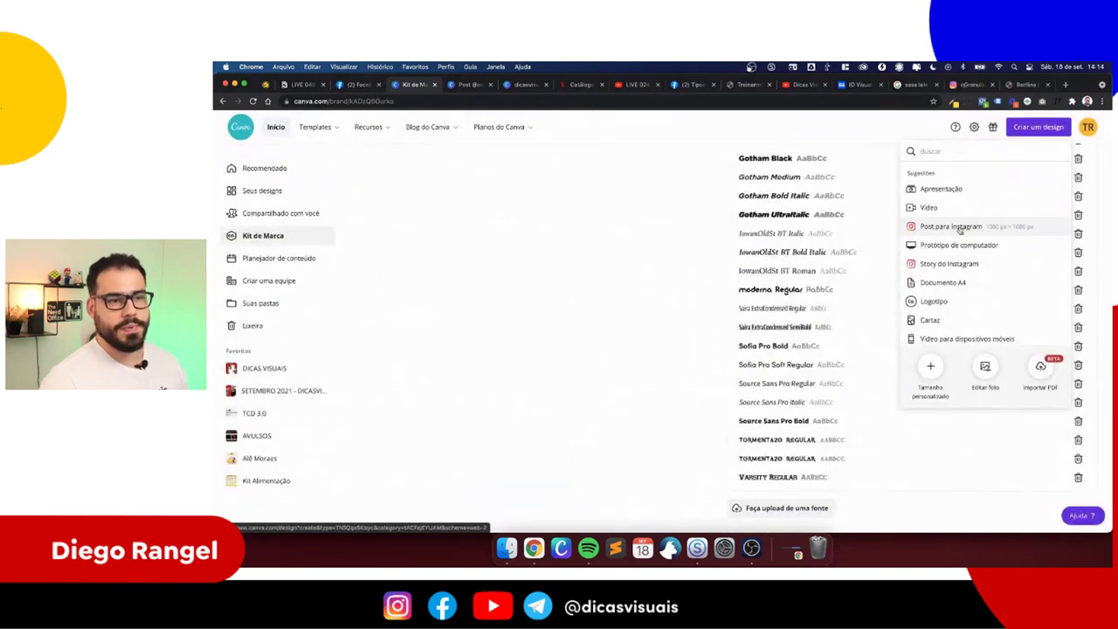
scroll(964, 191, "up", 10)
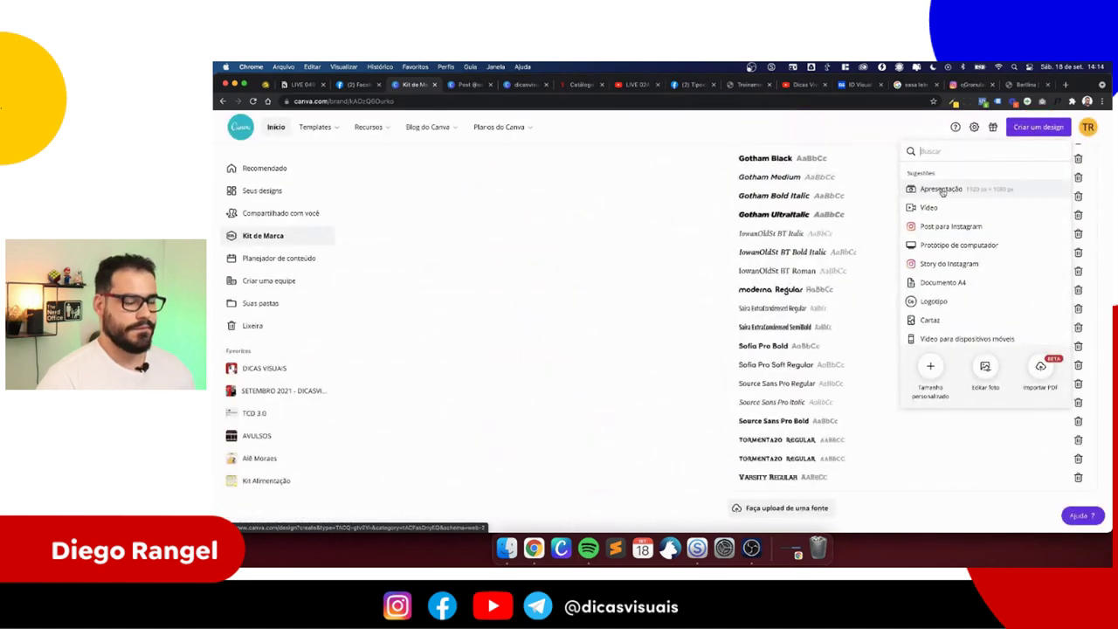
left_click(941, 190)
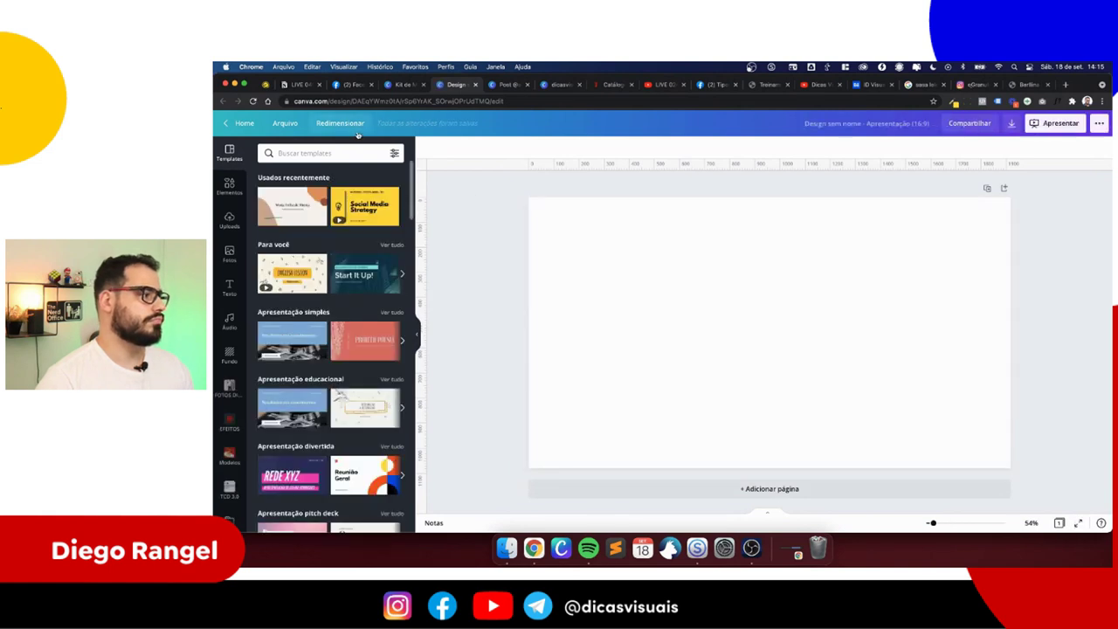
left_click(476, 85)
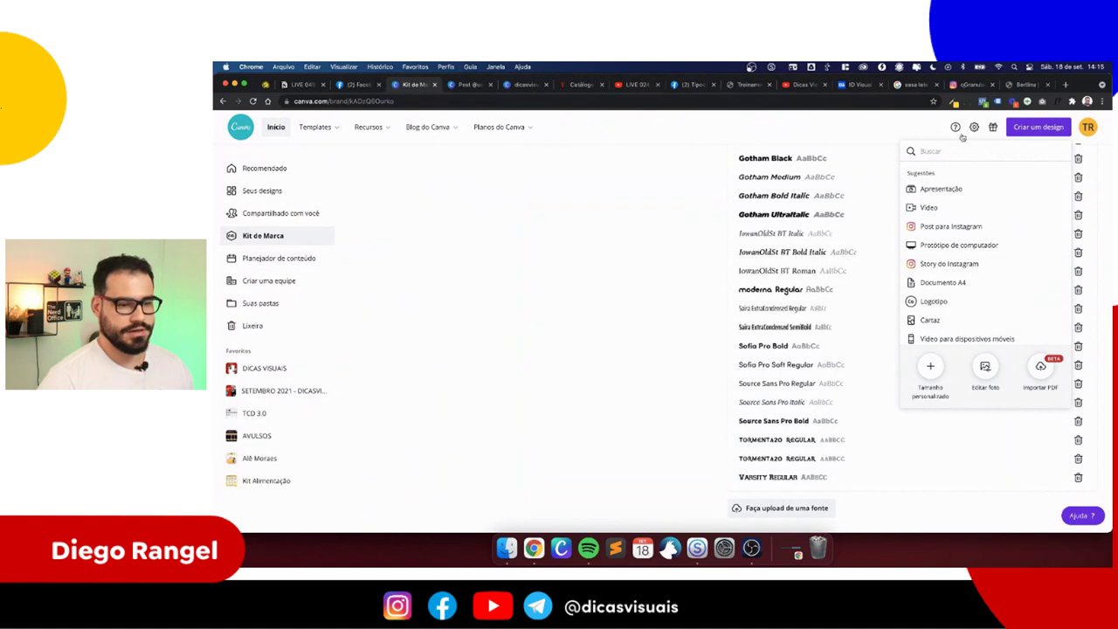
- Create a custom-size blank design of 5000 × 3500 px
left_click(930, 367)
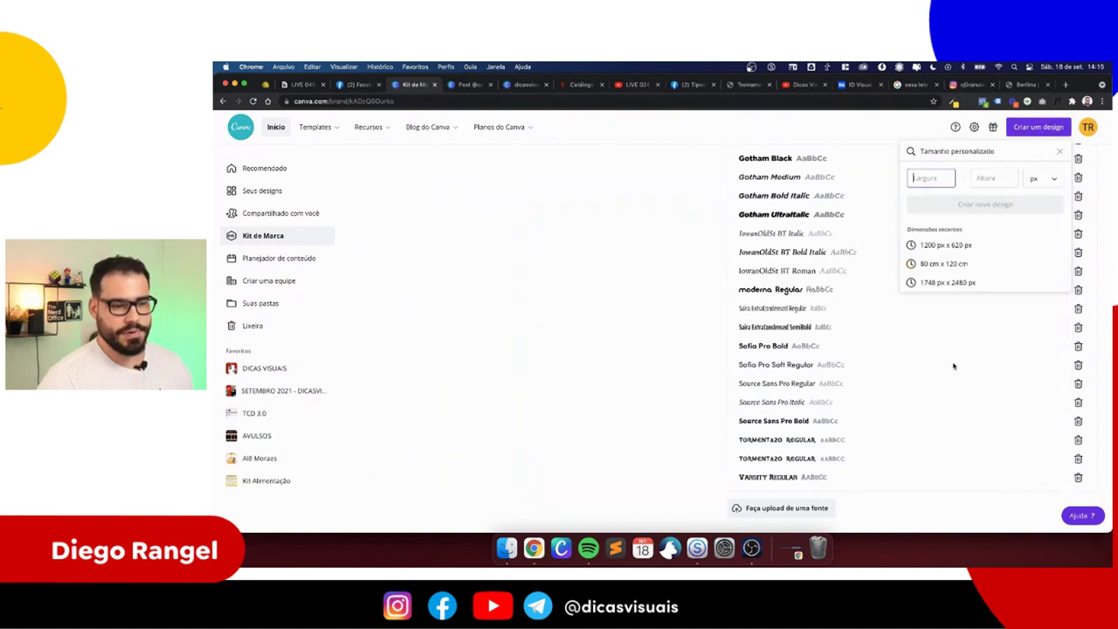
scroll(950, 182, "up", 5)
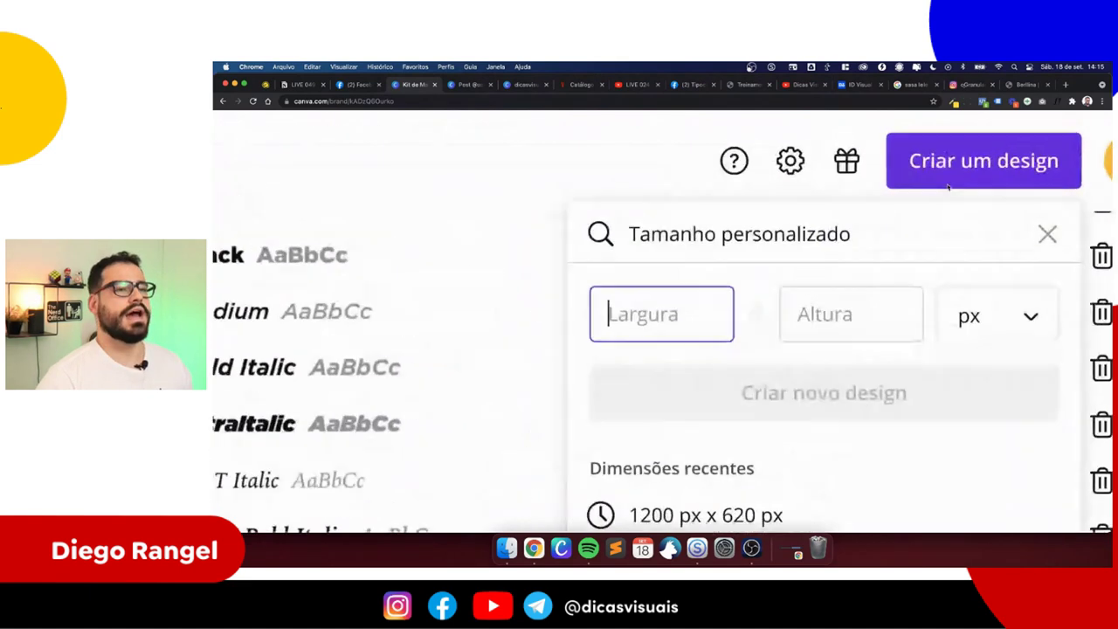
type("5000")
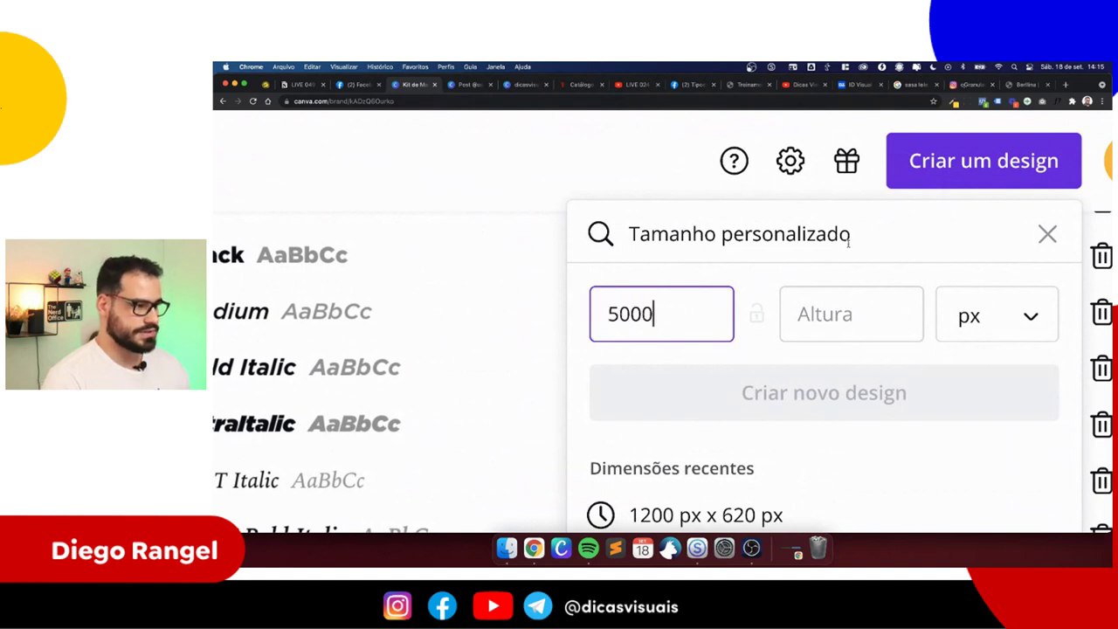
key("Tab")
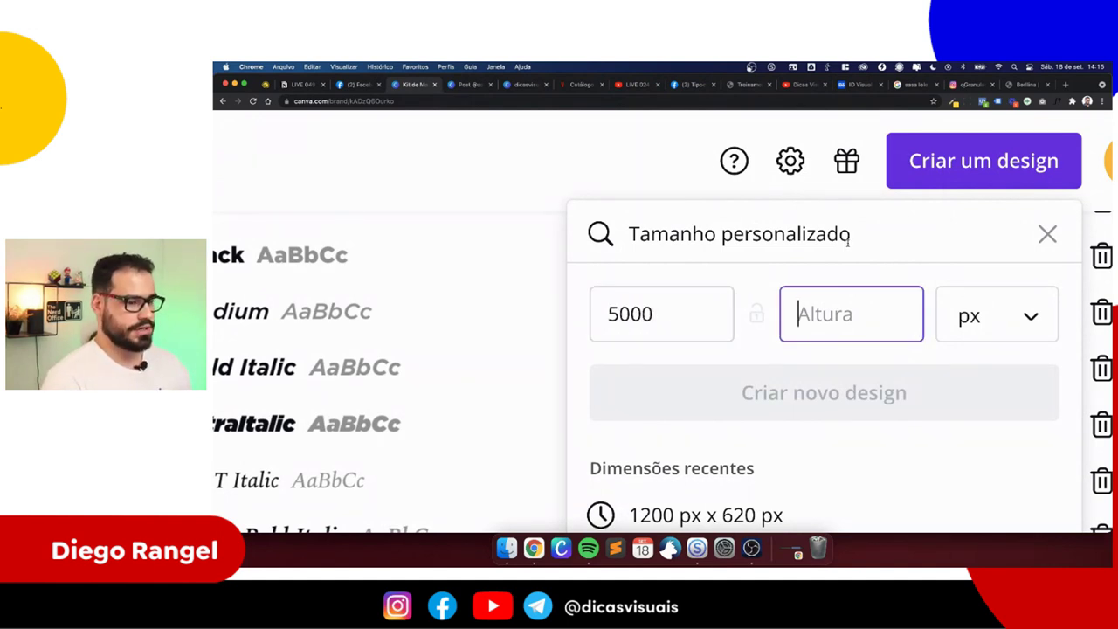
type("3500")
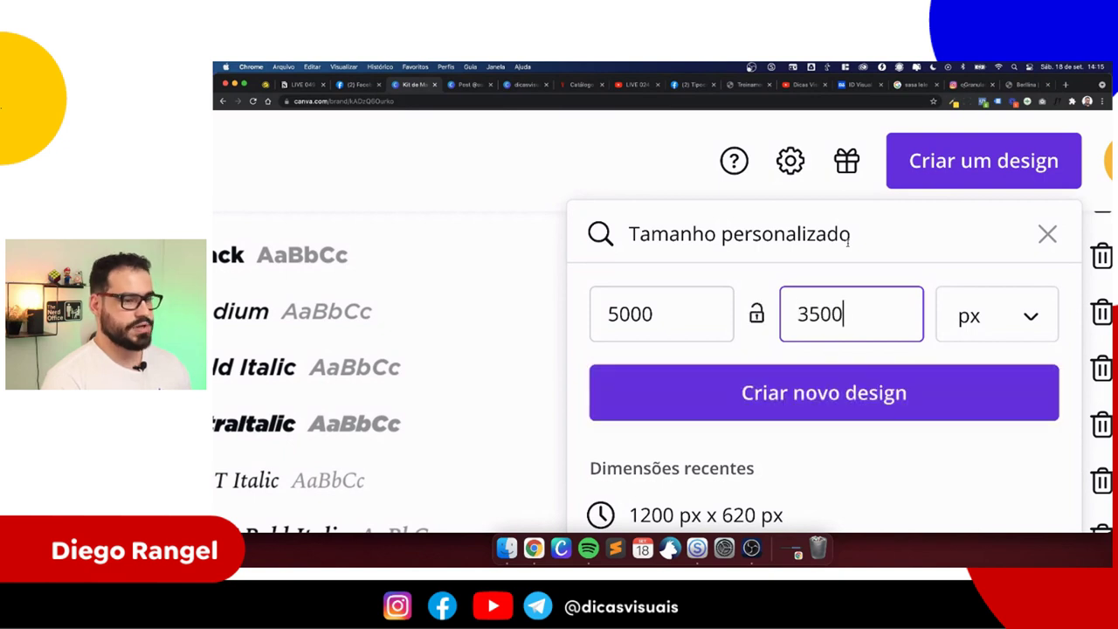
left_click(844, 385)
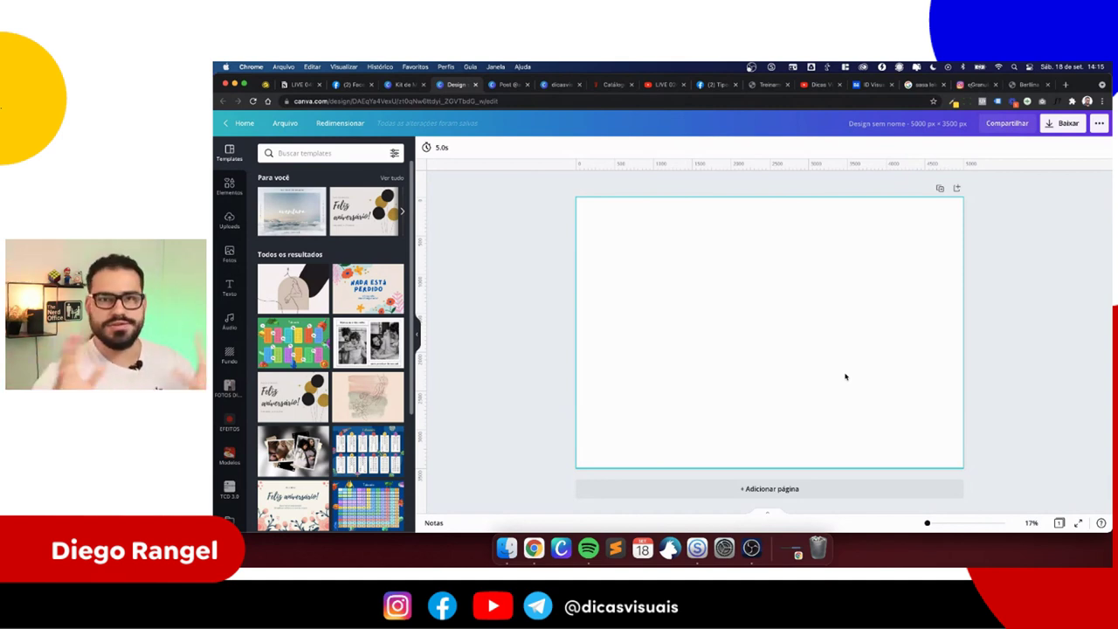
left_click(695, 267)
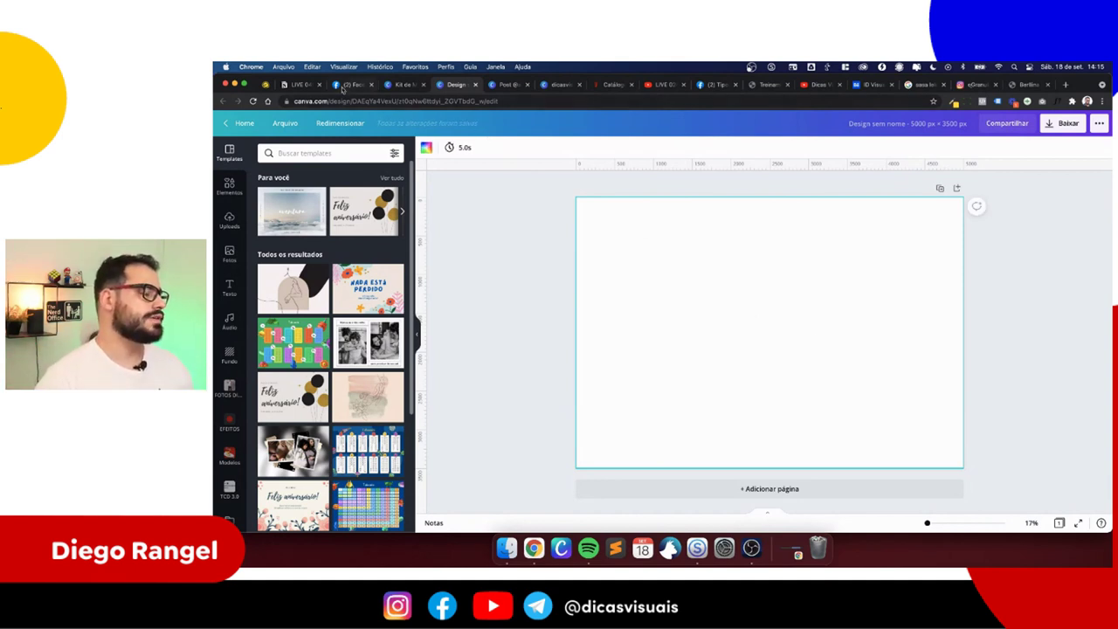
left_click(305, 85)
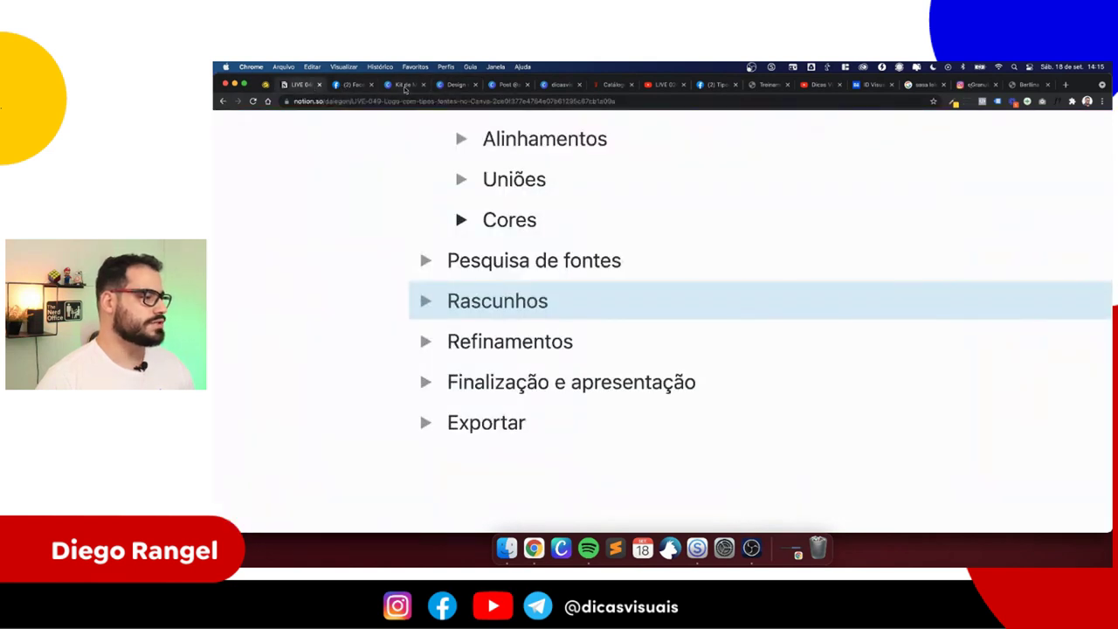
left_click(455, 85)
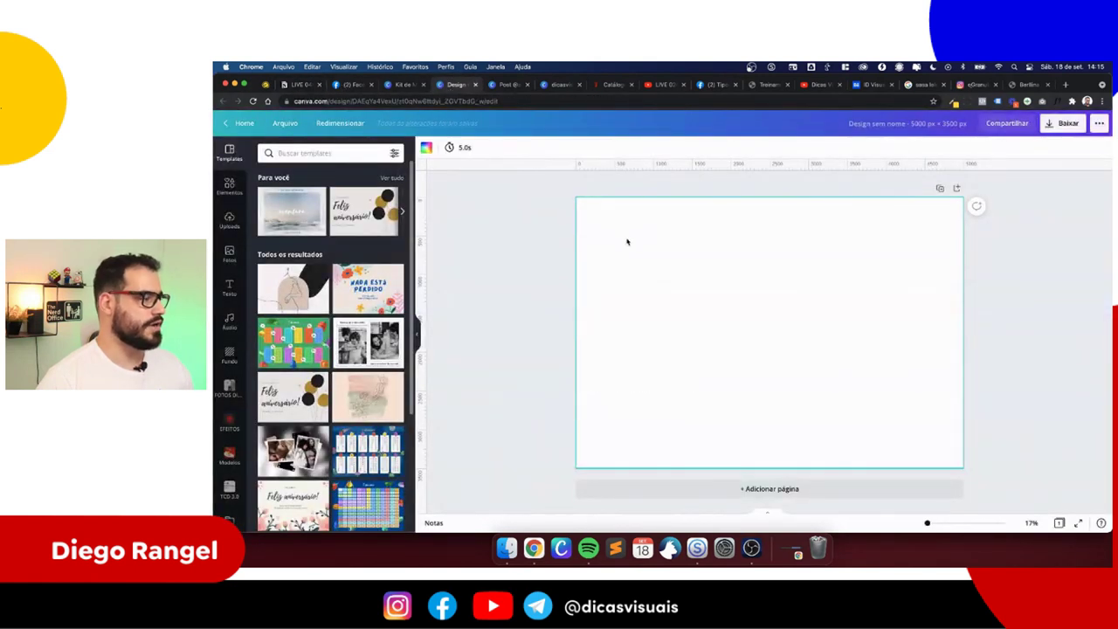
key("t")
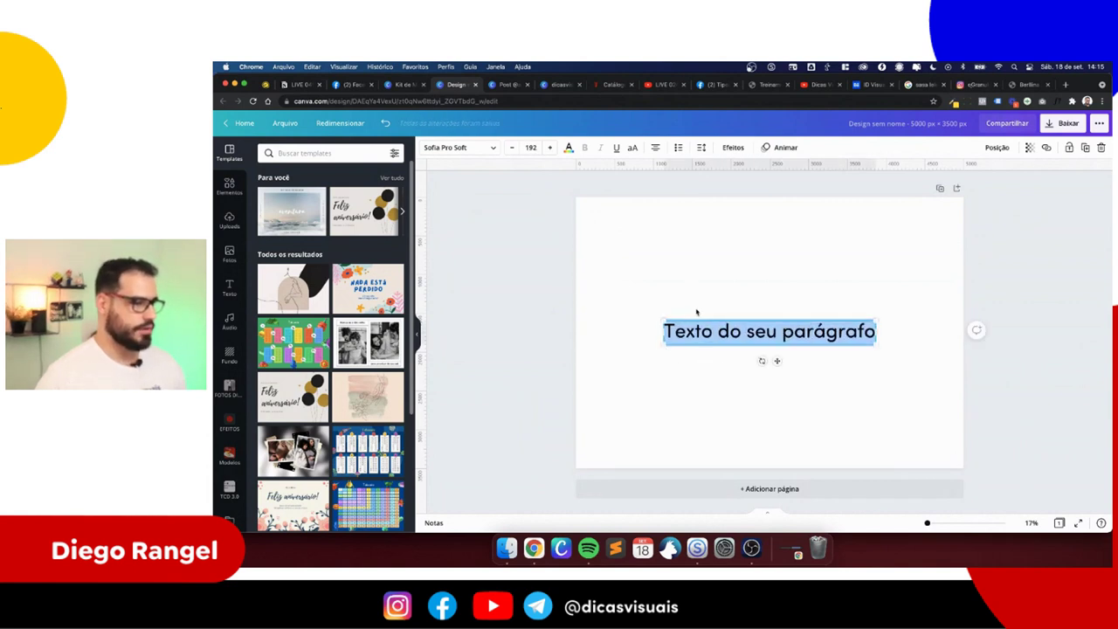
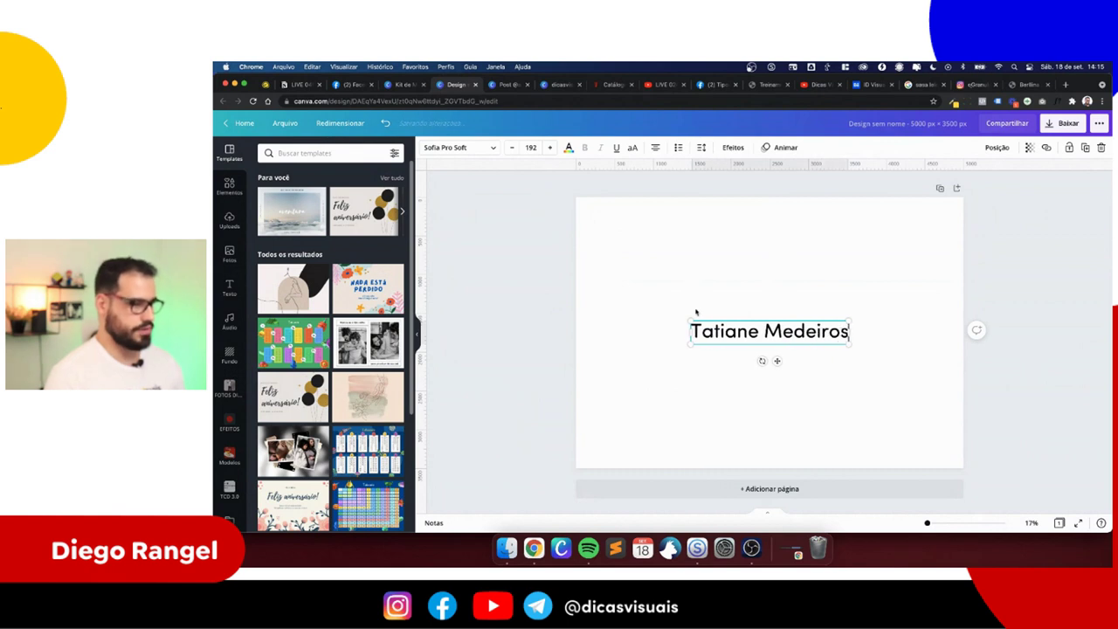
left_click_drag(696, 323, 652, 282)
left_click(653, 282)
left_click(665, 334)
- Set the name in the Berlina script font, after trying TT Berlinerins, and enlarge it across the page
left_click(458, 148)
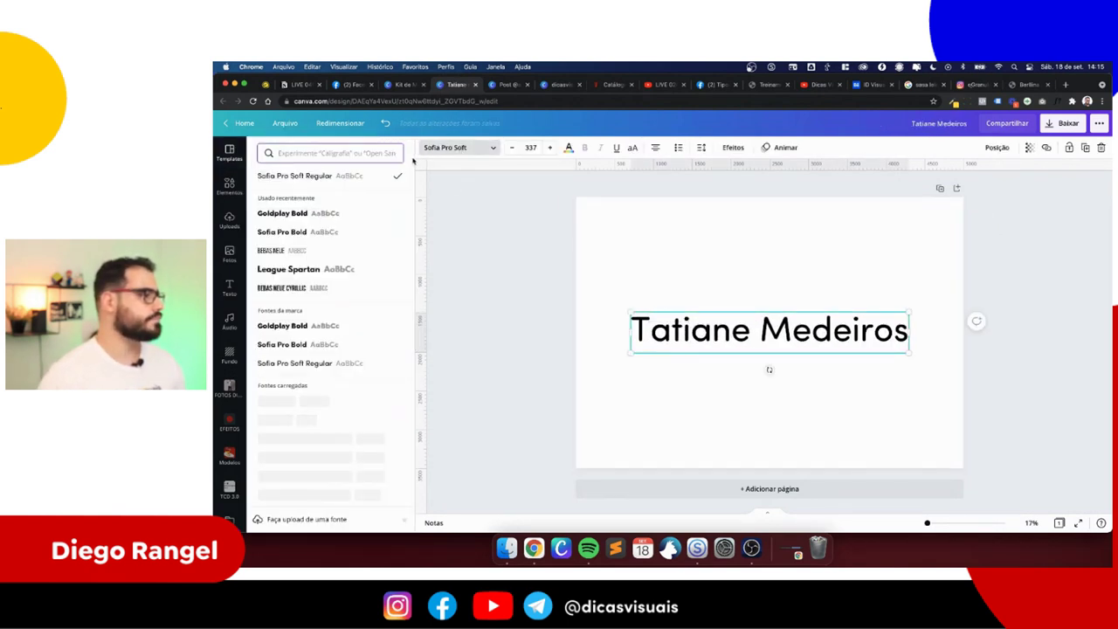
type("Berlin")
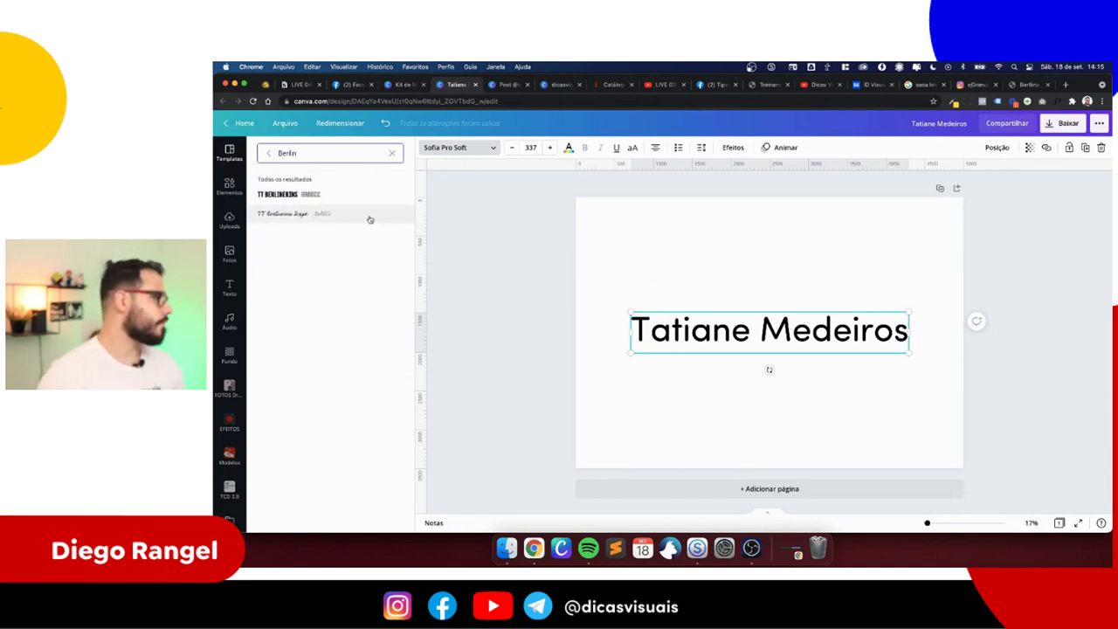
left_click(369, 217)
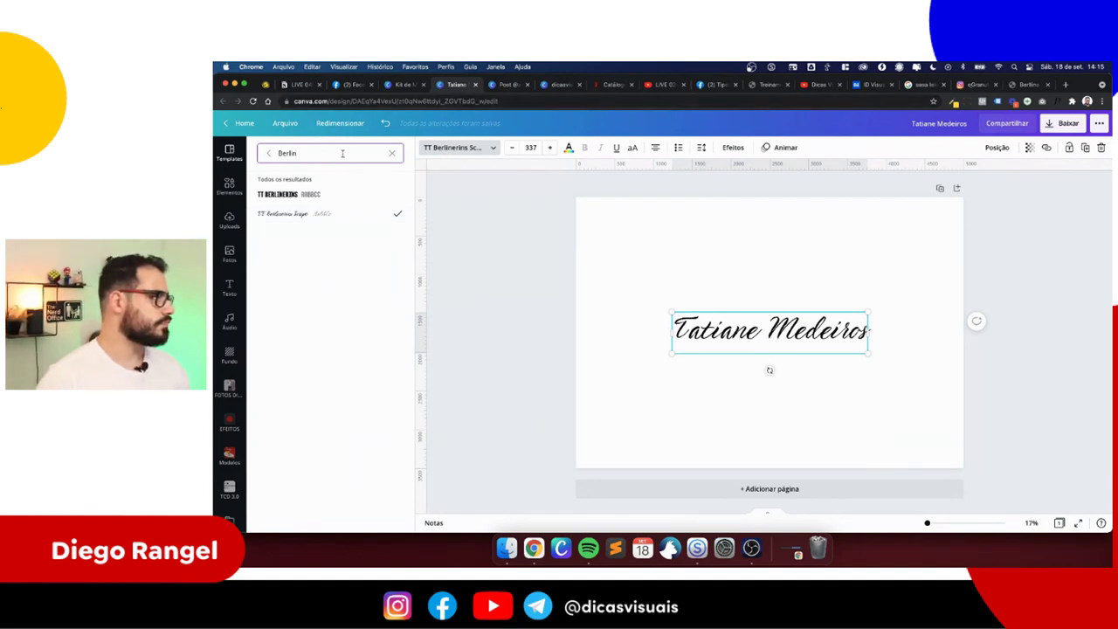
key("super+Tab")
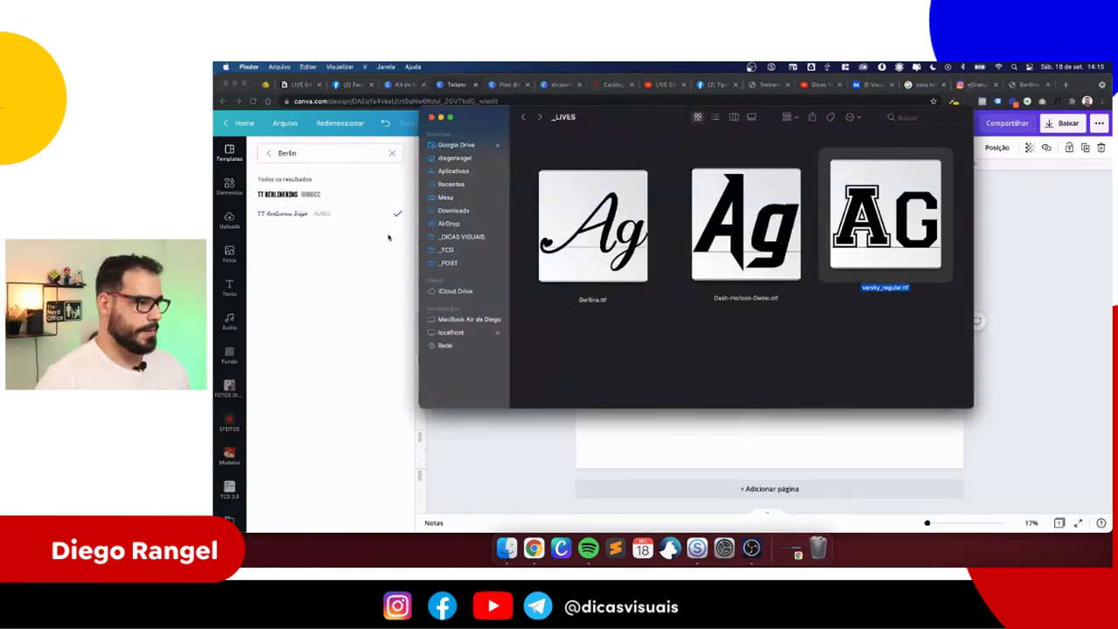
left_click(317, 154)
key("BackSpace")
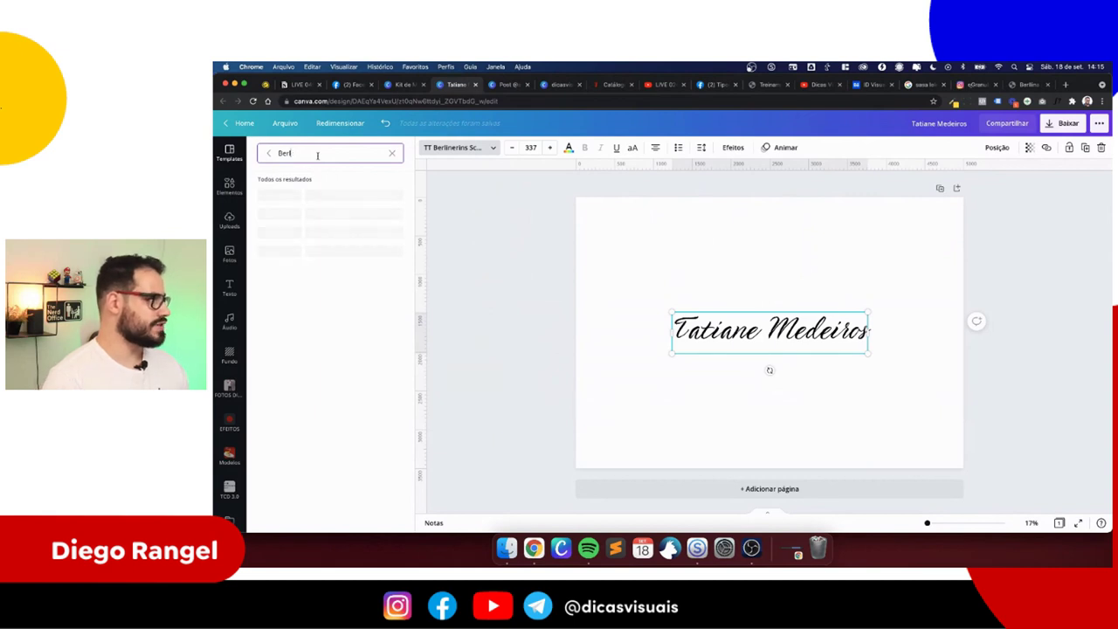
left_click(306, 195)
left_click_drag(692, 310, 617, 291)
left_click(642, 266)
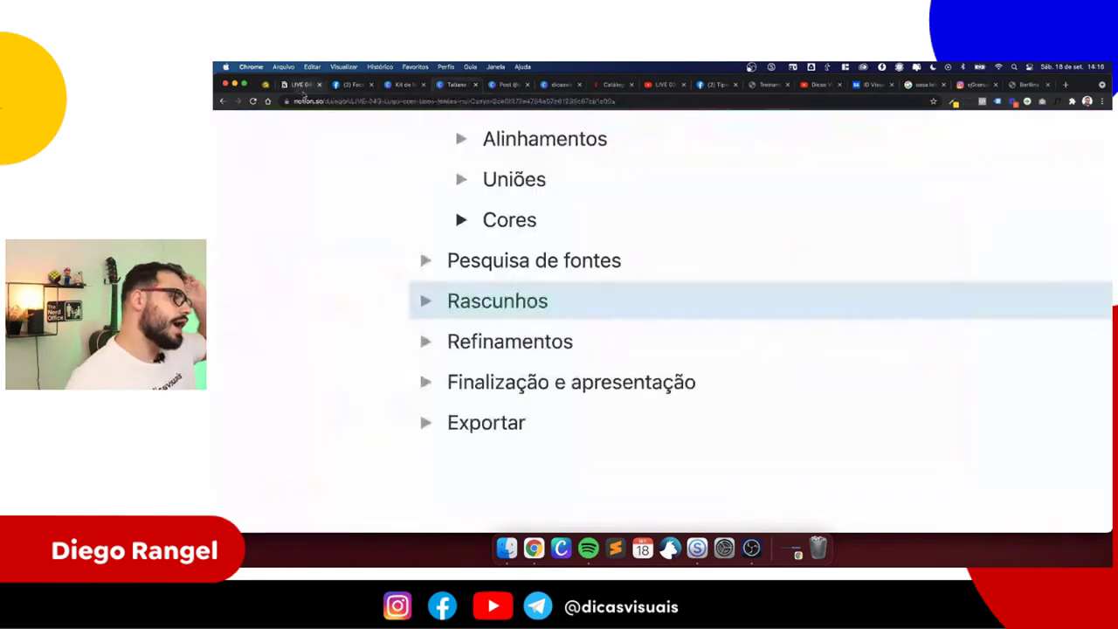
- Review the Notion outline, dafont's Berlina page and several Facebook photos of the reference logo
left_click(297, 85)
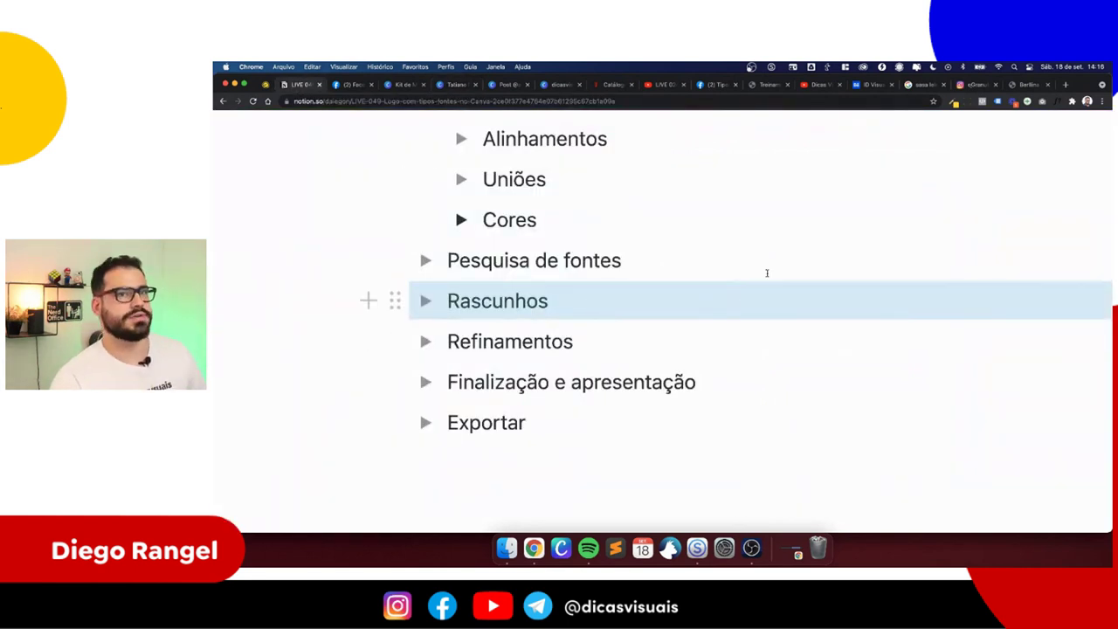
left_click(1022, 85)
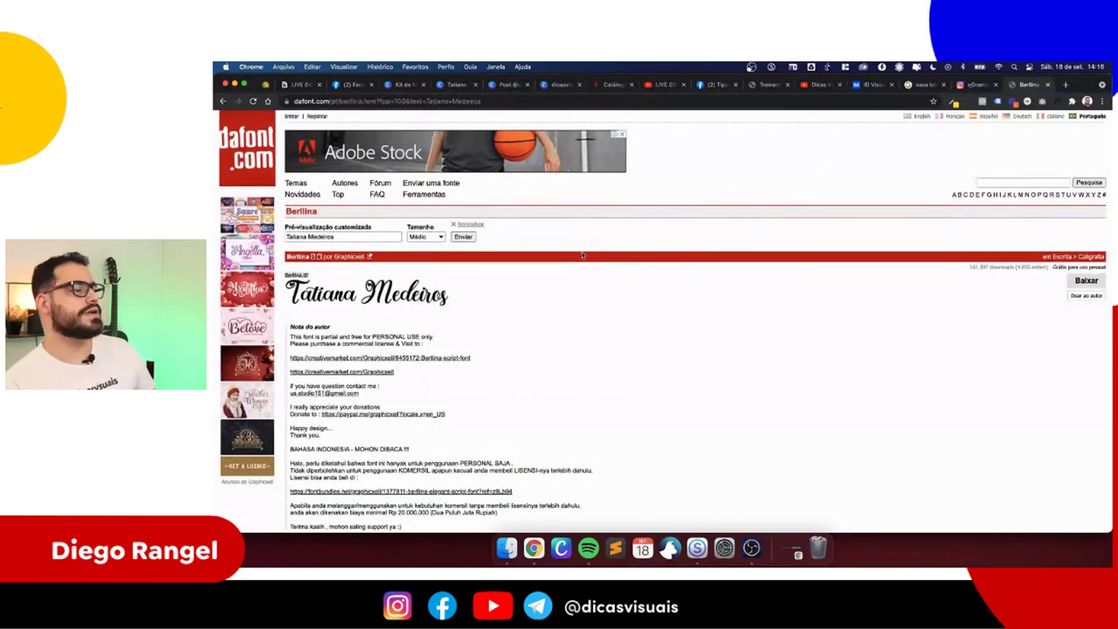
left_click(223, 102)
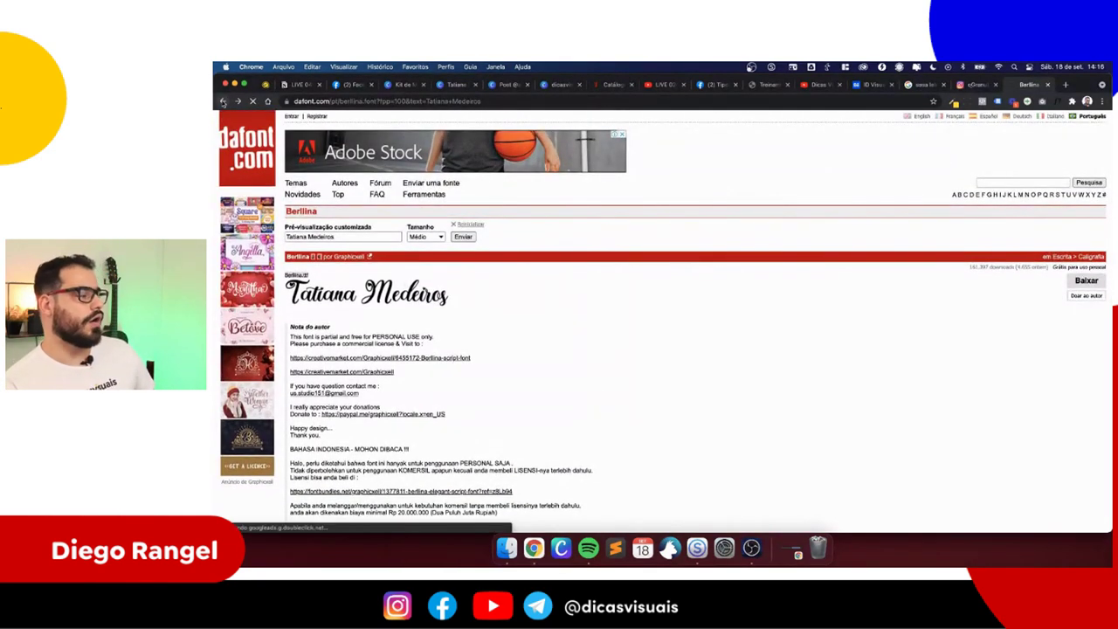
left_click(299, 85)
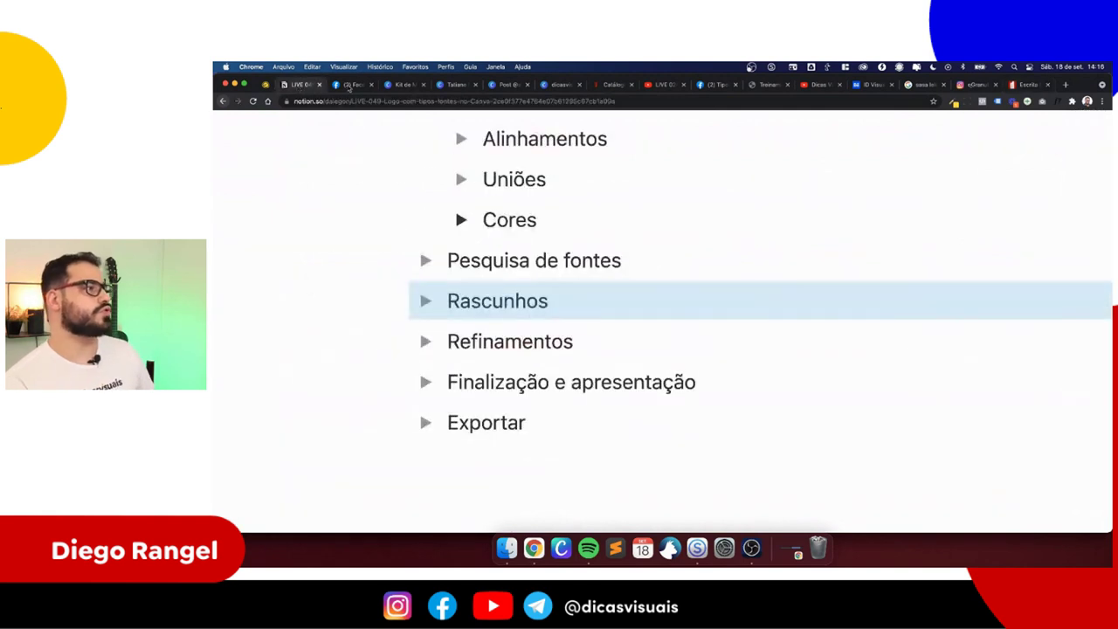
left_click(350, 84)
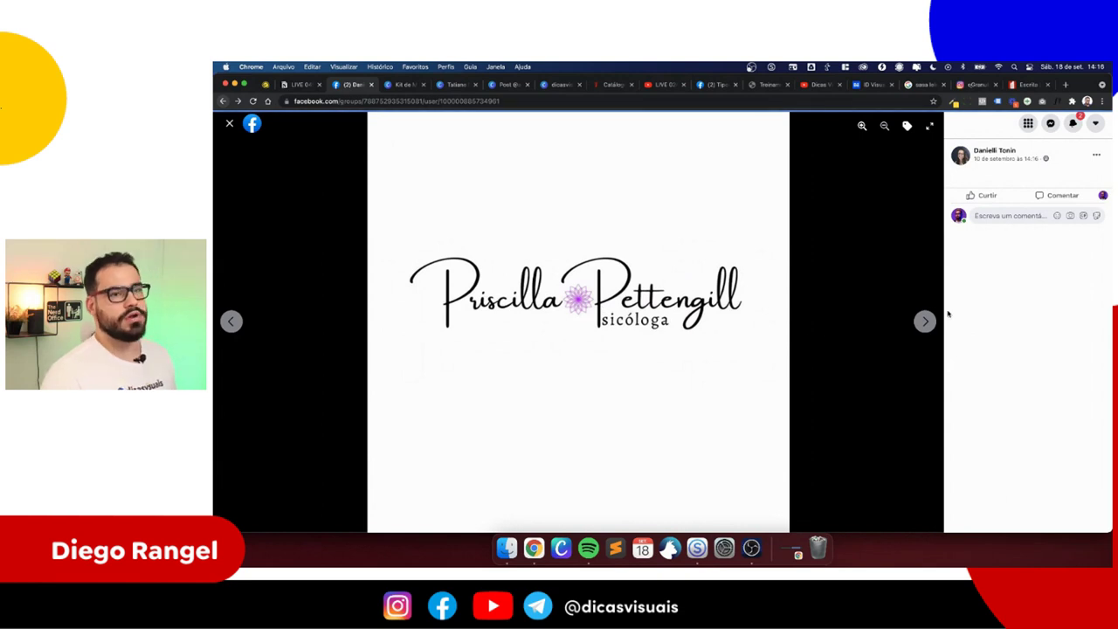
left_click(925, 320)
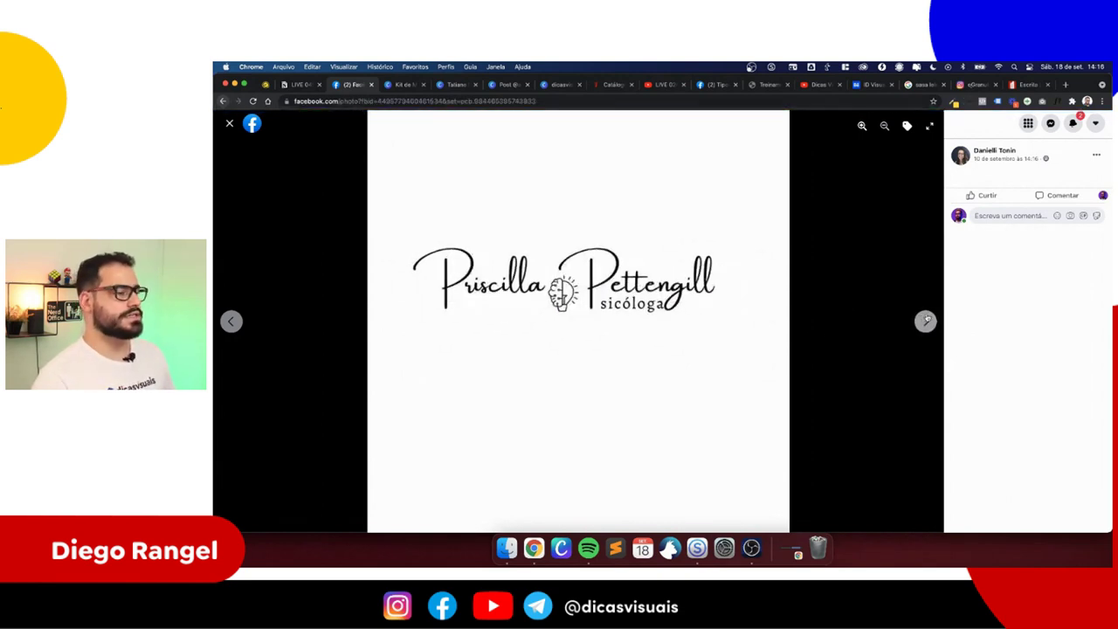
left_click(924, 321)
left_click(925, 320)
left_click(925, 321)
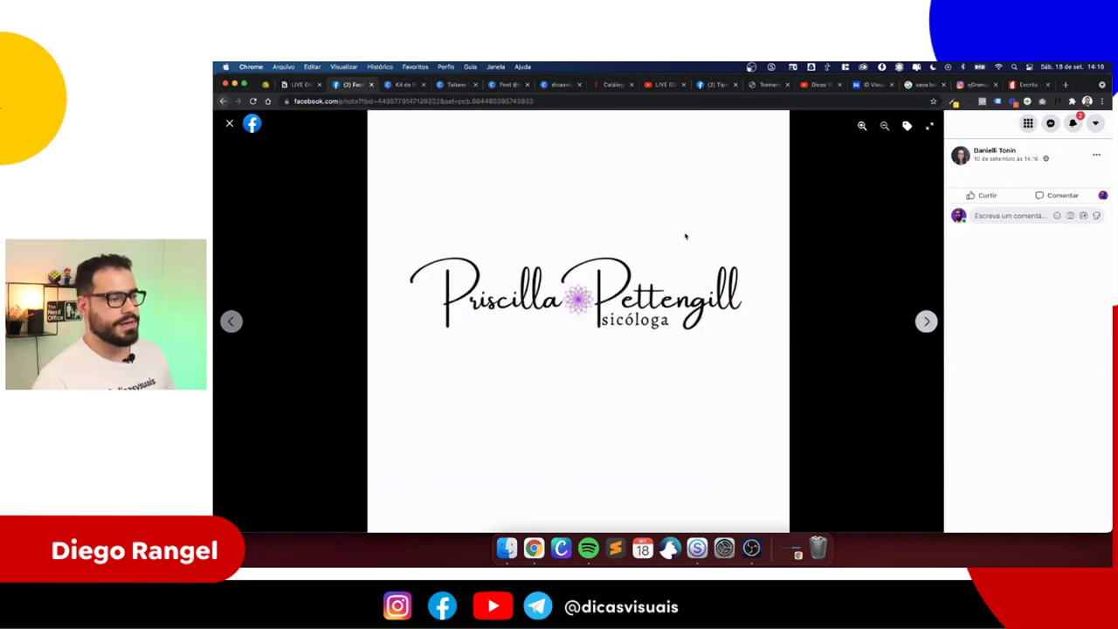
left_click(450, 87)
left_click(740, 332)
left_click_drag(741, 332, 741, 295)
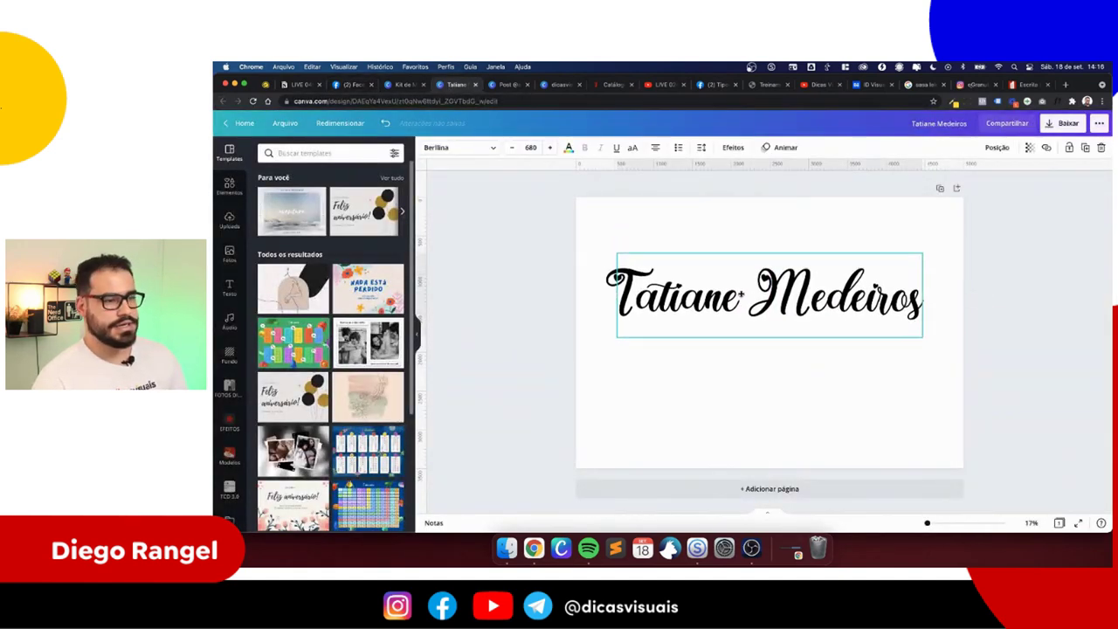
scroll(740, 297, "up", 5)
scroll(740, 297, "down", 8)
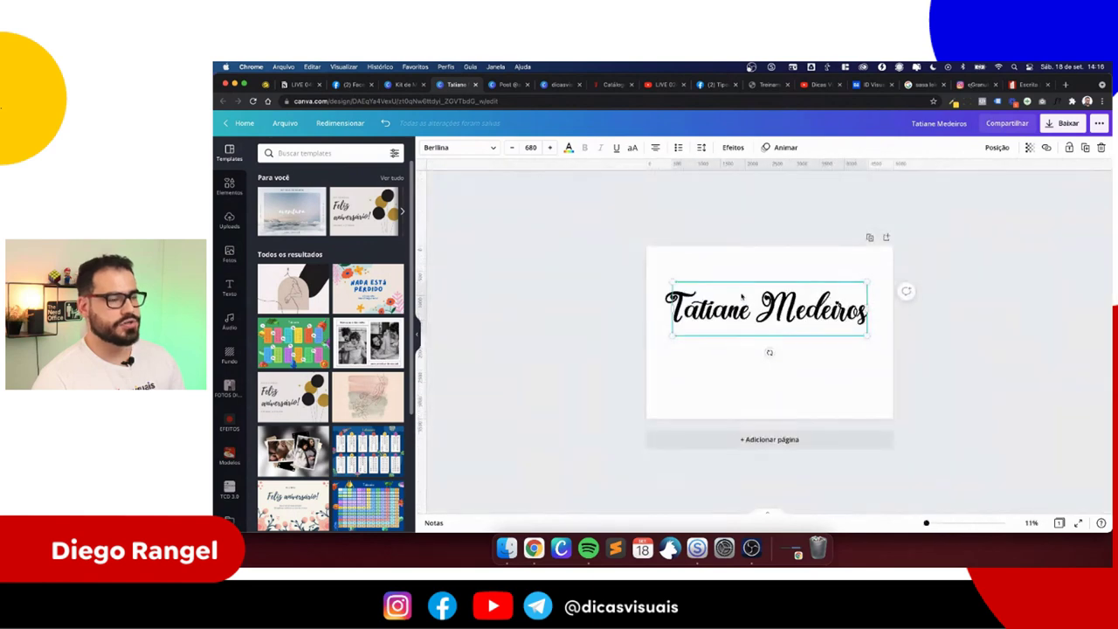
scroll(740, 297, "up", 5)
scroll(727, 288, "up", 1)
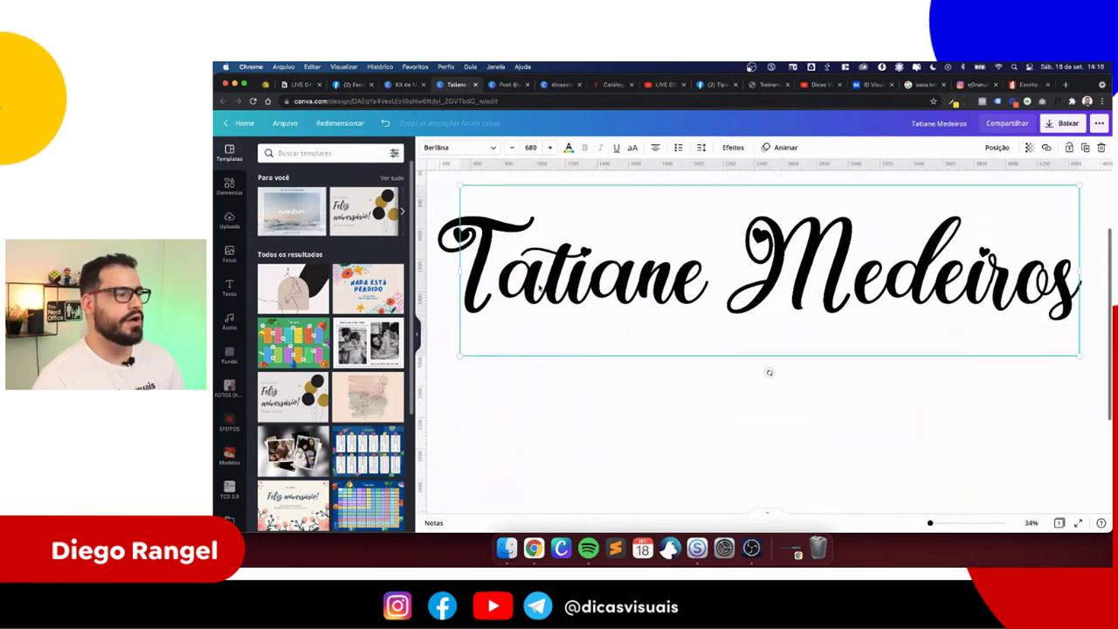
double_click(748, 285)
left_click(691, 392)
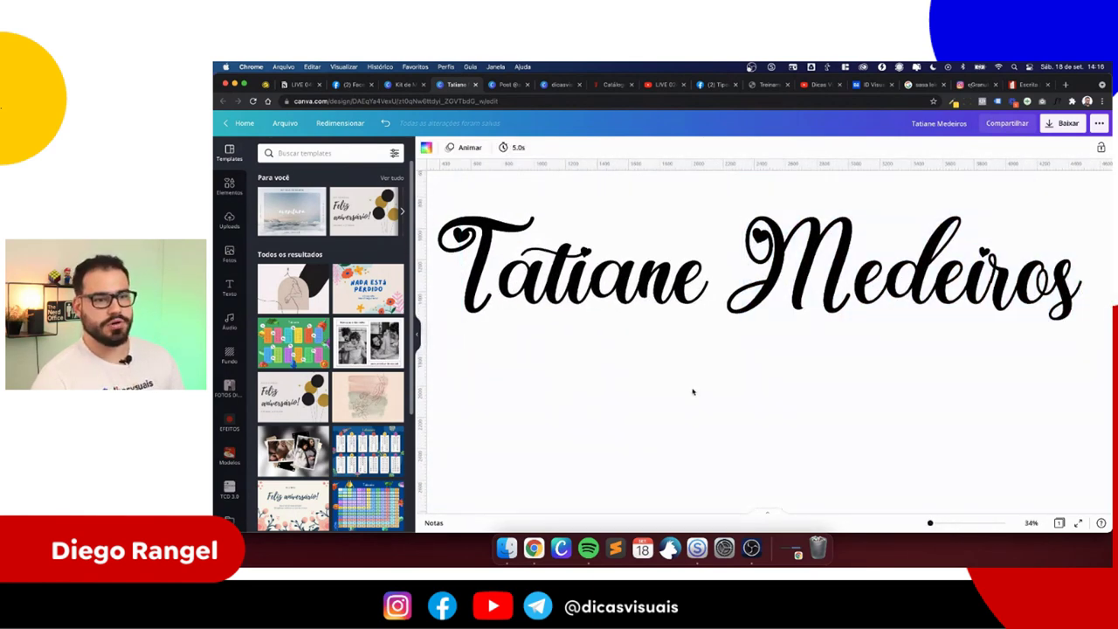
scroll(691, 391, "down", 6)
scroll(704, 386, "up", 3)
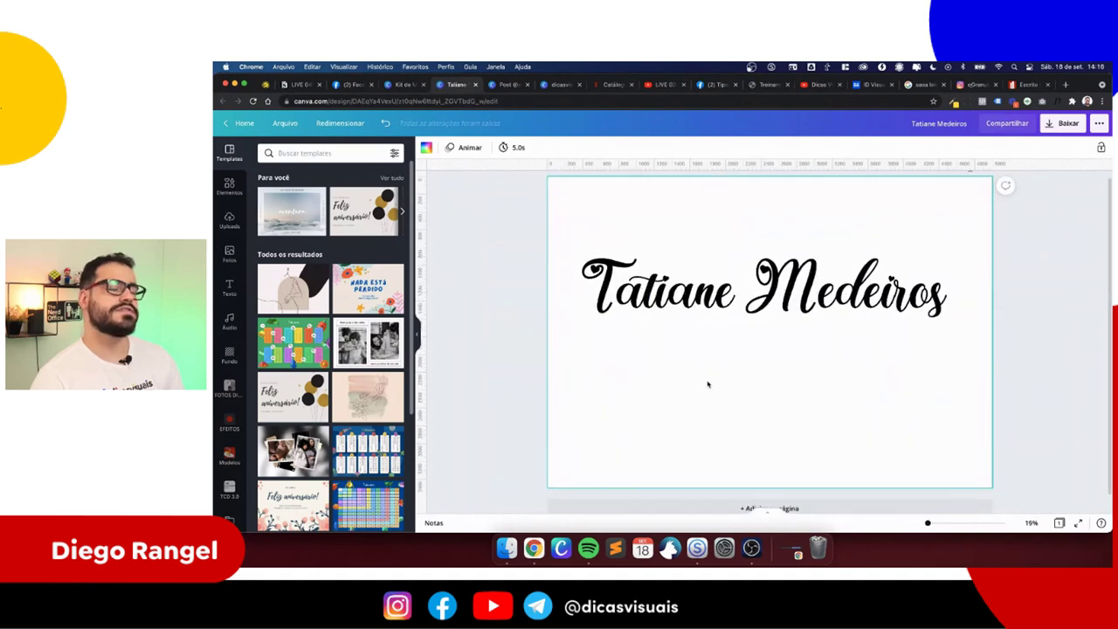
- Scroll through dafont.com's script font previews rendering the client's name
left_click(1029, 84)
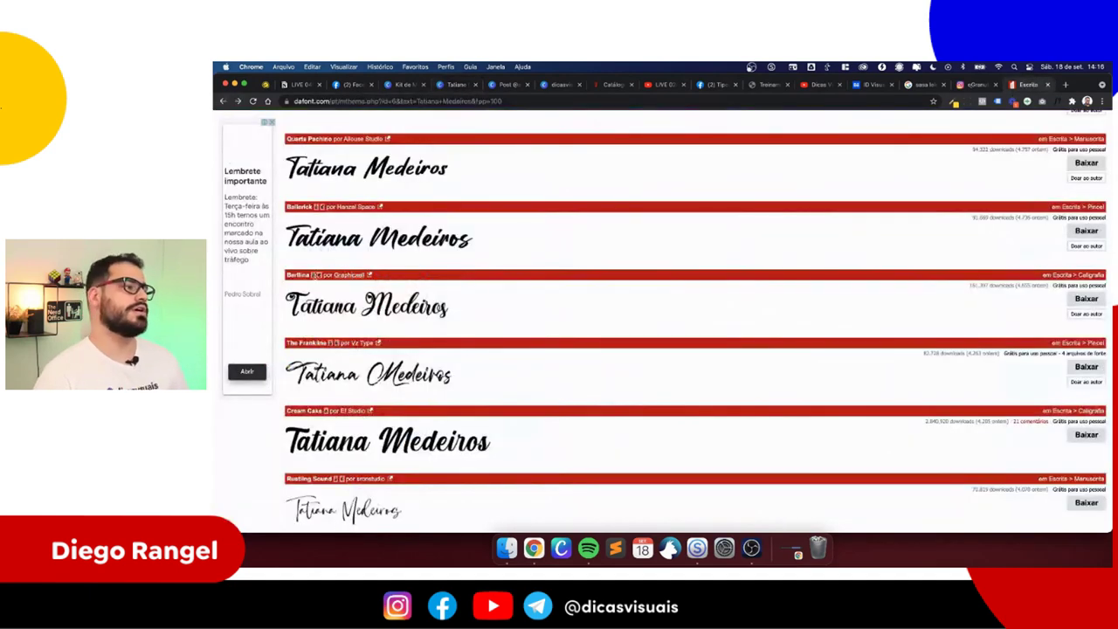
scroll(323, 247, "up", 10)
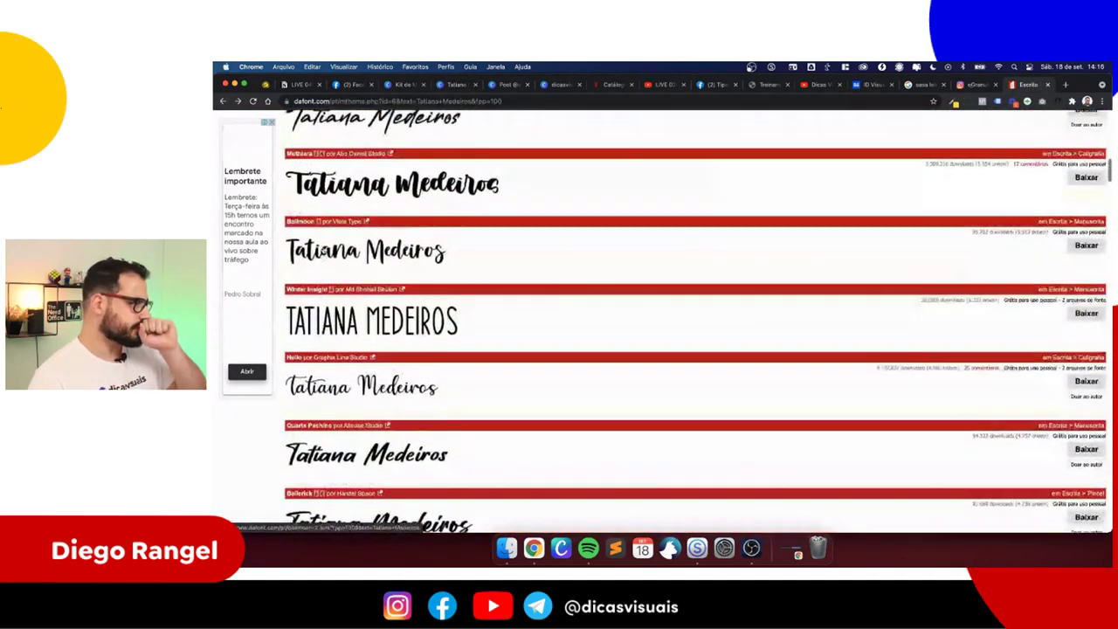
scroll(324, 251, "up", 3)
scroll(296, 330, "up", 3)
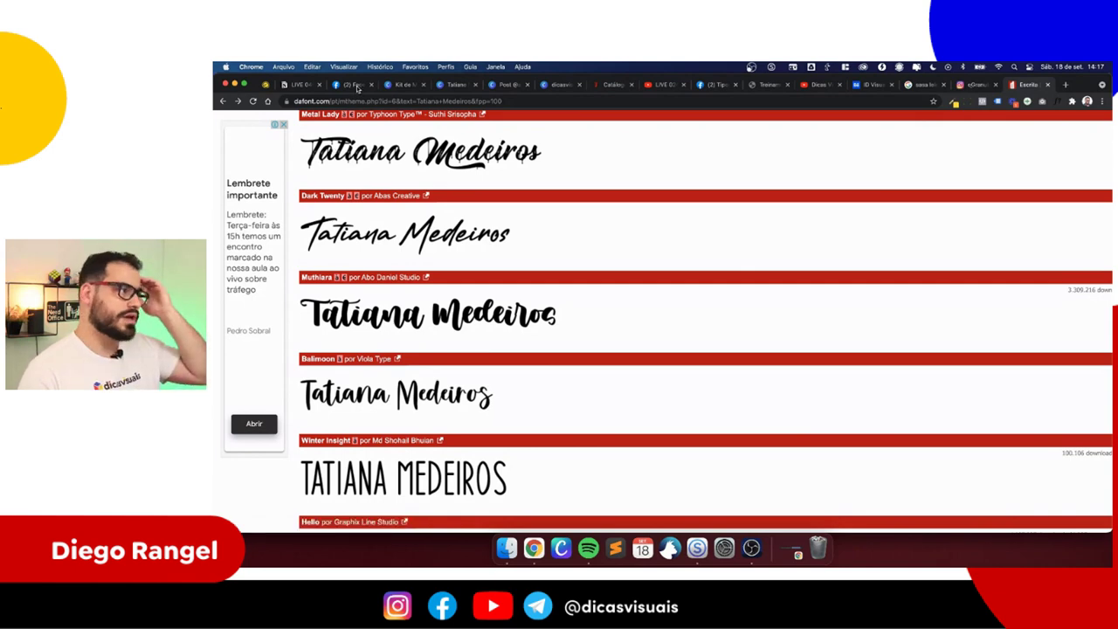
scroll(402, 251, "down", 5)
scroll(402, 250, "down", 2)
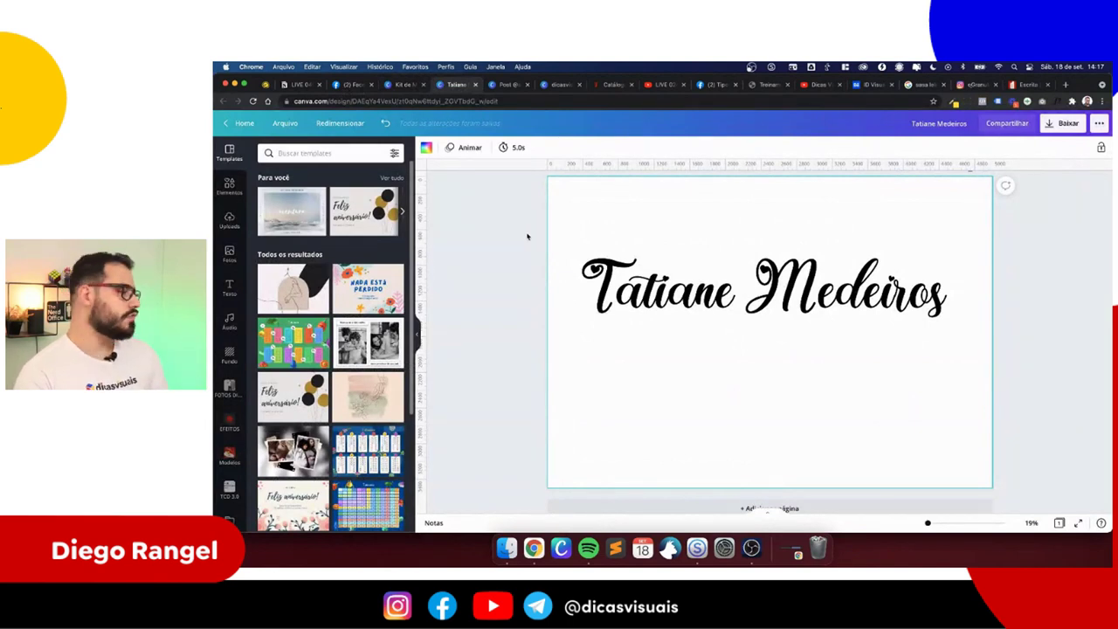
left_click(620, 266)
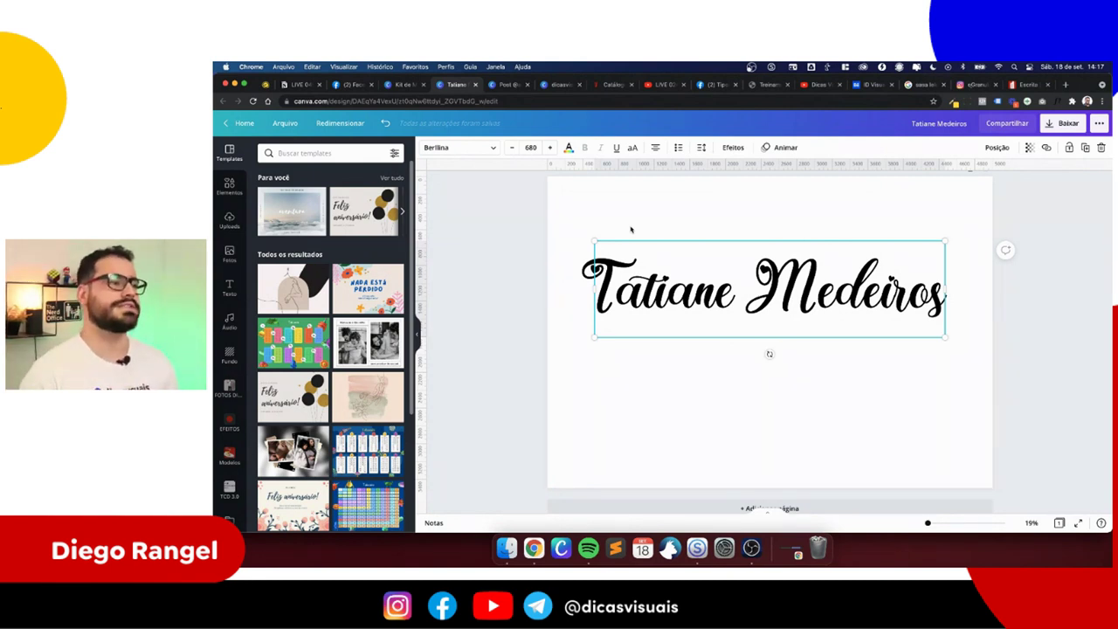
left_click_drag(717, 282, 707, 275)
double_click(745, 280)
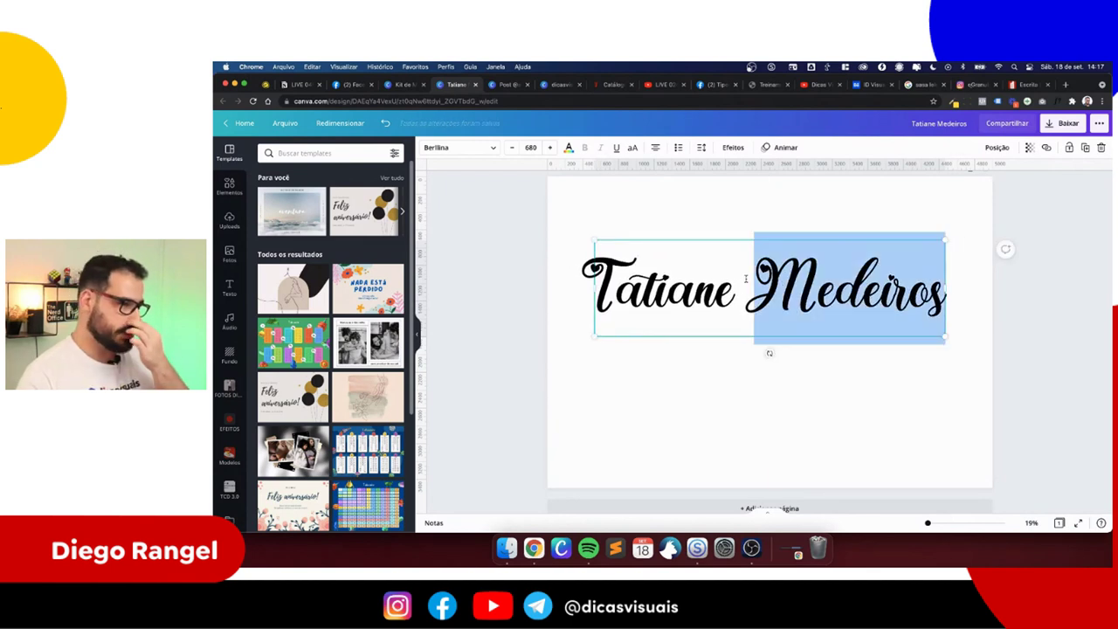
key("Escape")
left_click_drag(739, 250, 758, 330)
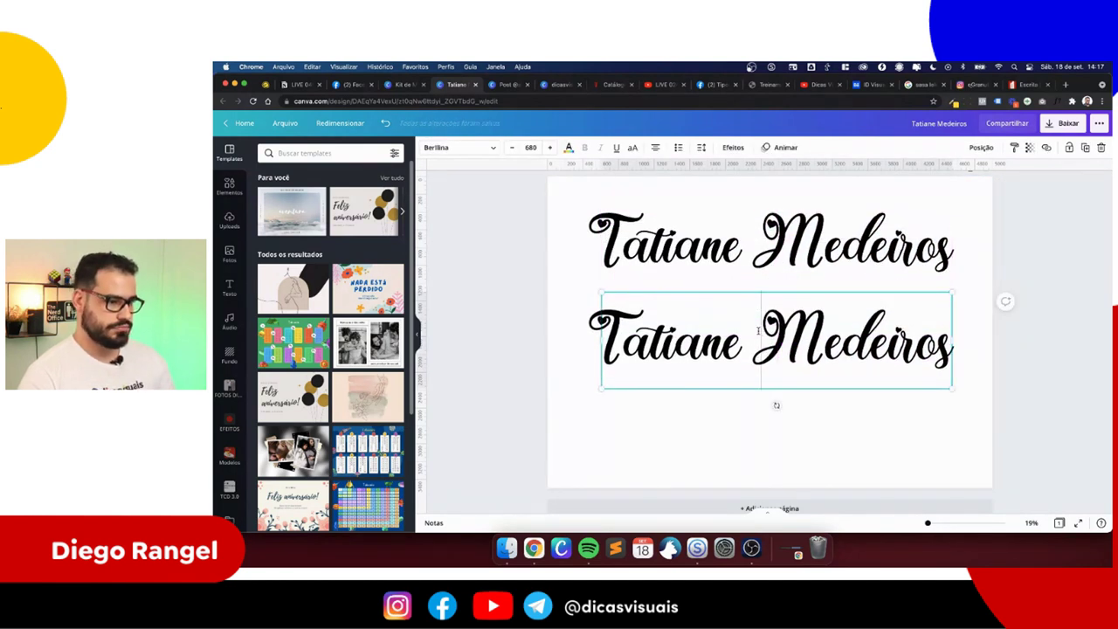
key("BackSpace")
left_click(750, 414)
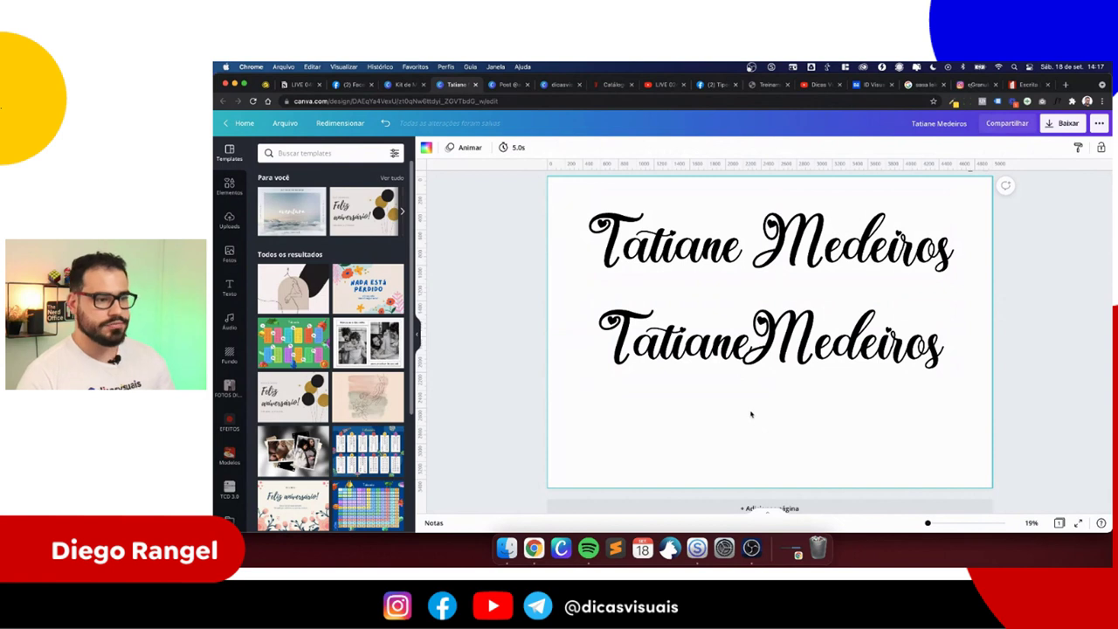
- Duplicate the joined name onto a third line, shrink it, and make its t and m lowercase
left_click(760, 351)
key("super+d")
left_click_drag(760, 345, 758, 431)
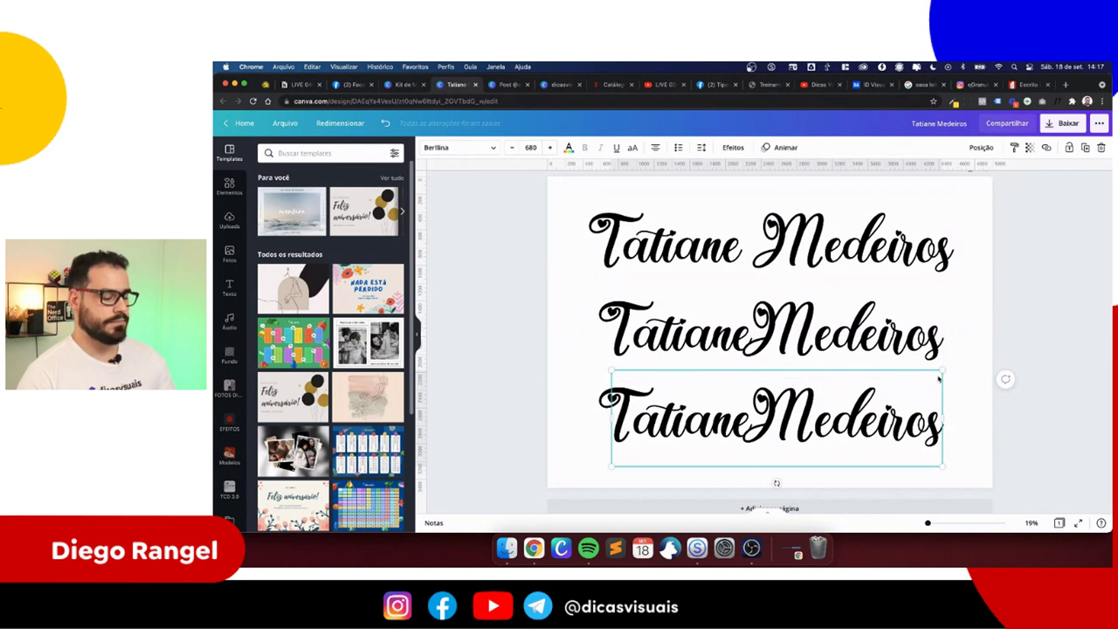
left_click_drag(941, 371, 884, 385)
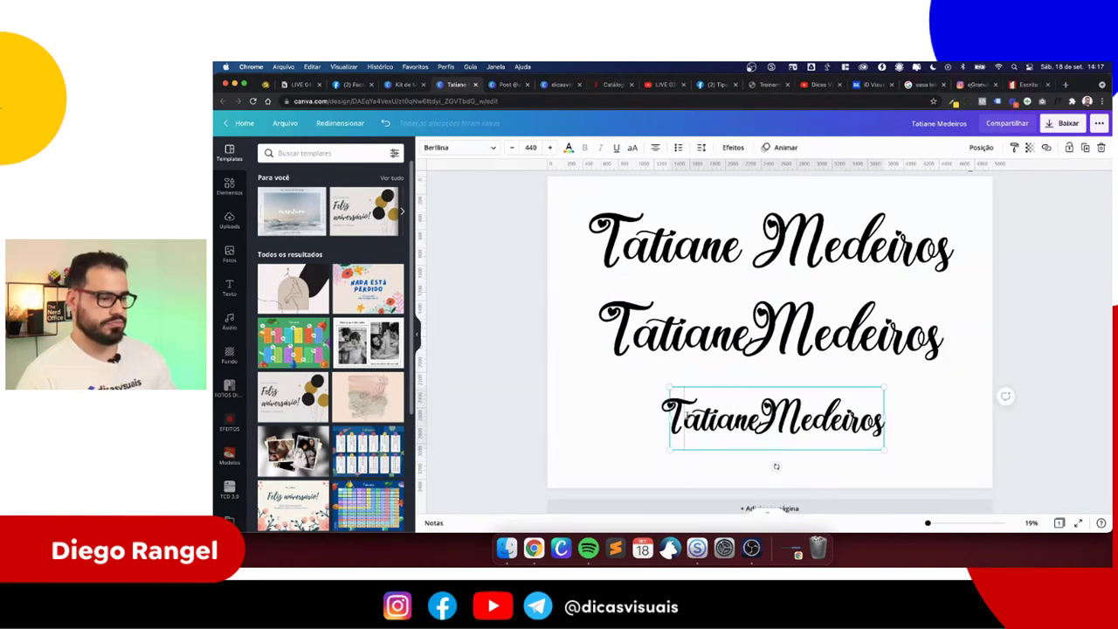
key("BackSpace")
type("t")
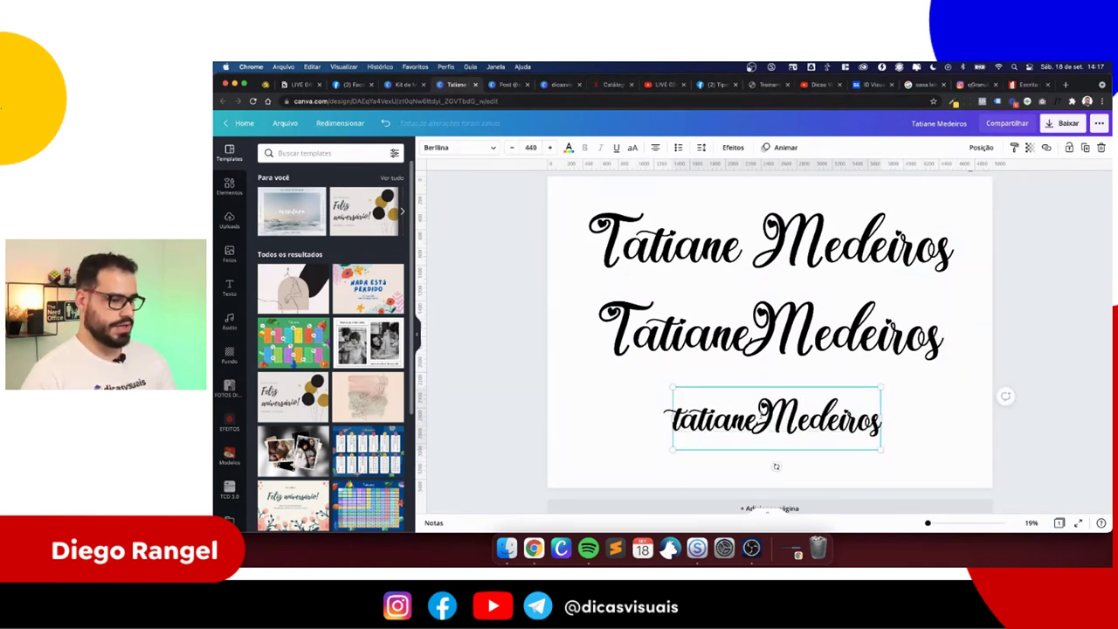
left_click_drag(756, 419, 798, 419)
type("m")
left_click(726, 470)
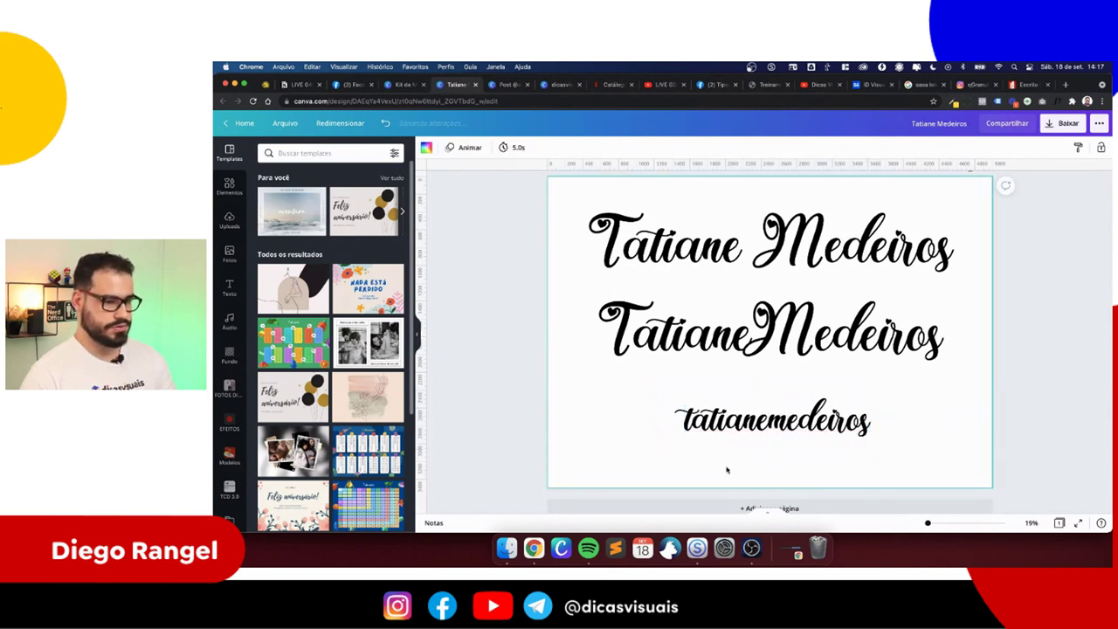
- Enlarge the lowercase name copy and review the three stacked variants
left_click(762, 430)
left_click(773, 420)
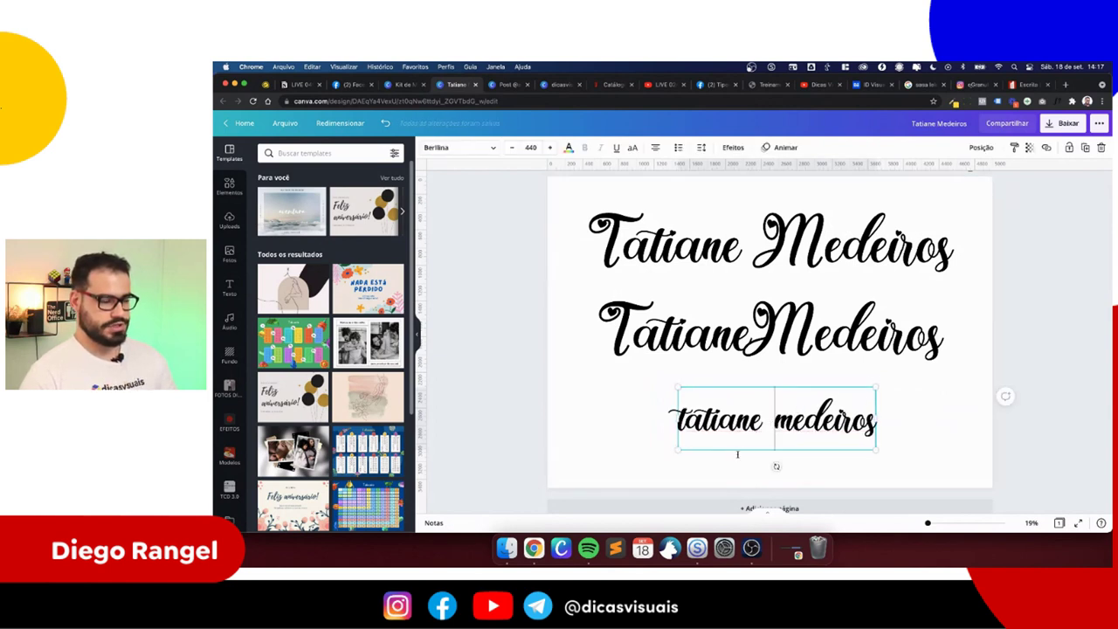
left_click_drag(674, 385, 641, 375)
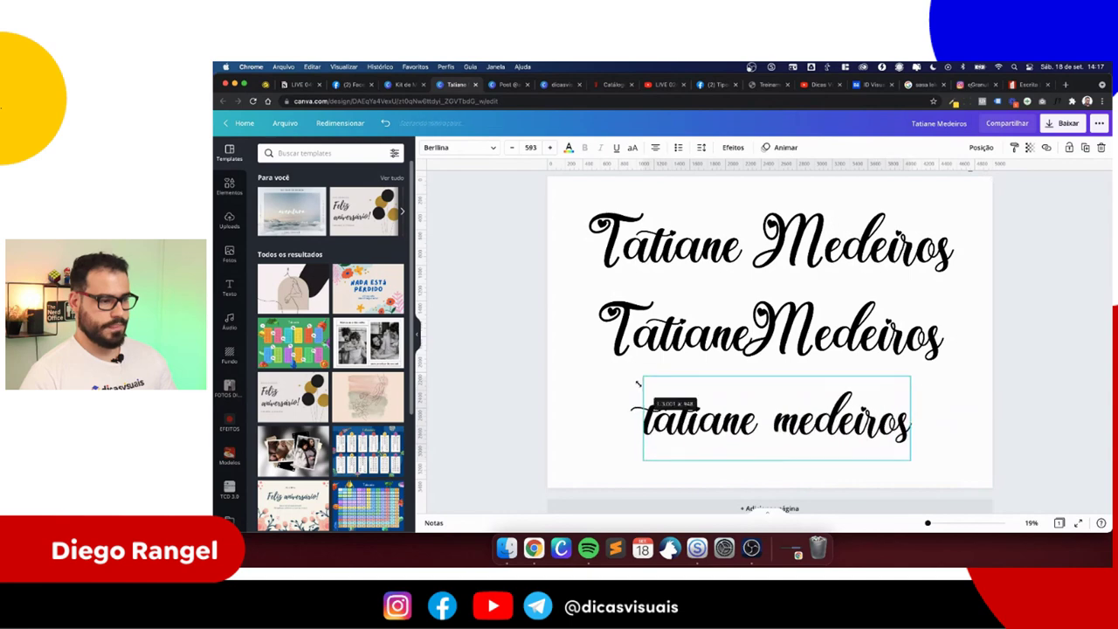
left_click(601, 400)
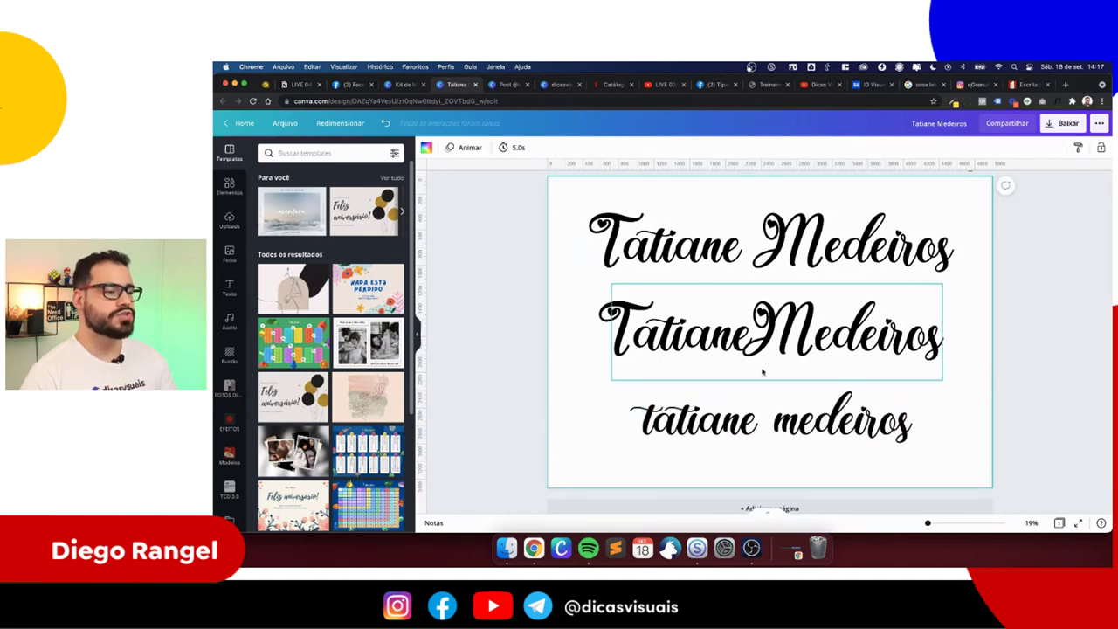
scroll(961, 189, "up", 1)
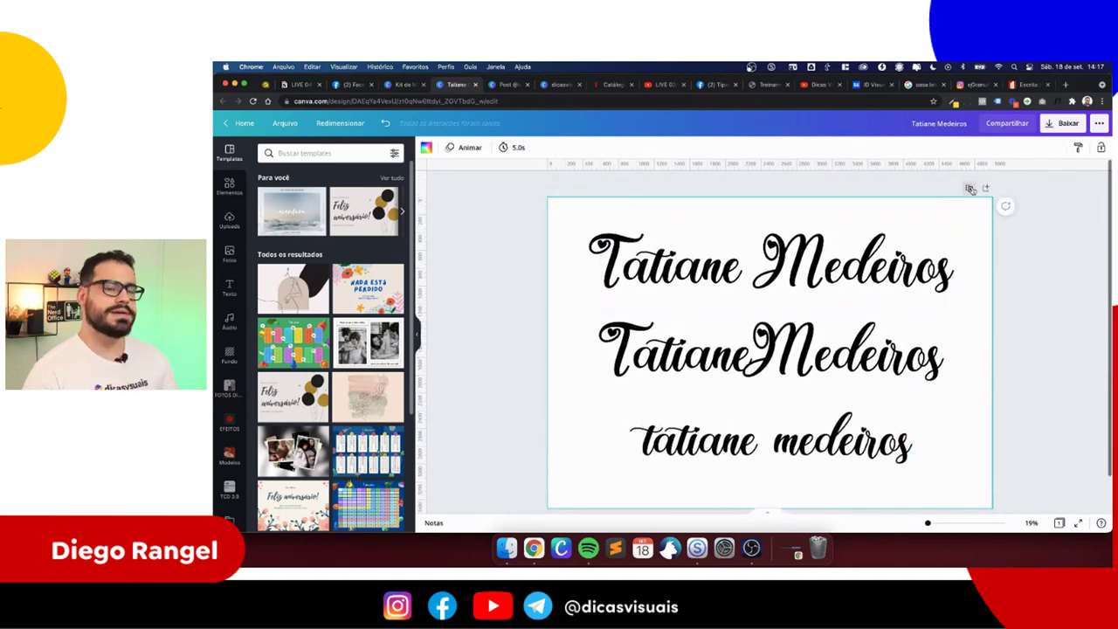
scroll(743, 347, "up", 1)
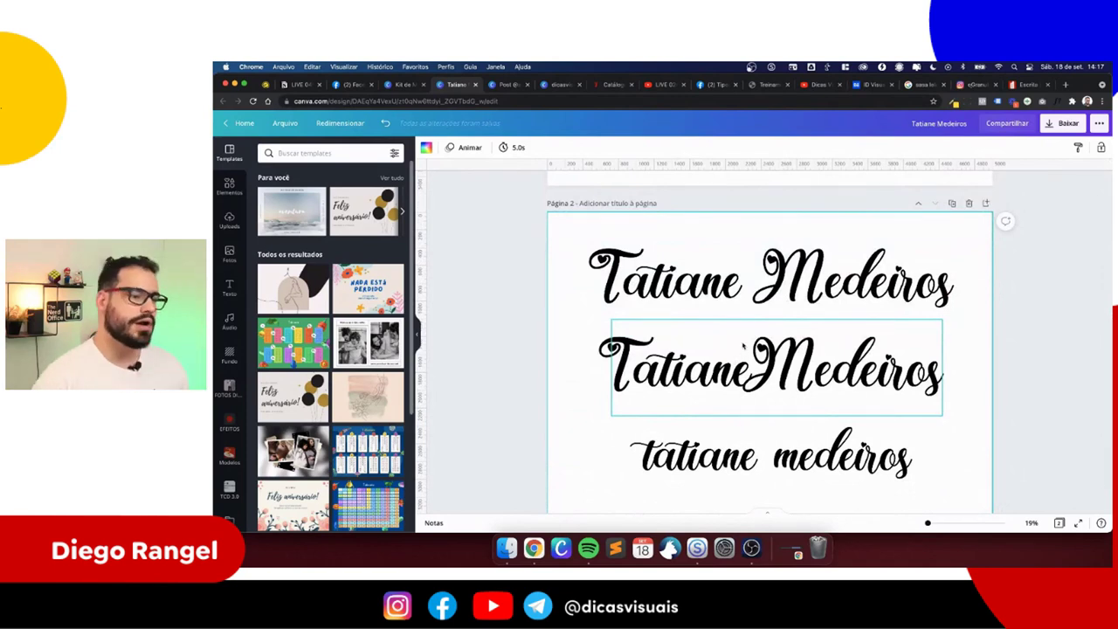
scroll(743, 347, "down", 1)
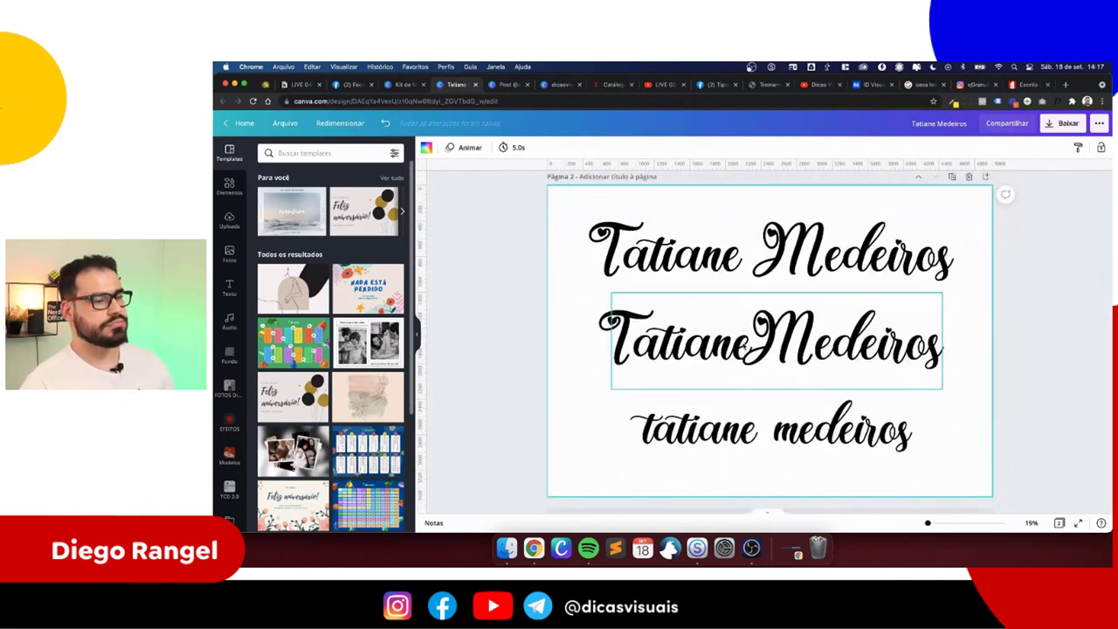
scroll(728, 368, "up", 3)
scroll(728, 368, "down", 3)
left_click(726, 352)
left_click(751, 325)
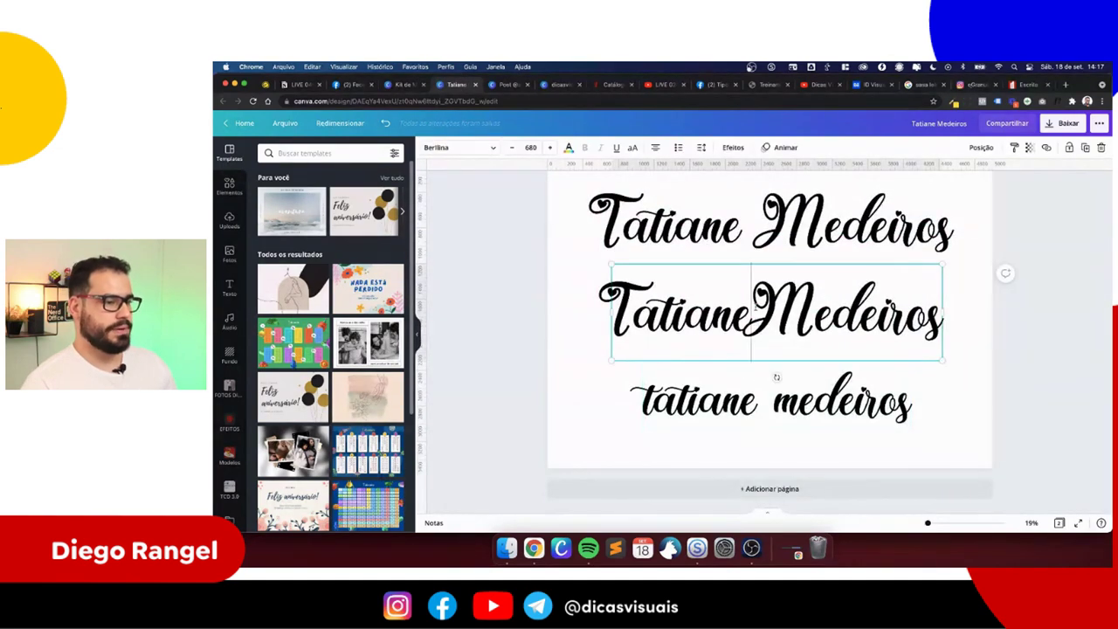
left_click_drag(751, 325, 941, 332)
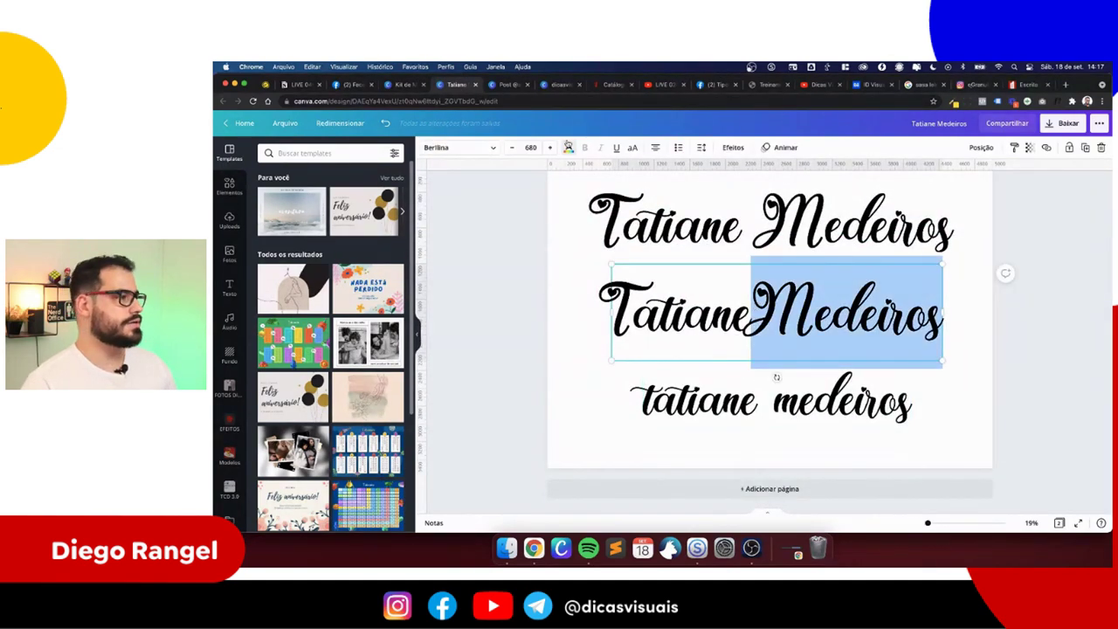
left_click(569, 147)
left_click(319, 323)
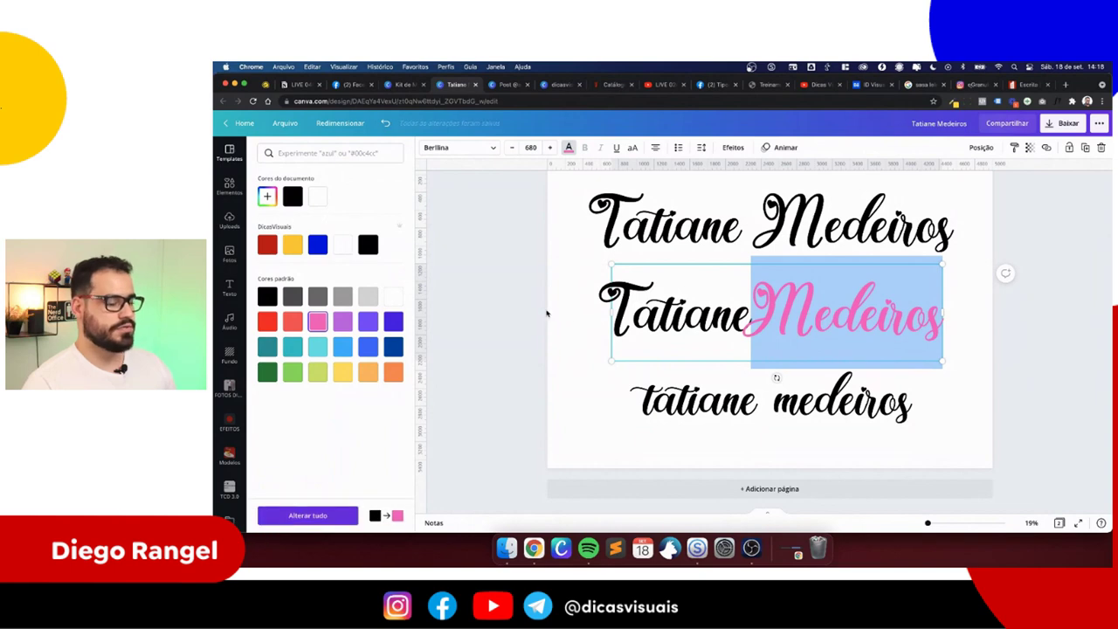
left_click(547, 315)
left_click(764, 411)
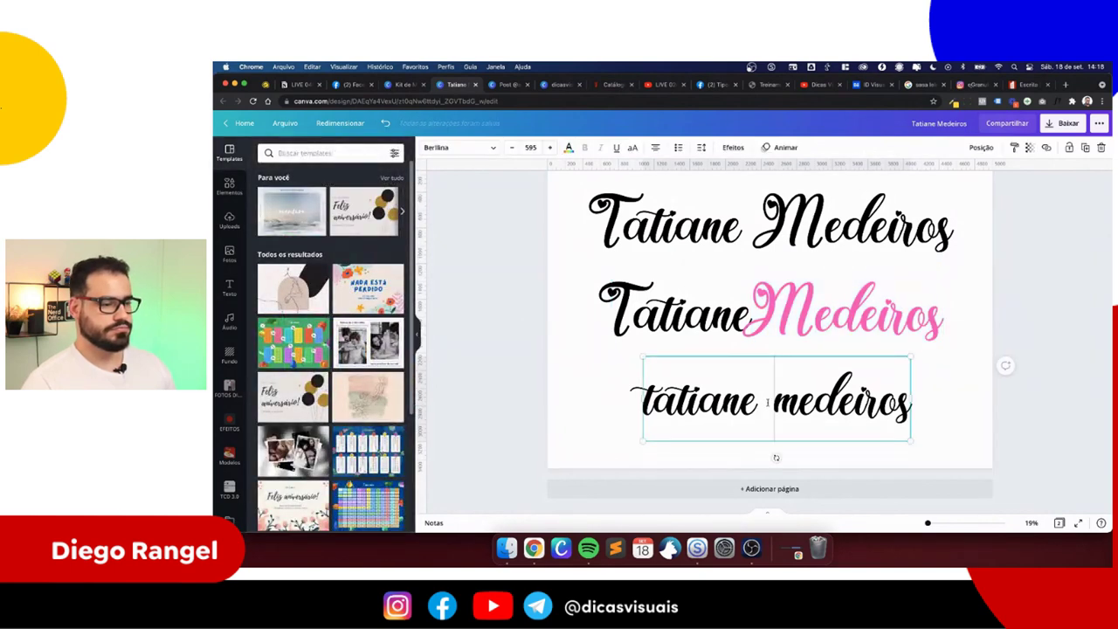
key("BackSpace")
left_click(749, 467)
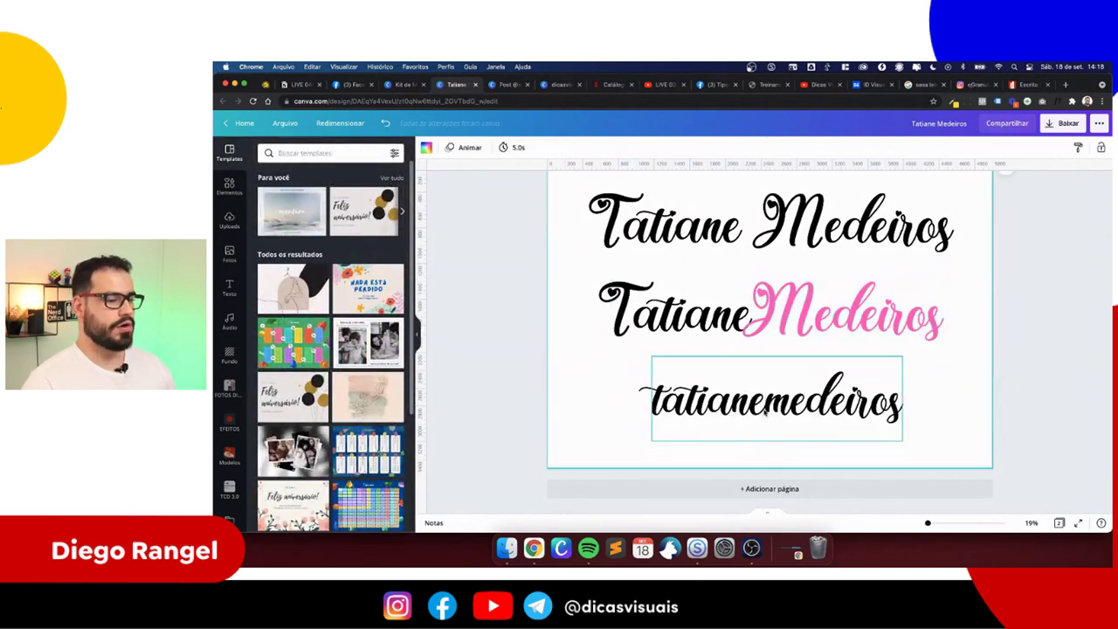
scroll(763, 410, "up", 10)
scroll(657, 358, "down", 3)
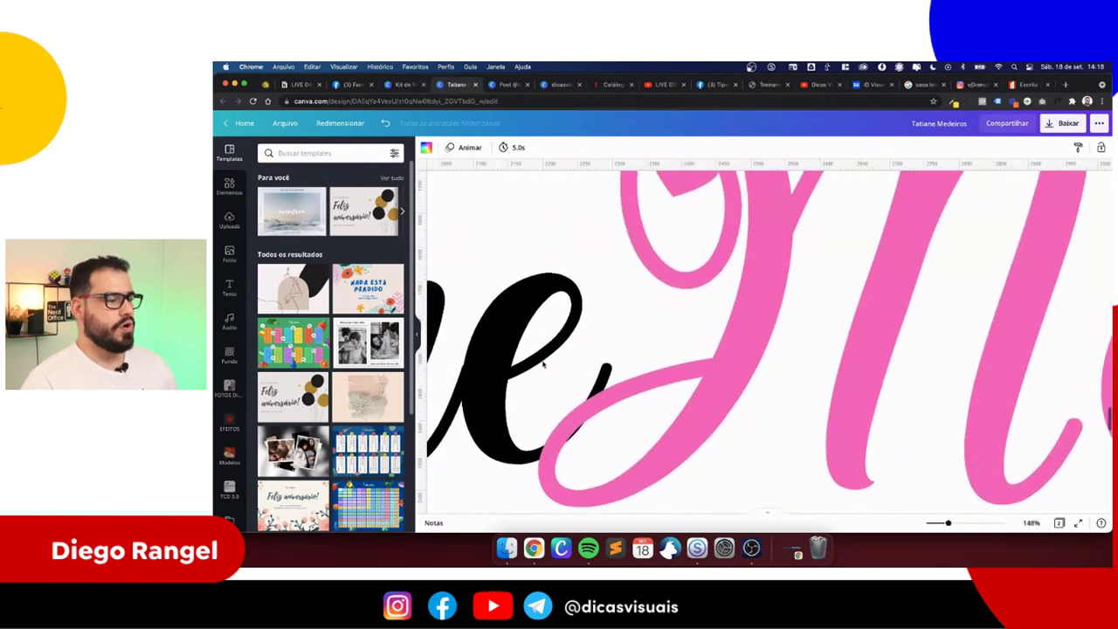
scroll(586, 365, "down", 3)
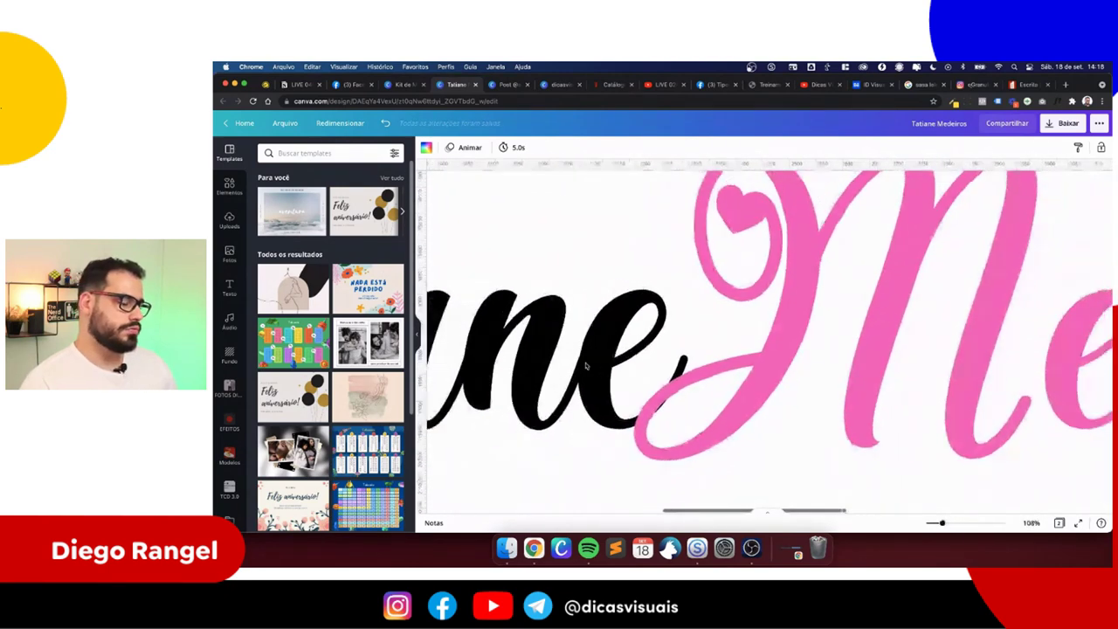
scroll(682, 381, "down", 5)
scroll(682, 381, "up", 4)
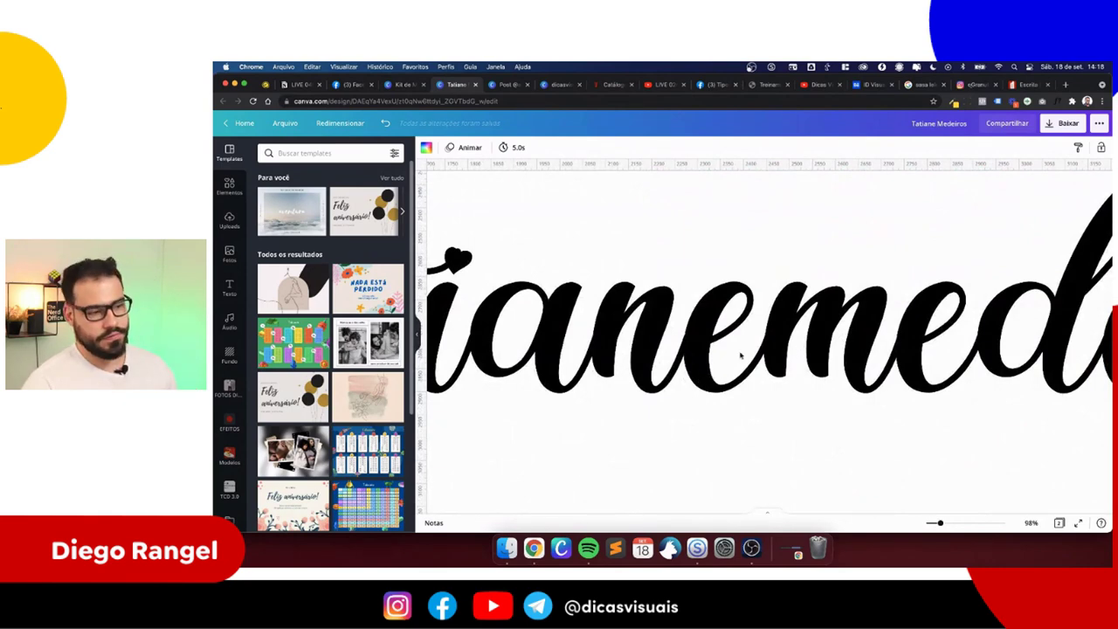
scroll(796, 333, "down", 5)
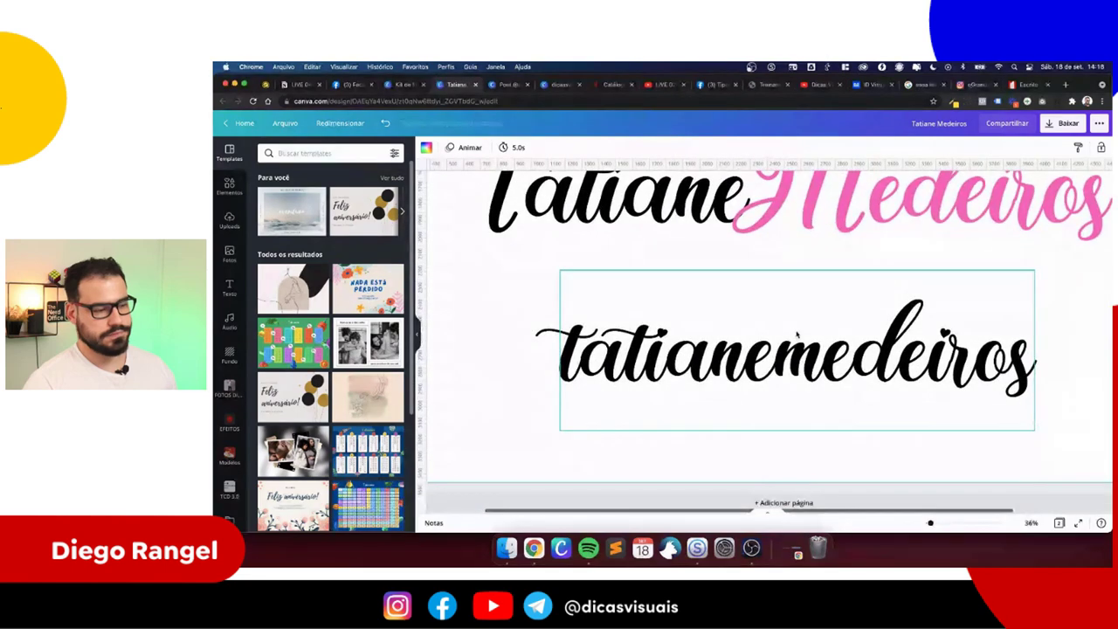
left_click(799, 426)
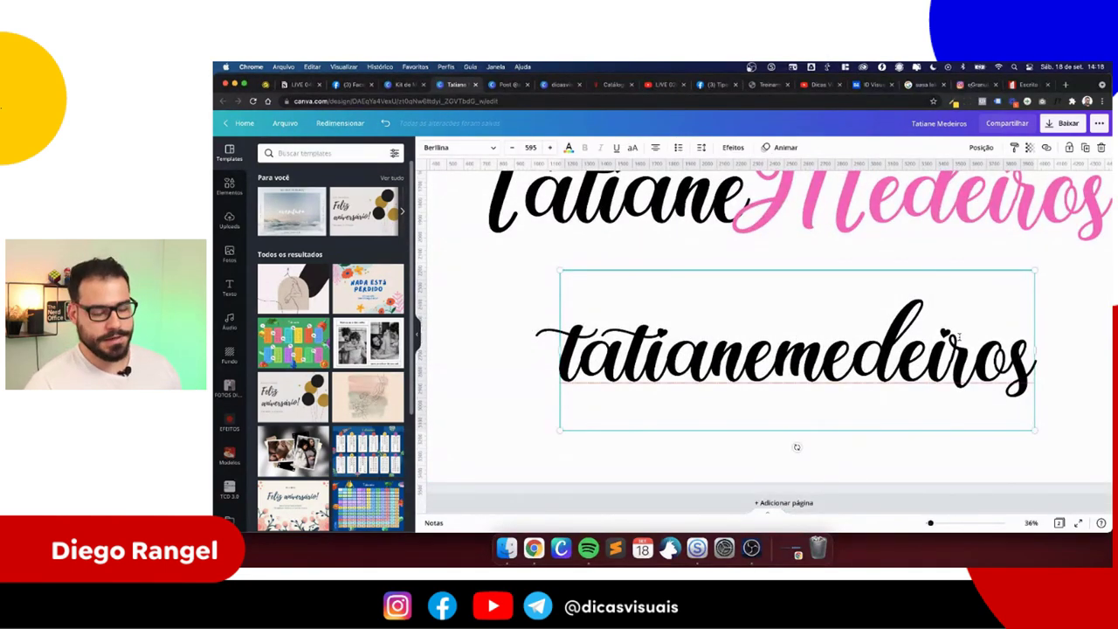
left_click(1054, 333)
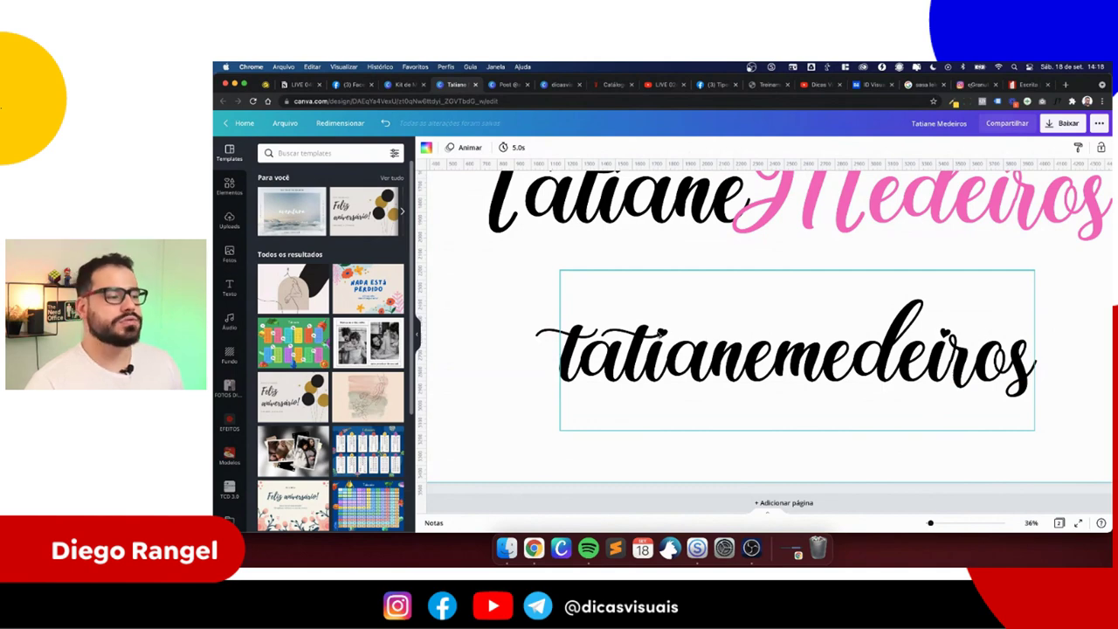
left_click(669, 335)
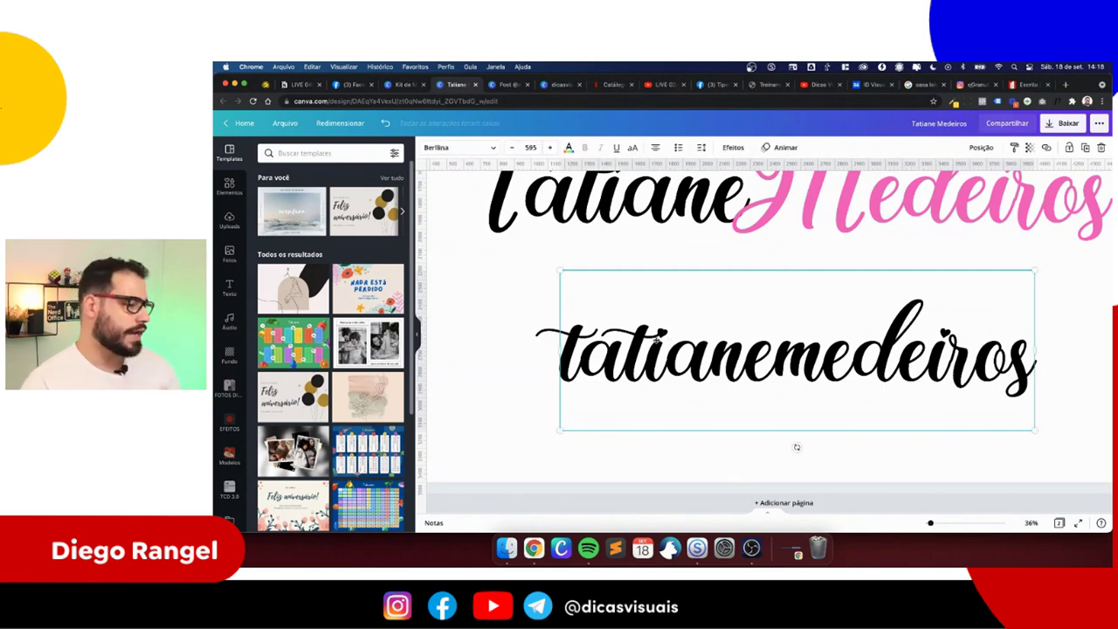
scroll(945, 332, "up", 10)
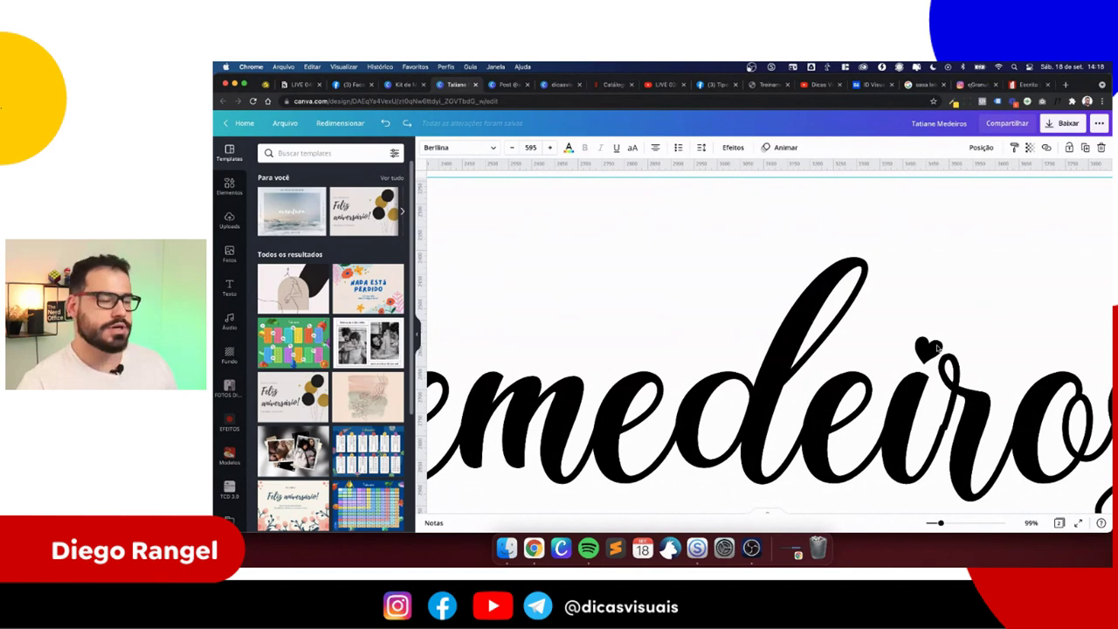
scroll(937, 347, "down", 8)
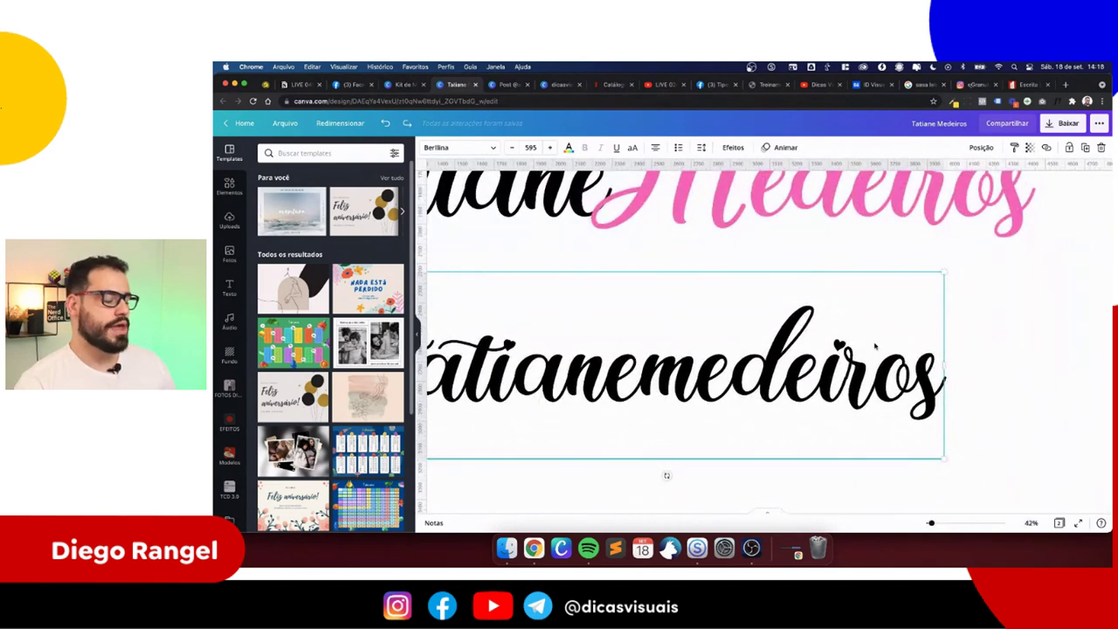
scroll(875, 347, "down", 3)
scroll(875, 346, "up", 6)
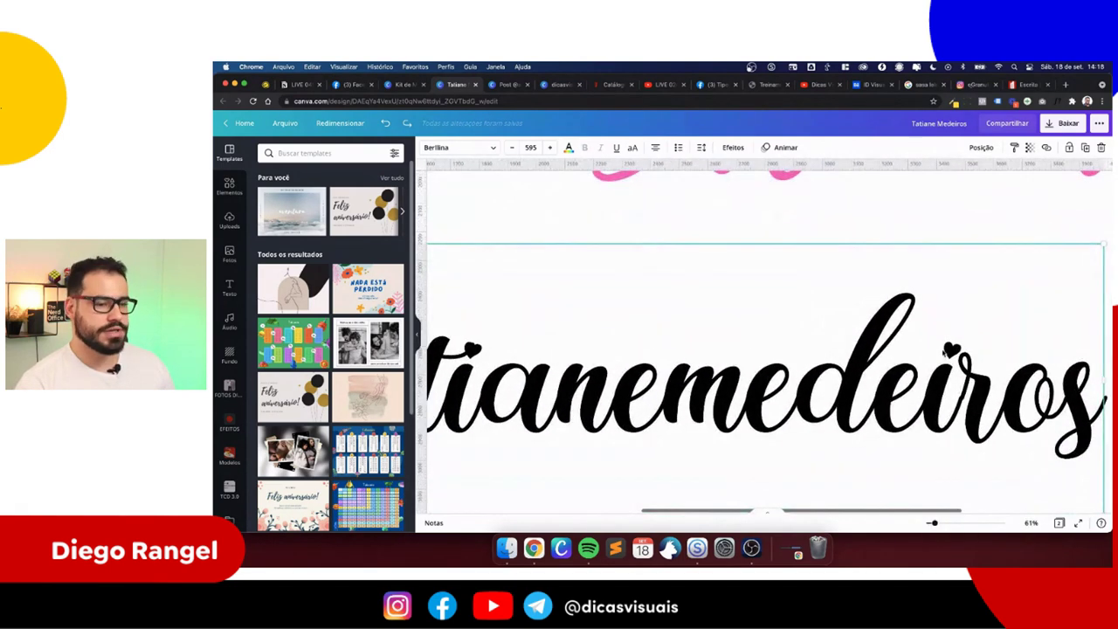
- Search Elements for 'coração' graphics and add a red heart to the page
left_click(229, 186)
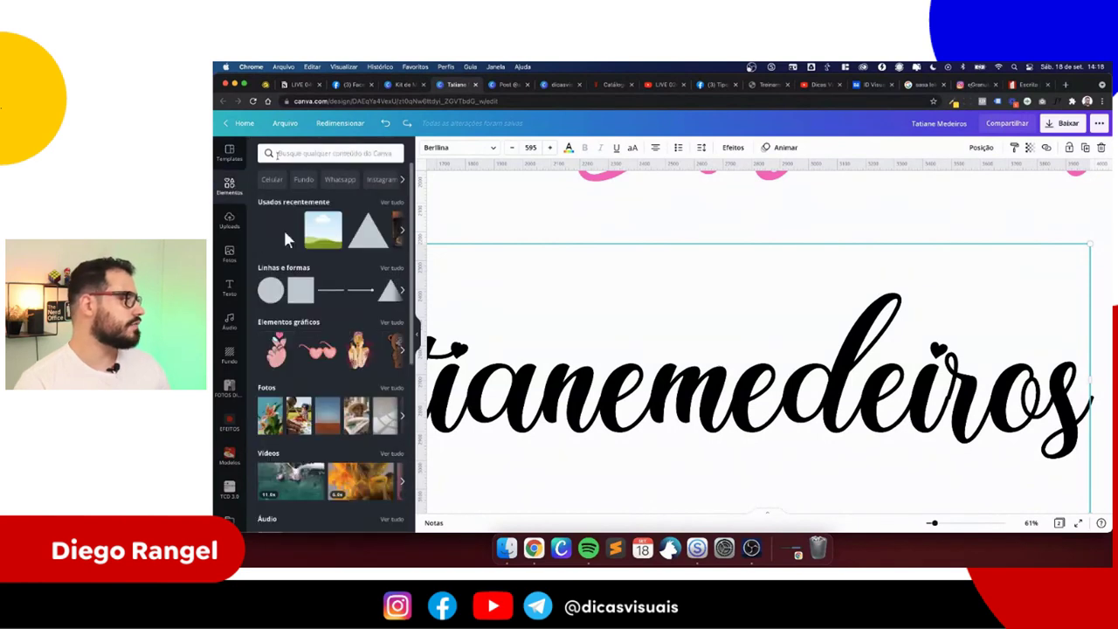
left_click(276, 155)
type("coração")
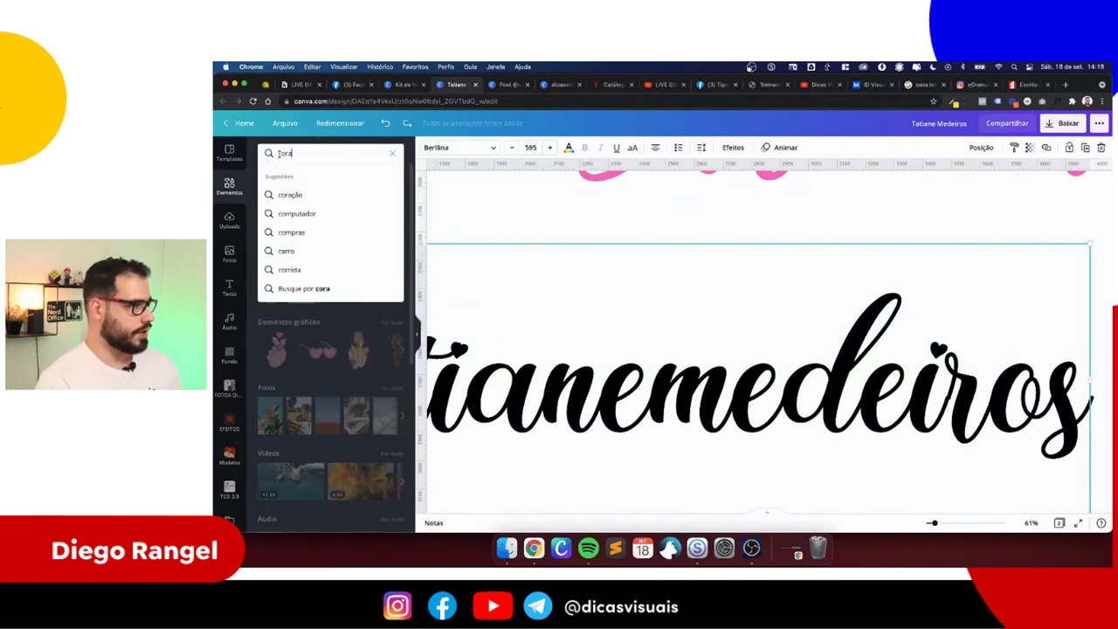
key("Return")
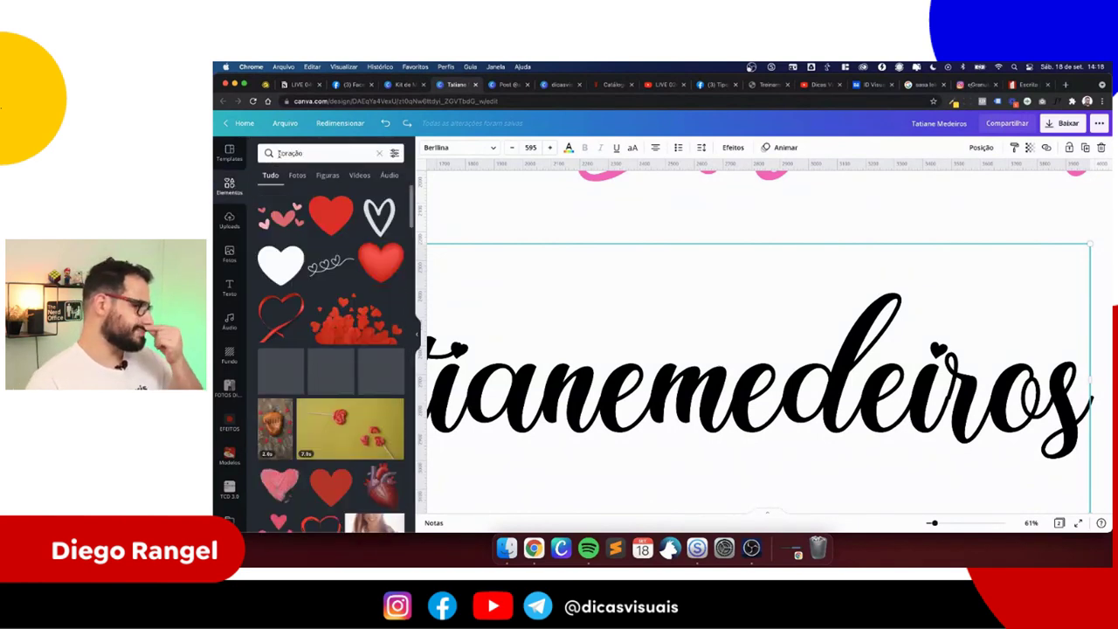
left_click(328, 174)
scroll(324, 280, "down", 3)
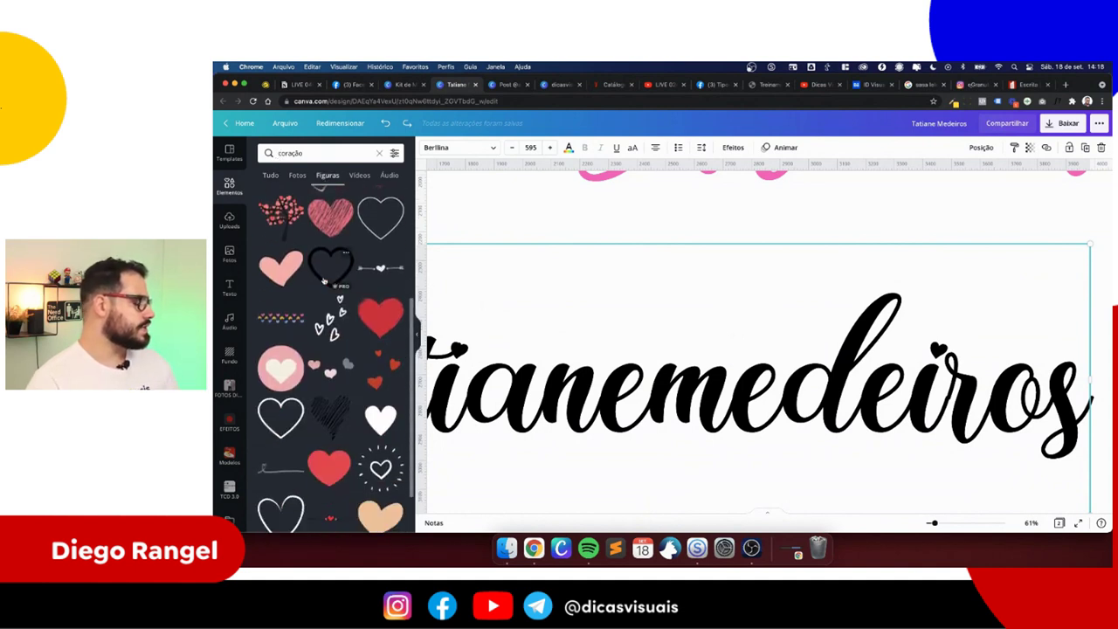
scroll(323, 281, "down", 3)
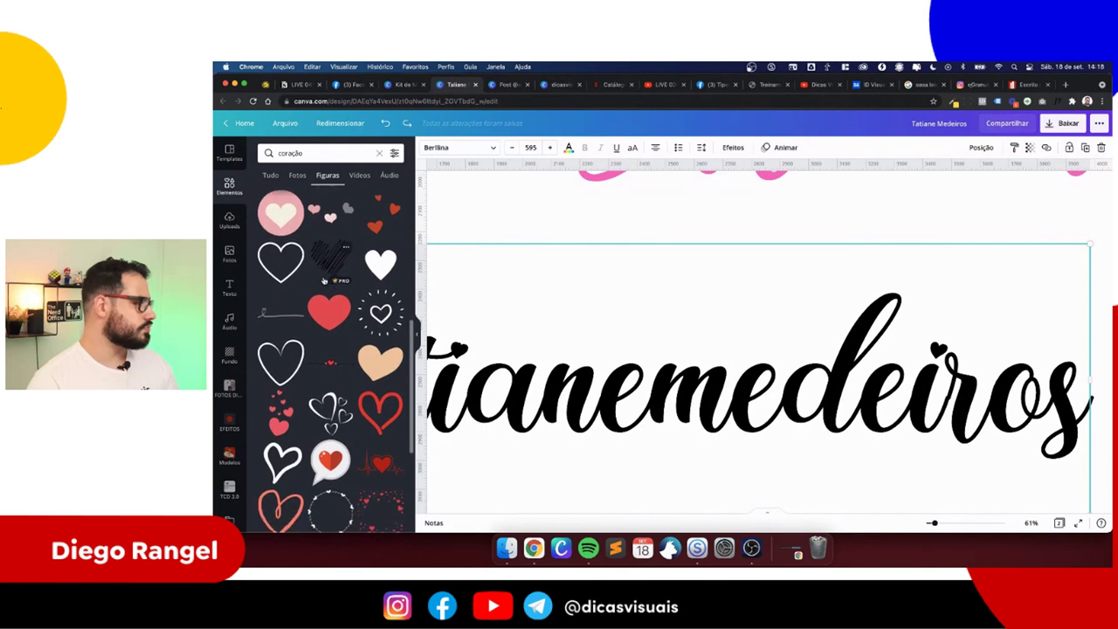
scroll(323, 281, "down", 3)
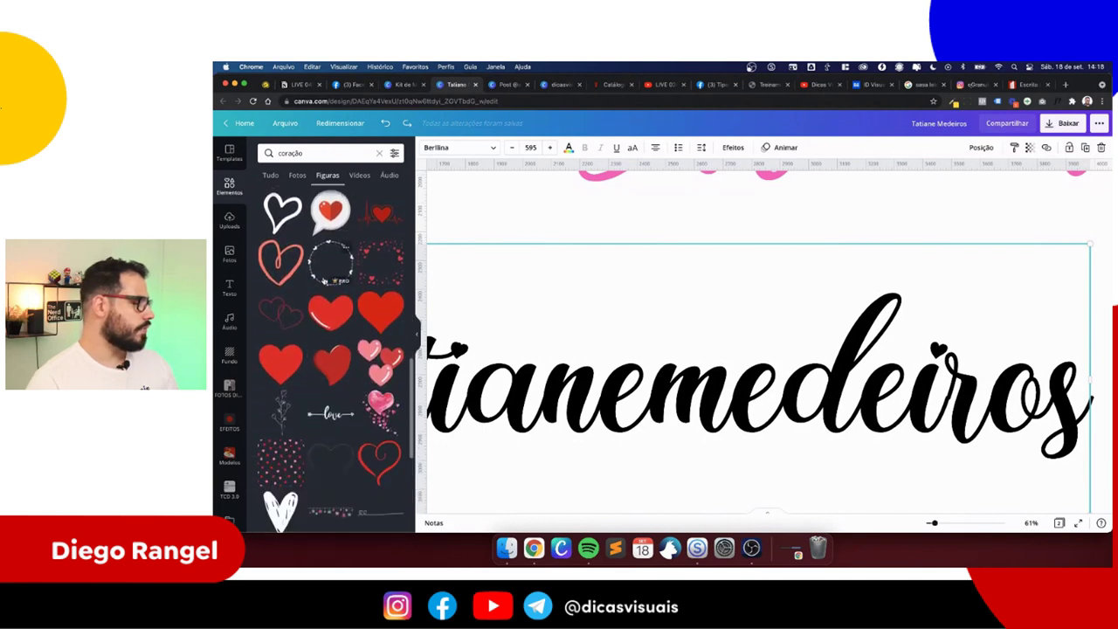
scroll(323, 280, "down", 2)
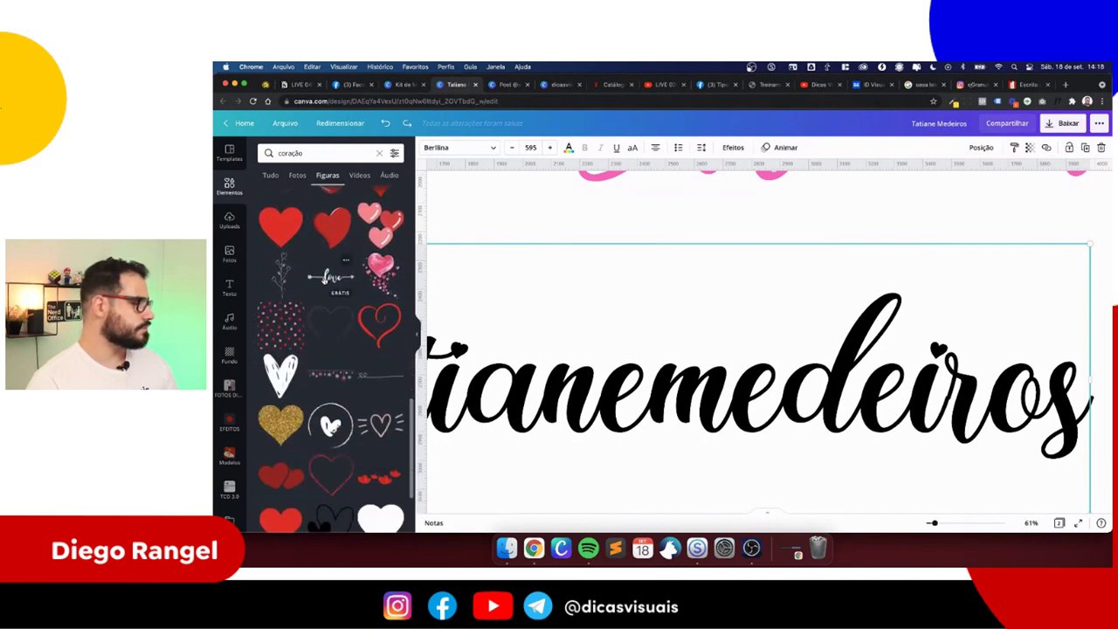
scroll(323, 280, "down", 2)
scroll(324, 280, "down", 4)
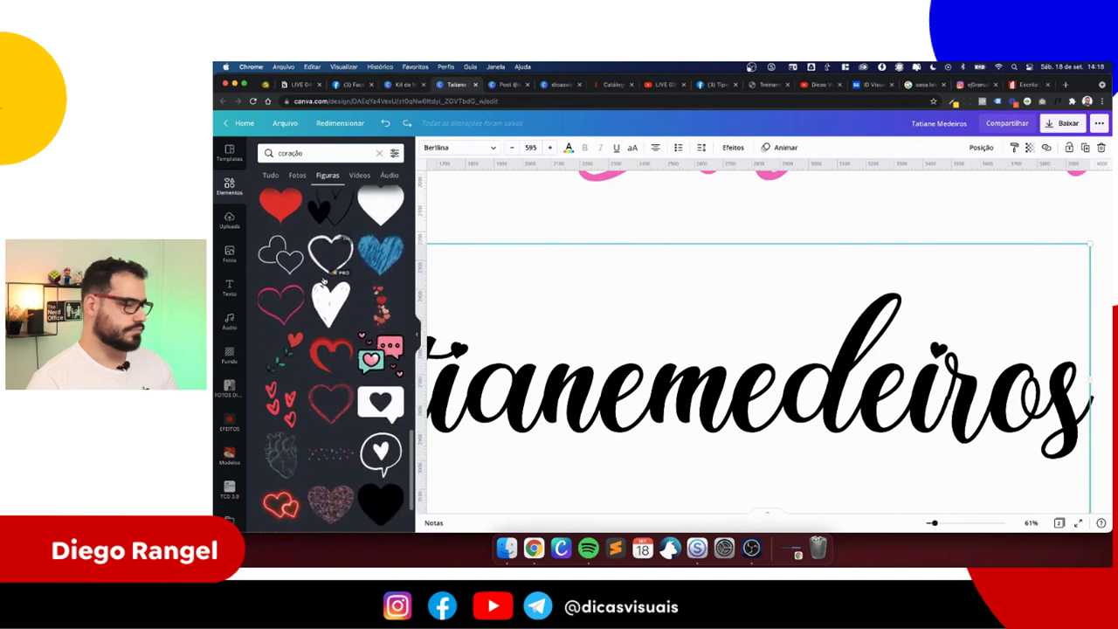
scroll(323, 280, "down", 8)
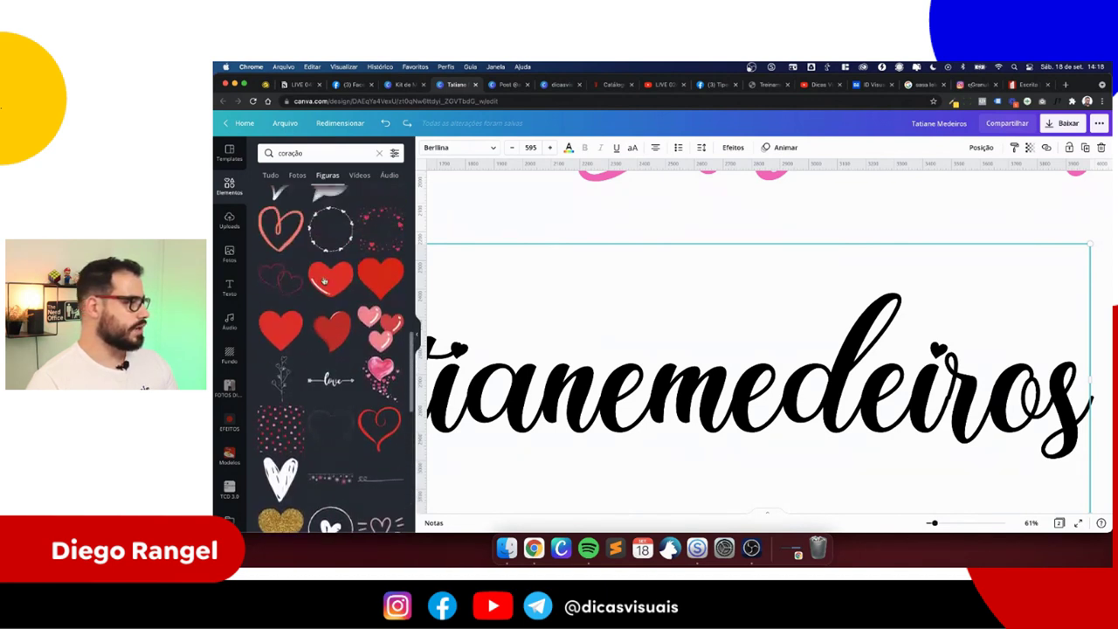
left_click(333, 335)
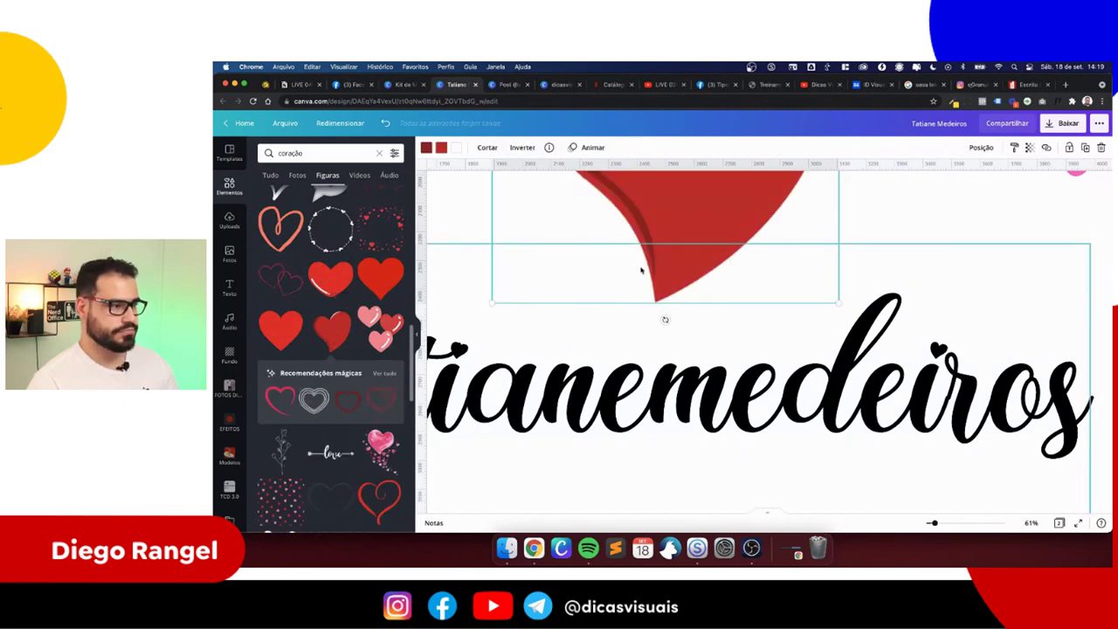
scroll(720, 384, "down", 5)
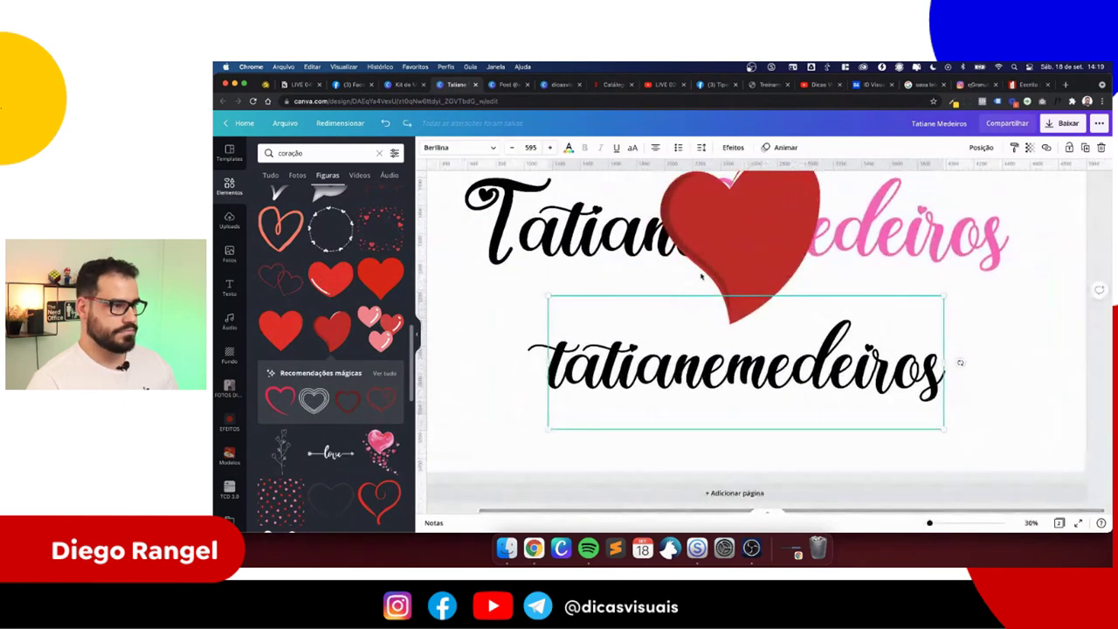
left_click(684, 262)
left_click_drag(649, 324, 686, 274)
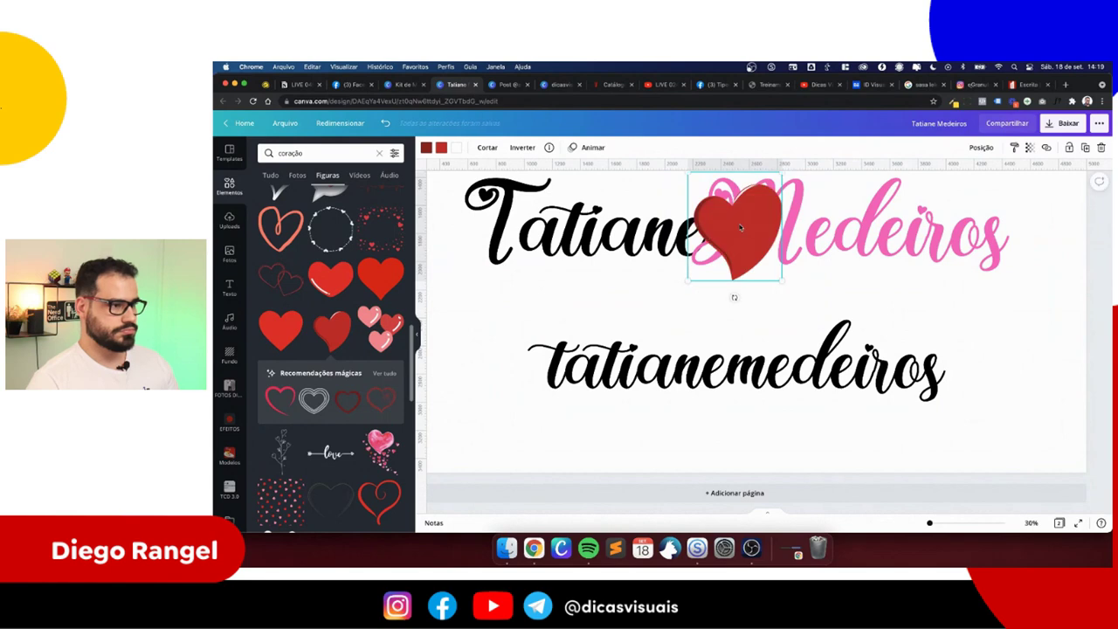
left_click_drag(733, 229, 871, 330)
left_click_drag(826, 385, 854, 351)
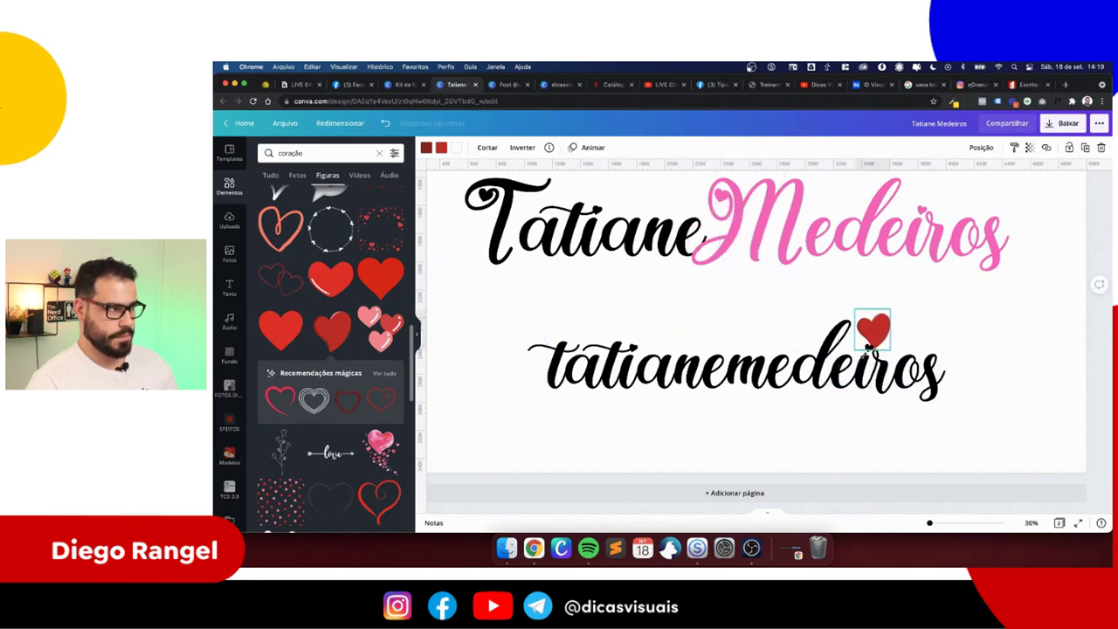
scroll(871, 359, "up", 5)
scroll(871, 359, "up", 3)
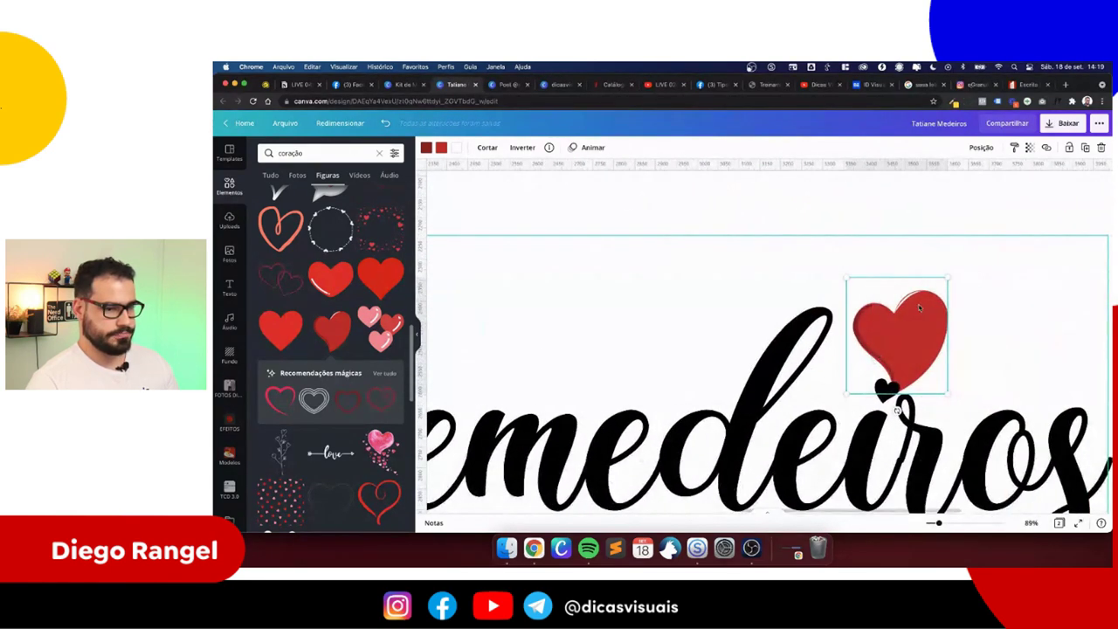
left_click_drag(947, 278, 893, 386)
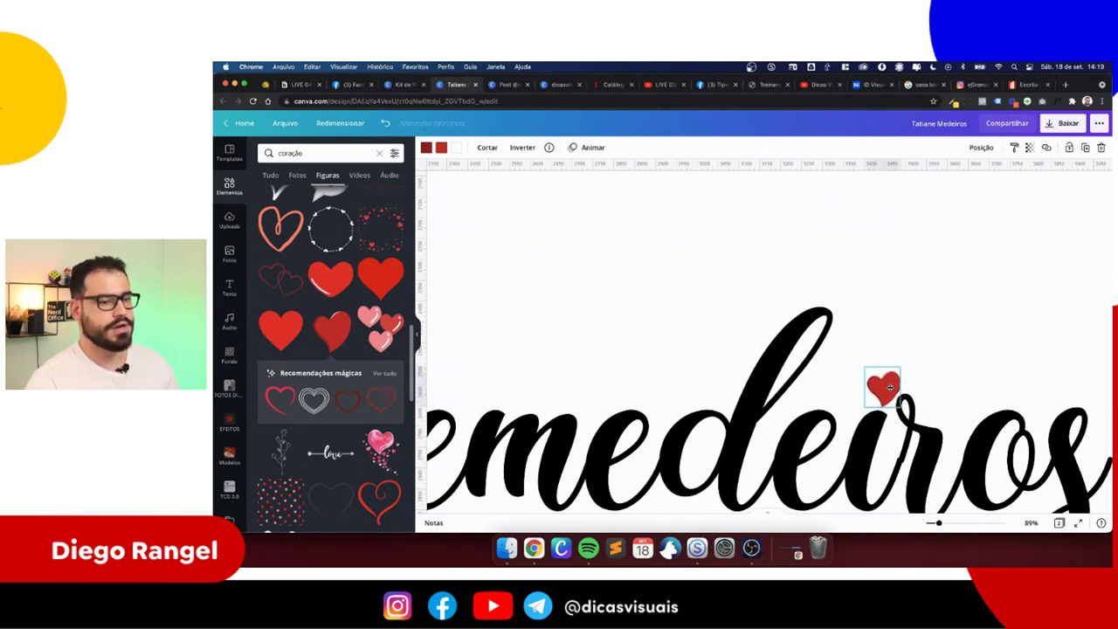
left_click(521, 148)
left_click(528, 172)
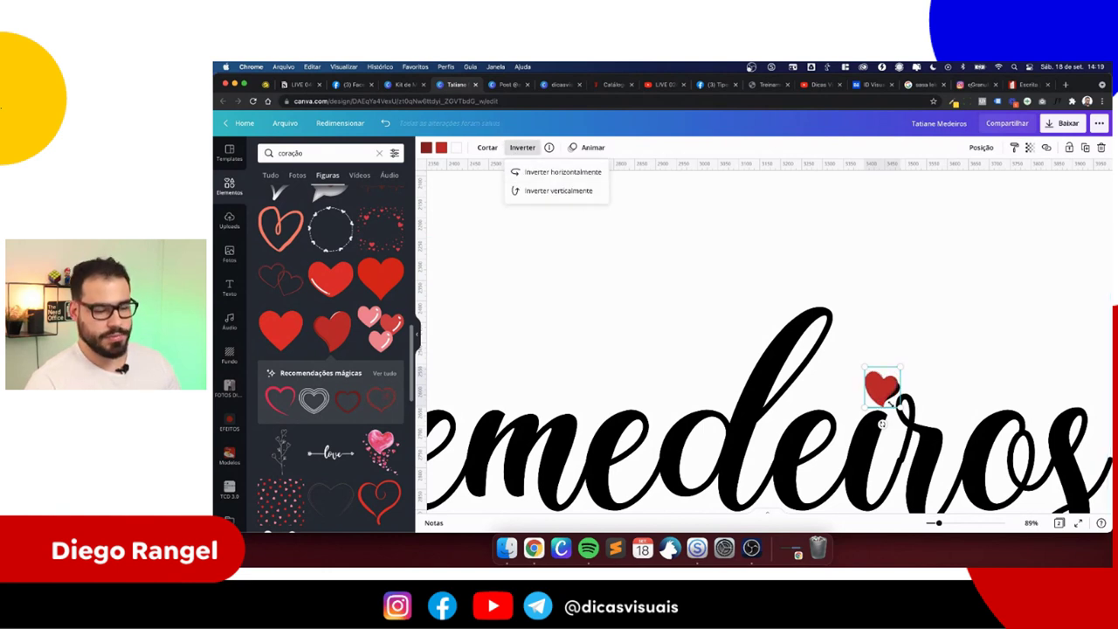
left_click_drag(882, 423, 899, 439)
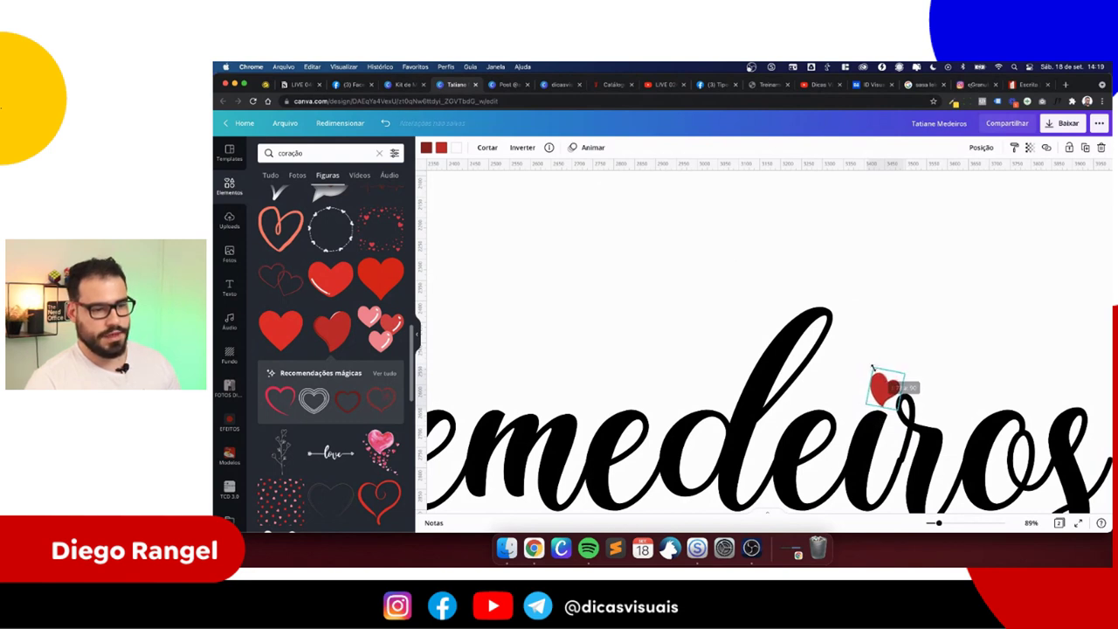
- Keep the heart red rather than pink and place a second heart over the other i
left_click(427, 149)
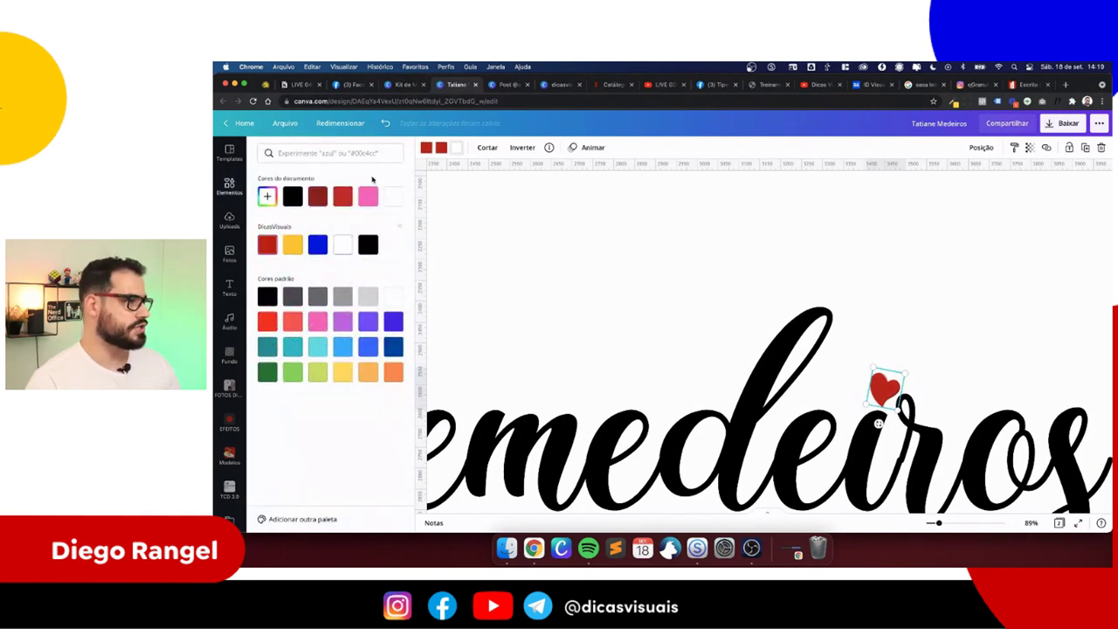
left_click(267, 244)
left_click_drag(889, 397, 890, 395)
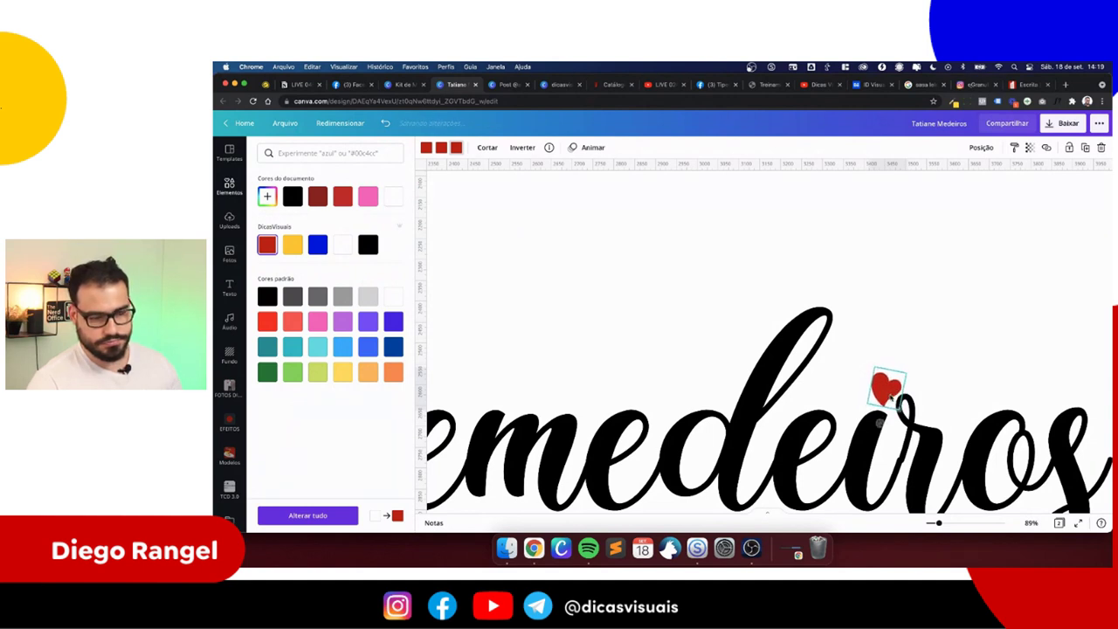
left_click(368, 195)
key("super+z")
scroll(690, 317, "down", 8)
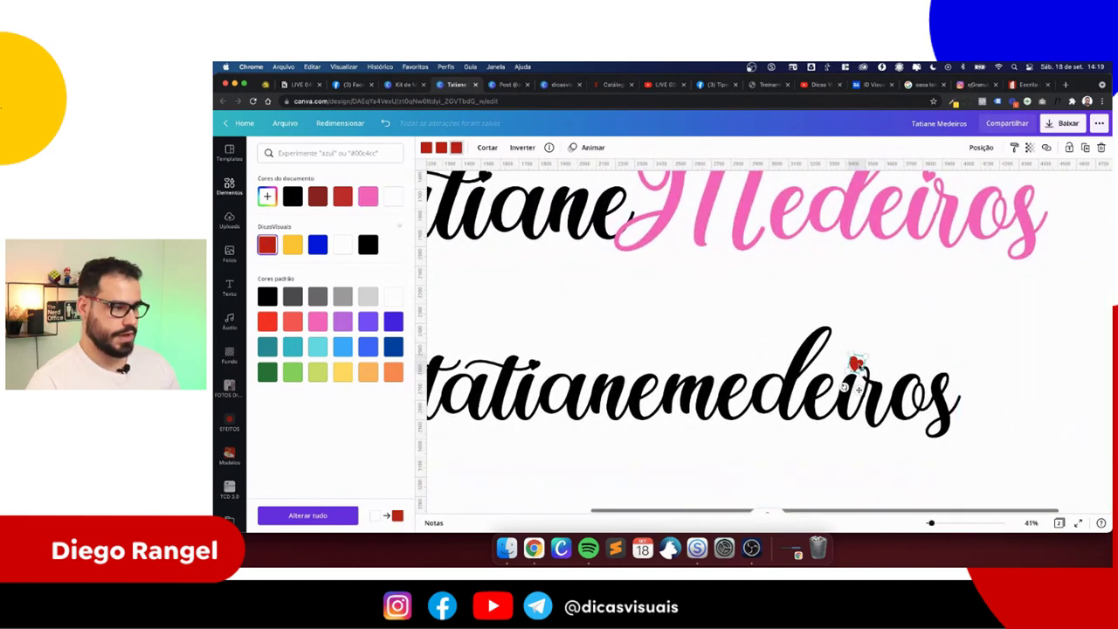
left_click_drag(884, 371, 559, 362)
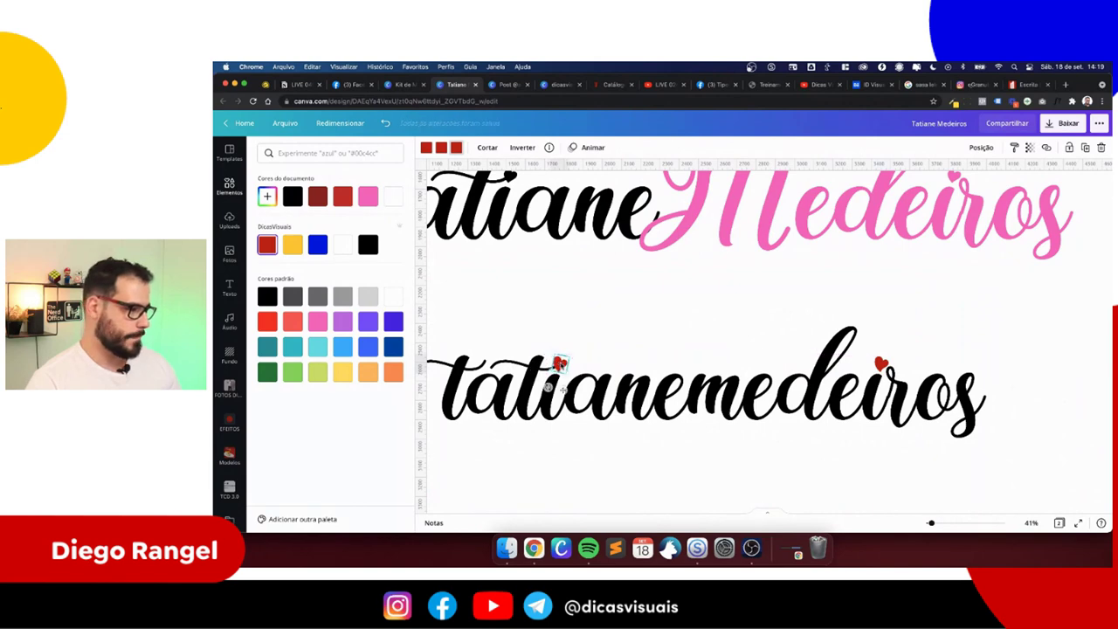
scroll(559, 276, "up", 3)
left_click(563, 278)
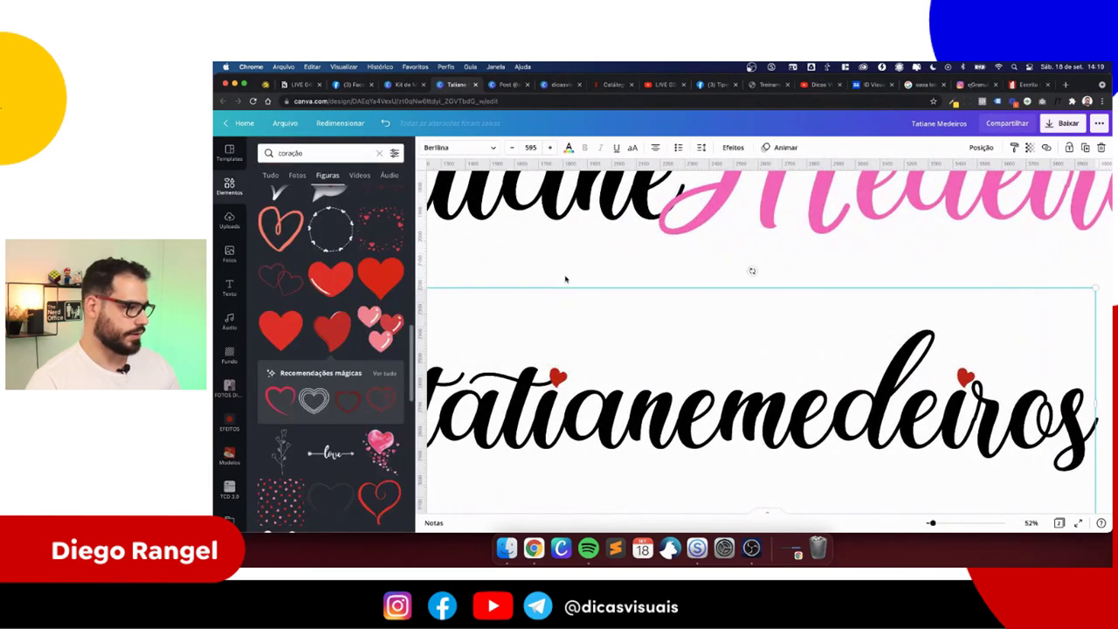
scroll(568, 282, "down", 5)
left_click(519, 347)
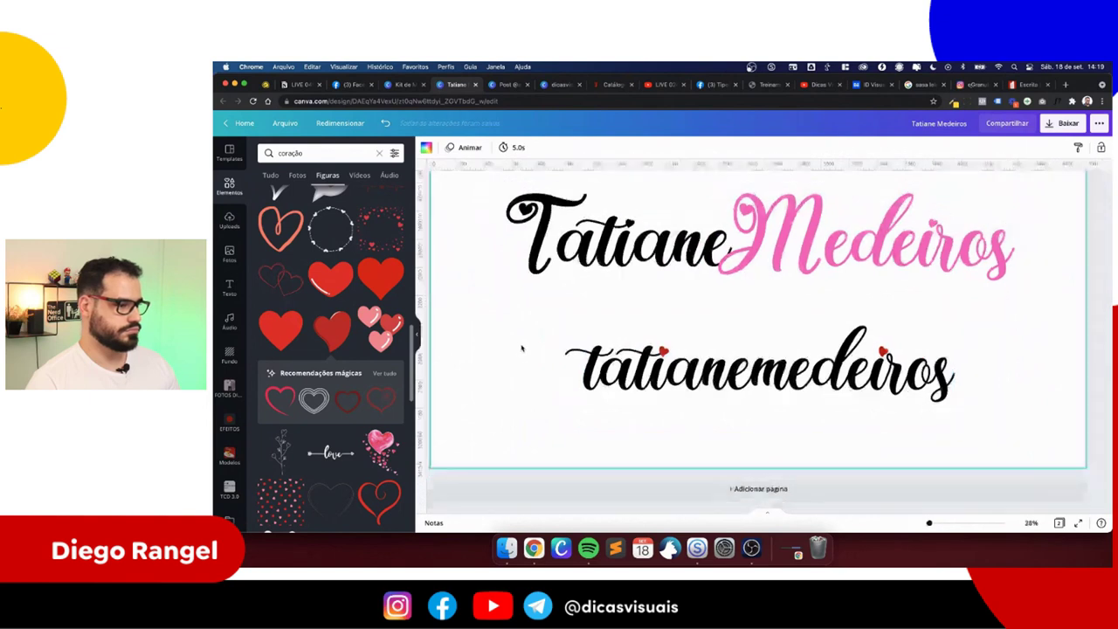
left_click(723, 405)
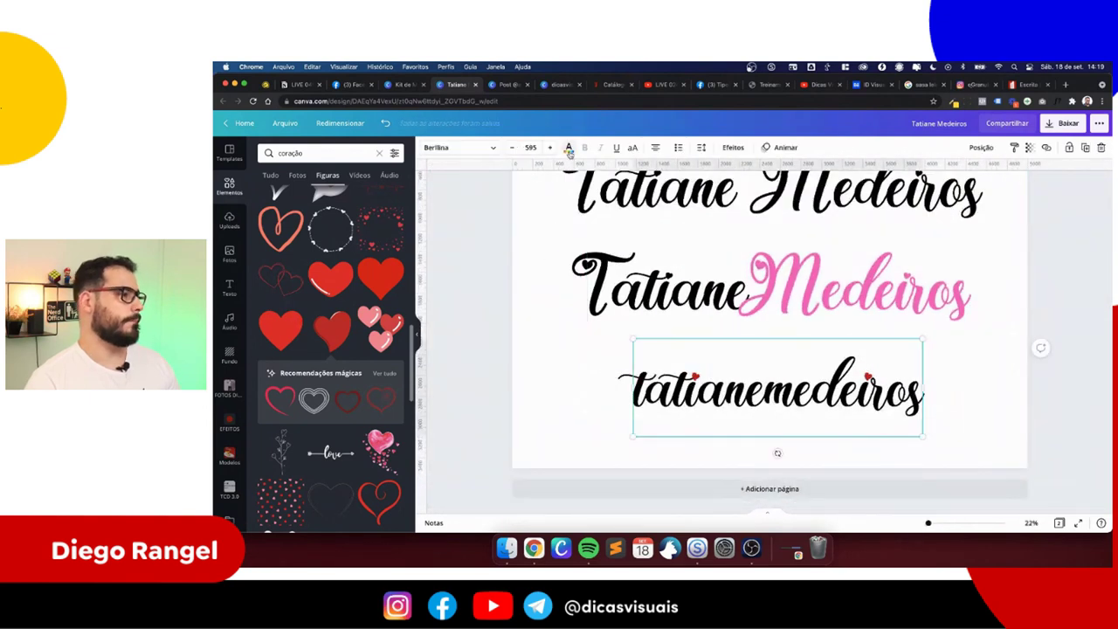
left_click(569, 149)
left_click(393, 373)
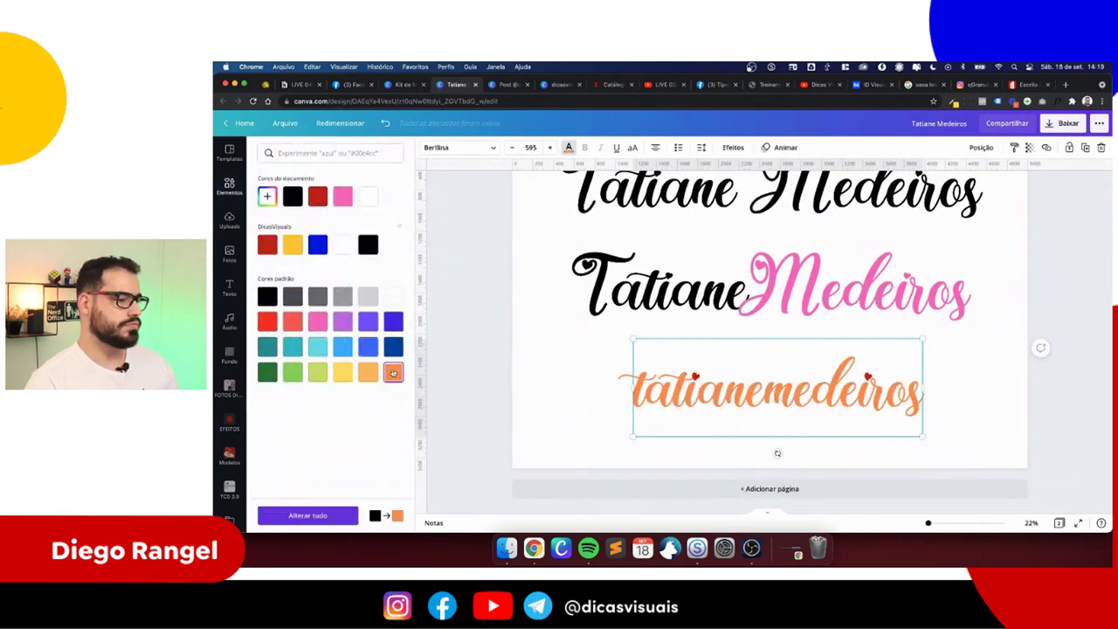
left_click(294, 323)
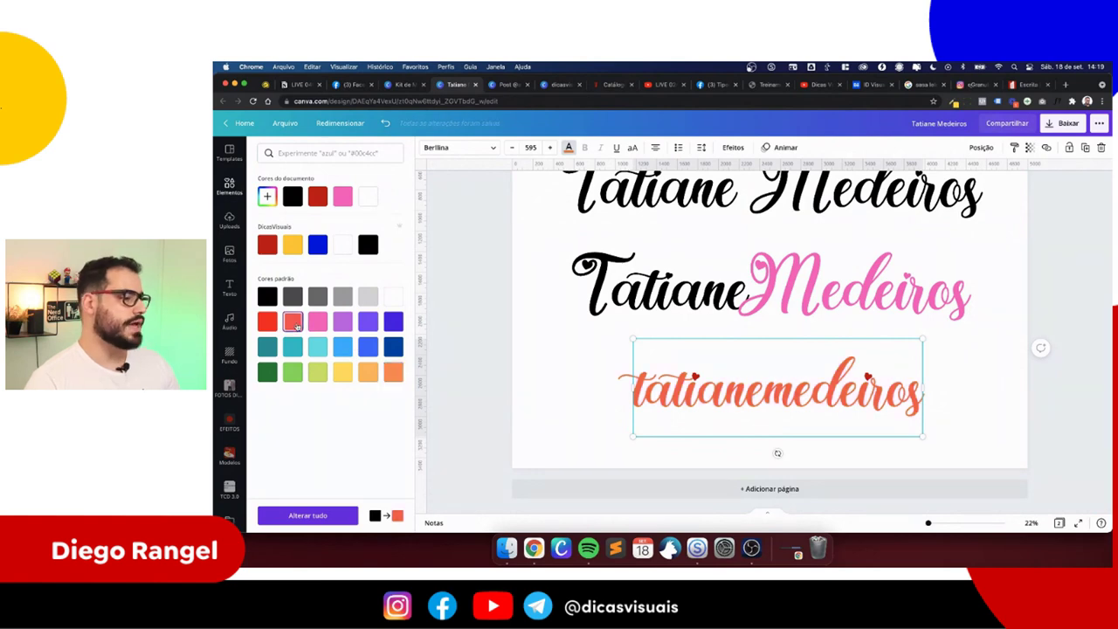
scroll(538, 398, "up", 5)
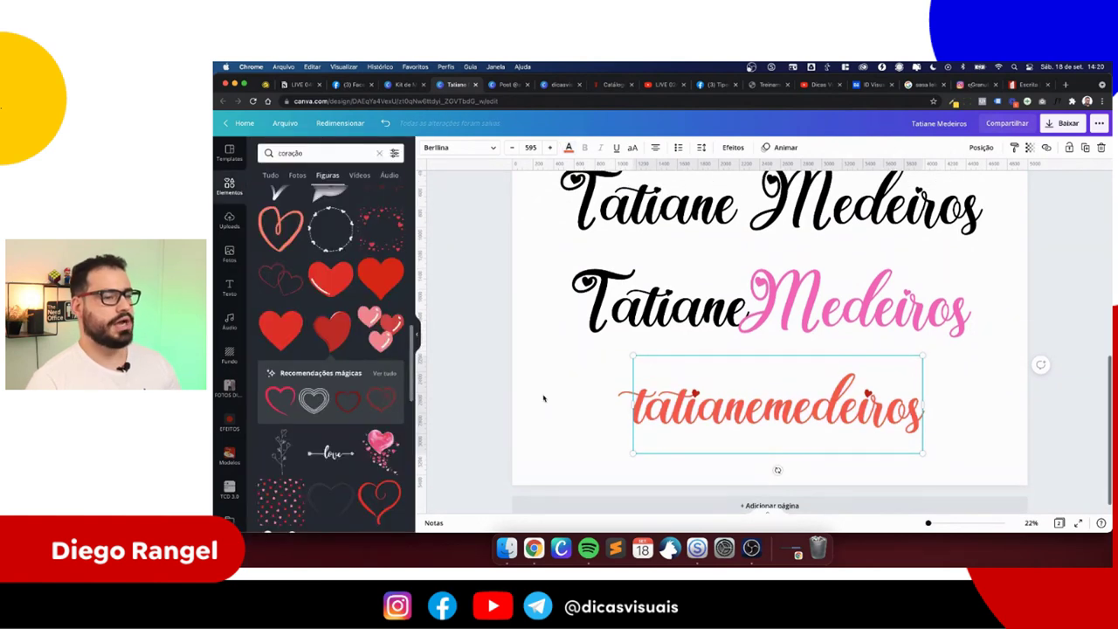
scroll(543, 398, "down", 3)
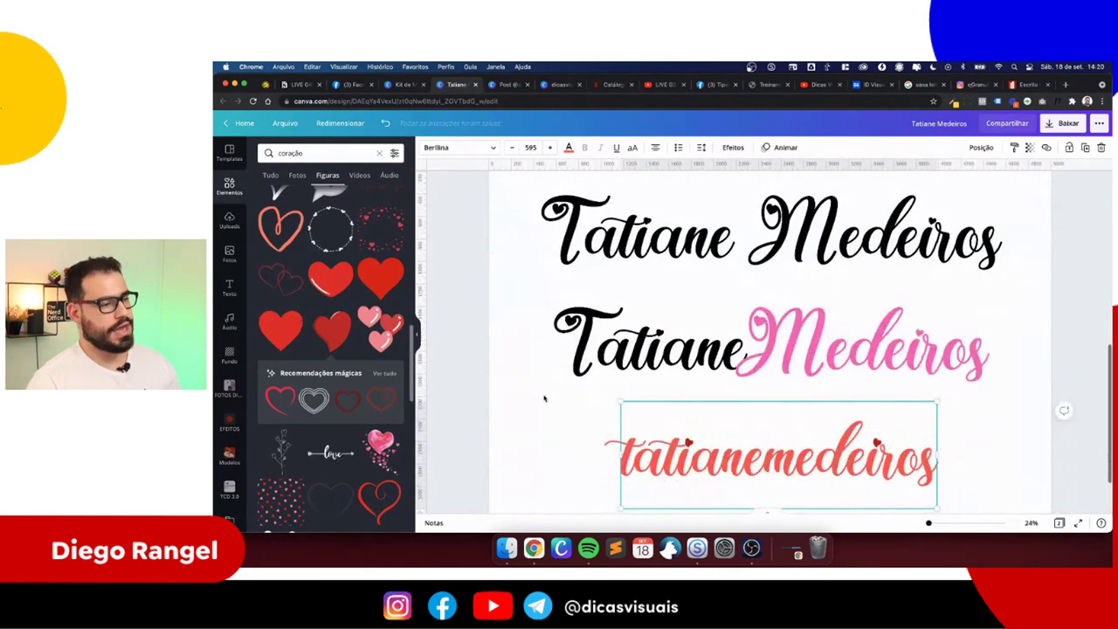
scroll(543, 398, "down", 3)
scroll(544, 399, "down", 2)
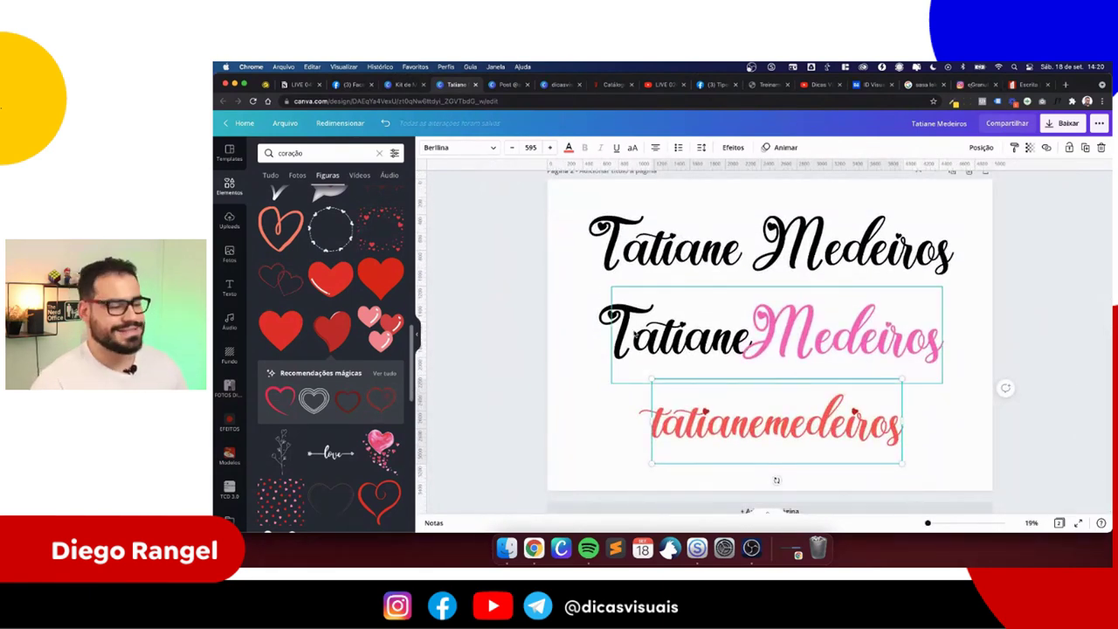
scroll(570, 368, "up", 5)
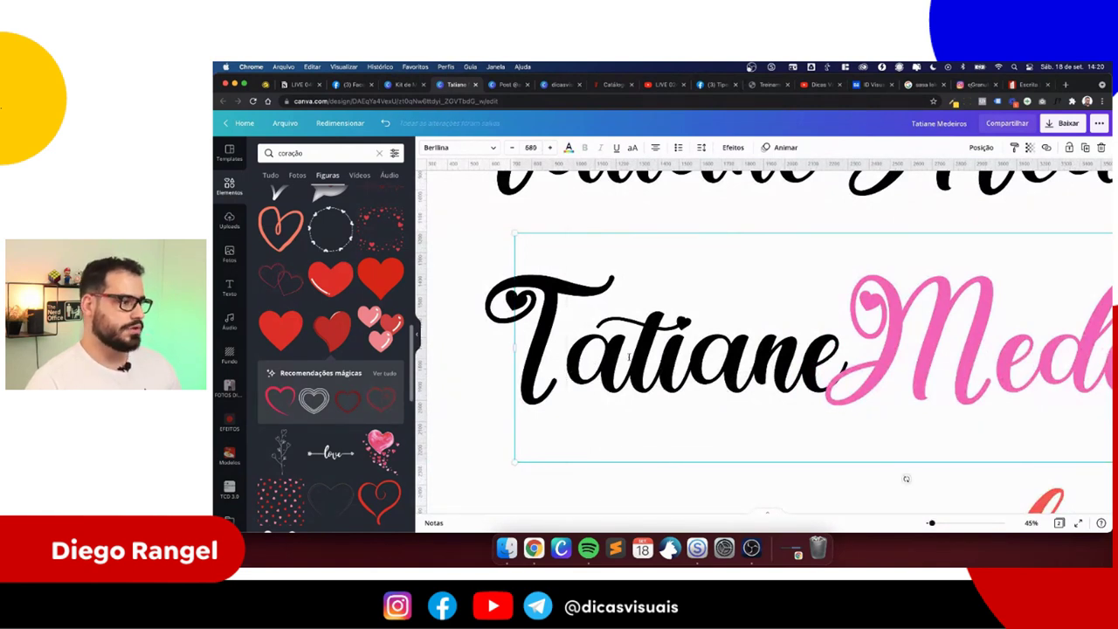
scroll(628, 356, "down", 2)
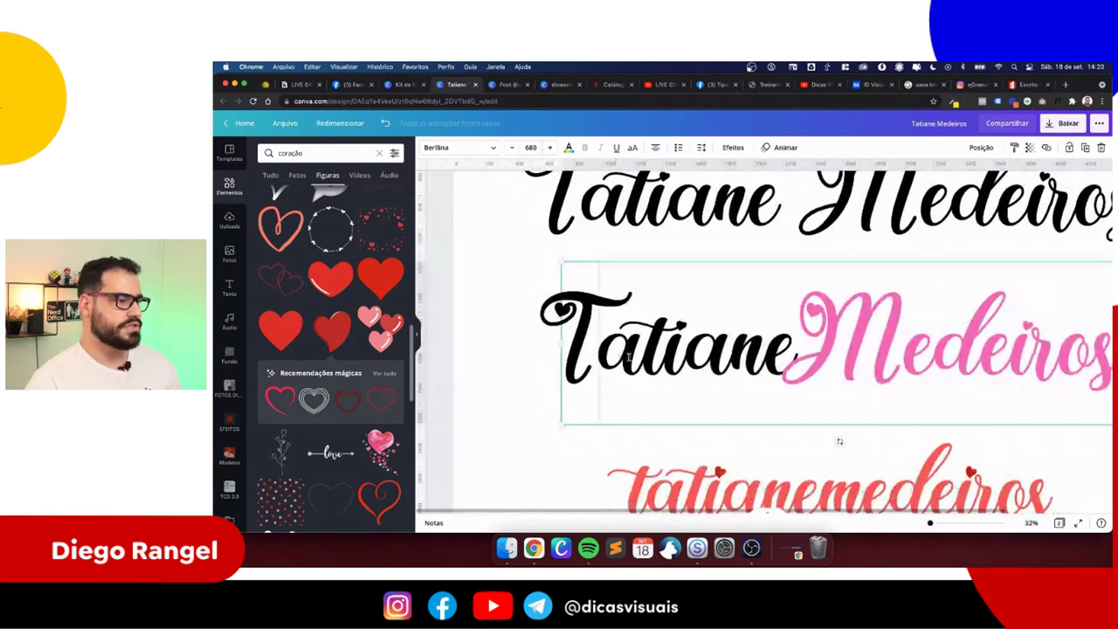
left_click(701, 147)
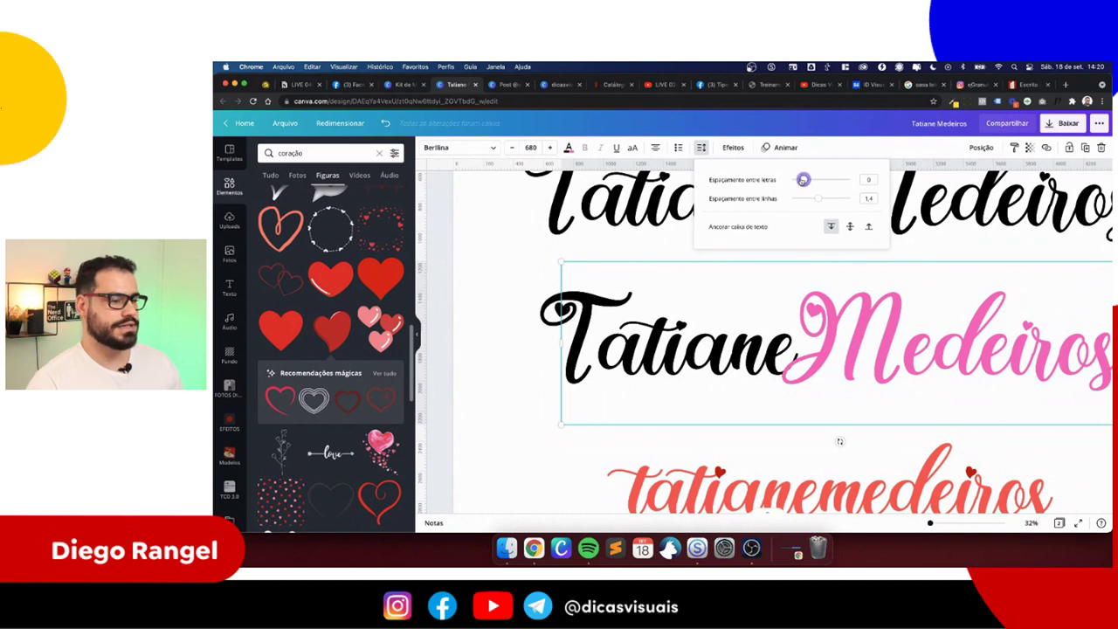
left_click_drag(803, 180, 796, 179)
key("super+z")
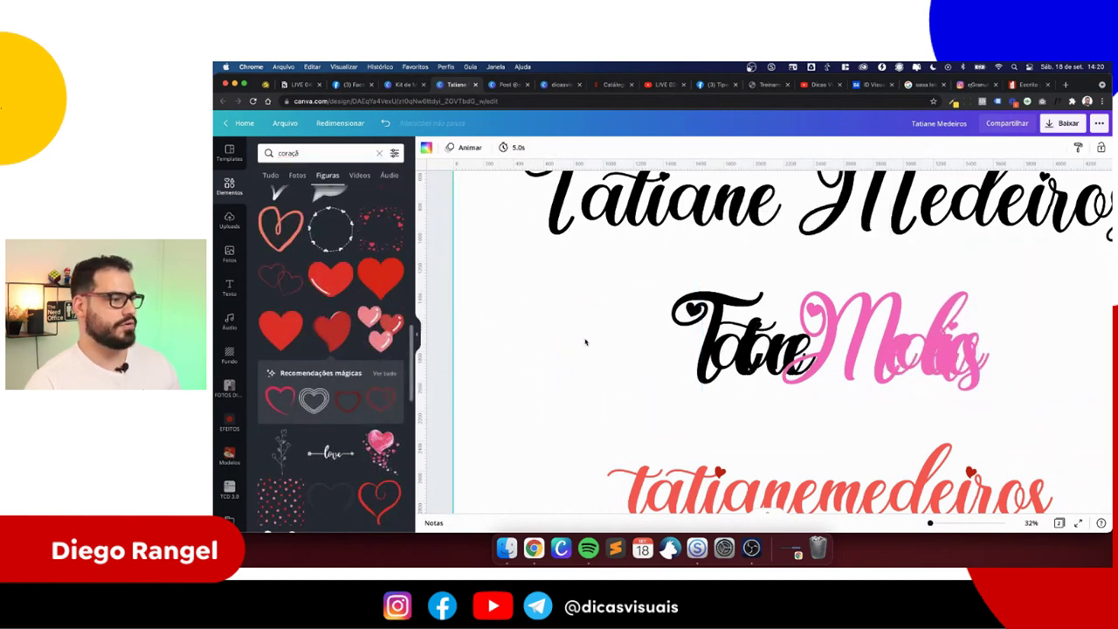
key("super+z")
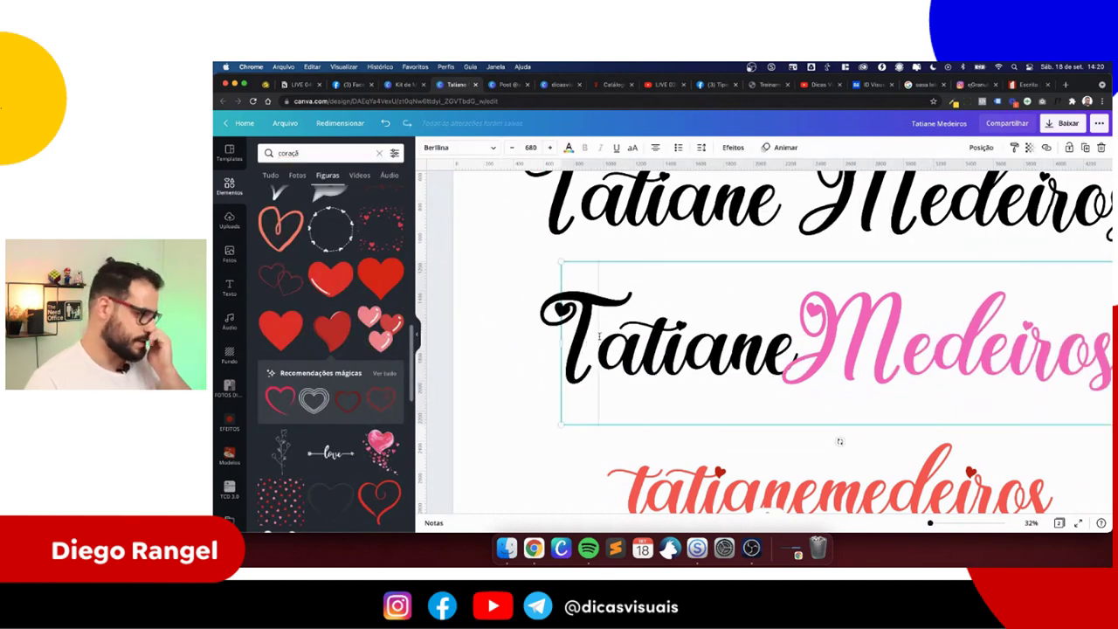
- Delete the leading 'T' of the name and reposition the lettering
key("shift+Left")
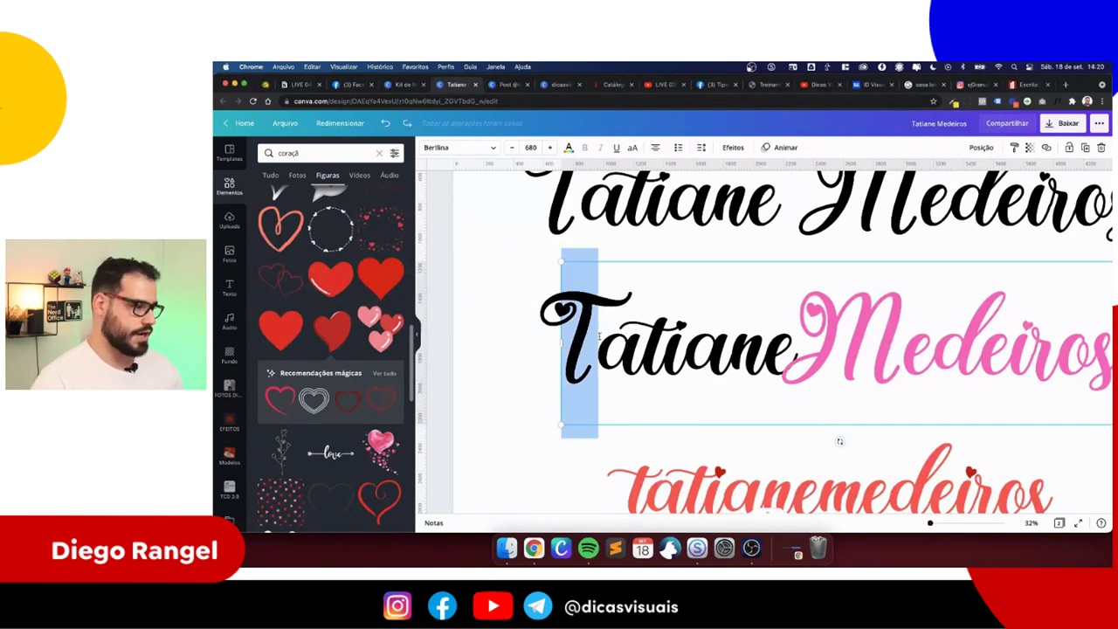
key("BackSpace")
left_click(554, 349)
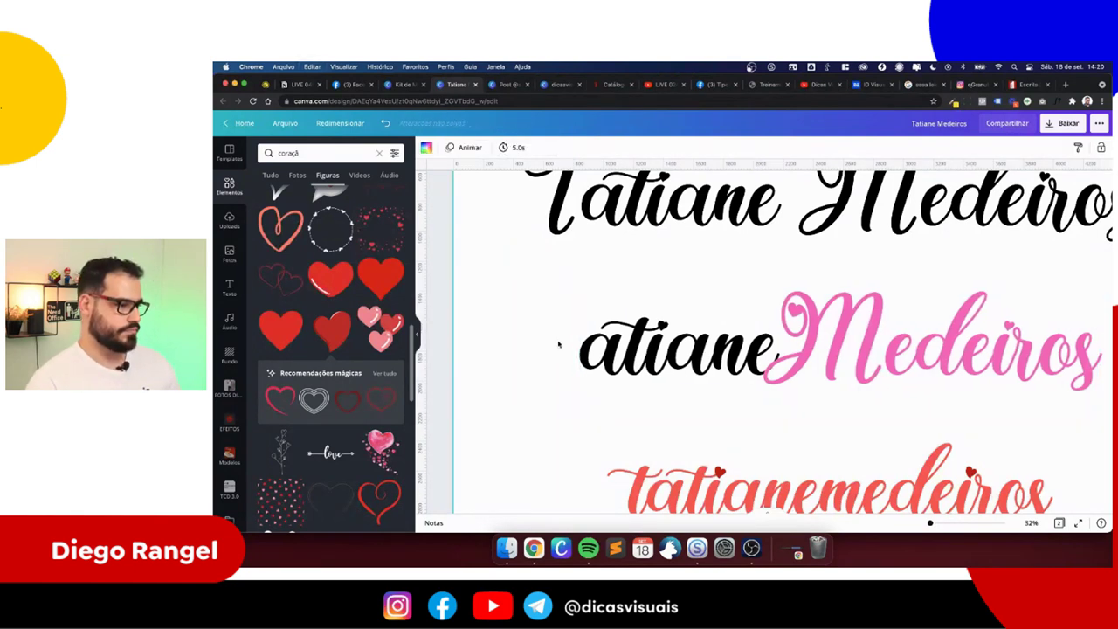
left_click_drag(664, 349, 626, 344)
left_click(579, 385)
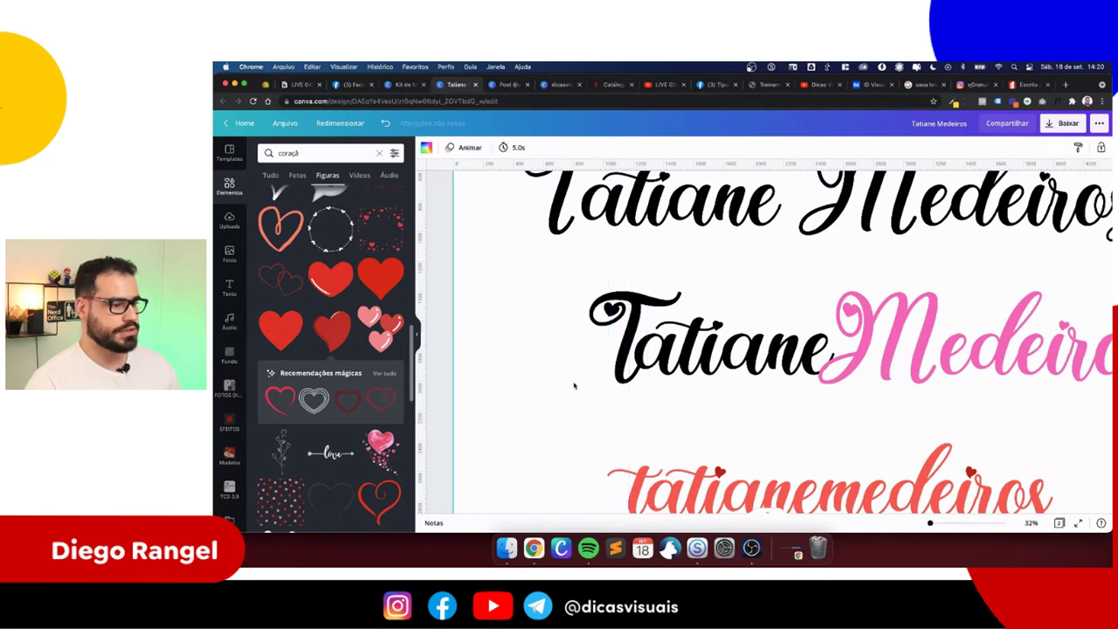
scroll(819, 390, "right", 3)
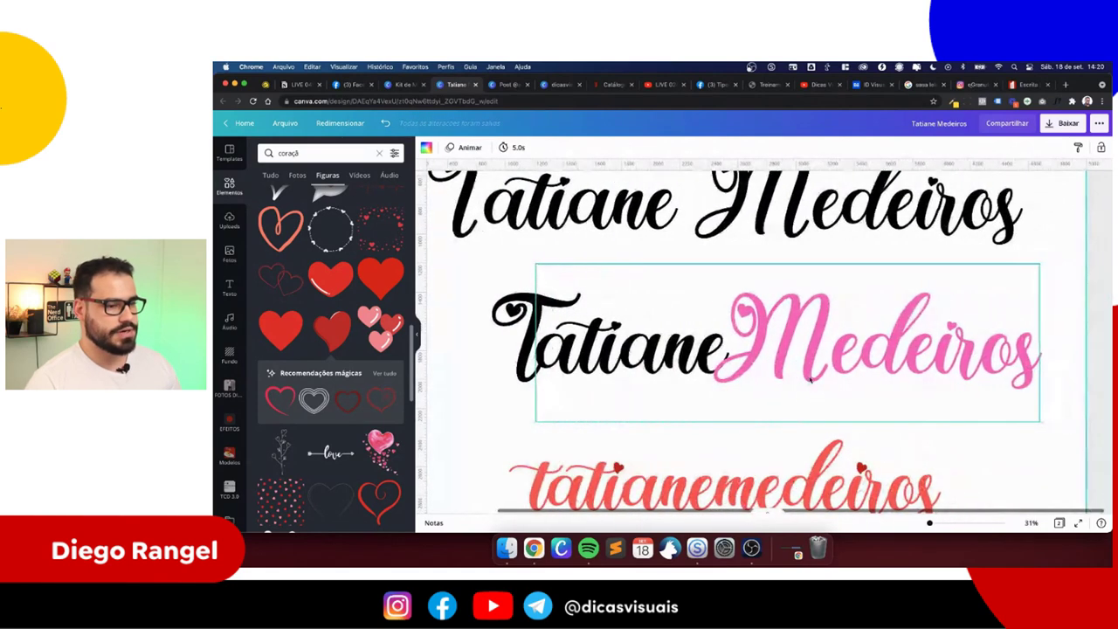
left_click(818, 390)
left_click_drag(732, 341, 1047, 344)
left_click(957, 343)
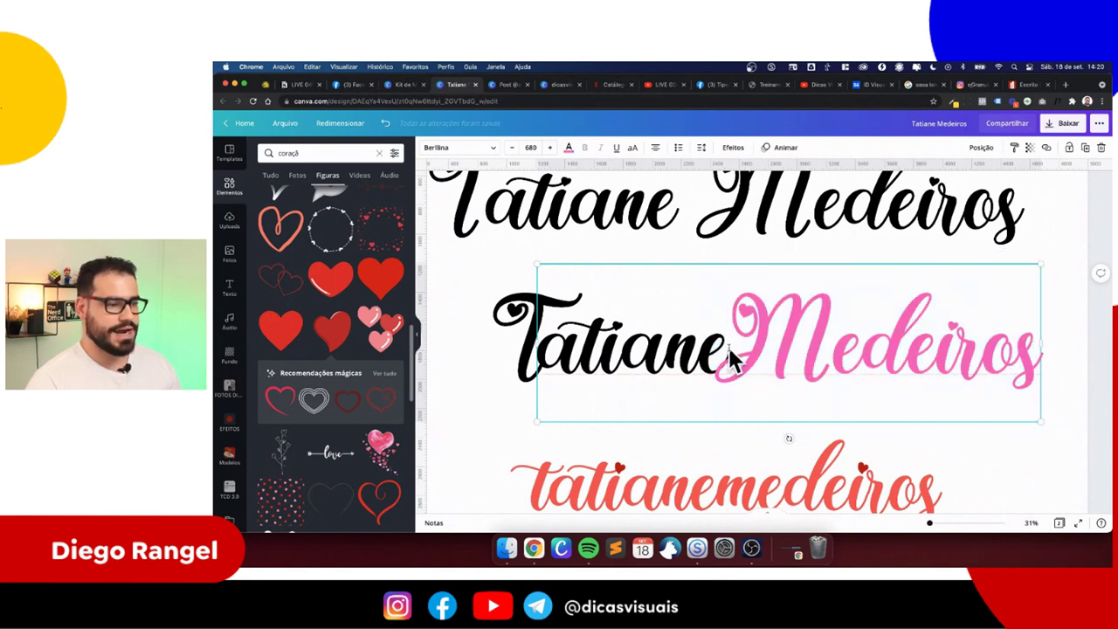
left_click_drag(732, 359, 1031, 363)
key("super+c")
key("BackSpace")
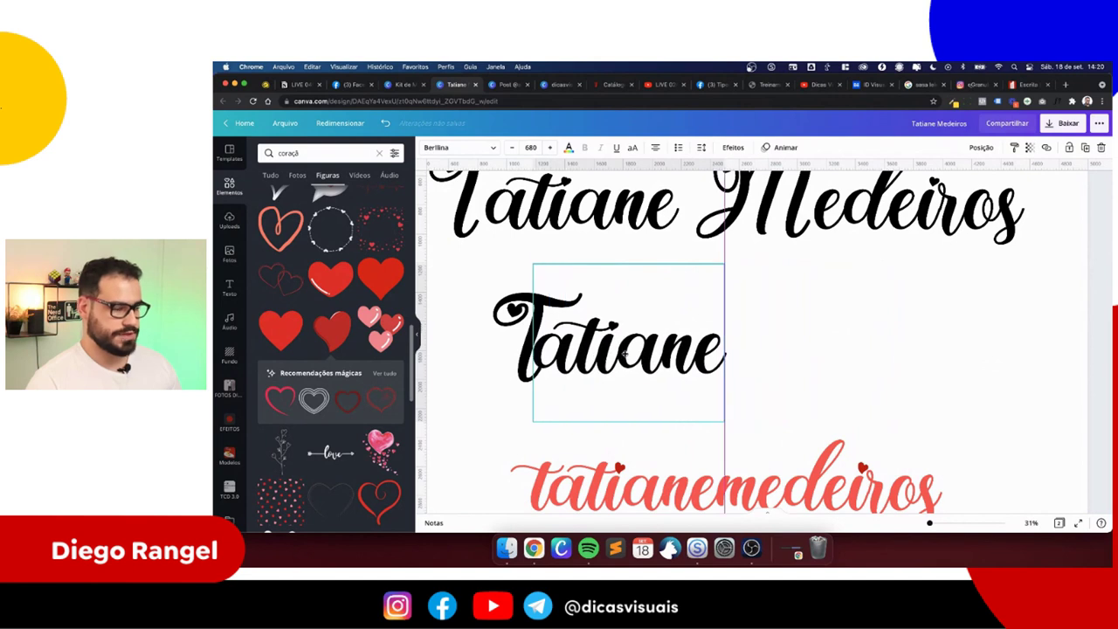
left_click_drag(678, 368, 899, 368)
double_click(898, 366)
key("super+v")
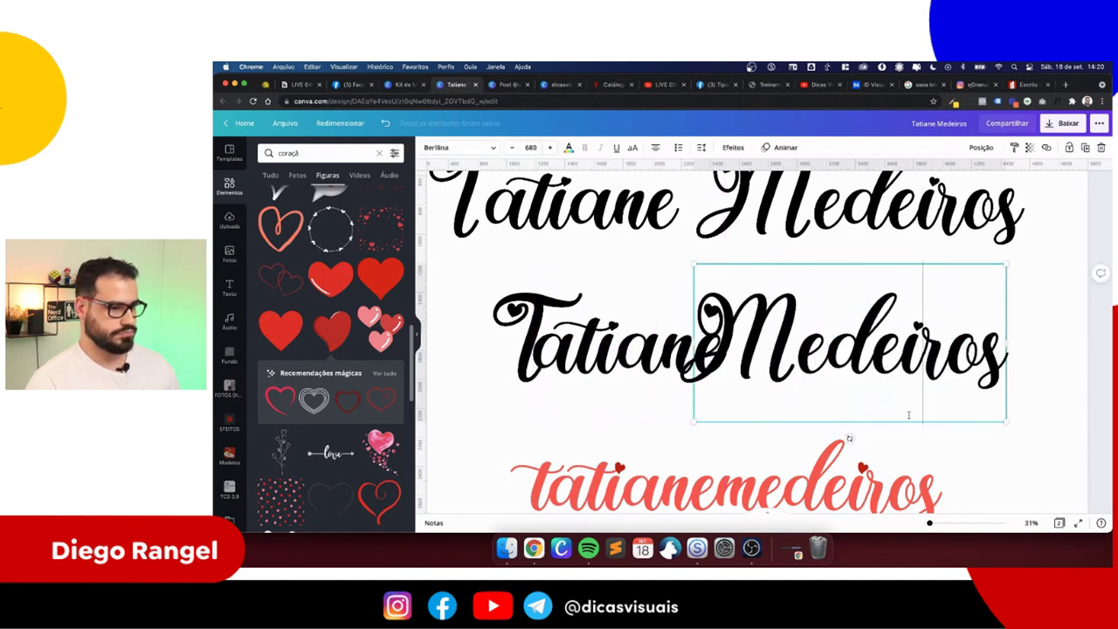
left_click_drag(836, 368, 849, 366)
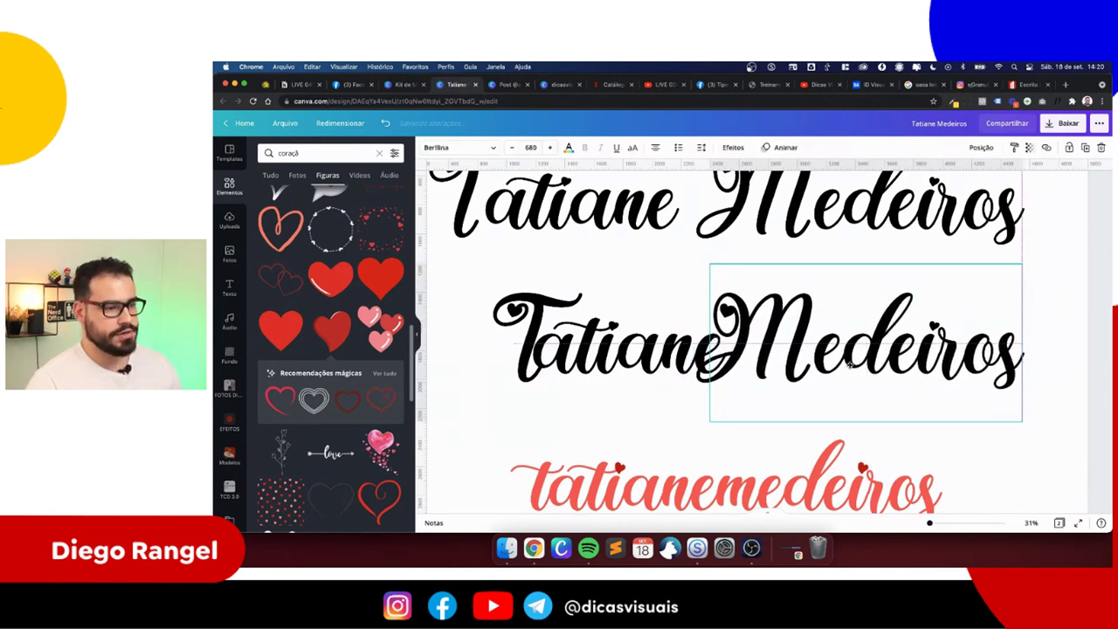
left_click(673, 426)
left_click_drag(512, 262, 725, 425)
scroll(699, 375, "up", 5)
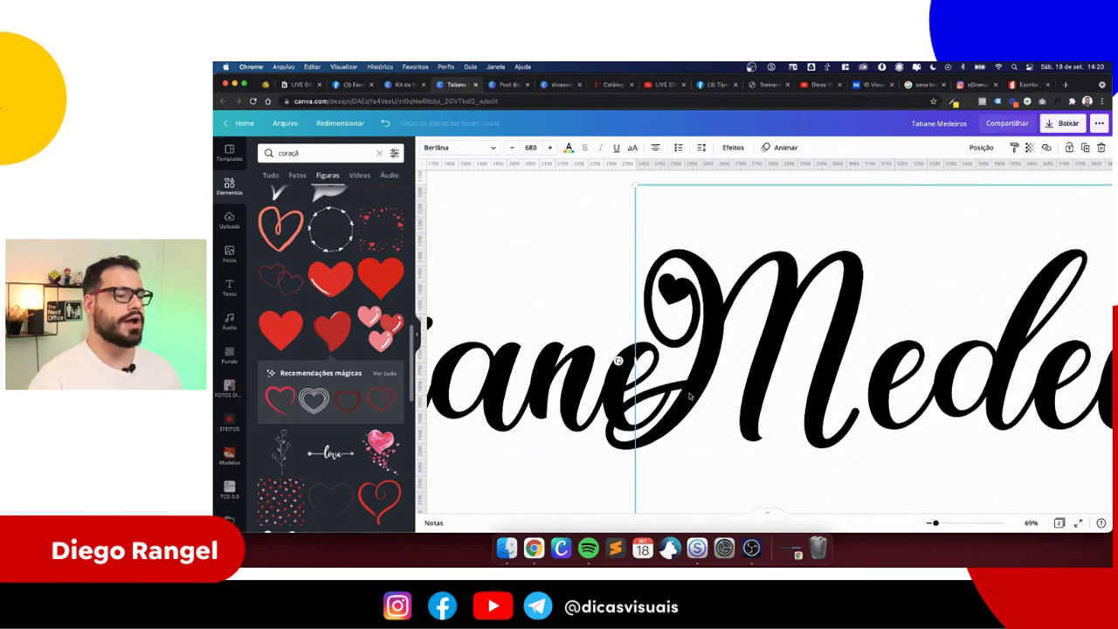
scroll(680, 406, "down", 10)
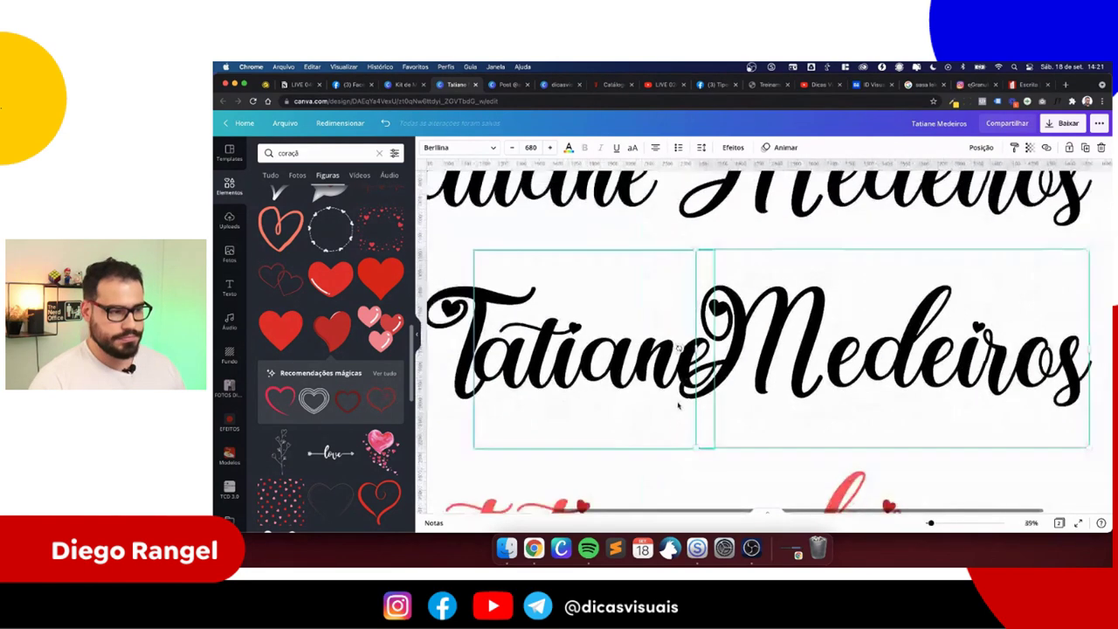
left_click(598, 400)
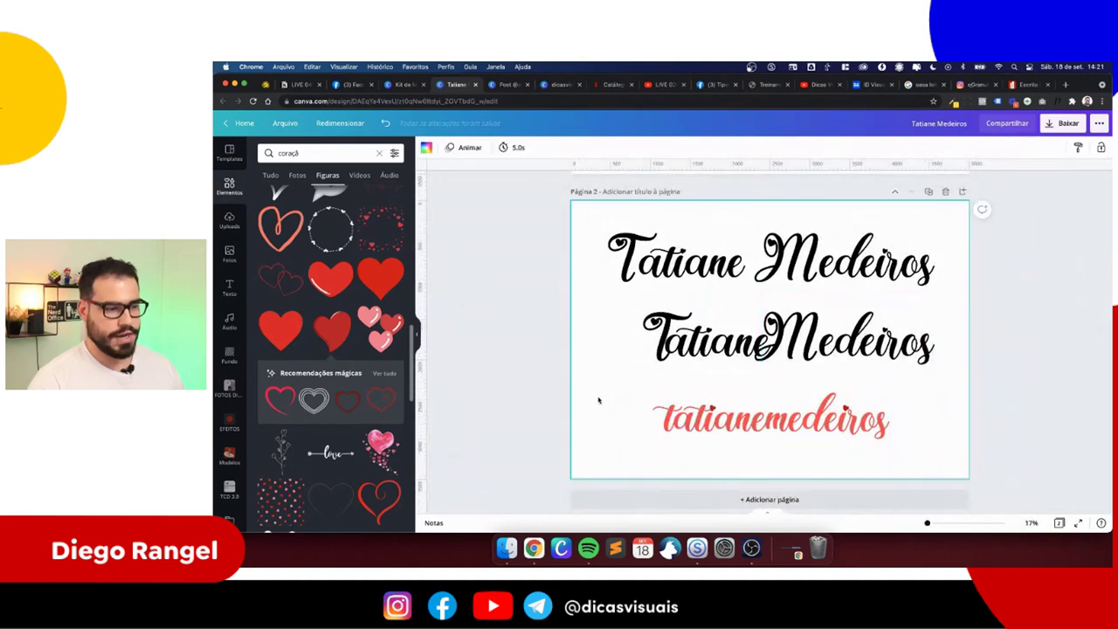
scroll(597, 400, "up", 1)
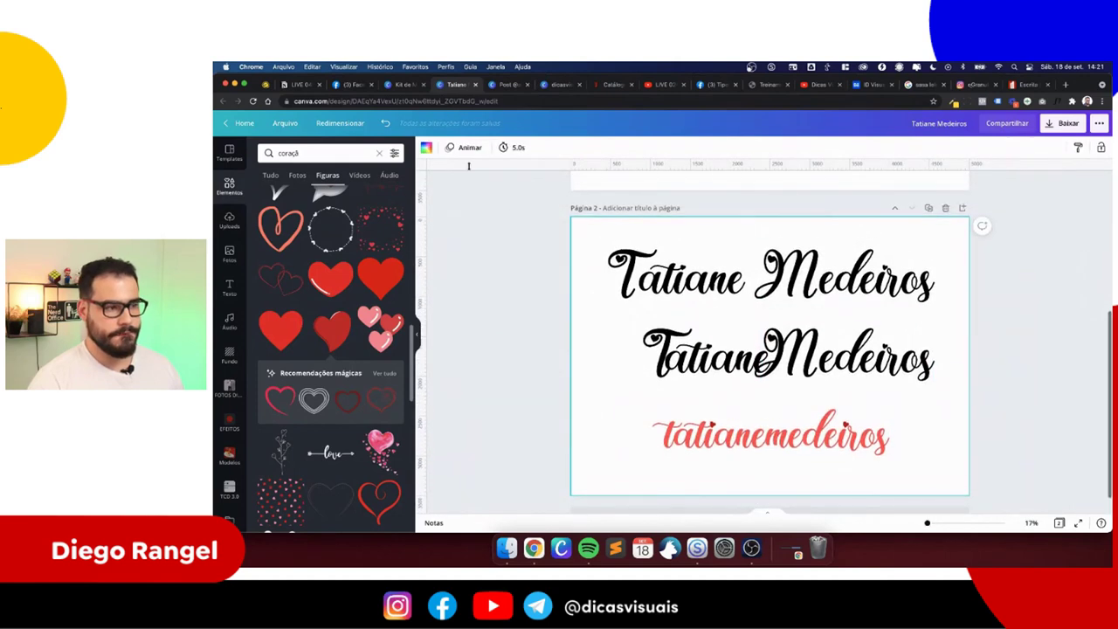
left_click(297, 85)
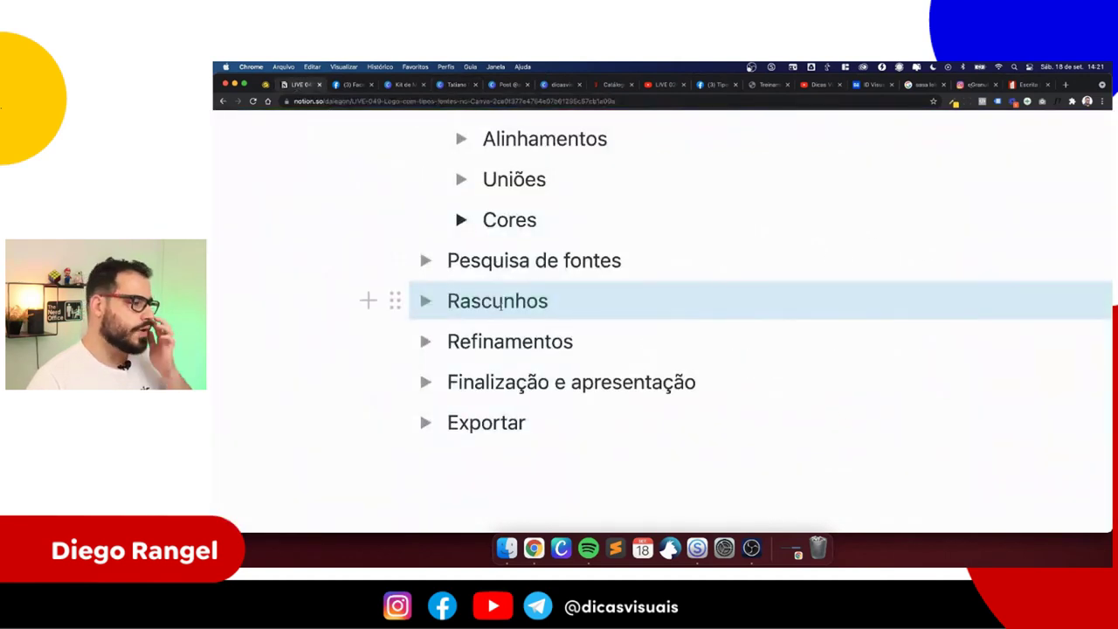
left_click(506, 339)
left_click_drag(574, 341, 421, 341)
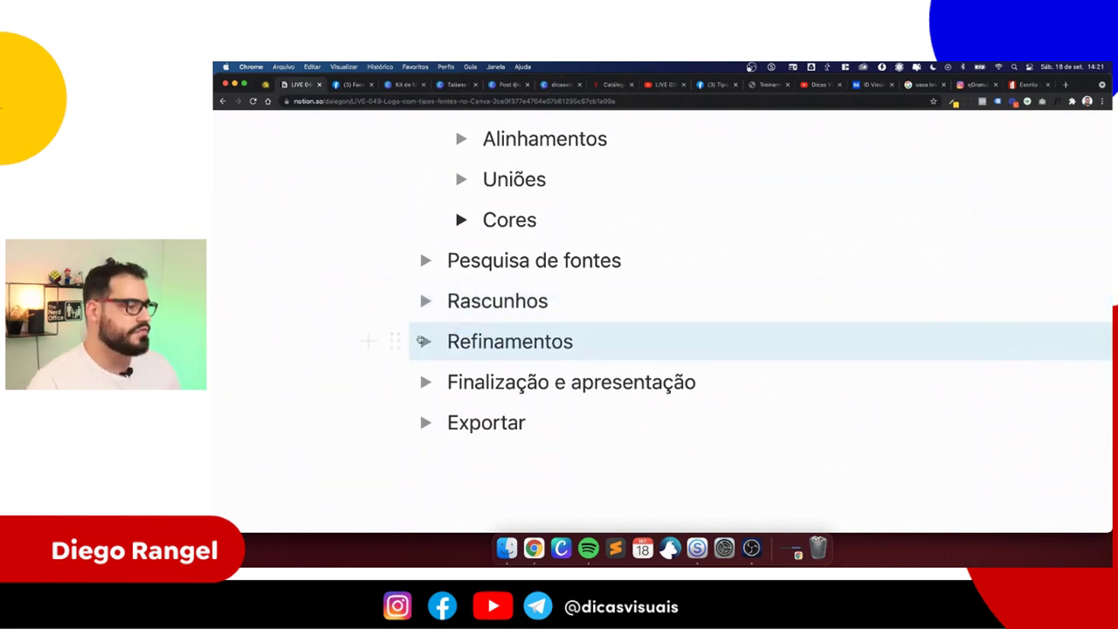
left_click_drag(548, 300, 404, 295)
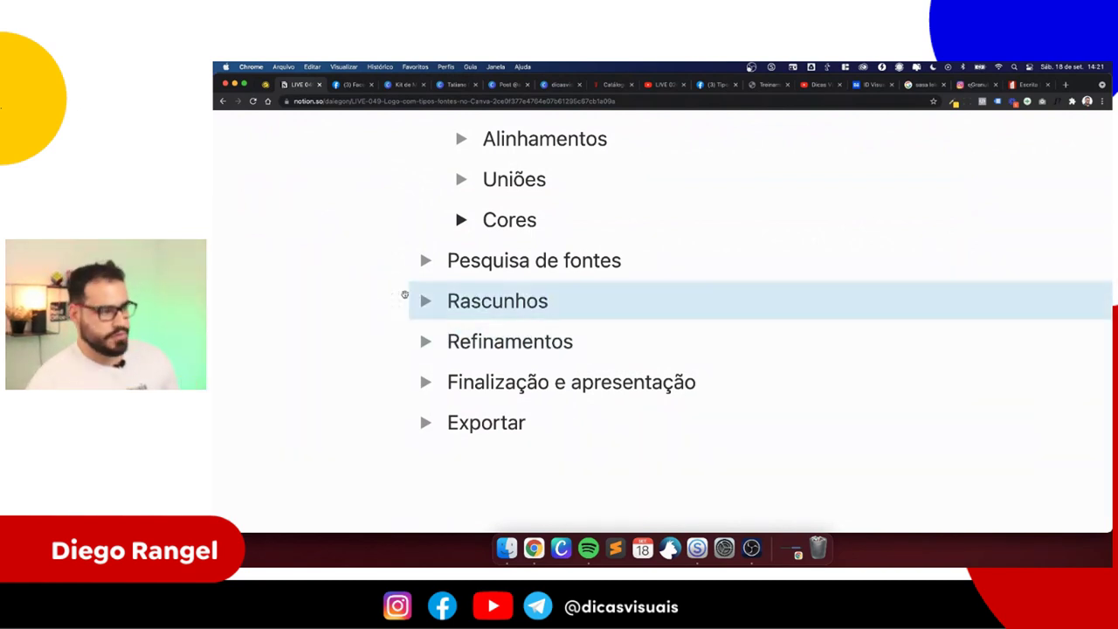
mouse_move(405, 295)
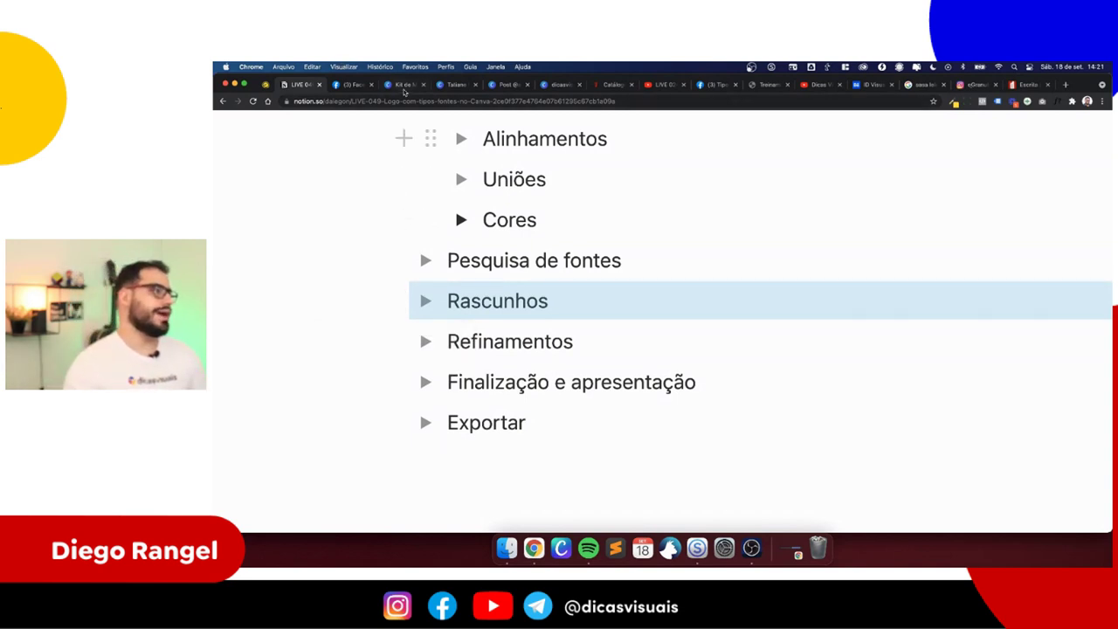
left_click(404, 86)
left_click(448, 85)
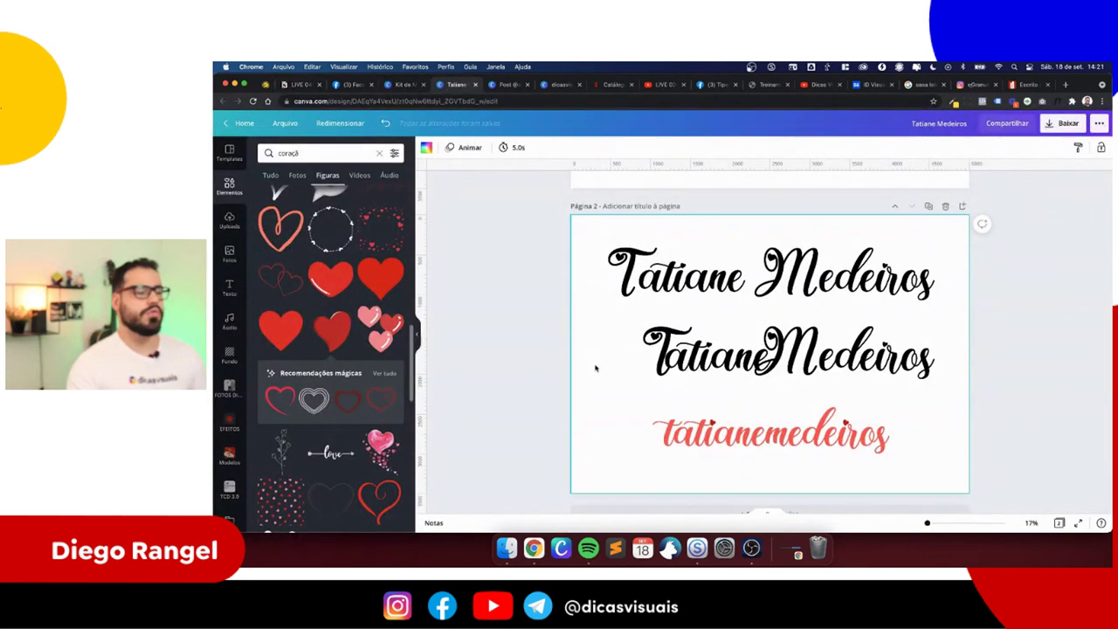
scroll(596, 368, "up", 2)
scroll(597, 368, "up", 3)
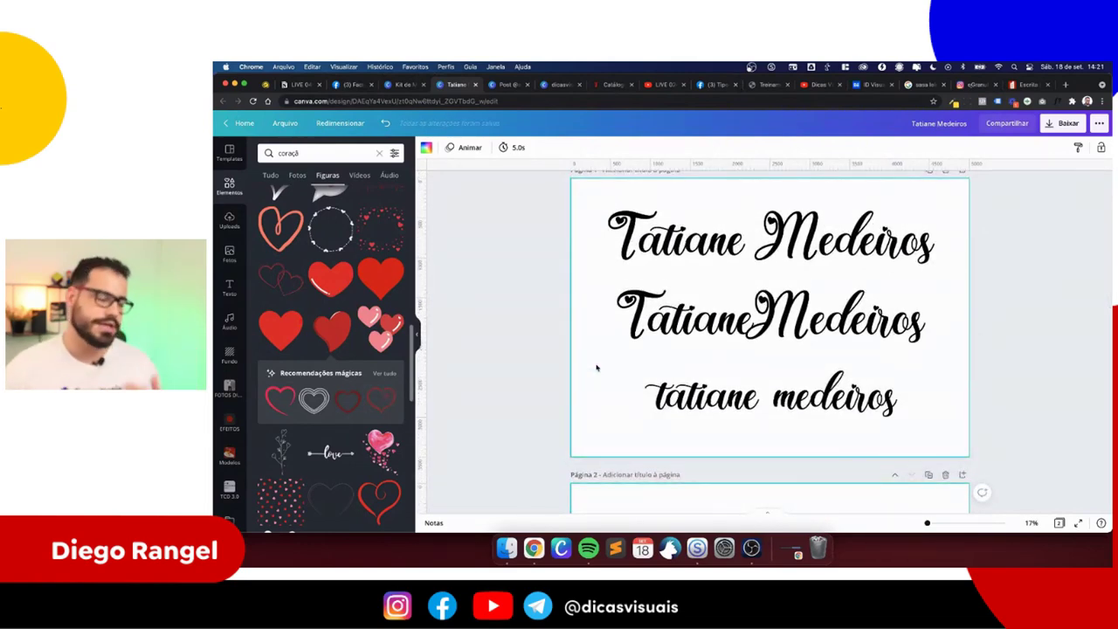
scroll(597, 368, "down", 5)
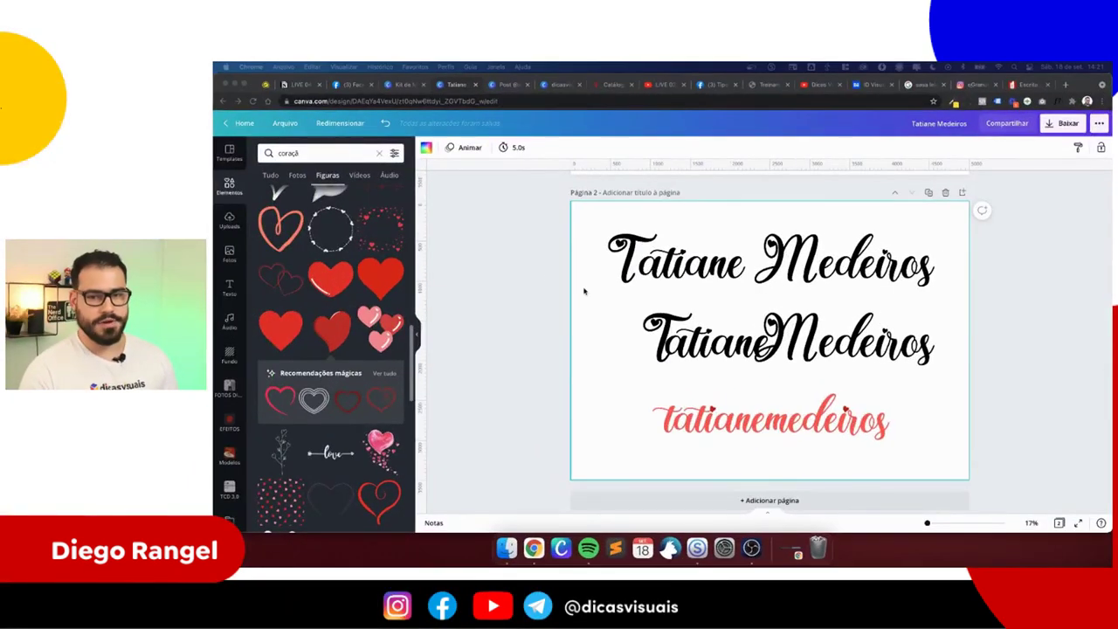
- Review the Refinamentos step in the Notion outline, then return to the Canva design
left_click(297, 83)
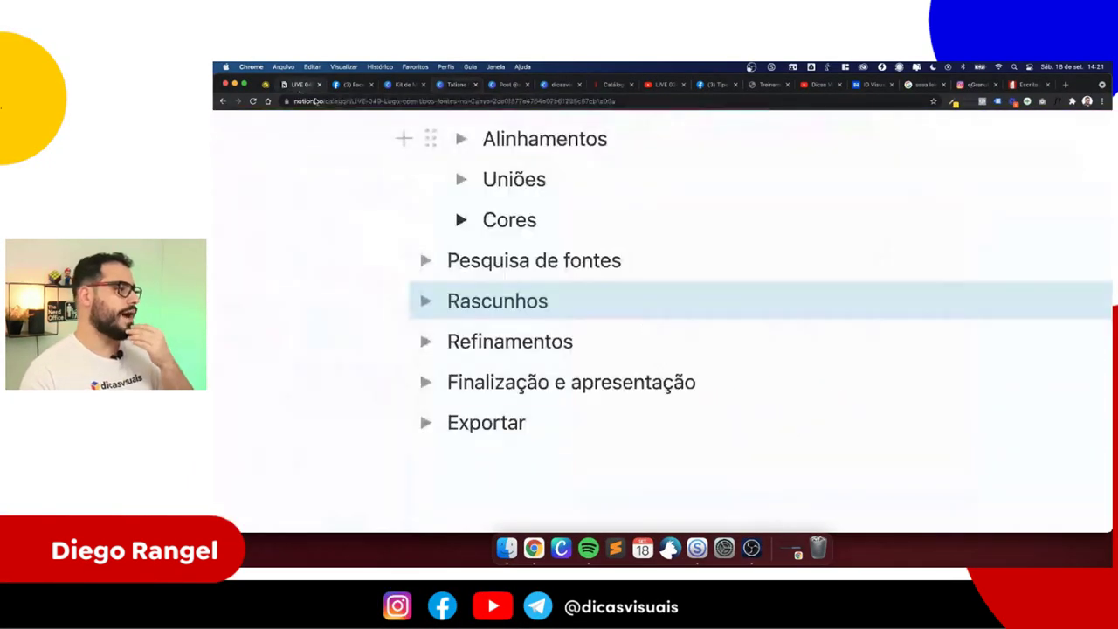
left_click_drag(574, 341, 410, 349)
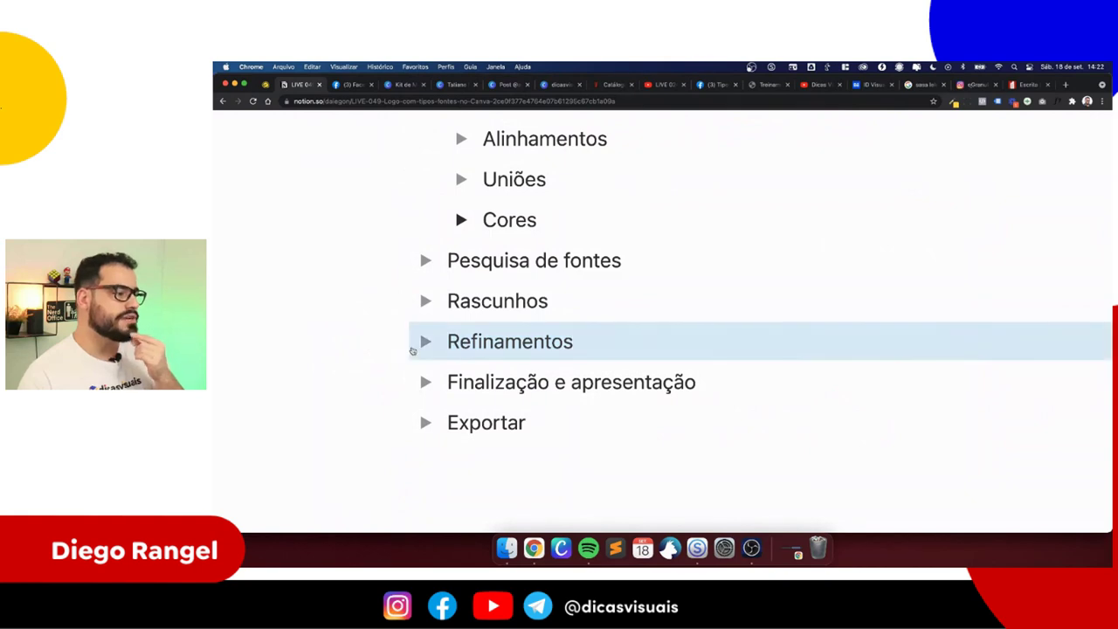
left_click(452, 85)
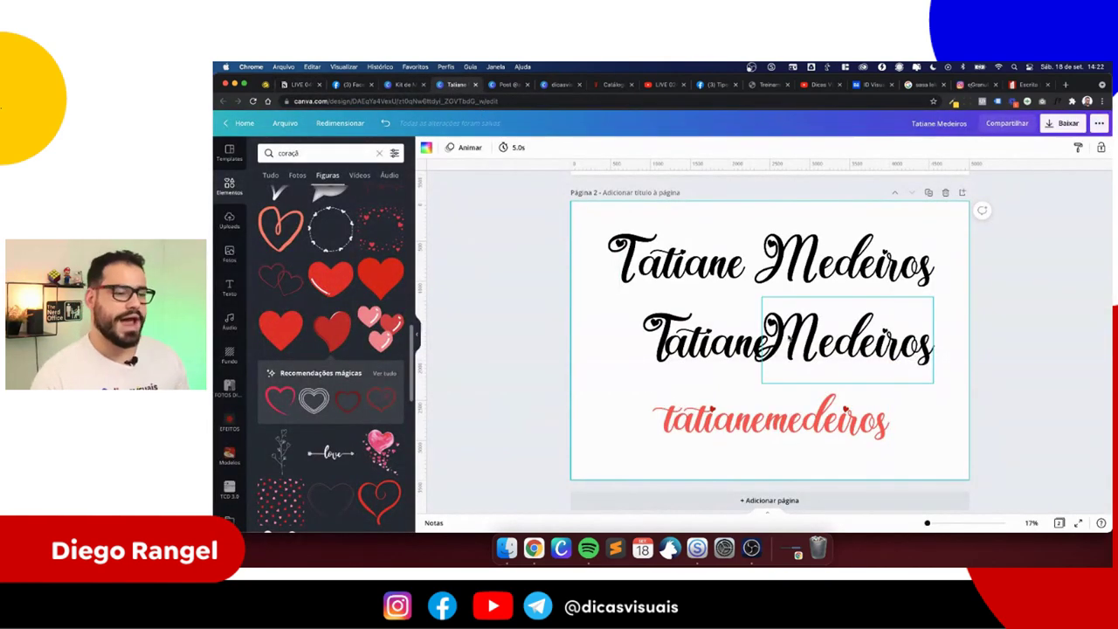
scroll(769, 349, "up", 5)
- Insert a blank page 3 after page 2 and add a new text box to it
scroll(573, 393, "down", 2)
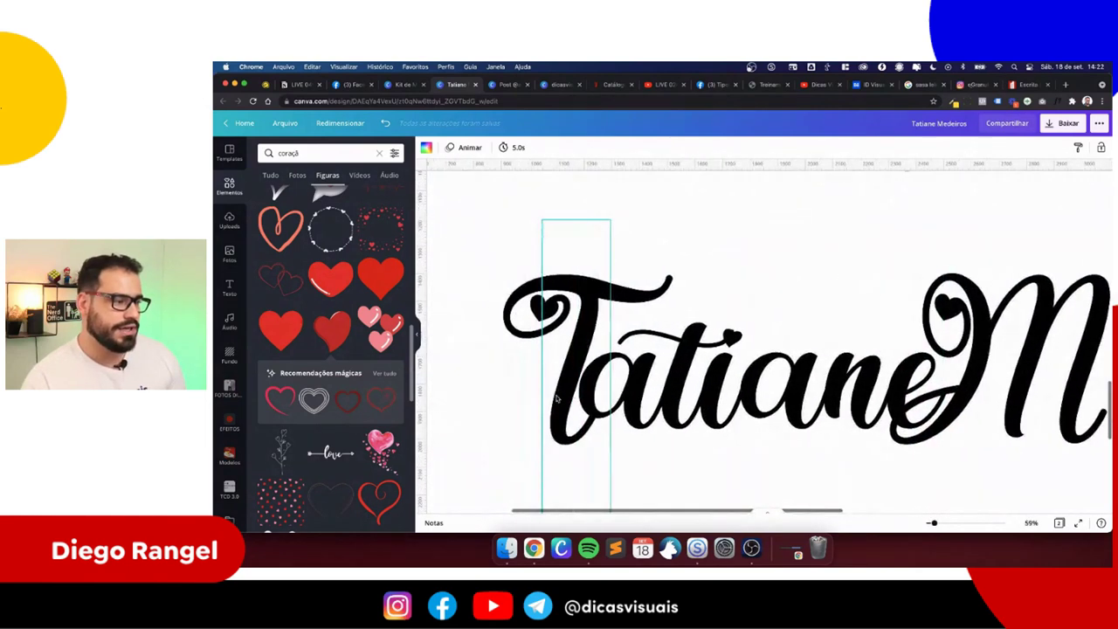
scroll(573, 393, "down", 5)
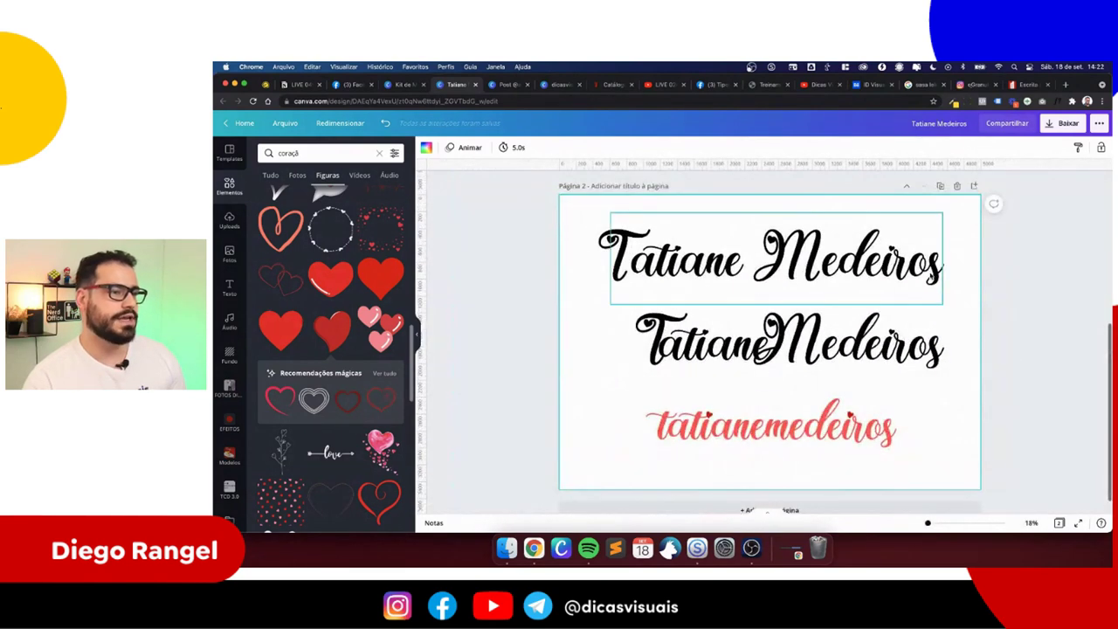
left_click(972, 186)
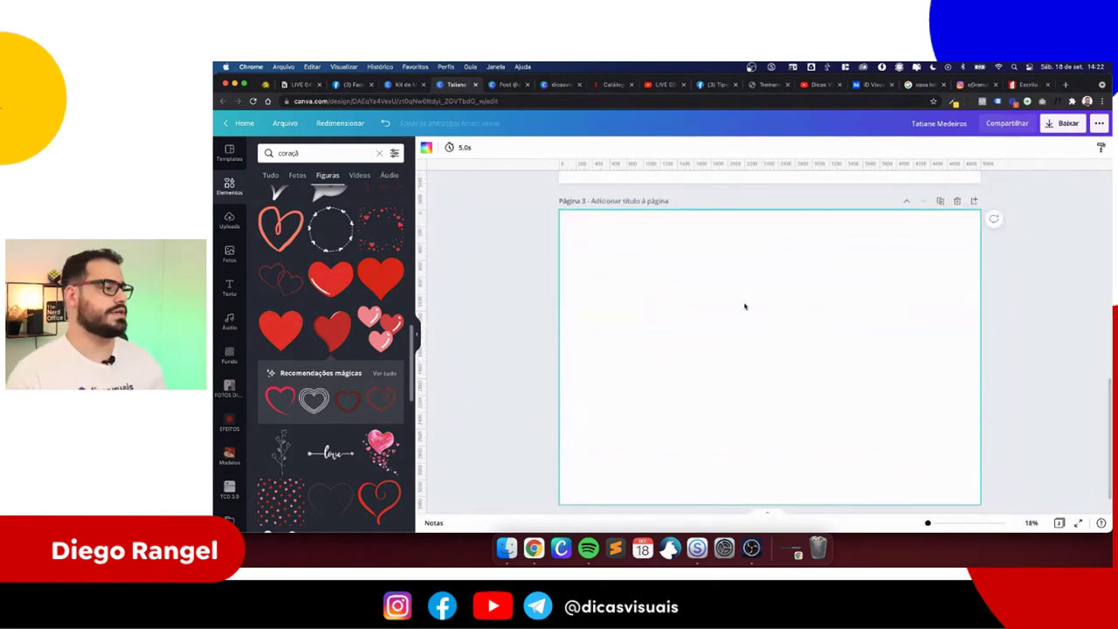
key("t")
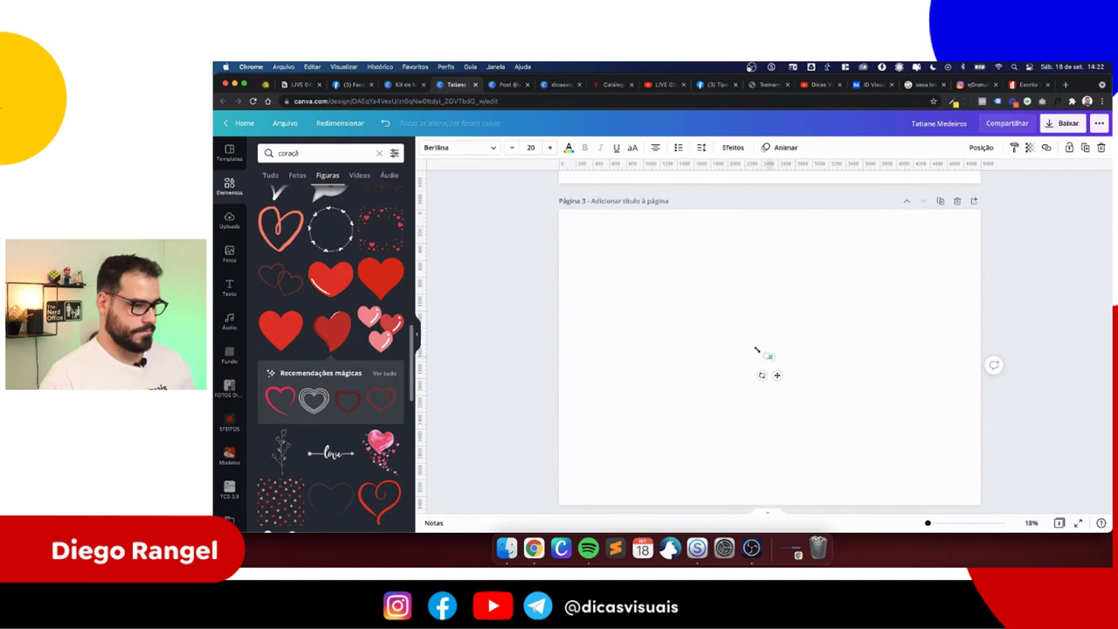
- Enlarge the new text box to headline size and move it to the page centre
left_click_drag(703, 340, 654, 316)
left_click_drag(768, 359, 768, 305)
key("super+Tab")
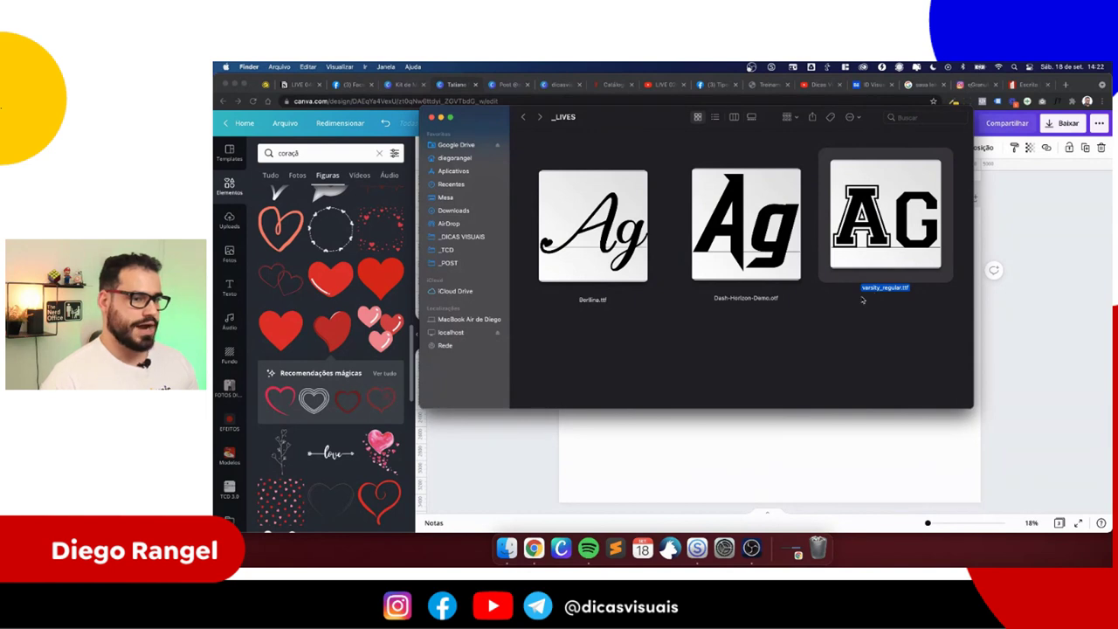
key("super+Tab")
- Set the title in Varsity Regular and retype 'BURGUER' after 'THE'
left_click(470, 152)
type("Berlina")
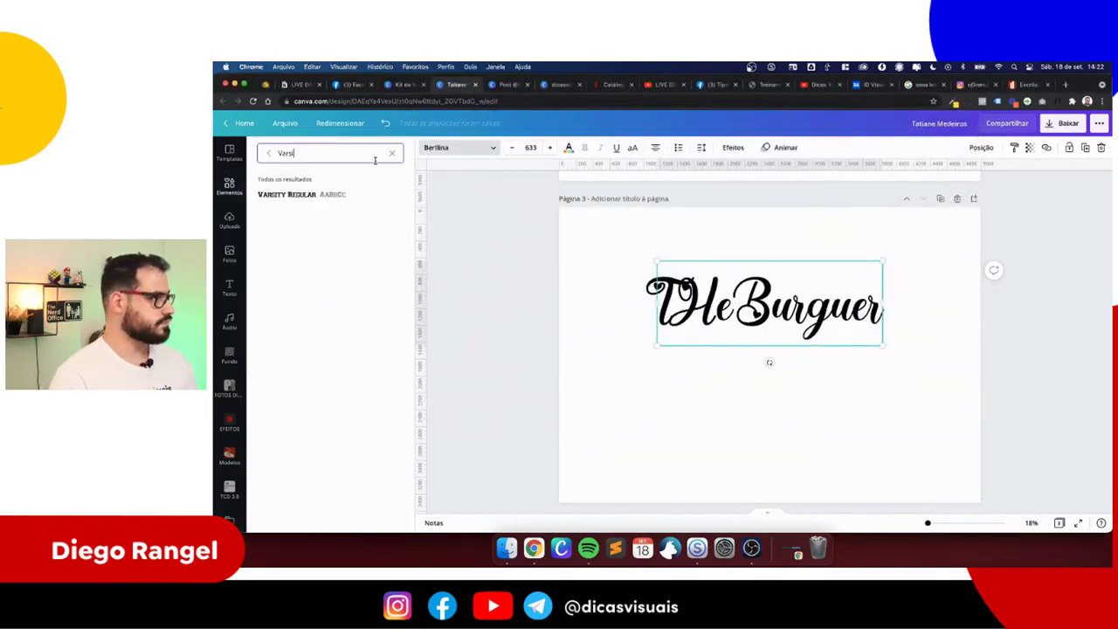
left_click(366, 196)
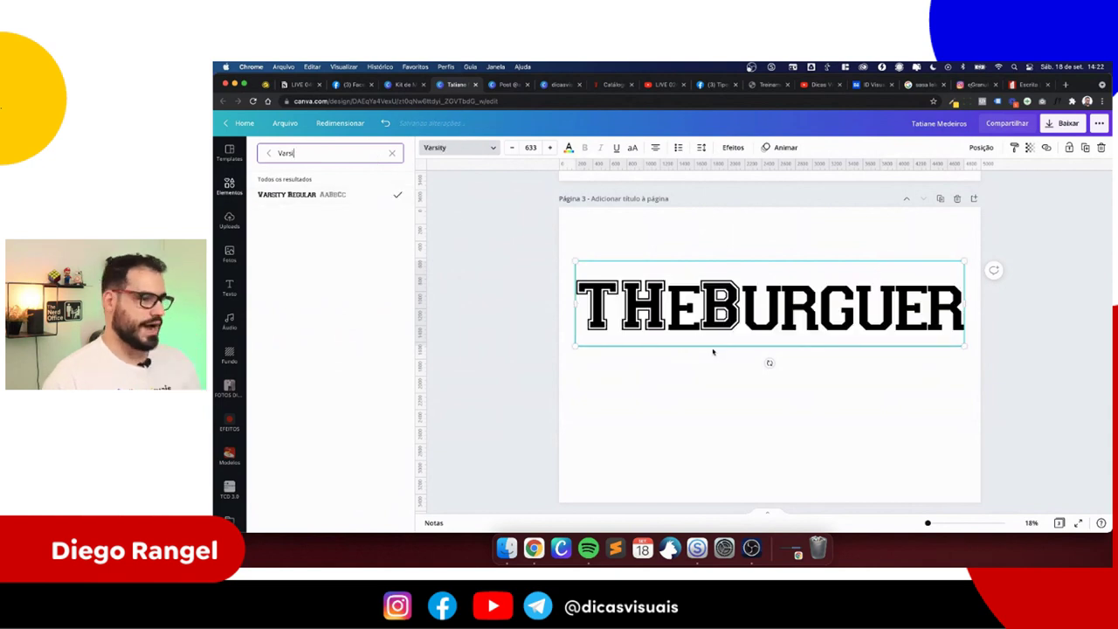
left_click(669, 301)
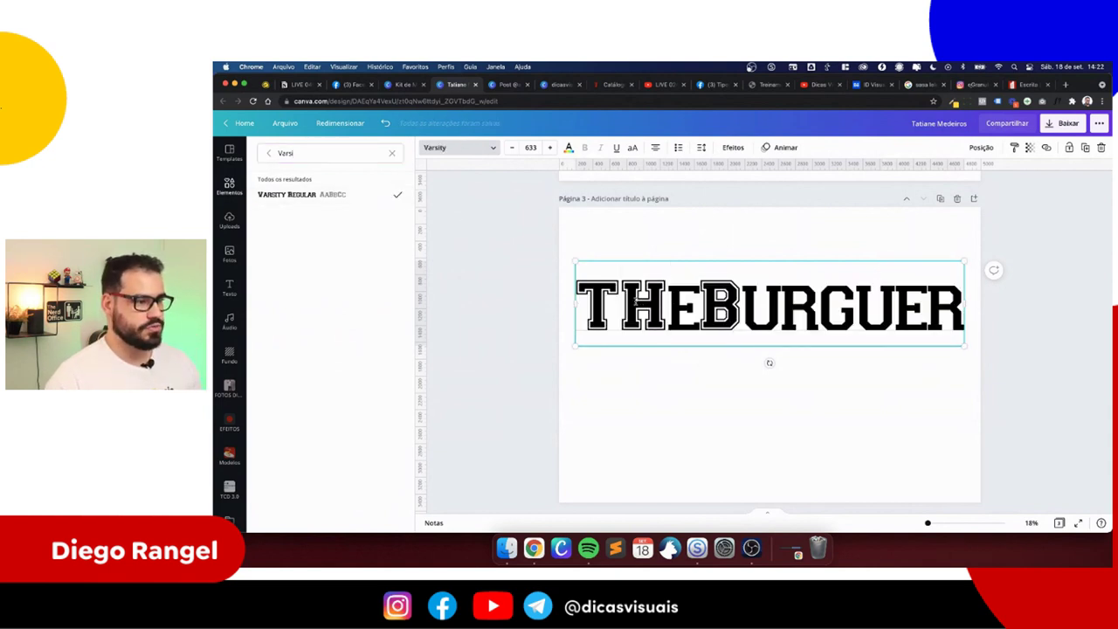
key("shift+super+Right")
key("BackSpace")
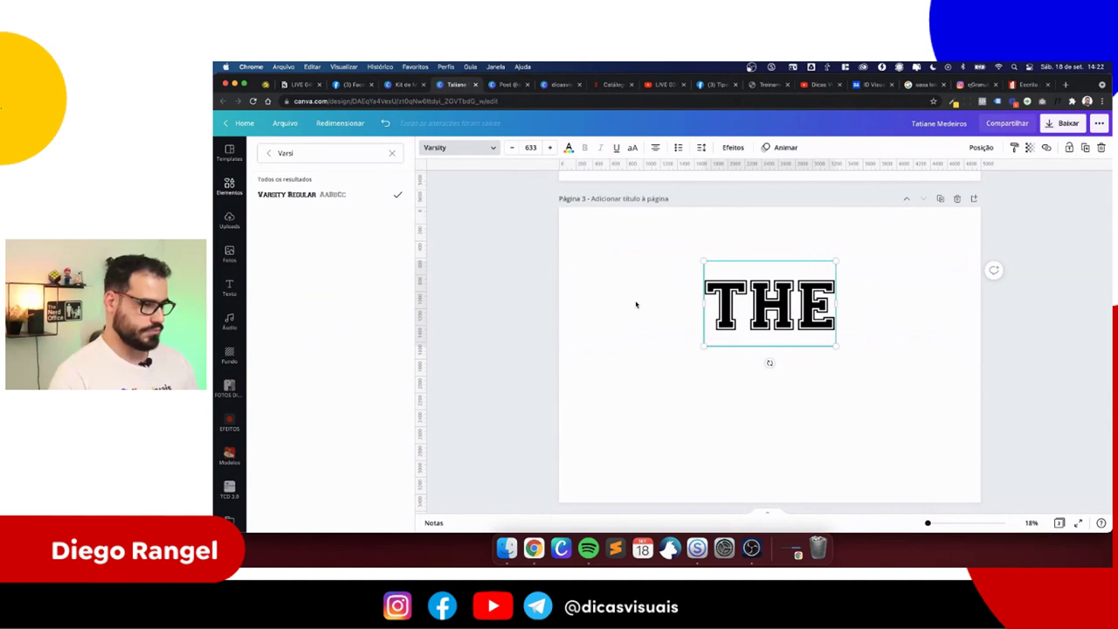
type("BURGUER")
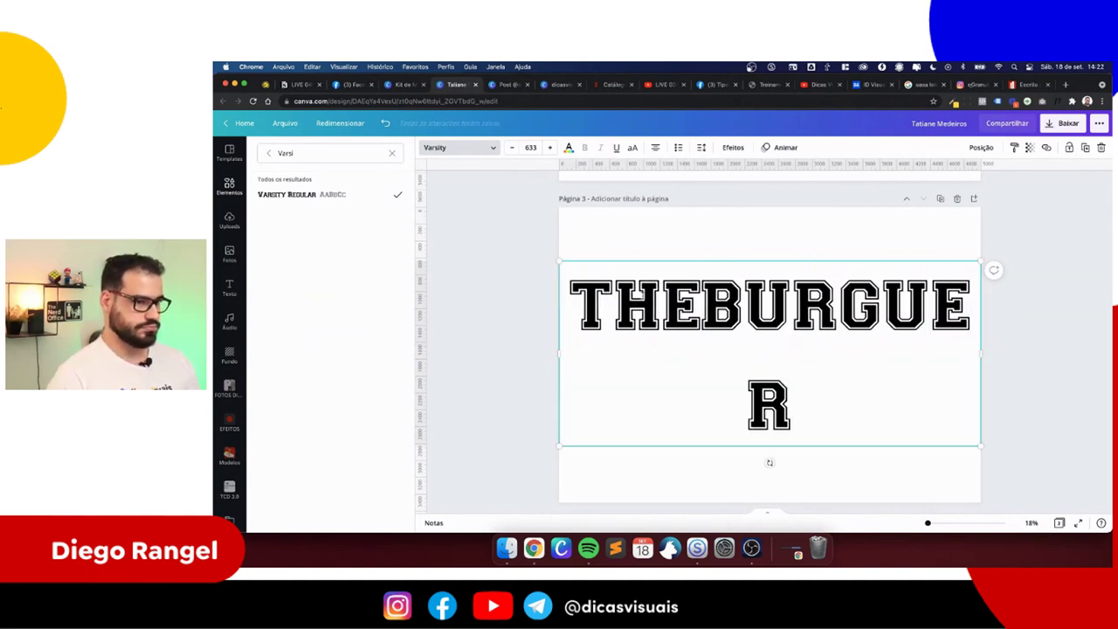
left_click(573, 338)
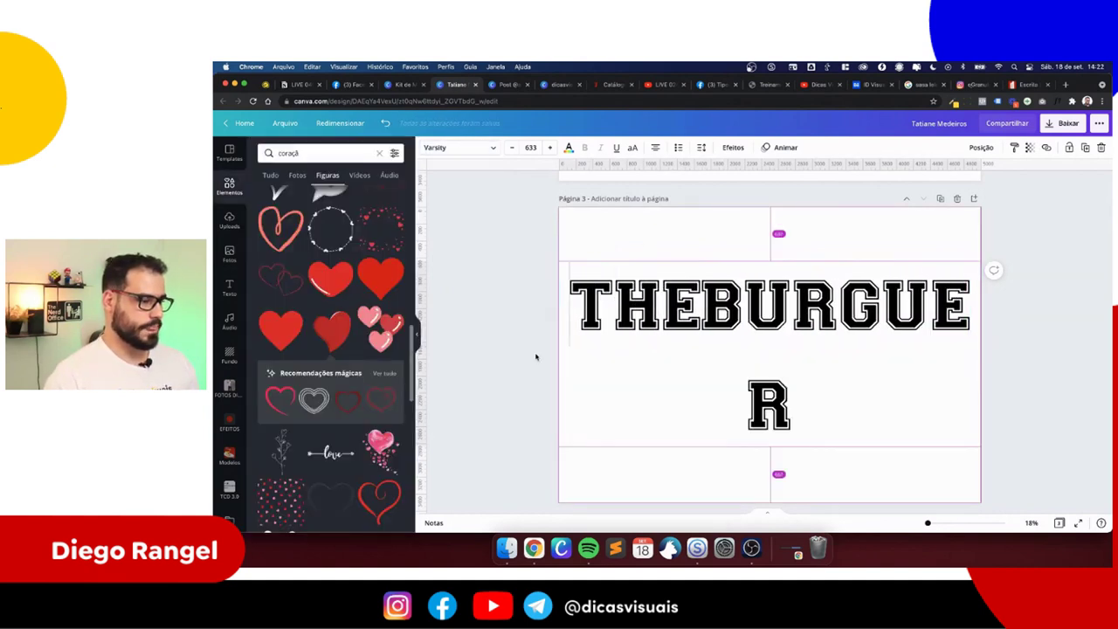
- Widen the title box so 'THE BURGUER' fits one line, then scale it down and centre it
left_click_drag(557, 353, 507, 349)
left_click_drag(511, 262, 589, 253)
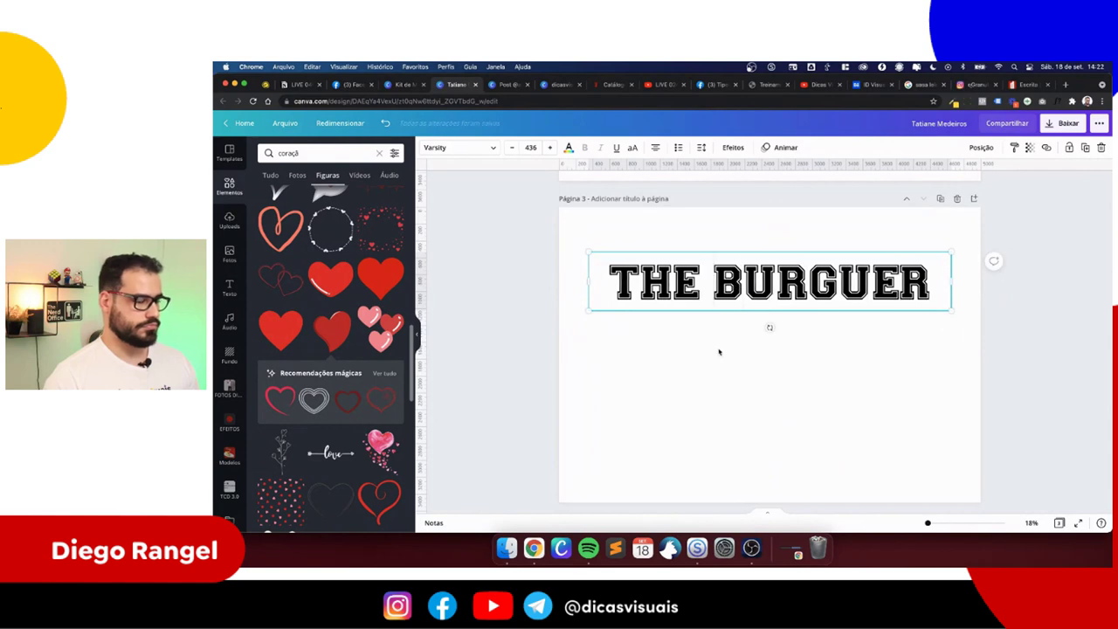
left_click(719, 350)
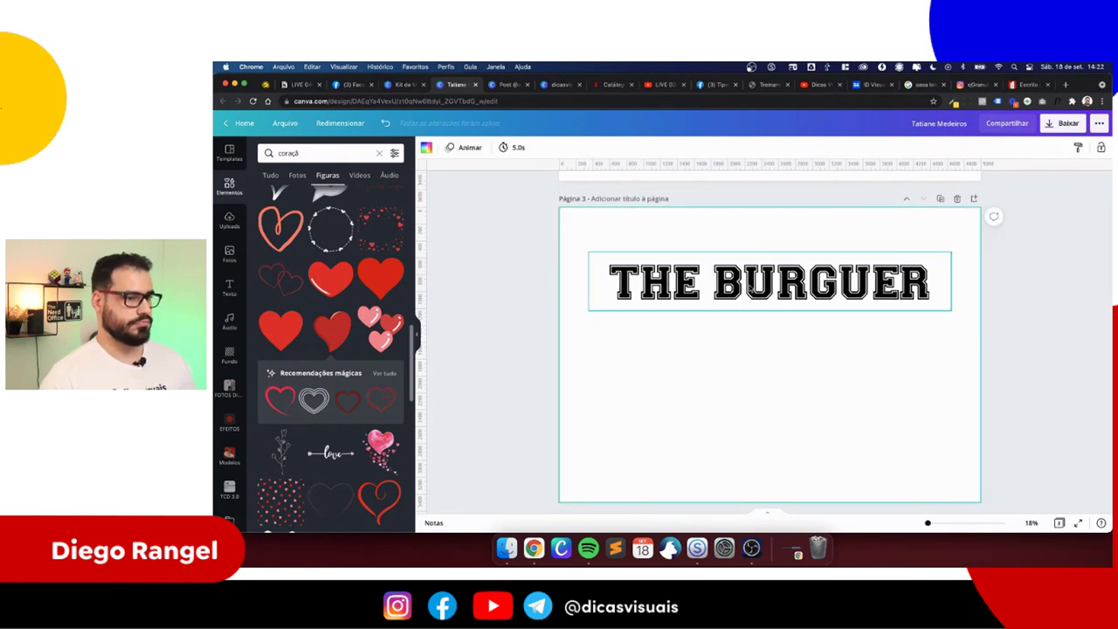
- Alt-drag a copy of the 'THE BURGUER' title to sit below the original
left_click(742, 280)
left_click_drag(742, 279, 739, 385)
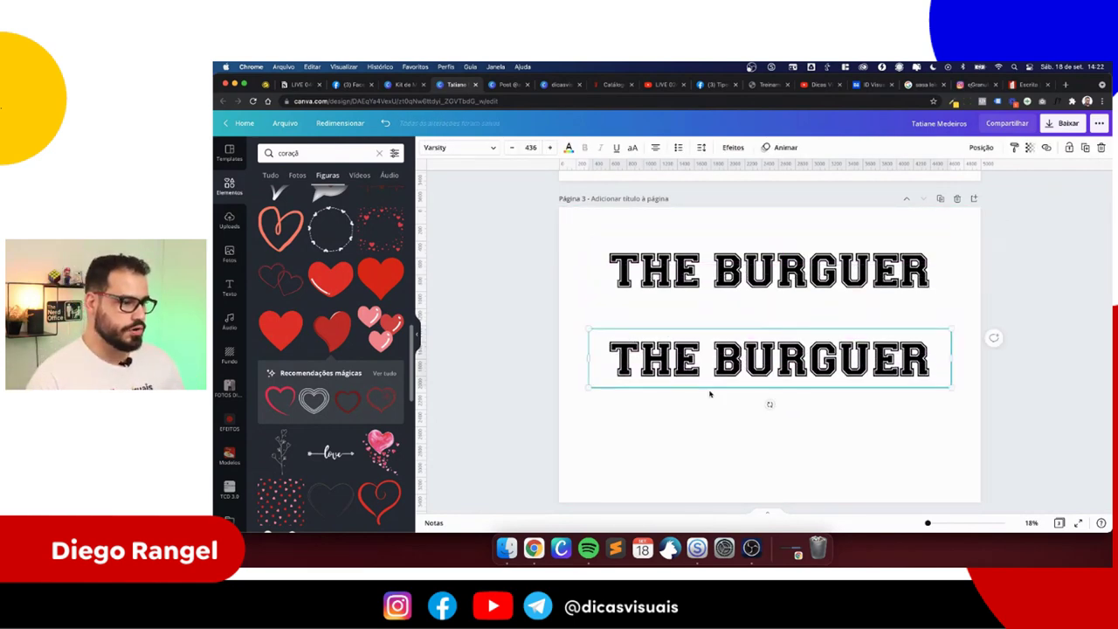
scroll(711, 392, "up", 5)
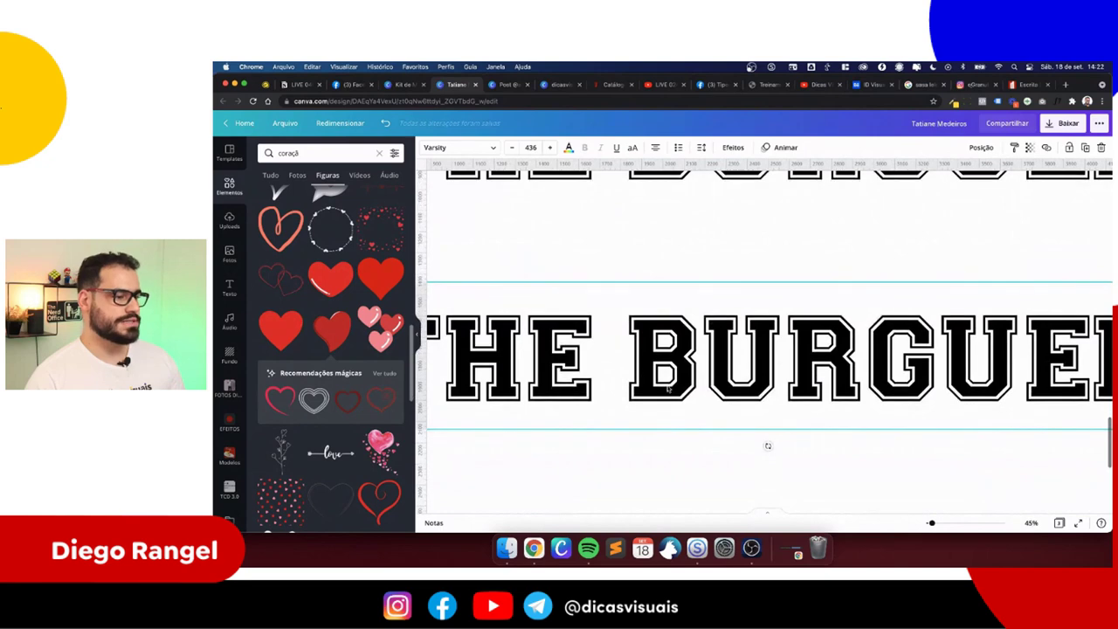
scroll(664, 387, "down", 2)
scroll(664, 401, "left", 2)
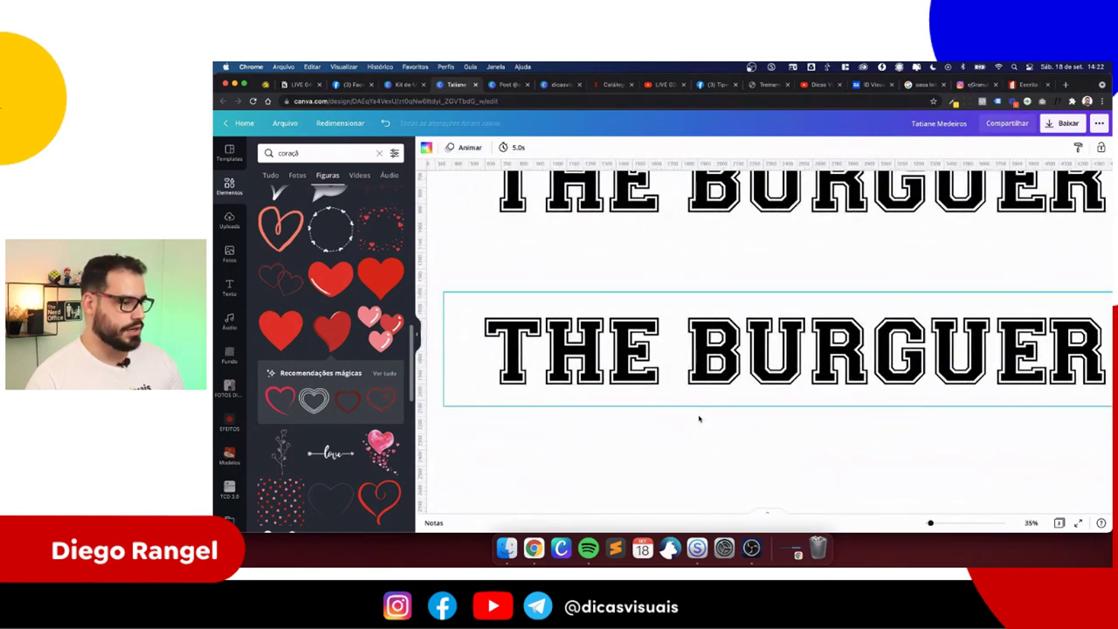
left_click(702, 435)
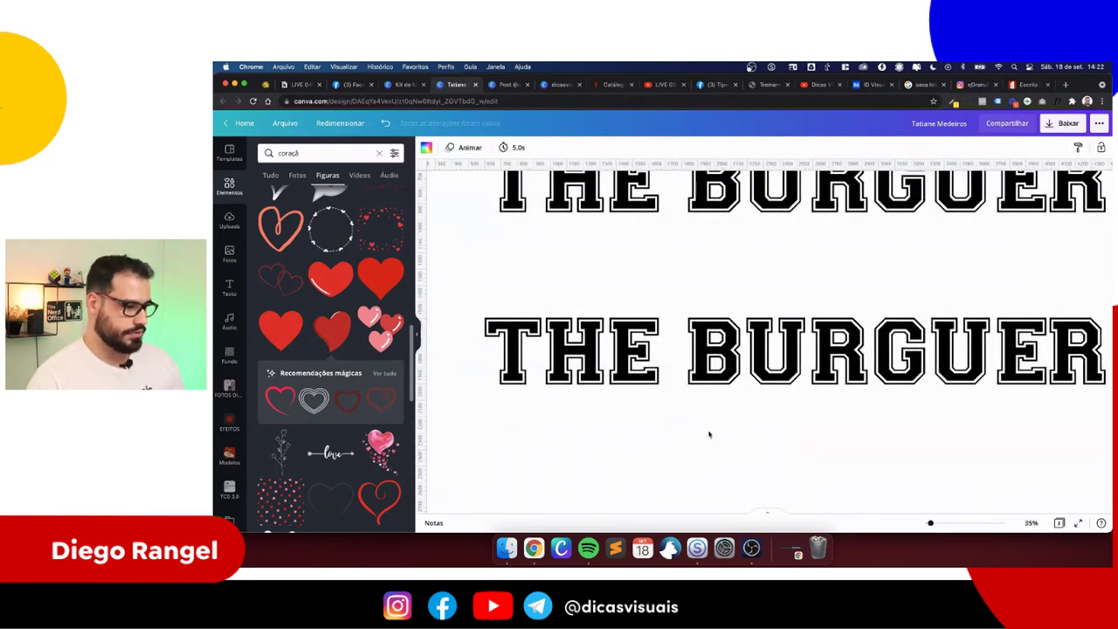
scroll(709, 434, "down", 3)
- Paste a red rectangle and shrink it to a small square between E and B
key("super+v")
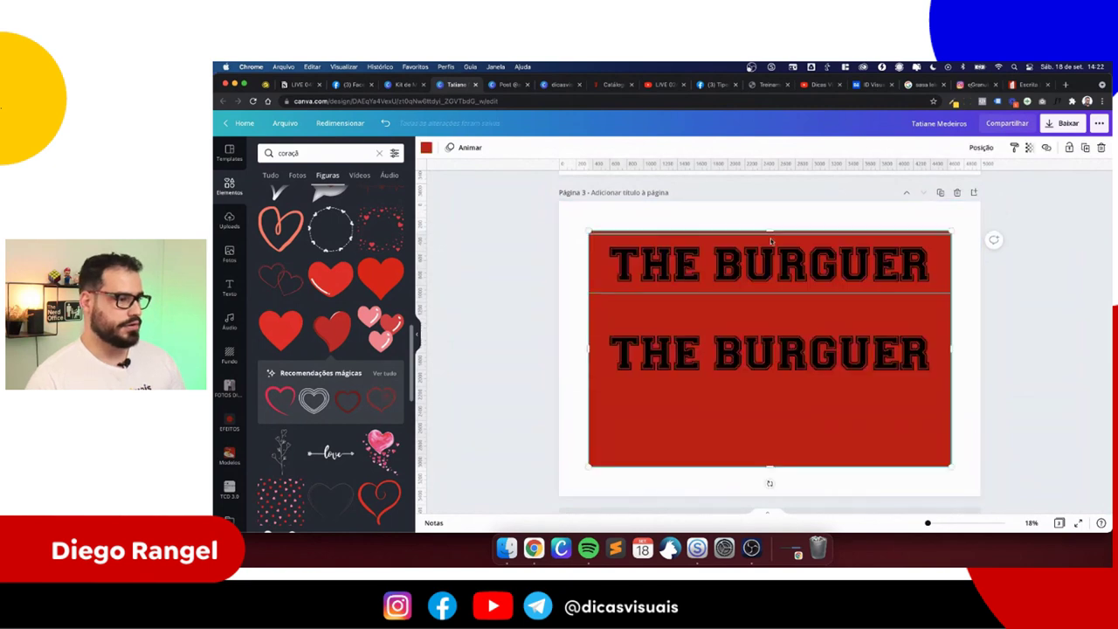
left_click_drag(769, 231, 769, 349)
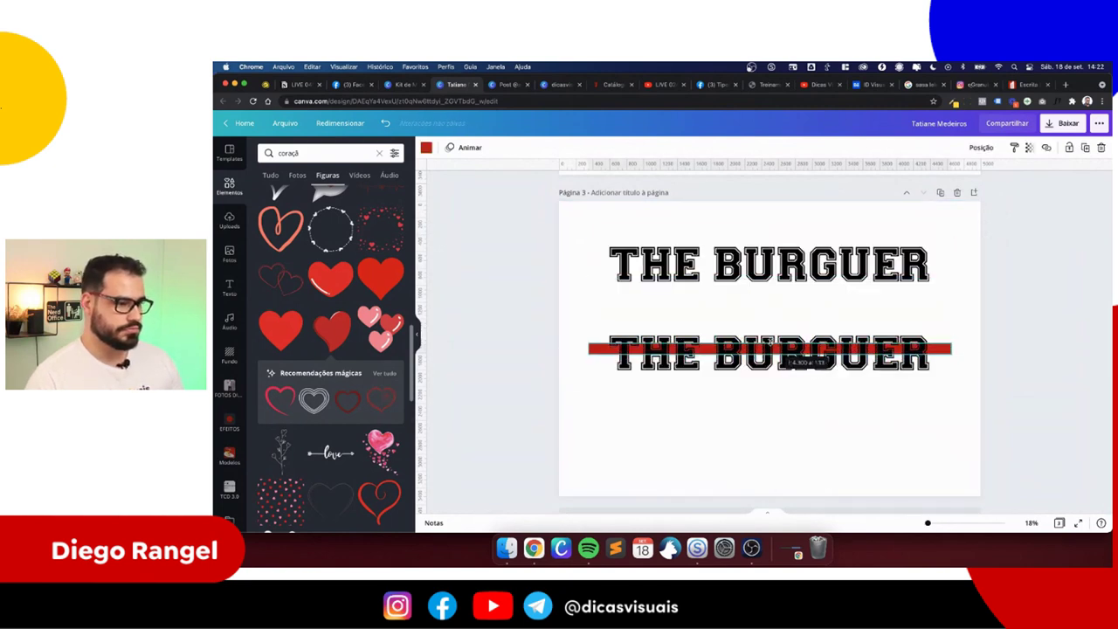
left_click_drag(953, 348, 711, 349)
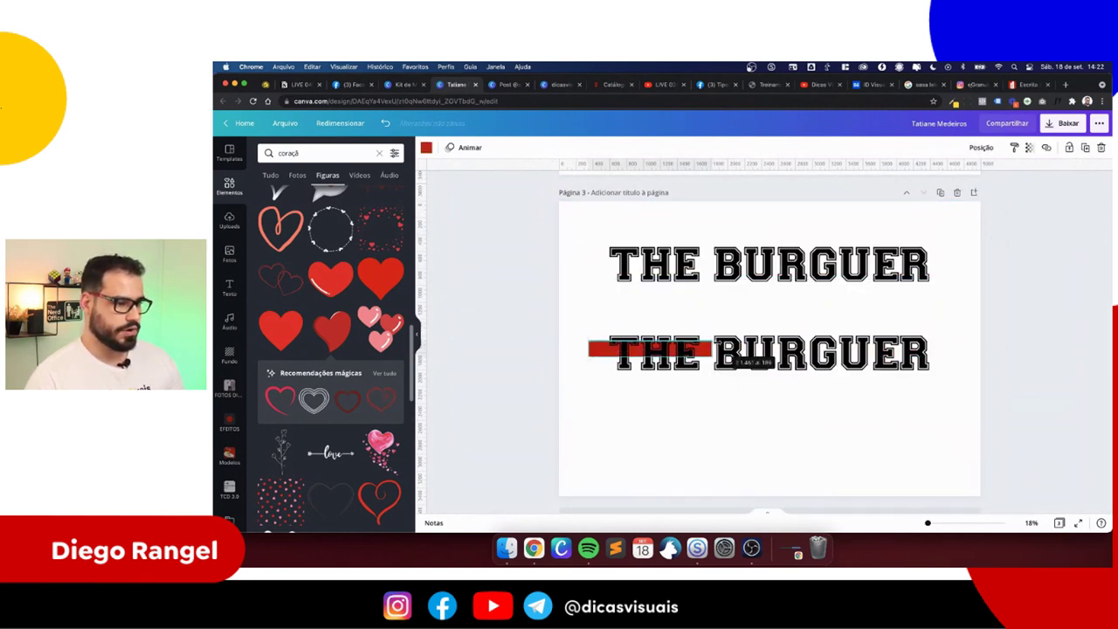
scroll(709, 353, "up", 3)
scroll(708, 354, "left", 5)
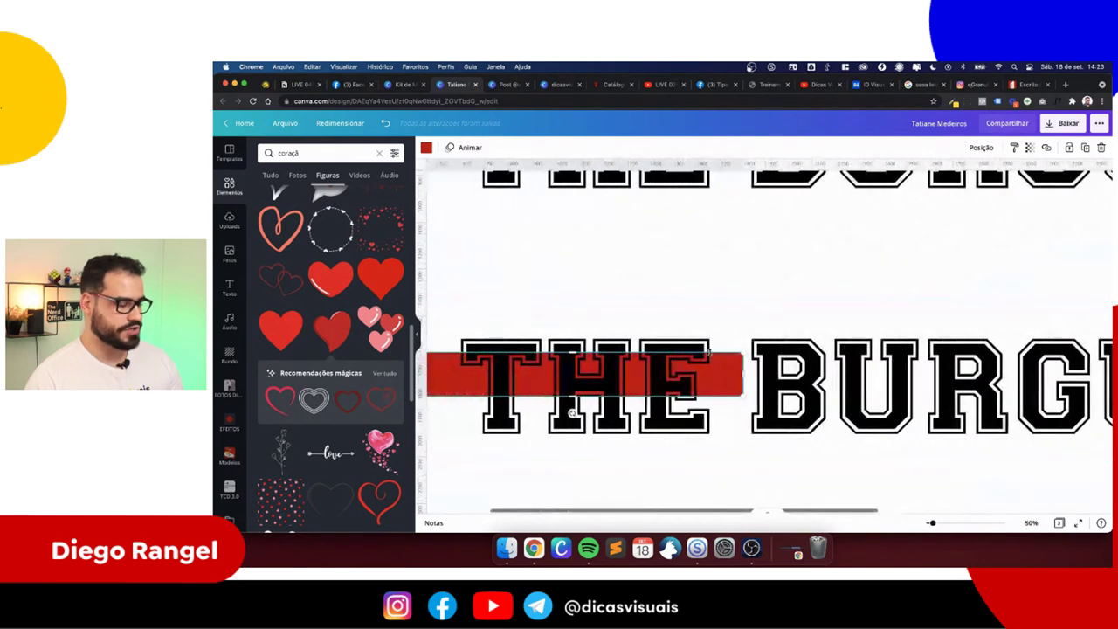
scroll(611, 367, "up", 1)
left_click_drag(512, 372, 816, 373)
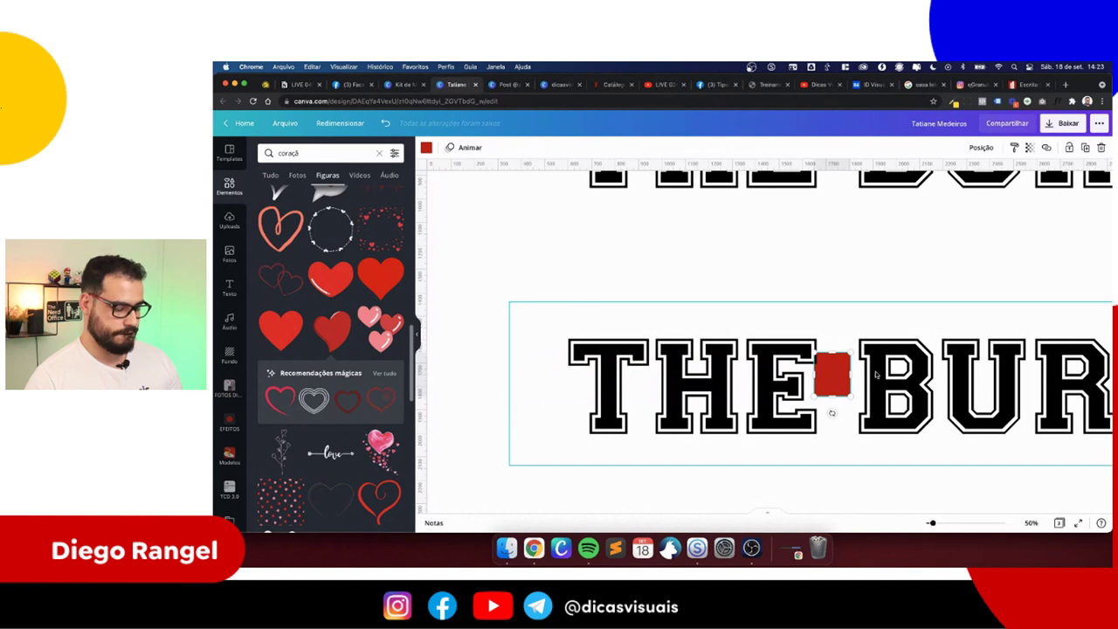
- In the lower title, replace the space between THE and BURGUER with a hyphen
left_click(897, 371)
scroll(896, 371, "down", 1)
left_click_drag(831, 342, 836, 289)
left_click(840, 369)
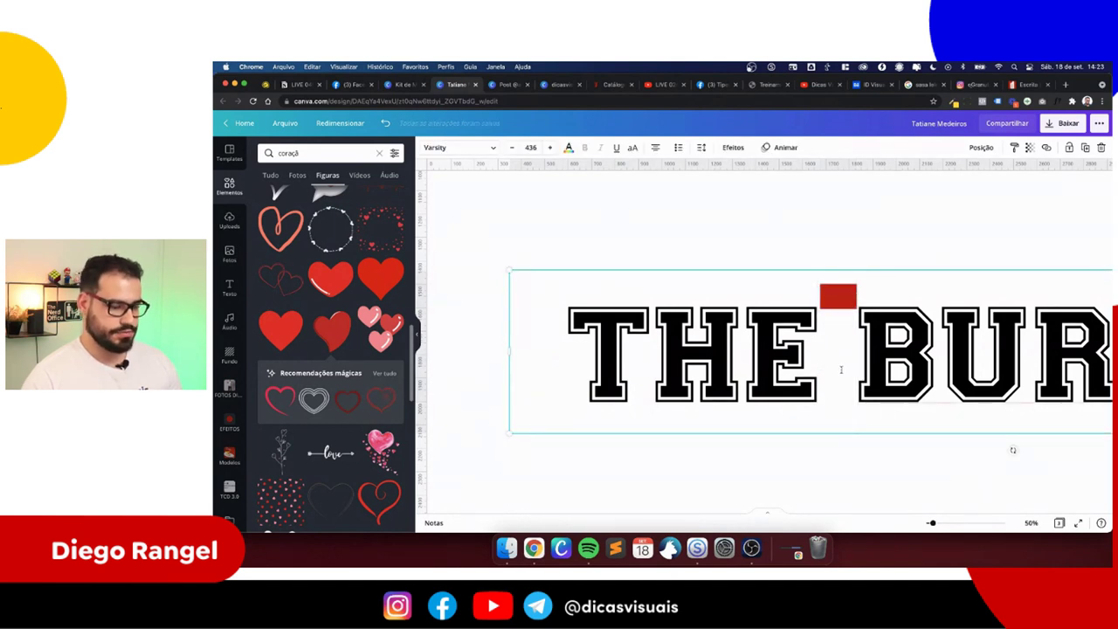
double_click(840, 369)
type("_")
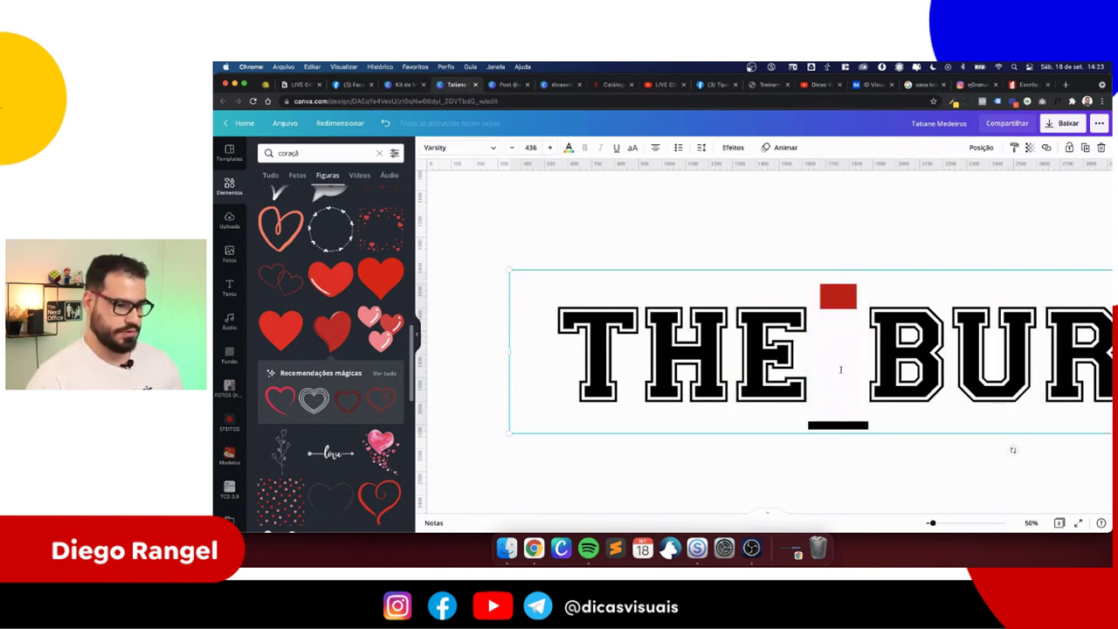
key("BackSpace")
type("-")
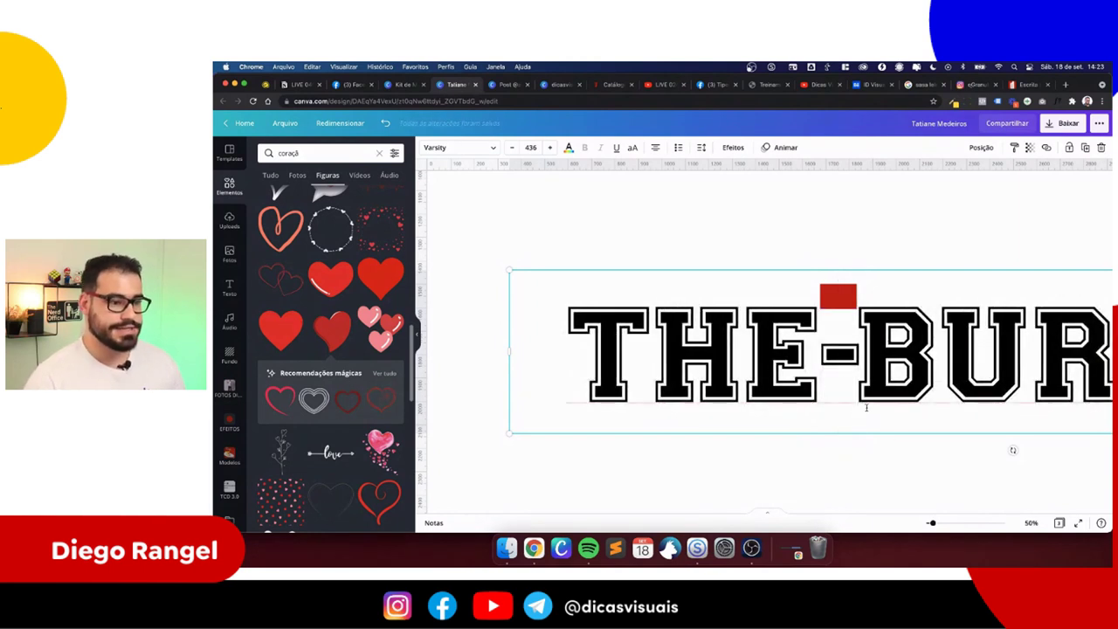
- Delete the red square and the hyphen so the lower title's words join
left_click(838, 296)
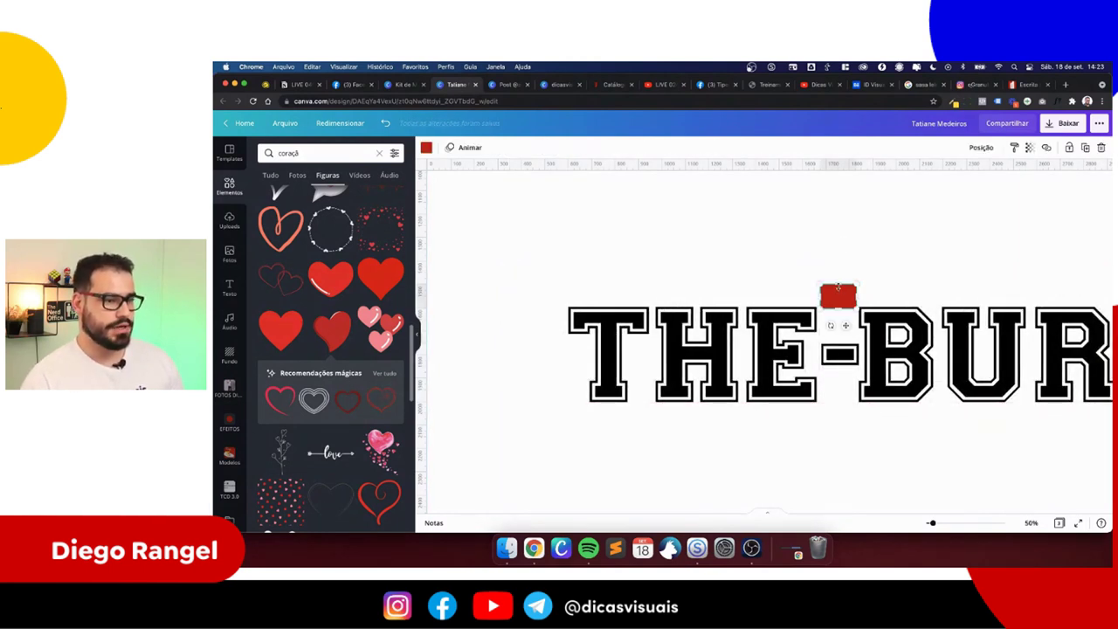
key("Delete")
double_click(819, 344)
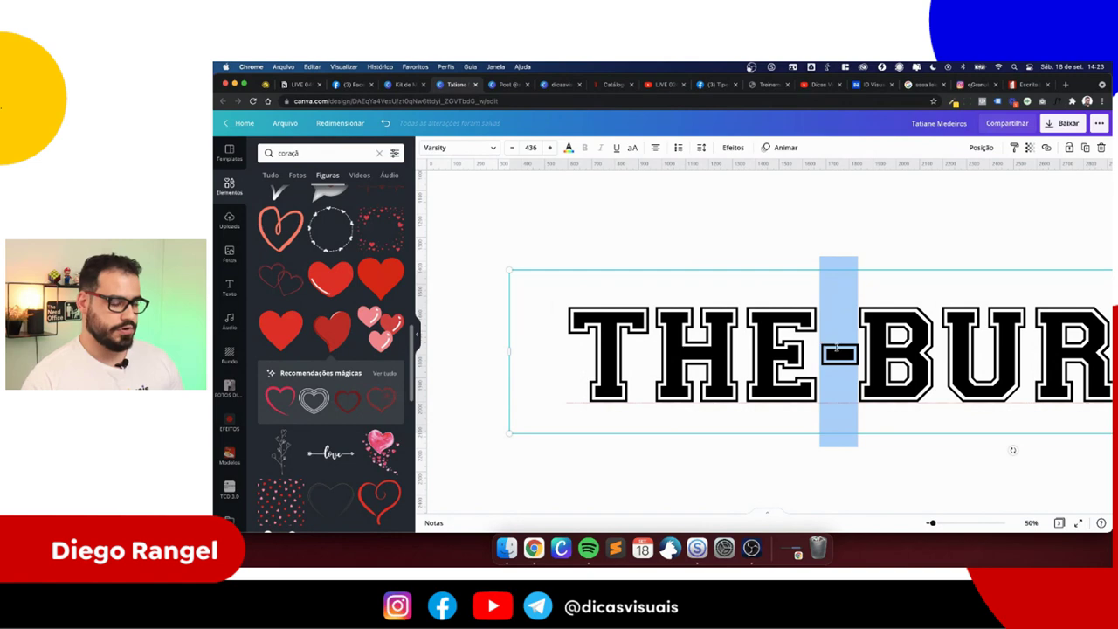
key("BackSpace")
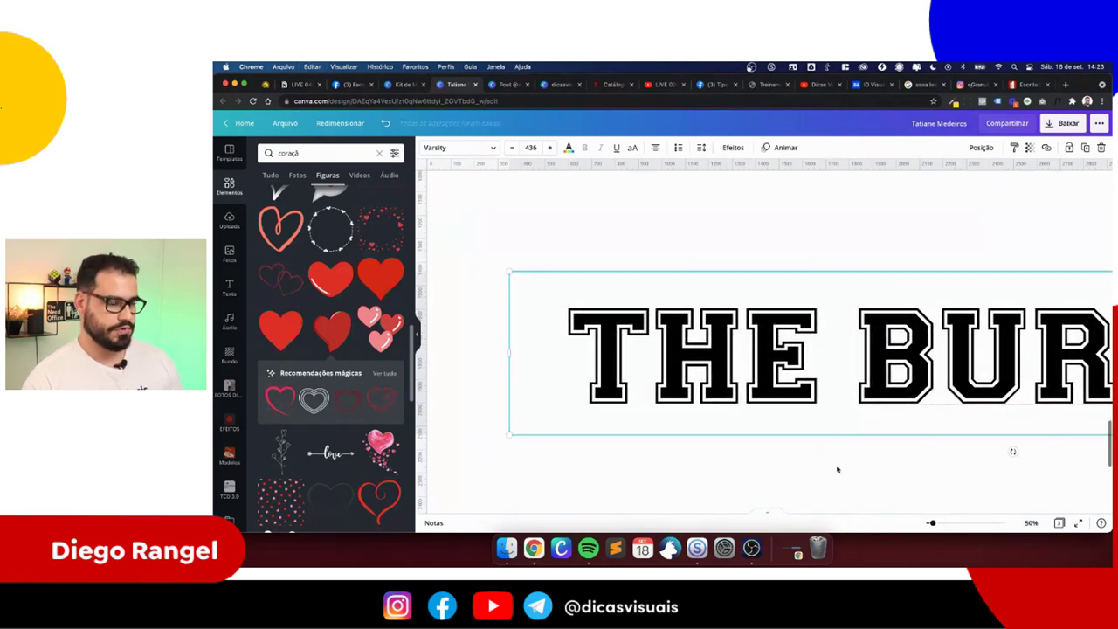
left_click(841, 460)
scroll(844, 460, "down", 3)
left_click(840, 362)
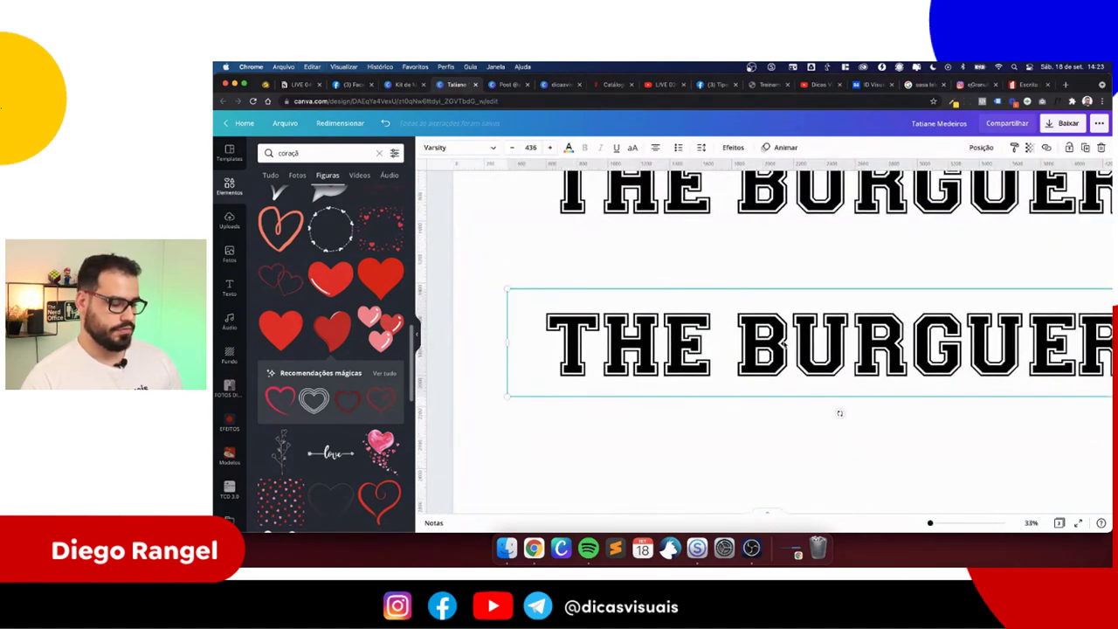
- Make a separate '-' text box and place it in the gap between THE and BURGUER
scroll(838, 385, "down", 1)
left_click_drag(793, 328, 780, 412)
double_click(781, 412)
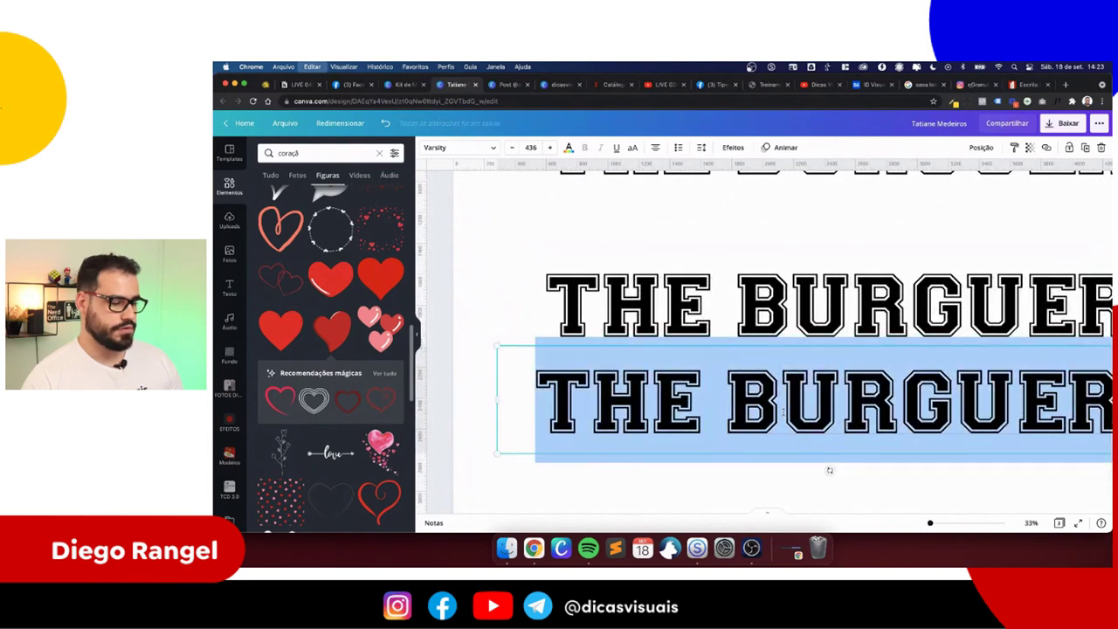
type("-")
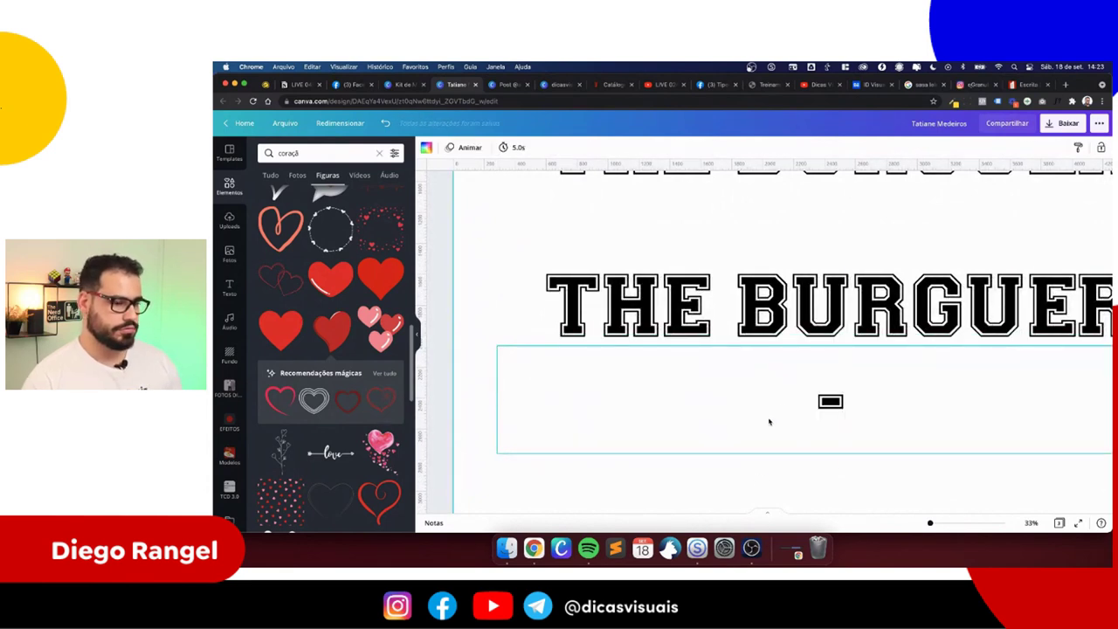
left_click_drag(497, 398, 815, 402)
left_click_drag(832, 438, 726, 363)
- Select the underscore and title together and move the THE_BURGUER line up slightly
left_click(786, 315)
left_click(725, 378)
left_click(670, 332)
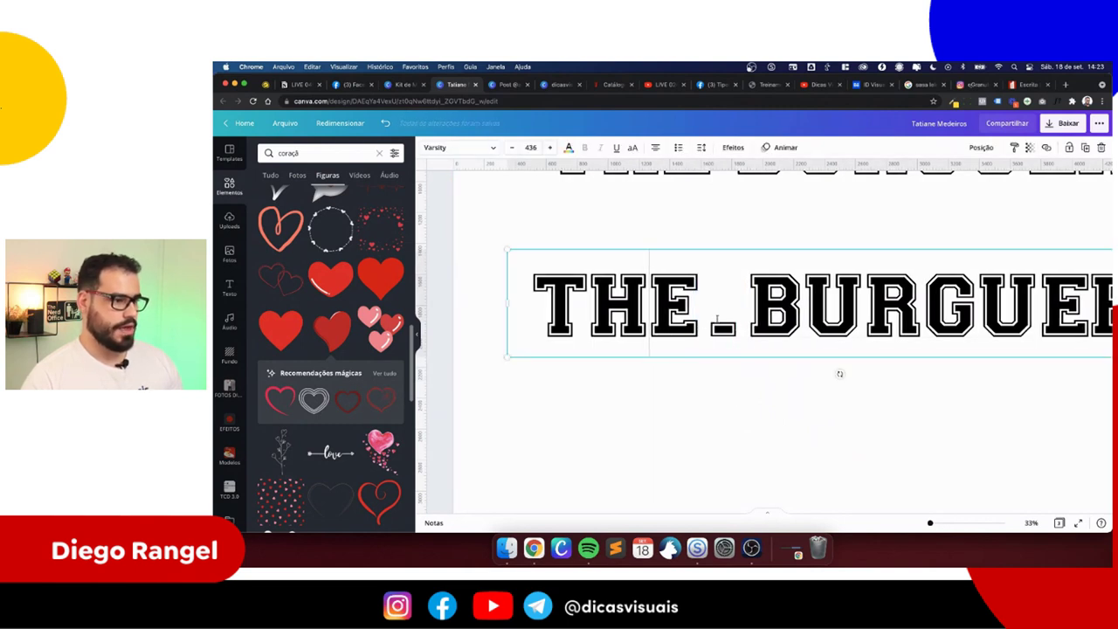
scroll(743, 298, "down", 3)
left_click_drag(653, 395, 739, 436)
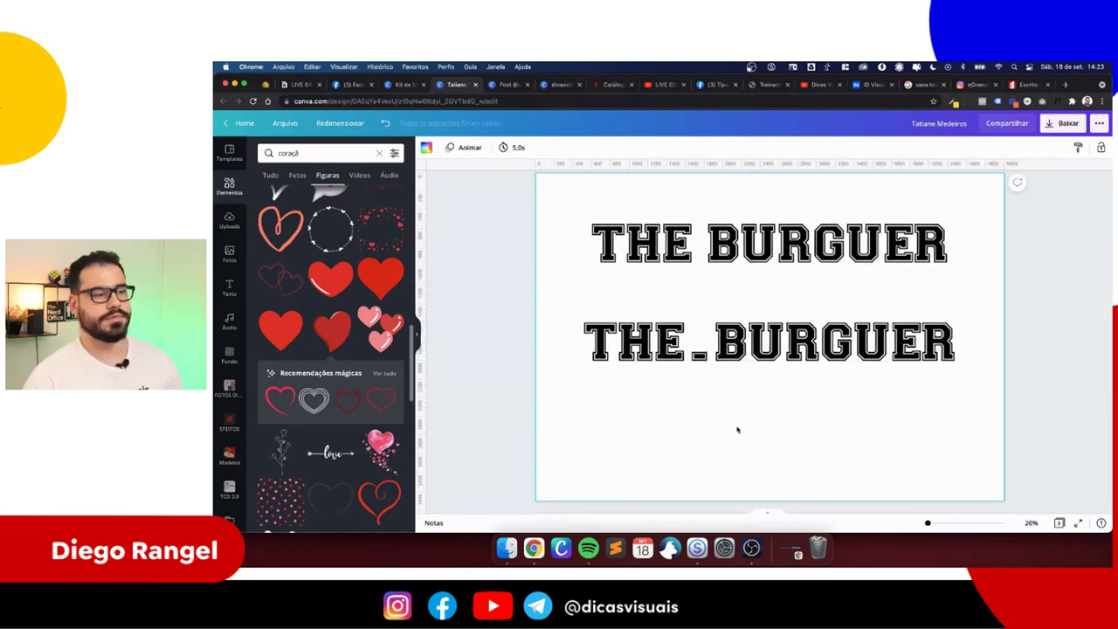
left_click_drag(690, 375, 770, 309)
- Duplicate page 3 to create Página 4
left_click(769, 358)
key("super+d")
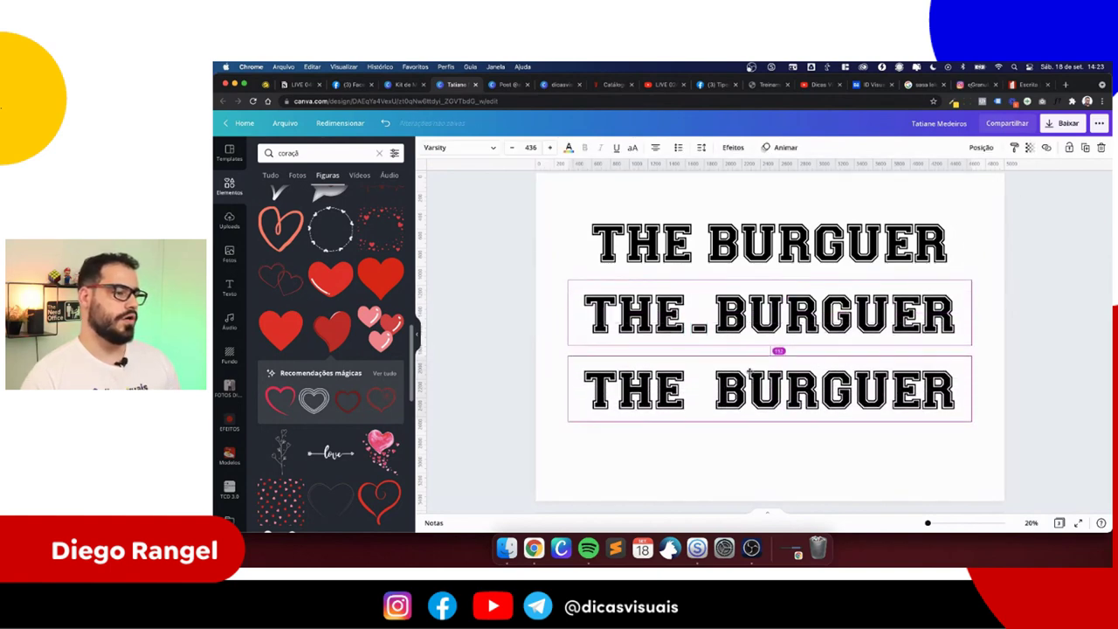
key("Delete")
scroll(873, 262, "up", 1)
left_click(964, 186)
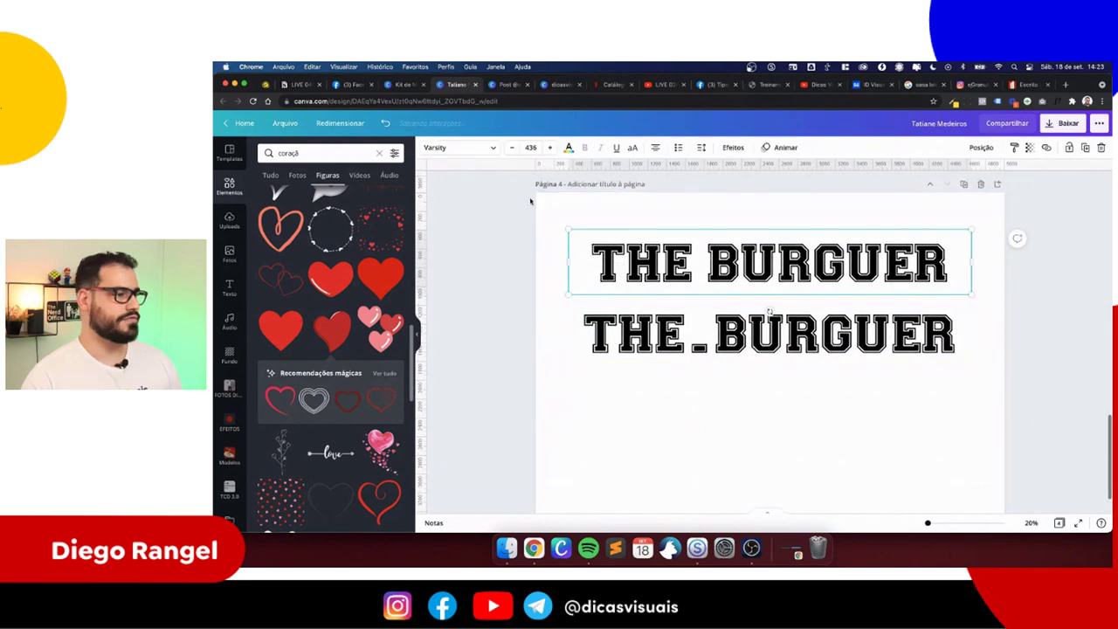
- Set the top title to Dash Horizon and delete the second title line
left_click(478, 150)
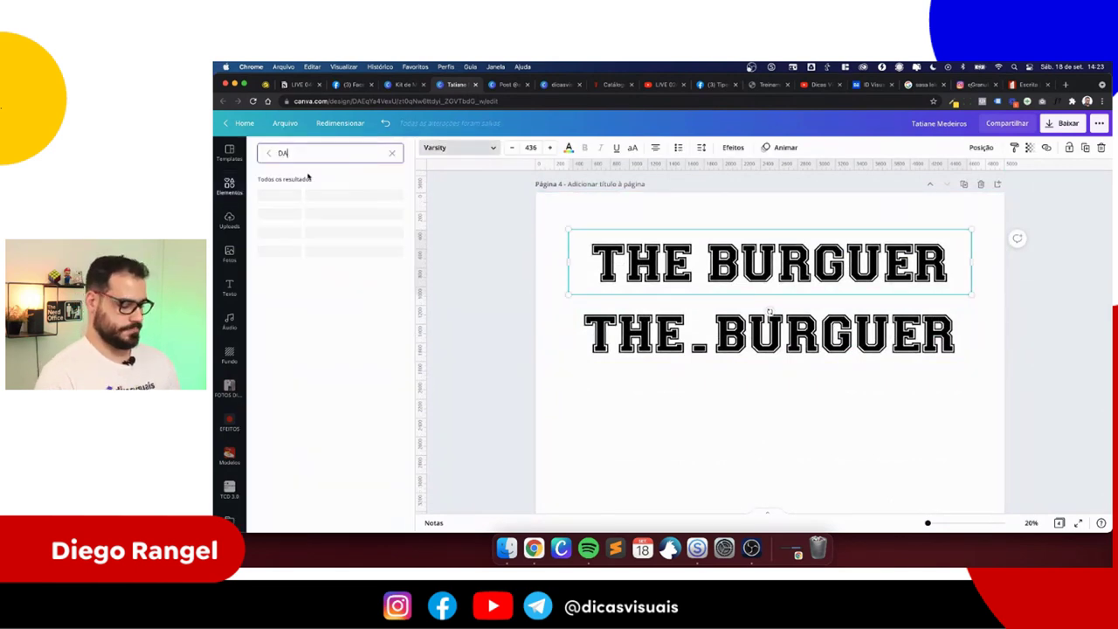
left_click(303, 193)
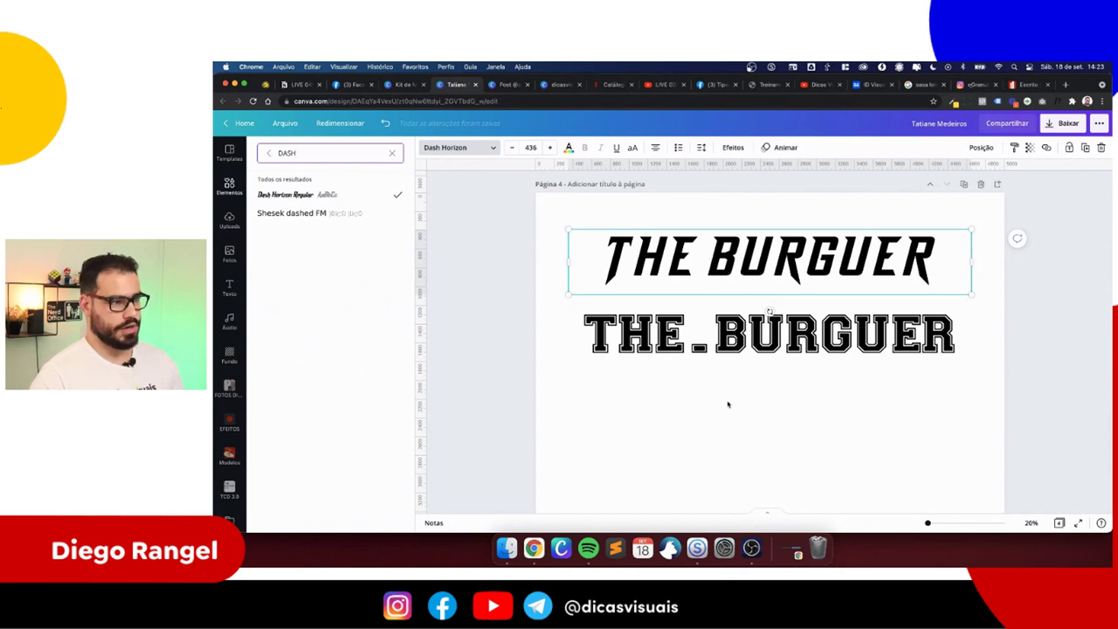
left_click(769, 336)
key("Delete")
- Duplicate the Dash Horizon title below and trim the copy to just THE
left_click(755, 276)
left_click_drag(754, 276, 737, 356)
double_click(743, 339)
key("super+x")
left_click_drag(970, 341, 661, 400)
left_click(661, 341)
- Retype a copy's text as 'Burguer' and widen its box onto one line
double_click(646, 395)
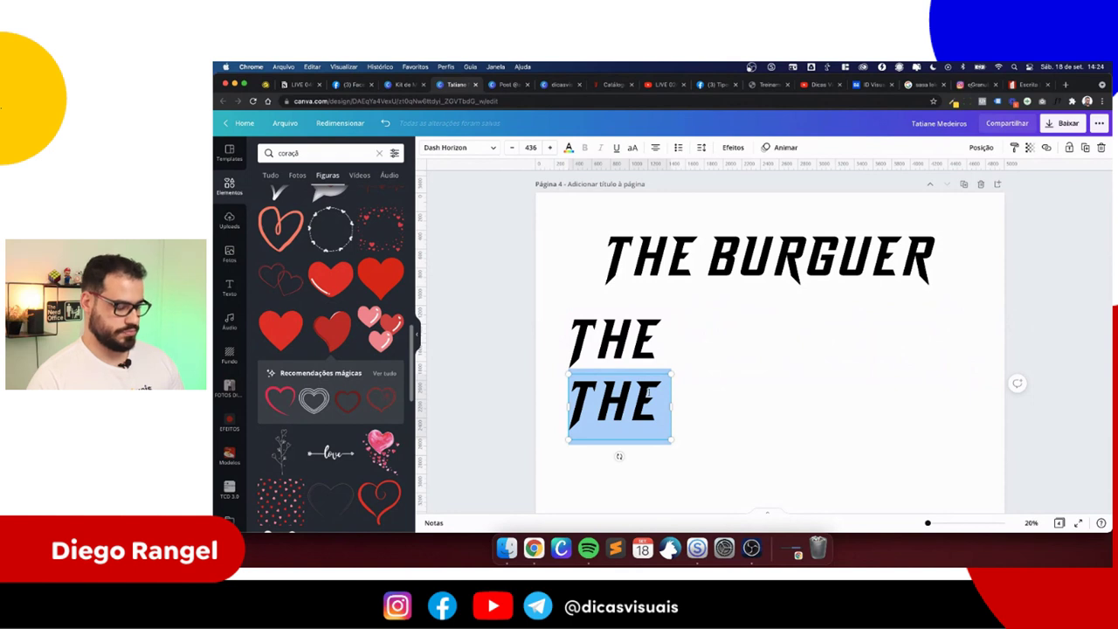
type("burg")
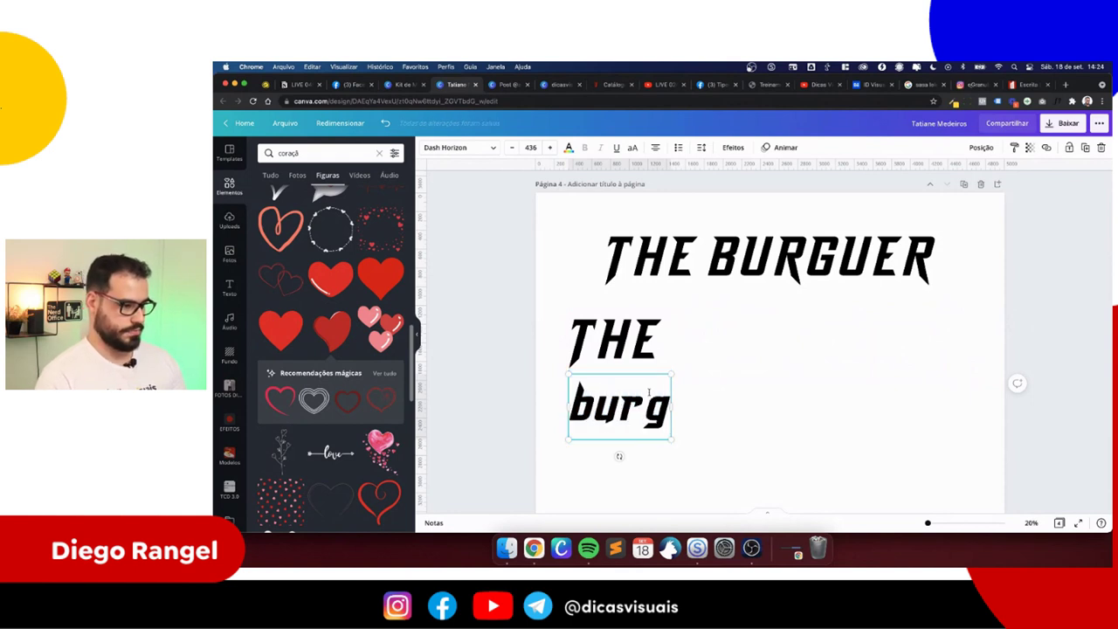
key("BackSpace")
key("BackSpace")
key("BackSpace")
key("BackSpace")
type("Burg")
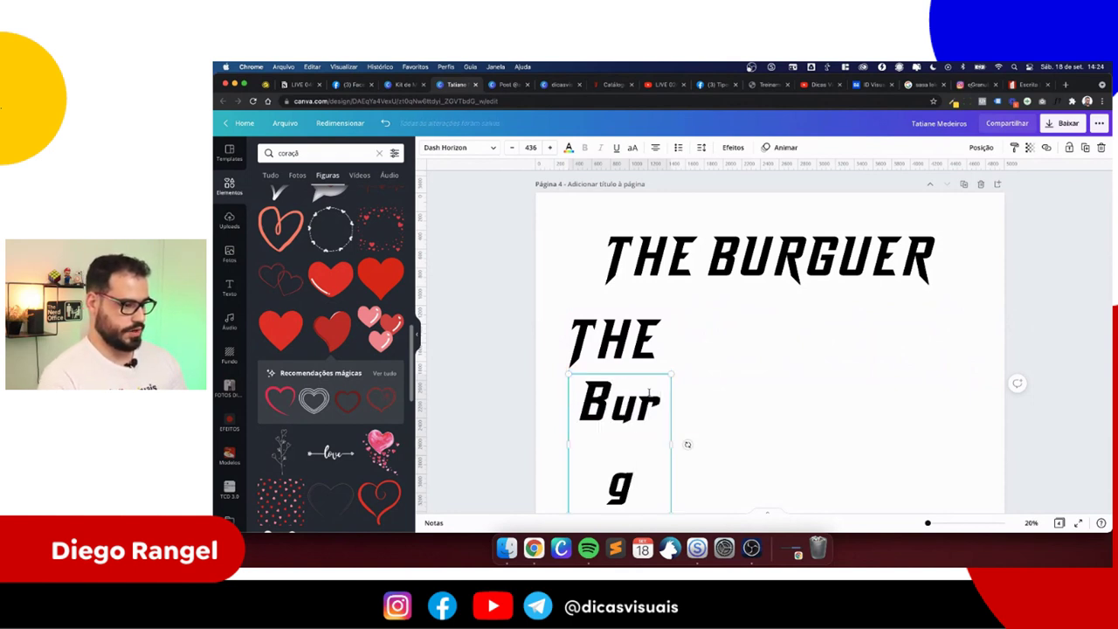
type("uer")
left_click_drag(711, 436, 756, 432)
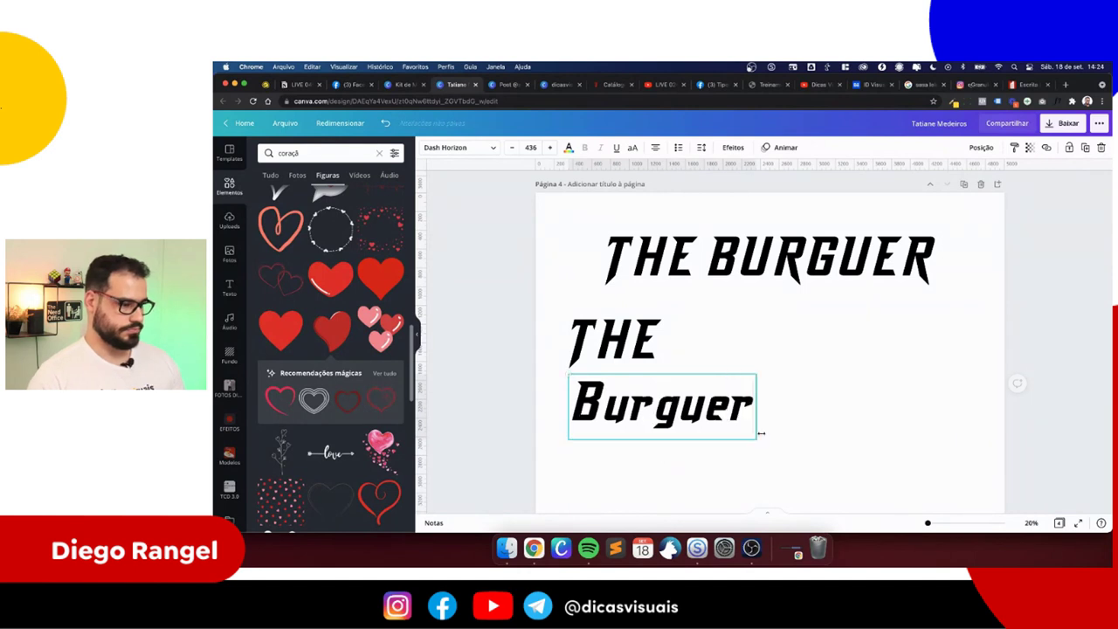
left_click(778, 416)
- Shrink the small THE and position it on top of Burguer
left_click_drag(627, 352, 644, 384)
scroll(643, 385, "up", 5)
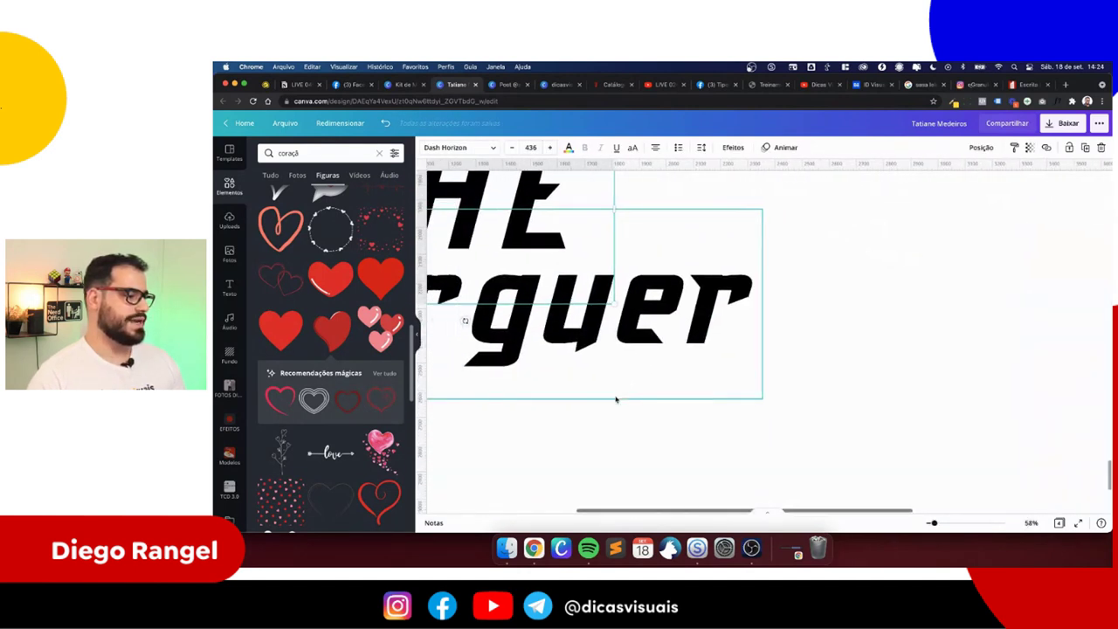
scroll(578, 328, "up", 3)
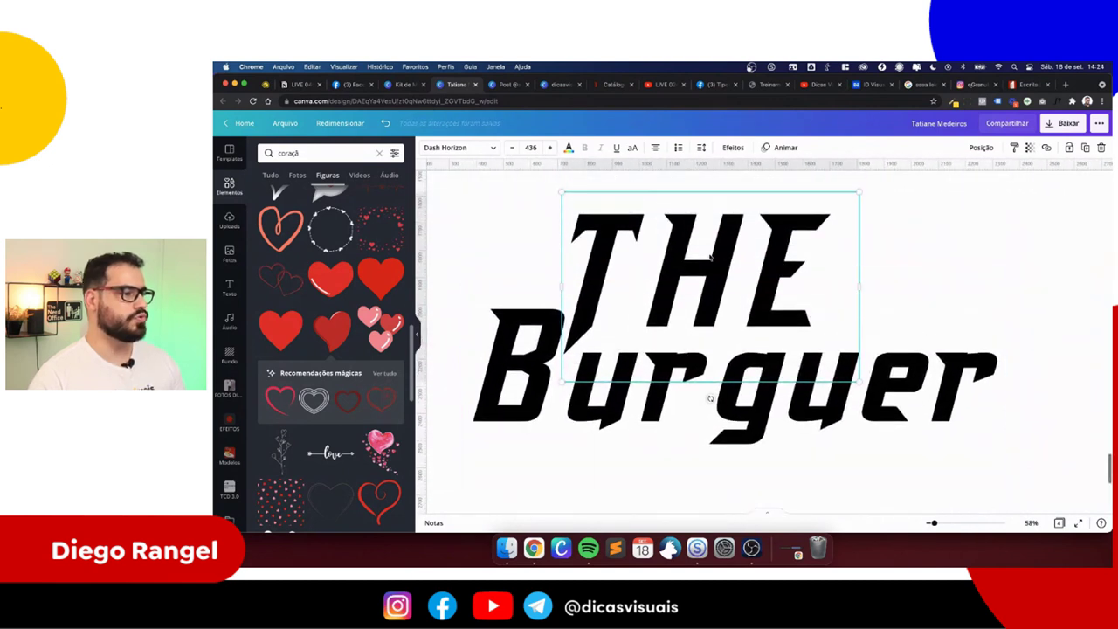
left_click_drag(853, 196, 680, 306)
left_click_drag(621, 398, 626, 385)
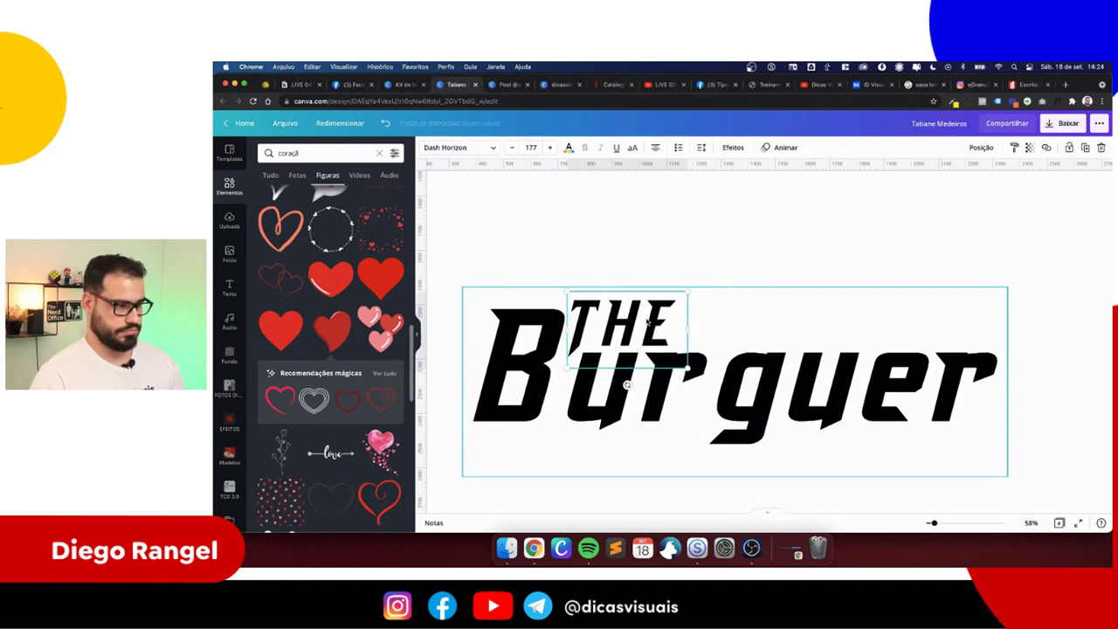
left_click_drag(626, 385, 624, 384)
scroll(624, 385, "down", 5)
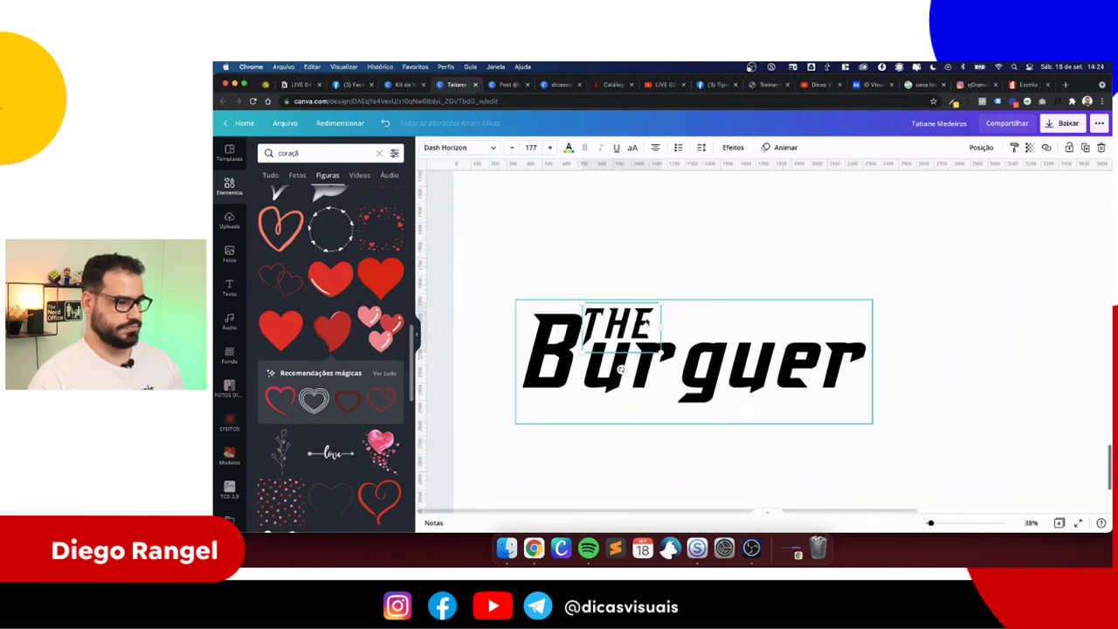
- Tighten Burguer's letter spacing to -79 and shift THE slightly right over it
left_click(682, 362)
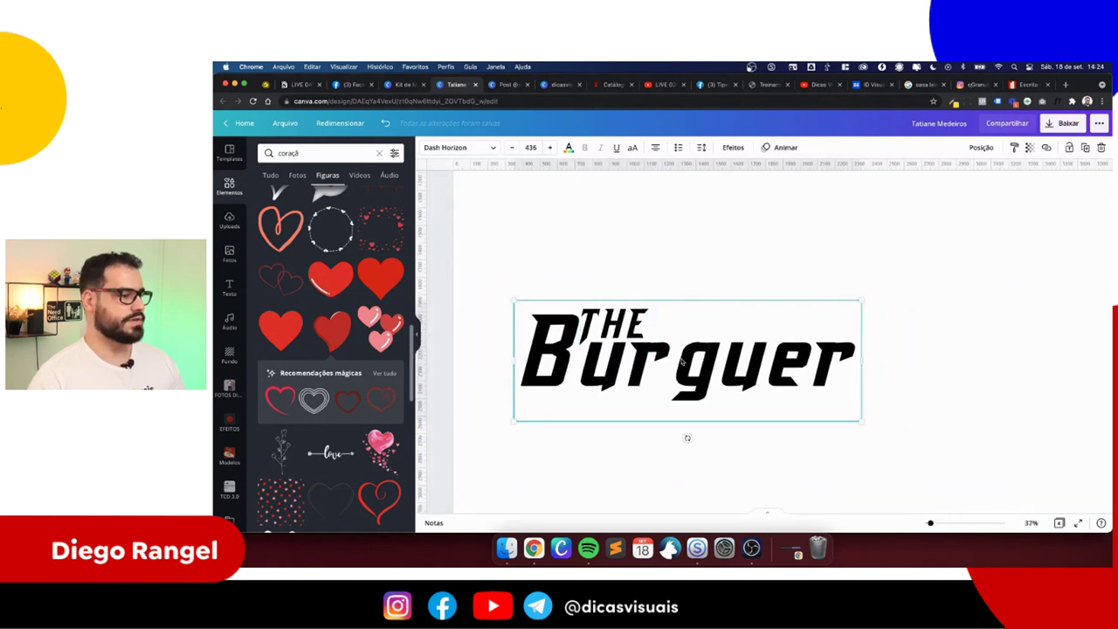
left_click(700, 148)
left_click_drag(800, 183, 798, 180)
left_click(673, 219)
left_click(635, 321)
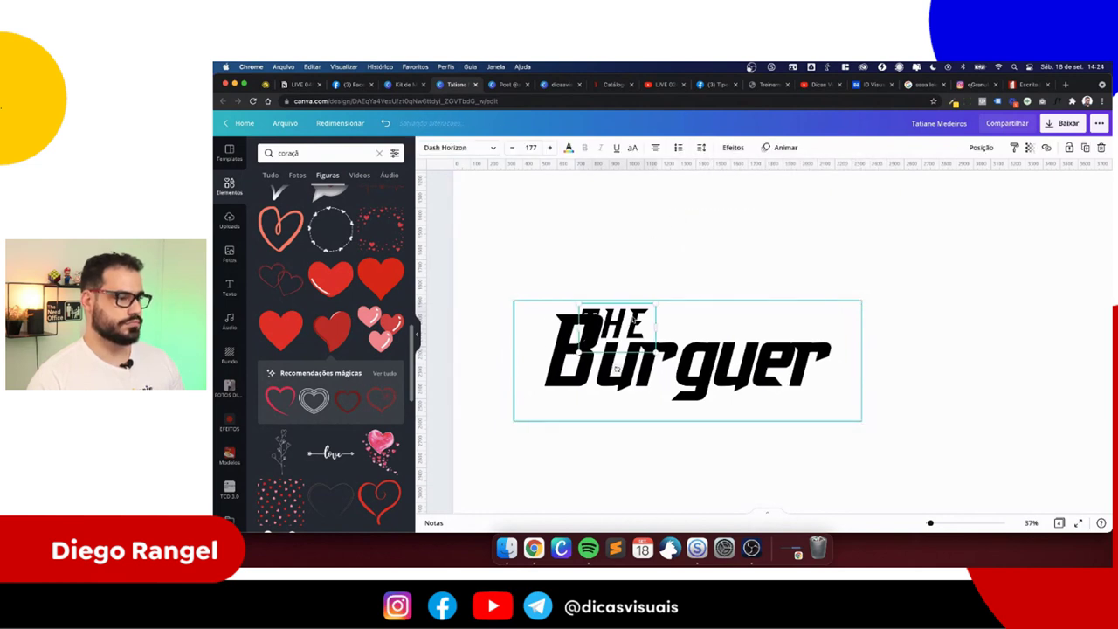
left_click_drag(617, 368, 639, 369)
left_click(738, 354)
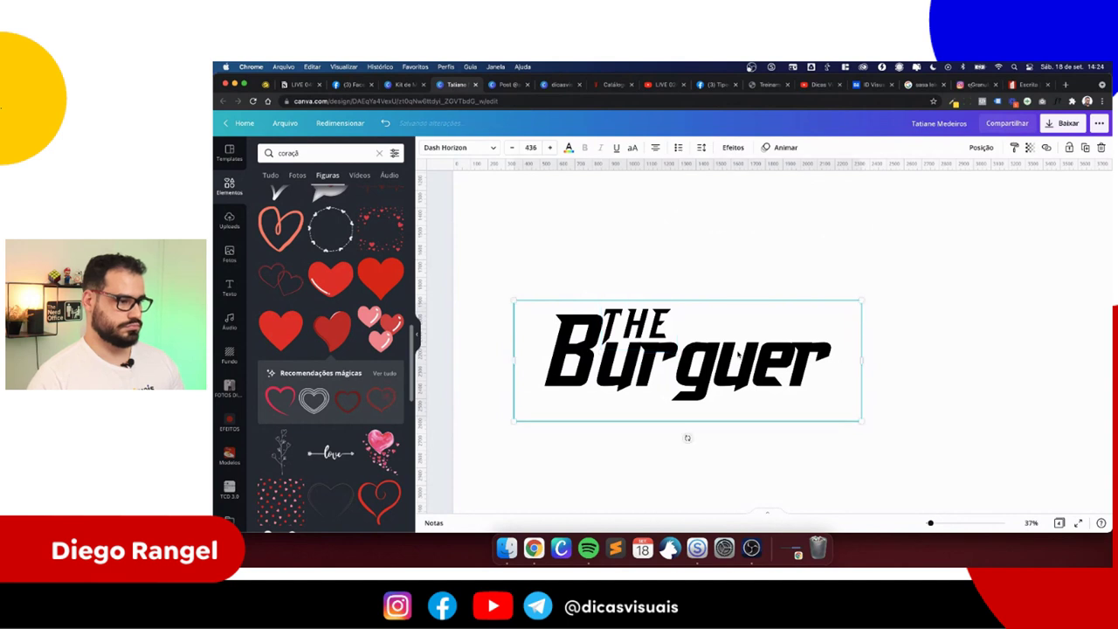
left_click(738, 449)
- Move the THE Burguer lockup below the title and enlarge it lower on the page
scroll(741, 441, "down", 3)
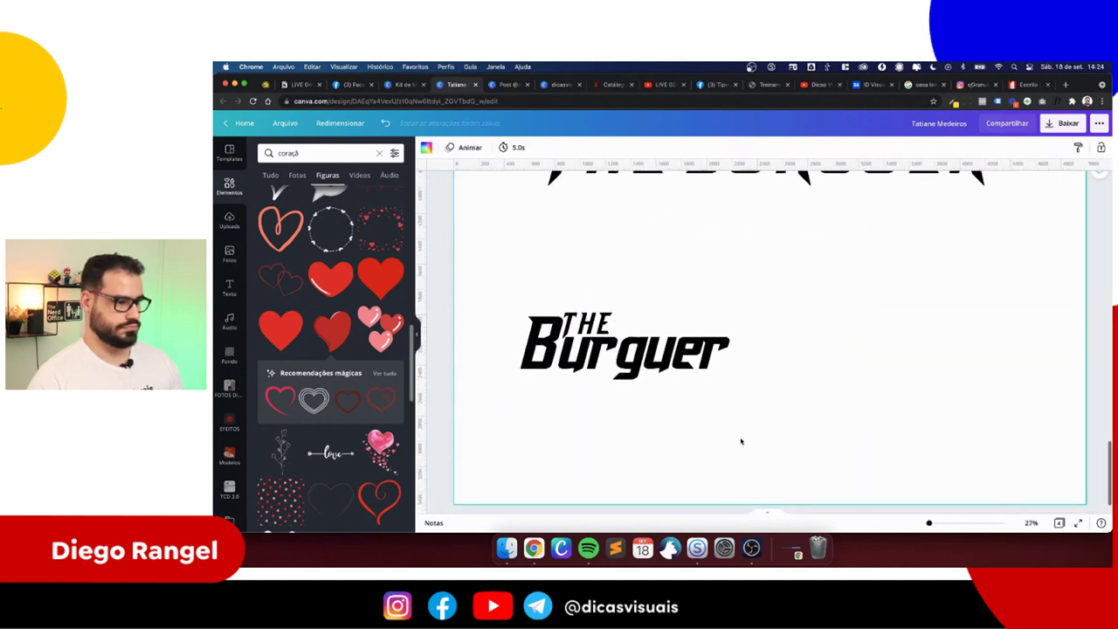
left_click(625, 378)
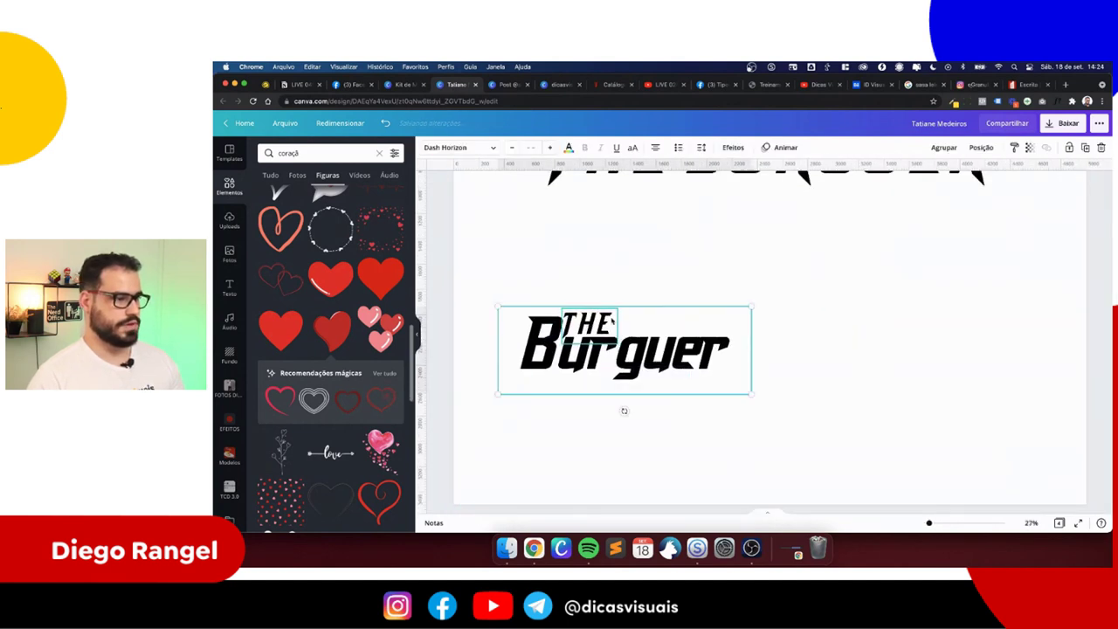
left_click_drag(625, 378, 719, 342)
scroll(760, 332, "up", 3)
scroll(743, 350, "down", 5)
scroll(698, 332, "up", 2)
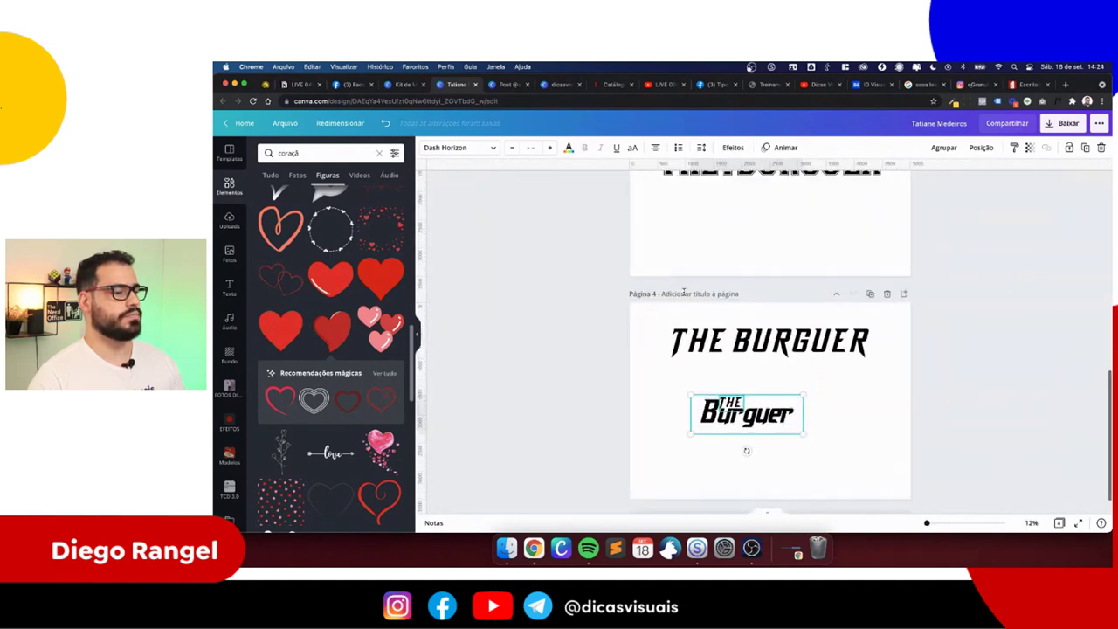
scroll(742, 367, "up", 3)
scroll(786, 419, "down", 1)
left_click_drag(814, 445, 863, 462)
left_click_drag(764, 474, 748, 486)
- Re-enter the letter g in the Burguer text
left_click(684, 327)
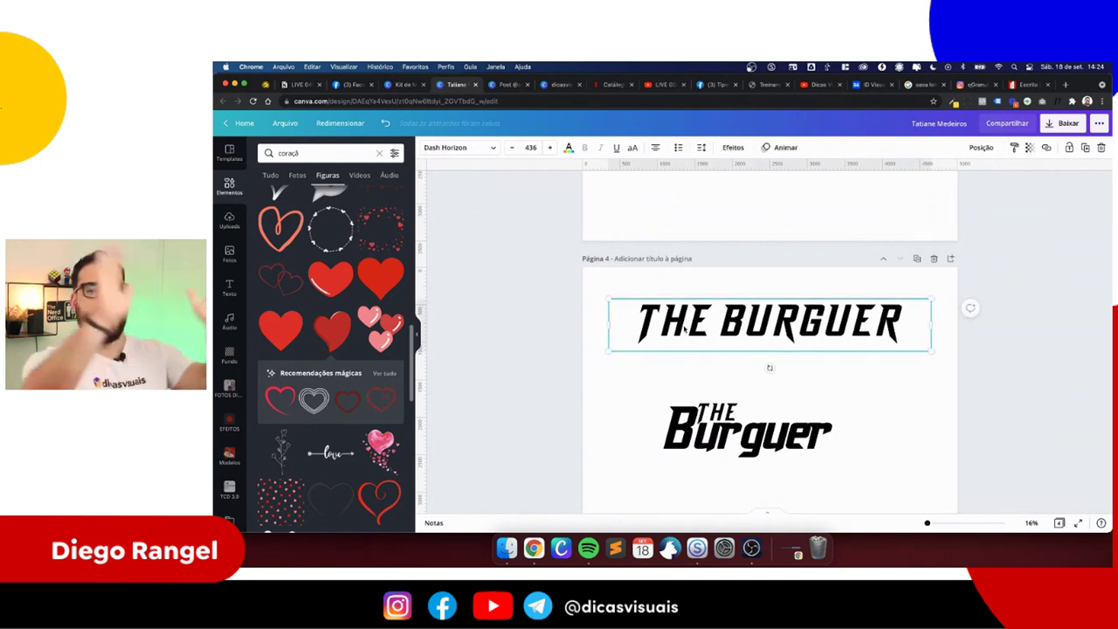
scroll(687, 366, "down", 2)
left_click(631, 334)
left_click(773, 398)
left_click(778, 431)
scroll(754, 413, "up", 5)
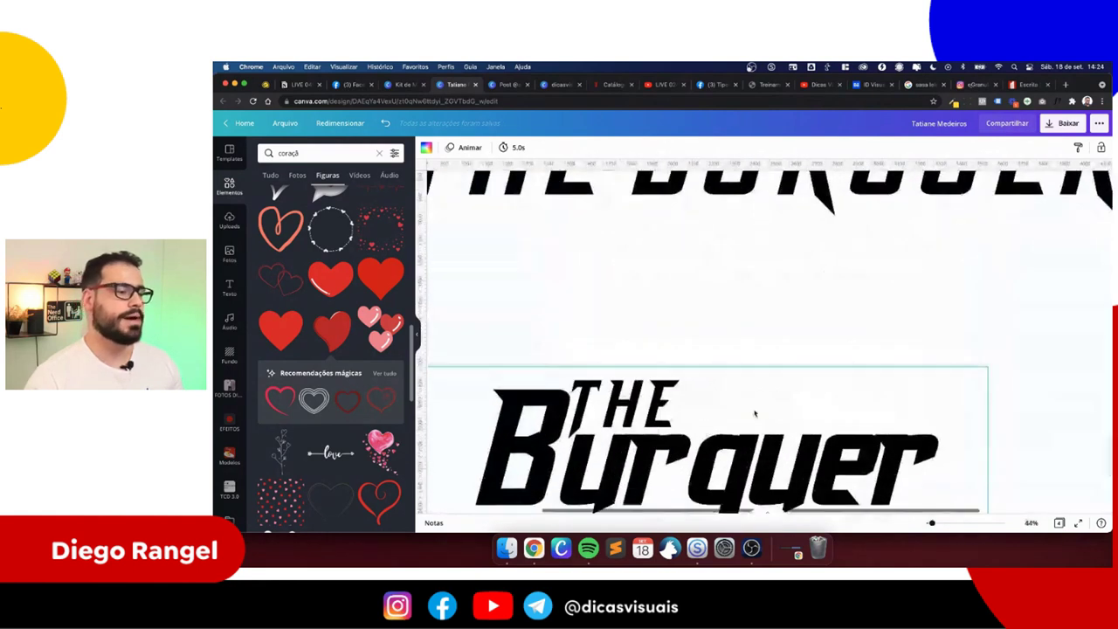
left_click(690, 375)
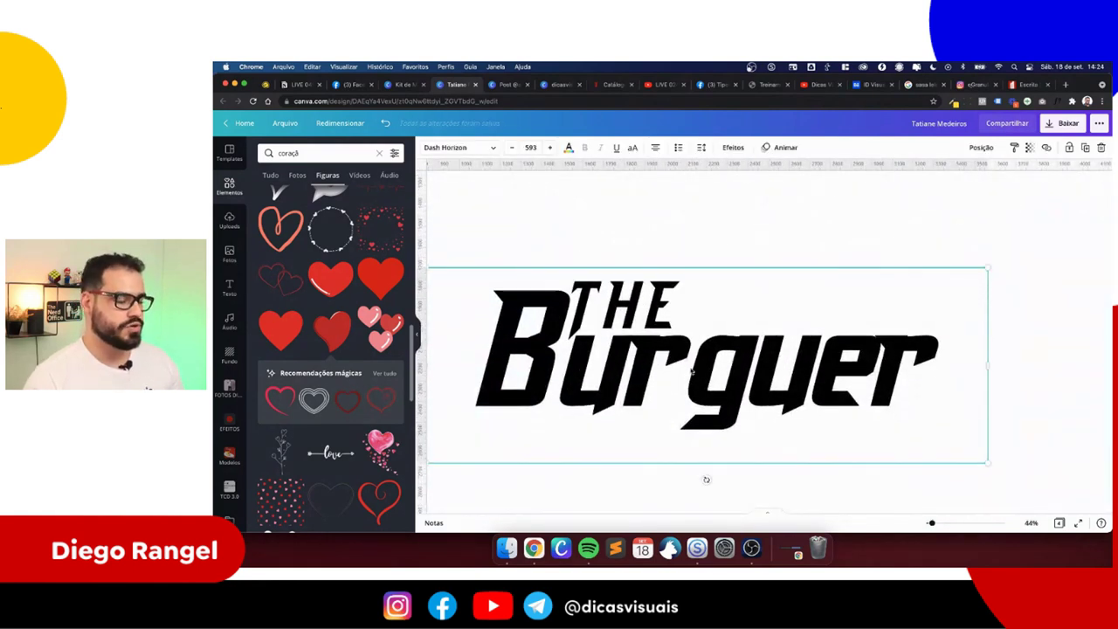
left_click(651, 351)
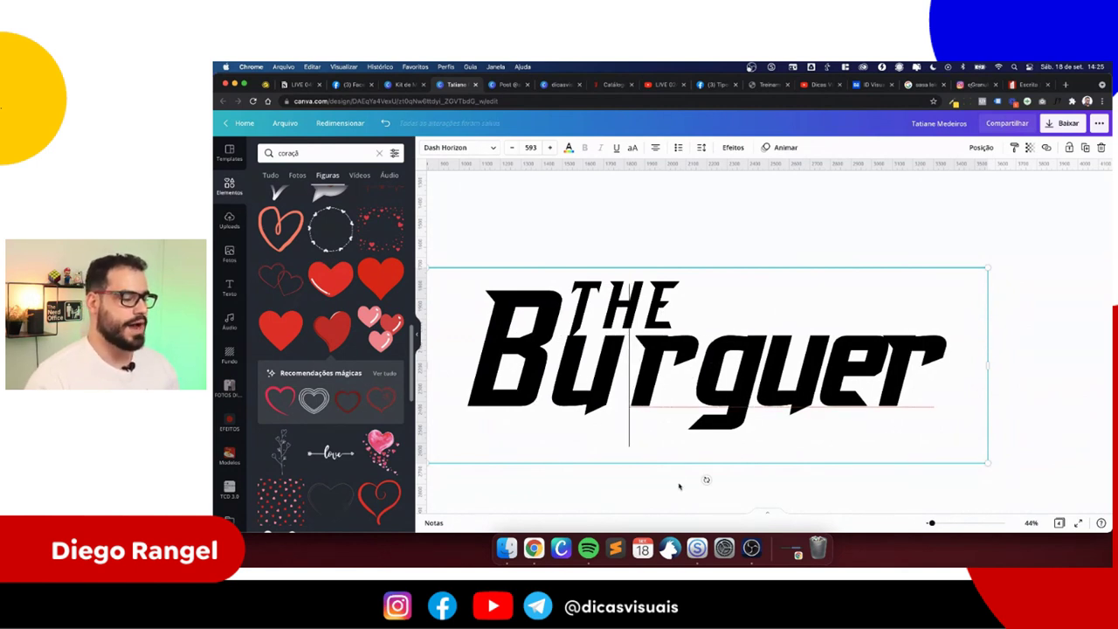
scroll(712, 428, "down", 3)
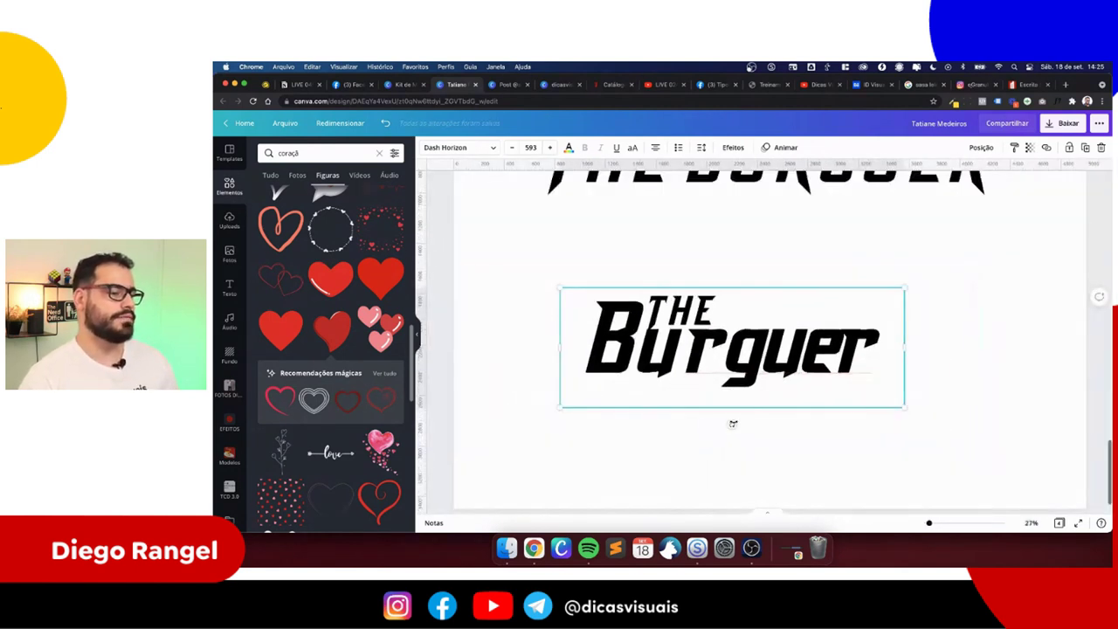
key("shift+Right")
key("BackSpace")
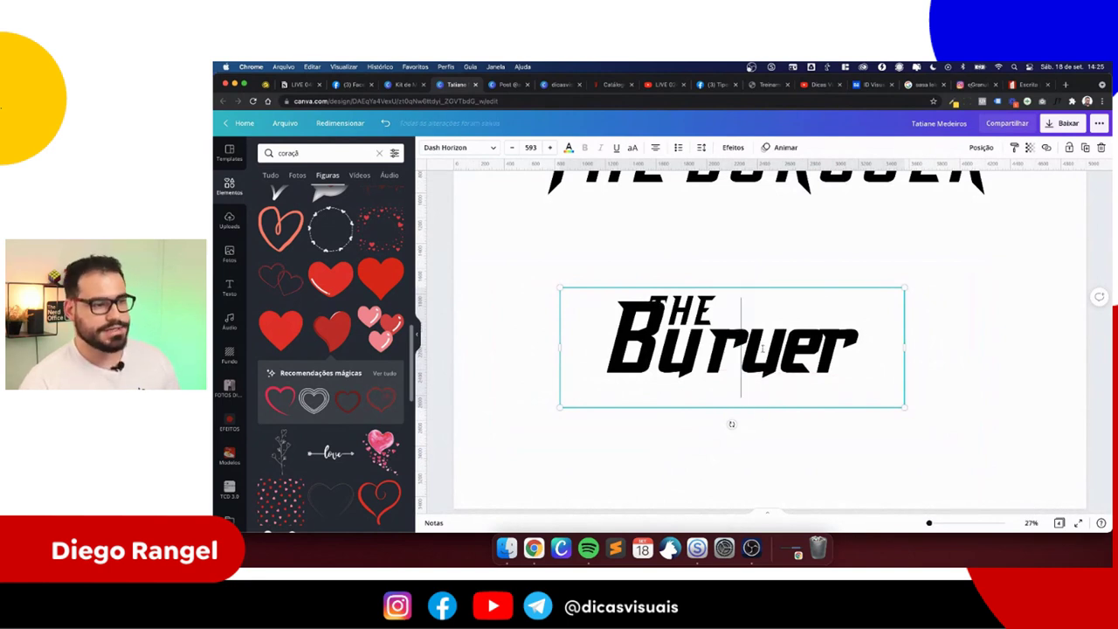
type("g")
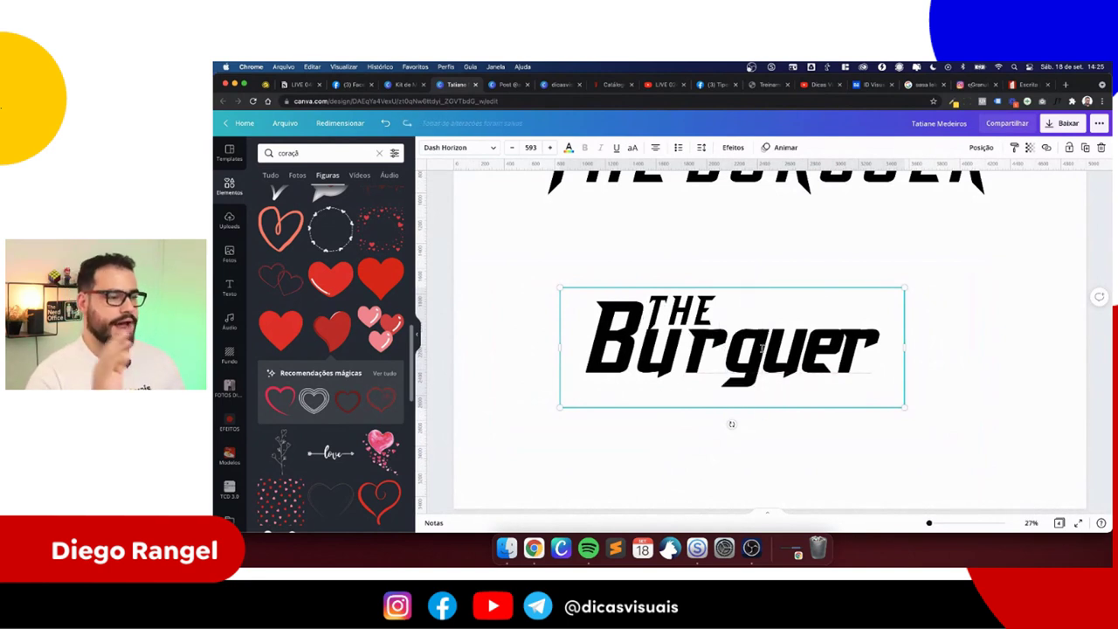
left_click(697, 253)
- Nudge the small THE slightly left so it sits better over Burguer
left_click(680, 307)
left_click(680, 307)
left_click_drag(679, 307, 674, 307)
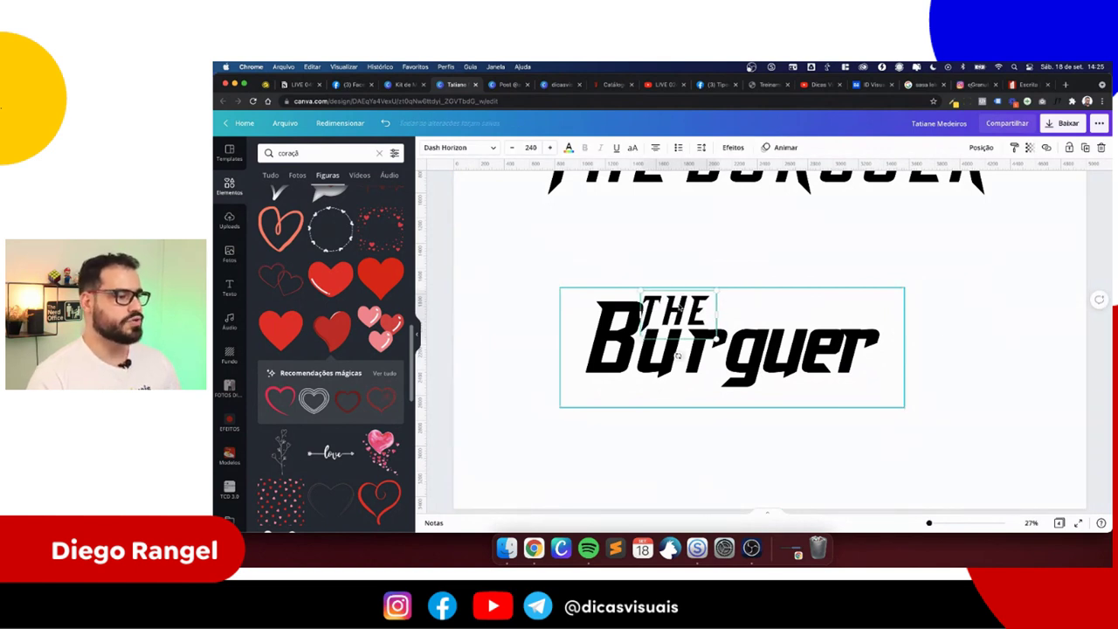
left_click(680, 265)
scroll(680, 244, "down", 3)
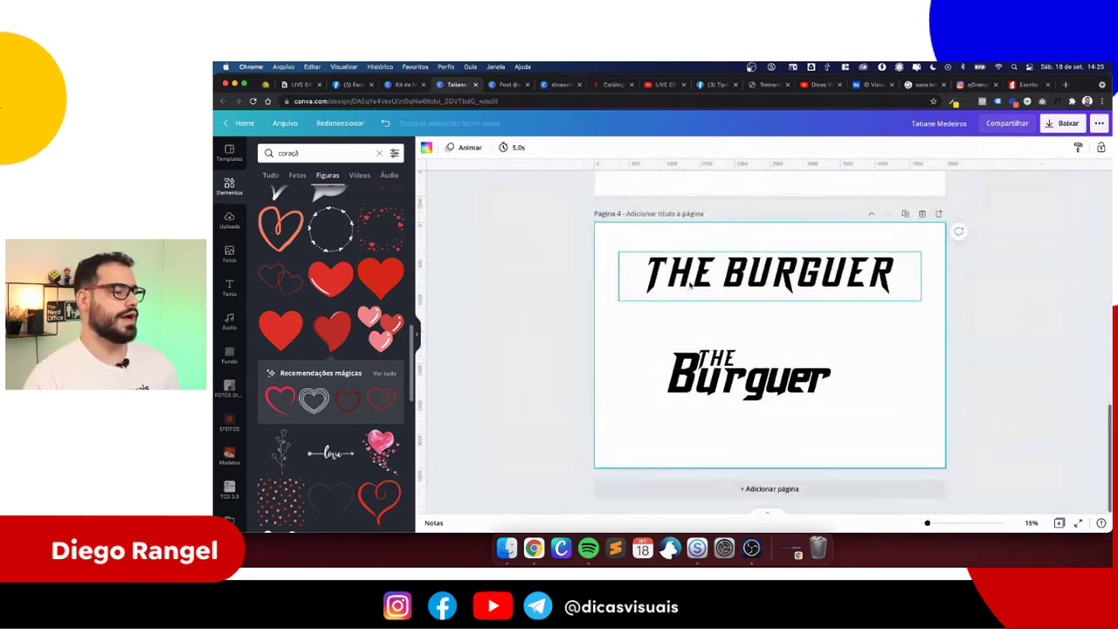
left_click(749, 376)
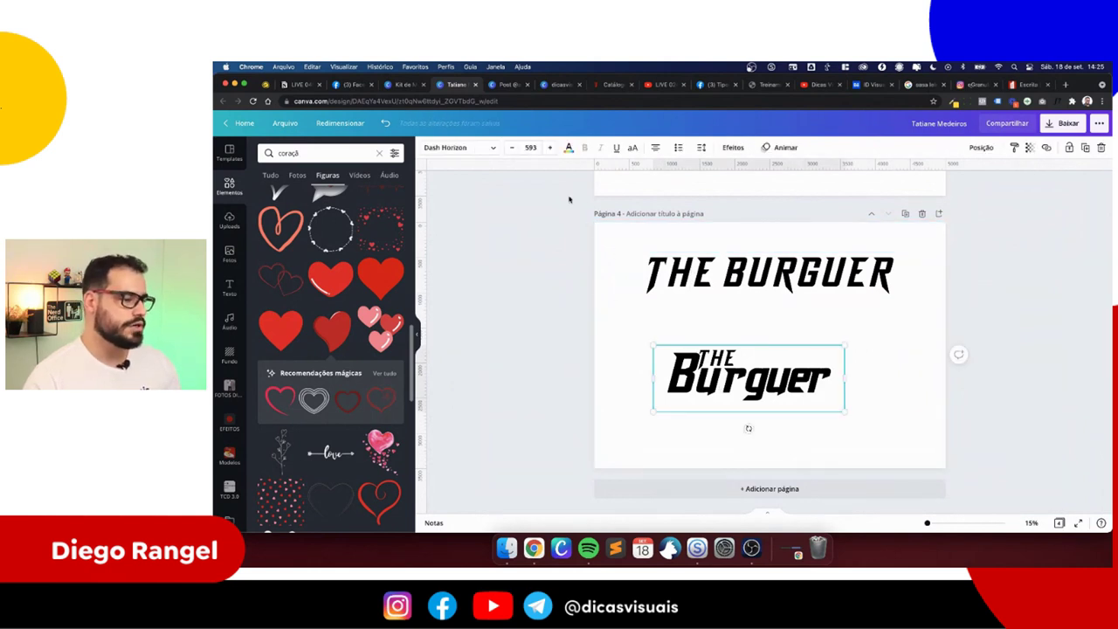
- Colour the Burguer text blue and the word THE yellow
left_click(569, 146)
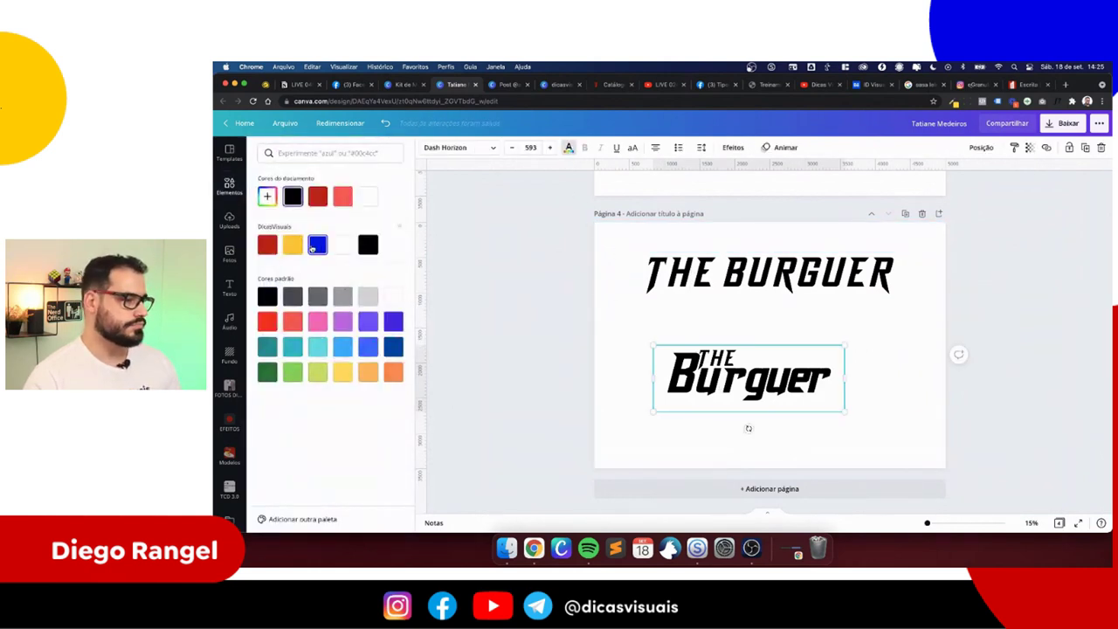
left_click(313, 248)
left_click(725, 333)
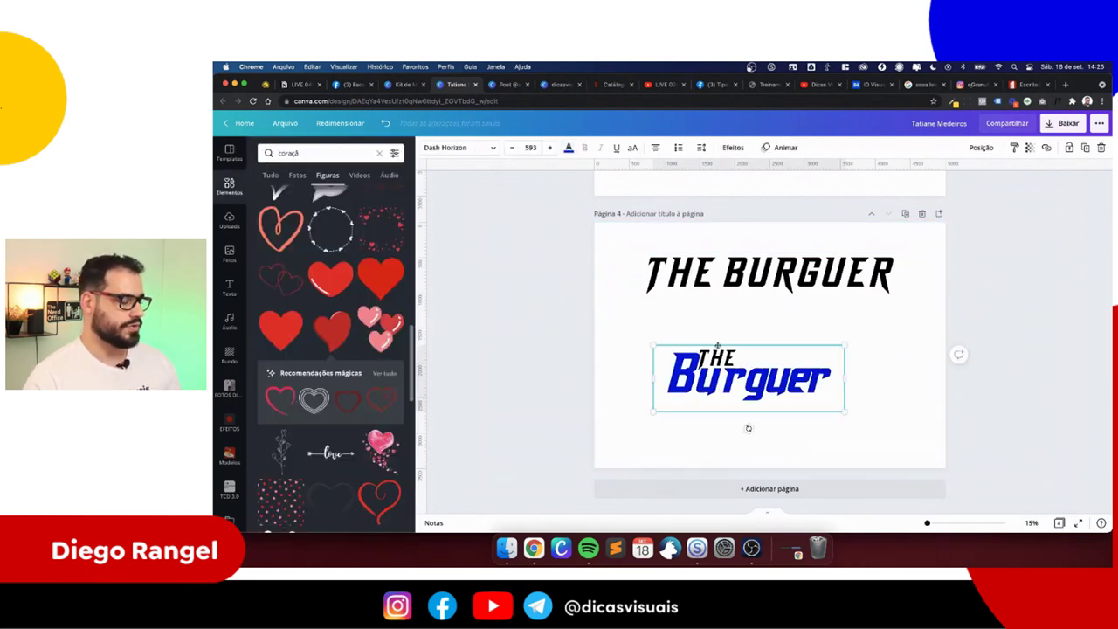
left_click(707, 388)
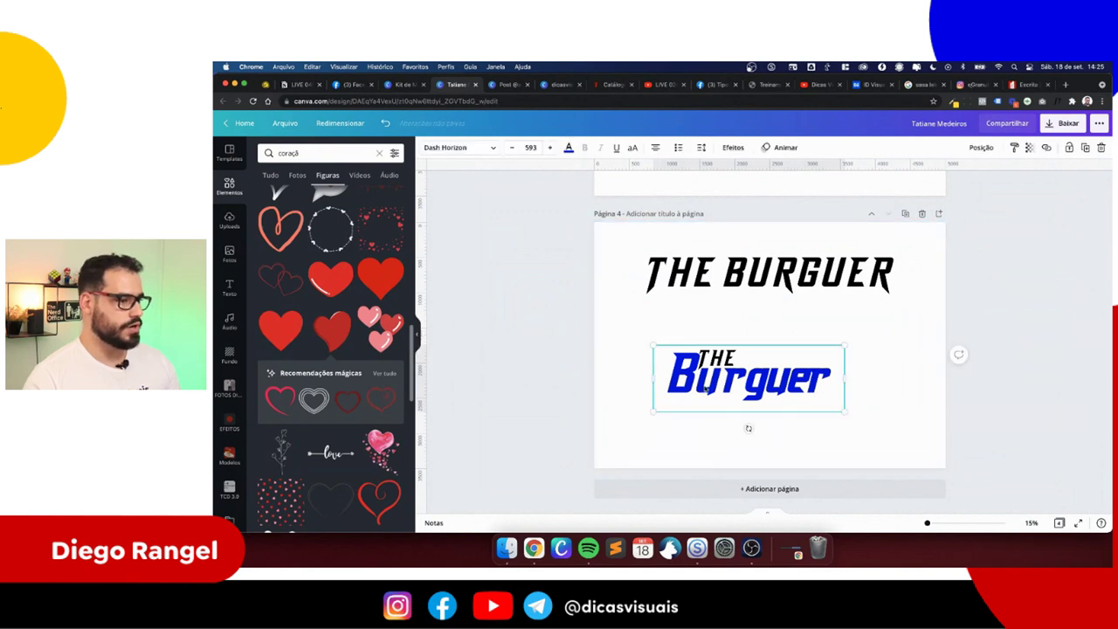
left_click(714, 323)
left_click(716, 358)
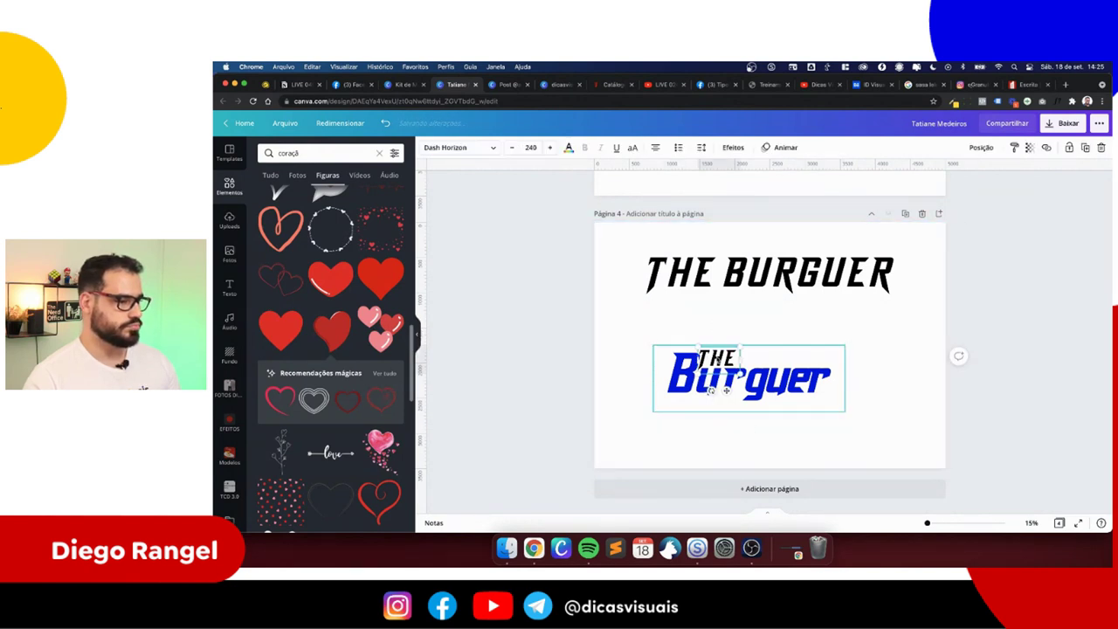
left_click(568, 149)
left_click(293, 244)
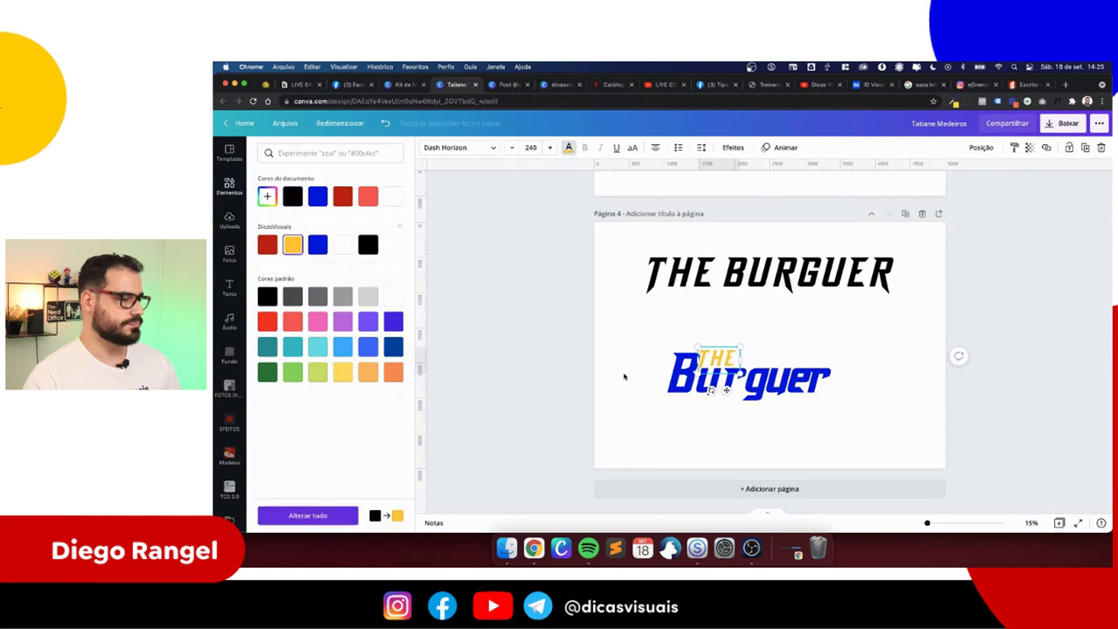
left_click(627, 376)
- Undo both colour changes to restore the black logo, then go to Notion
scroll(661, 387, "up", 5)
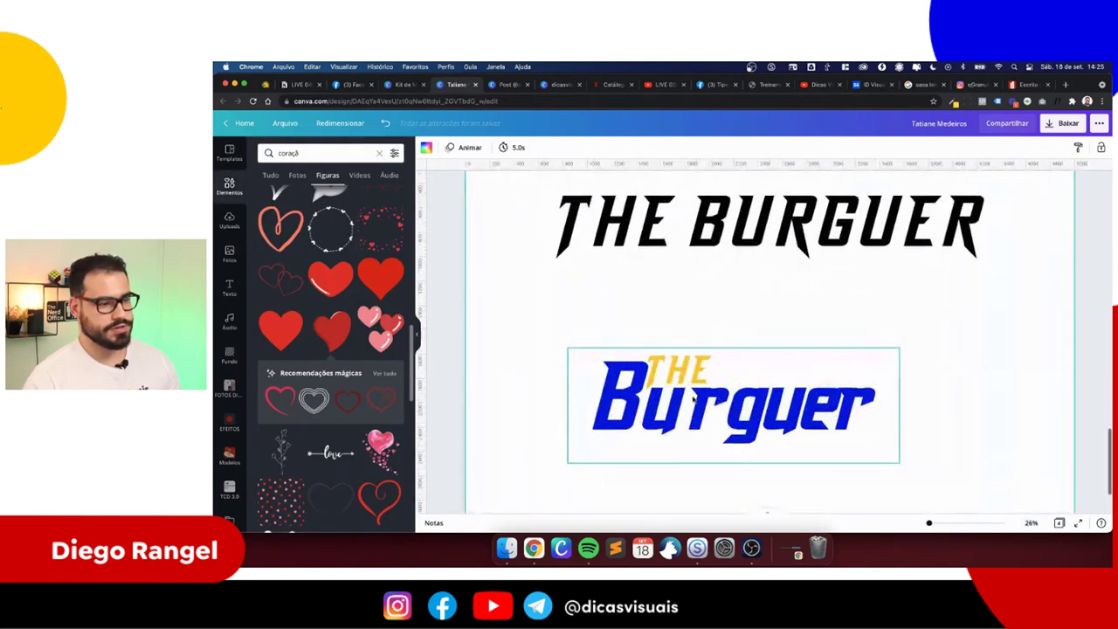
key("super+z")
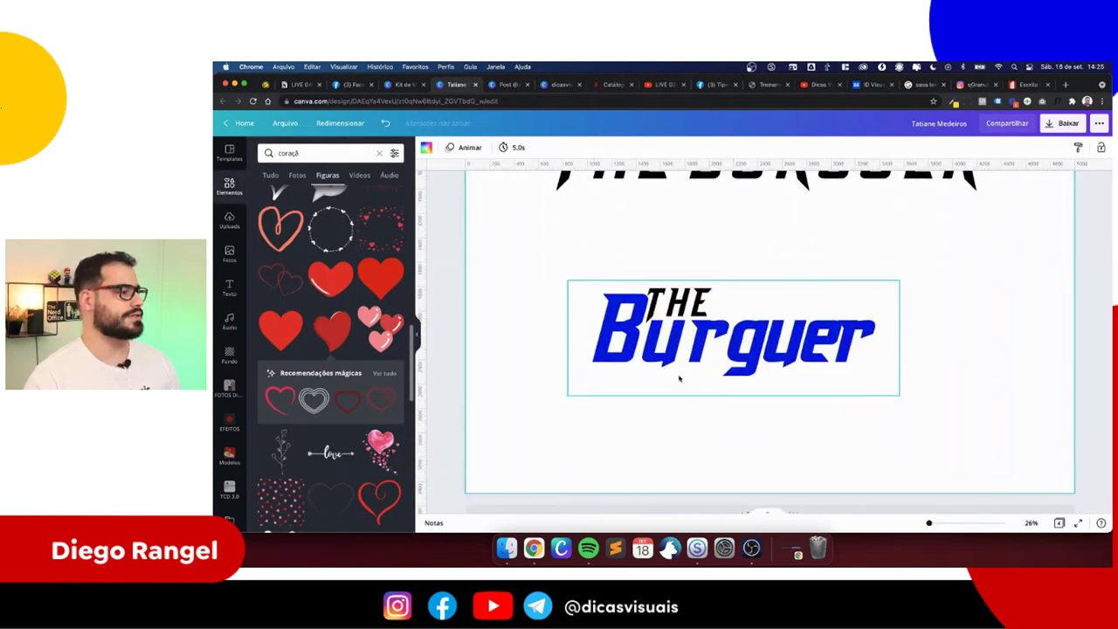
key("super+z")
scroll(688, 407, "down", 5)
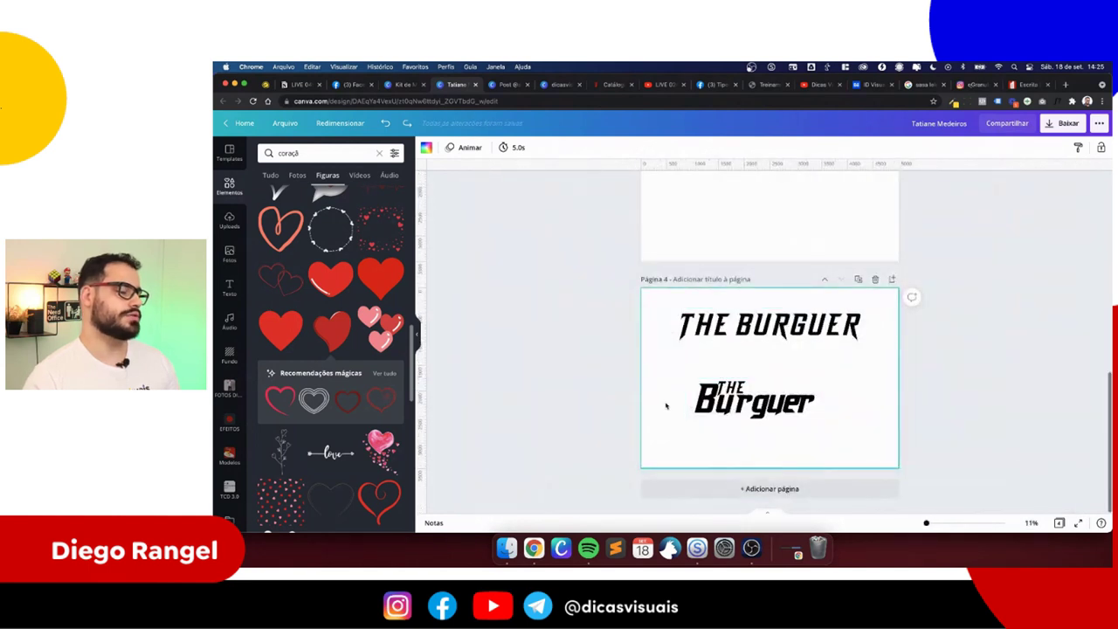
left_click(306, 86)
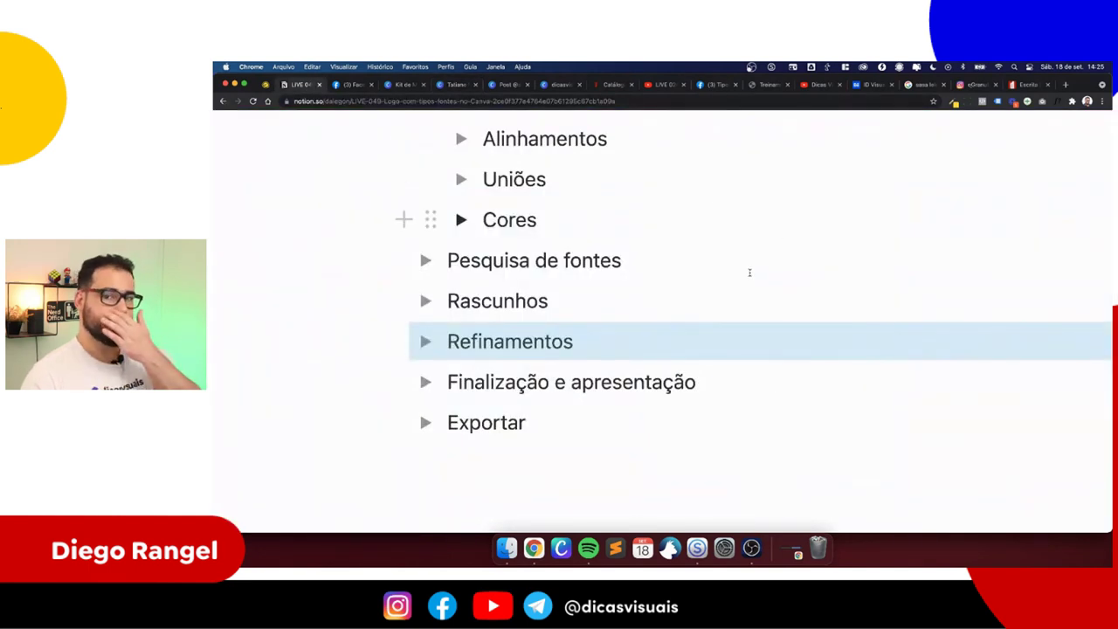
- Highlight the Rascunhos, Refinamentos and Finalização e apresentação outline steps, then return to Canva
scroll(681, 306, "down", 1)
left_click_drag(694, 317, 379, 324)
left_click_drag(574, 281, 425, 240)
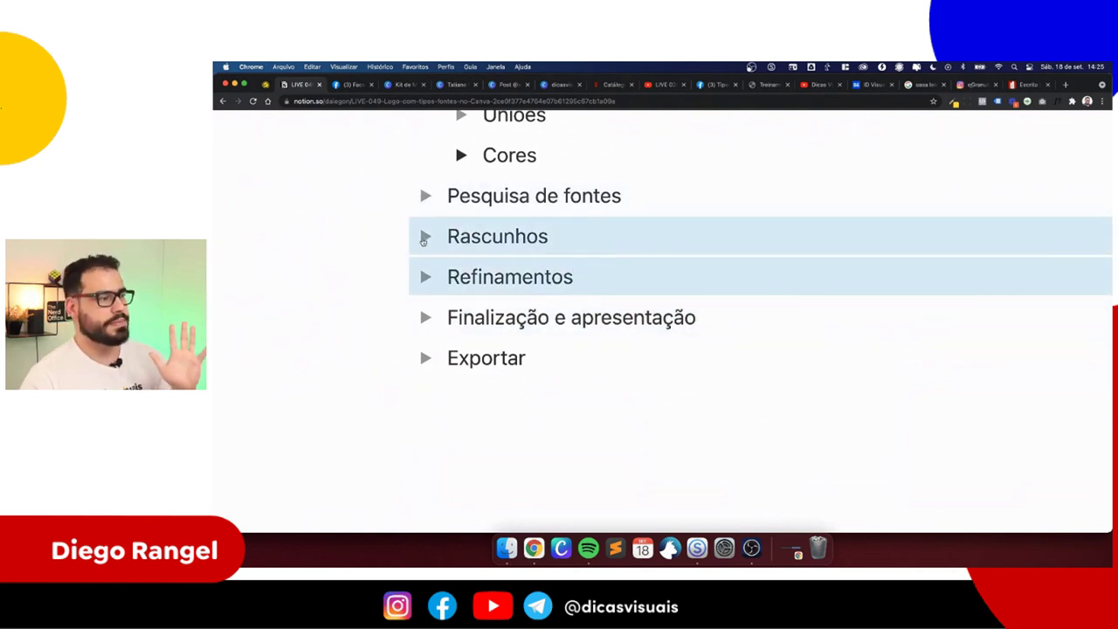
left_click_drag(564, 276, 387, 279)
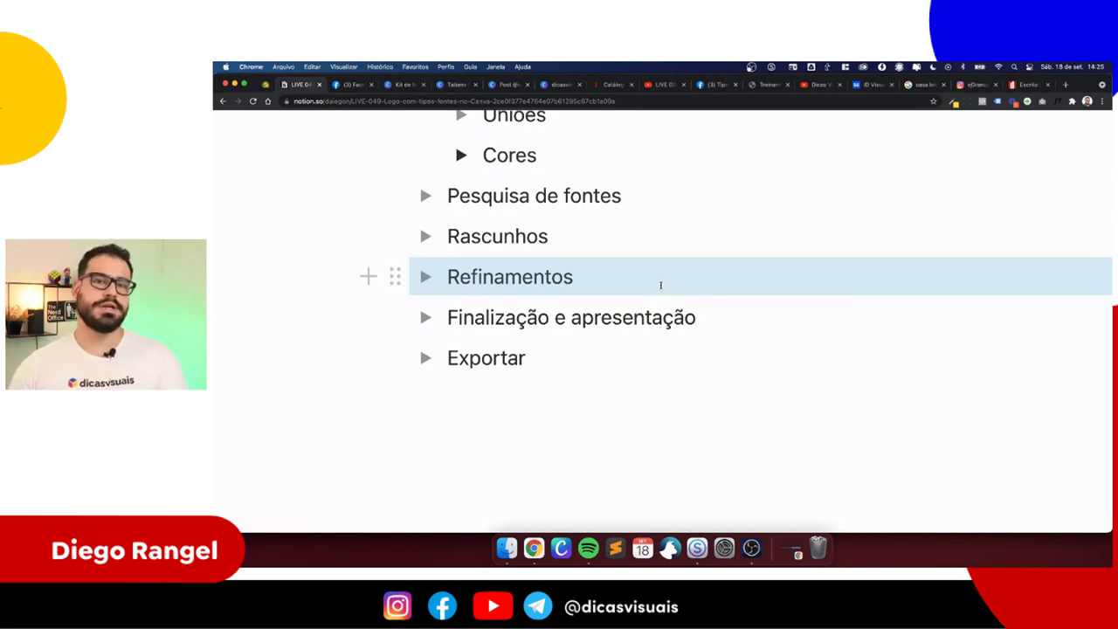
left_click(671, 317)
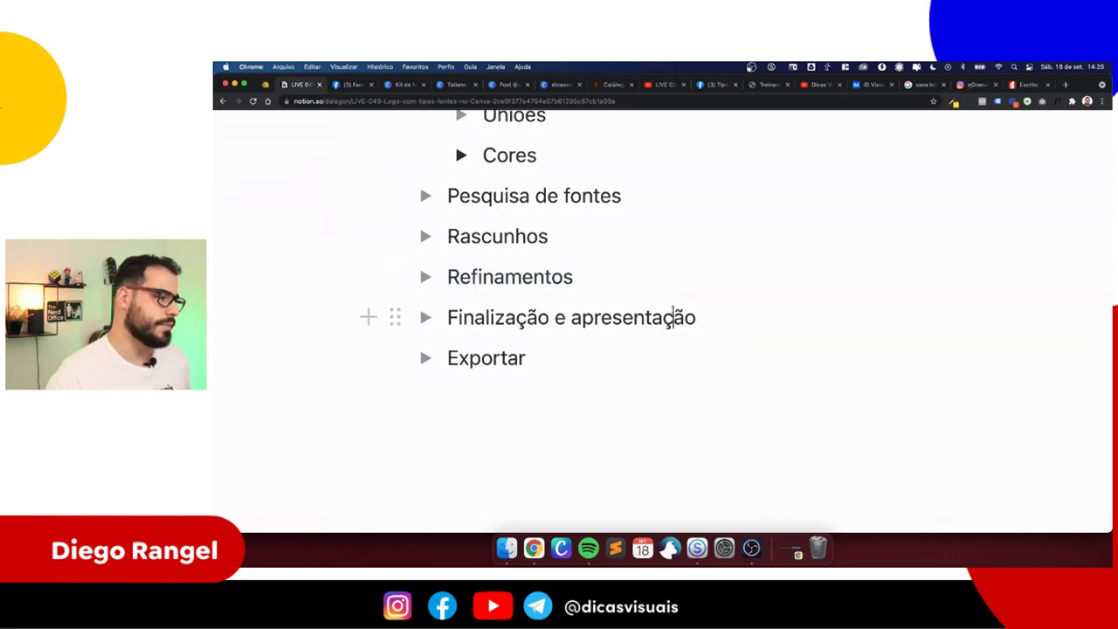
left_click_drag(722, 307, 399, 320)
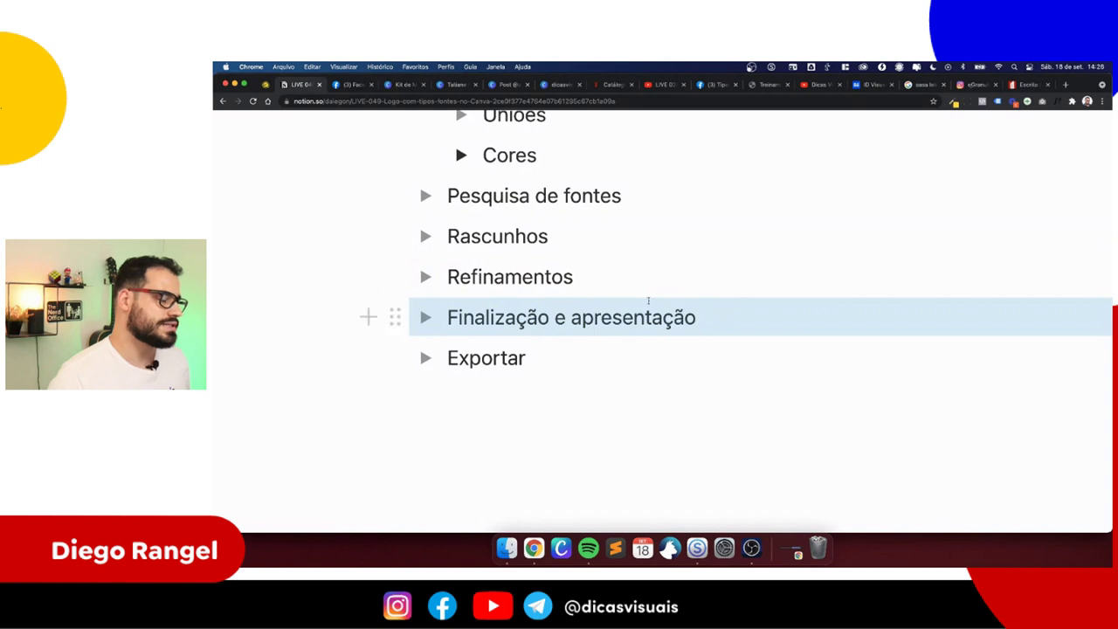
left_click(726, 309)
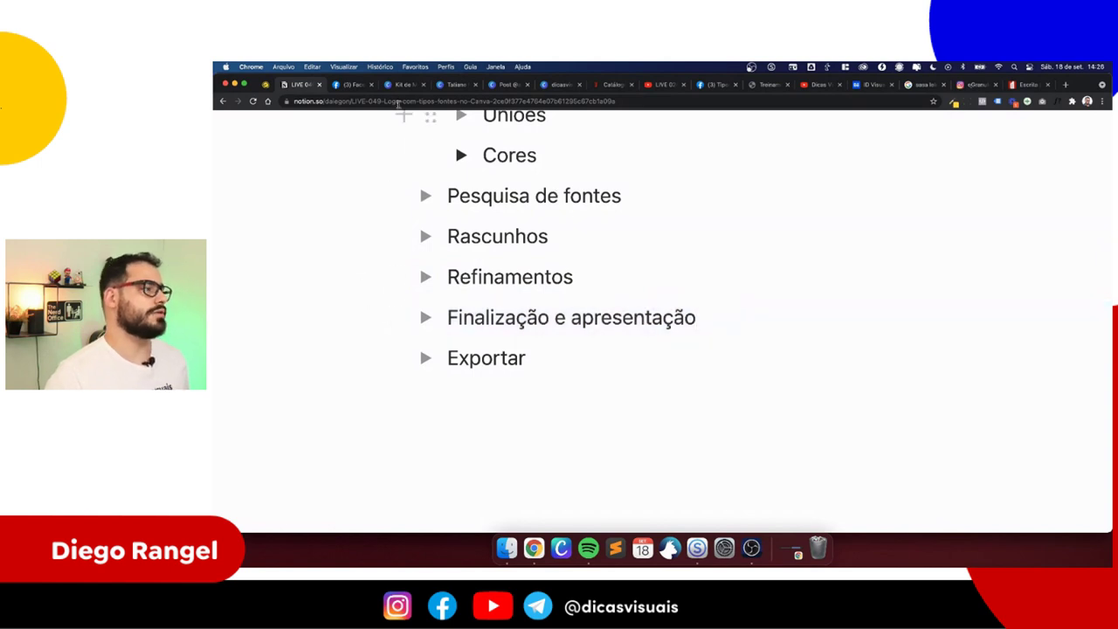
left_click(465, 86)
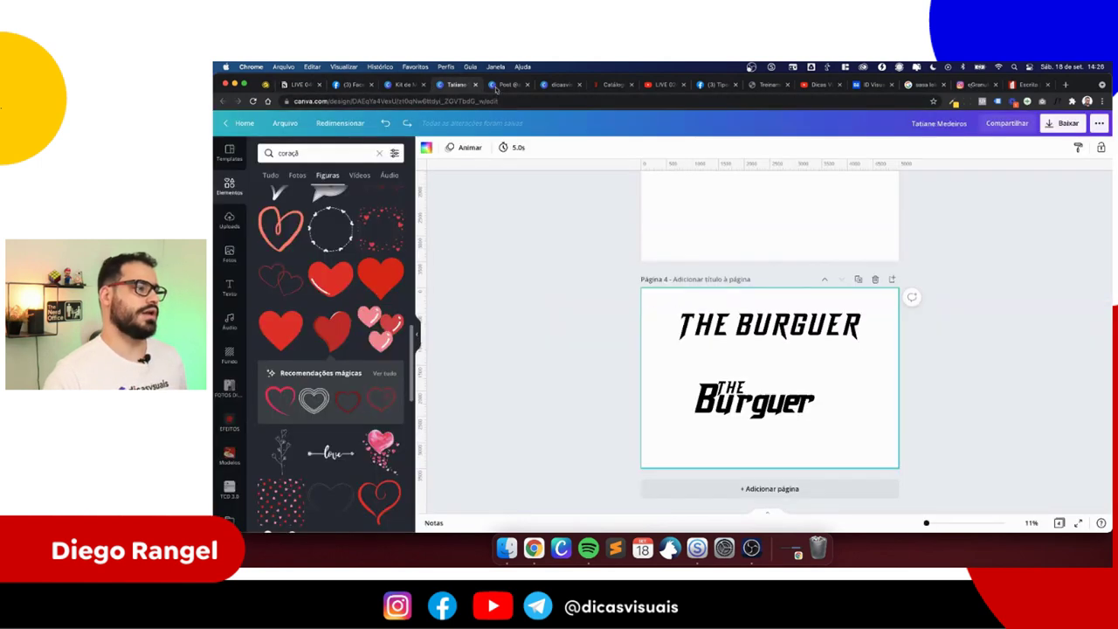
scroll(705, 360, "up", 15)
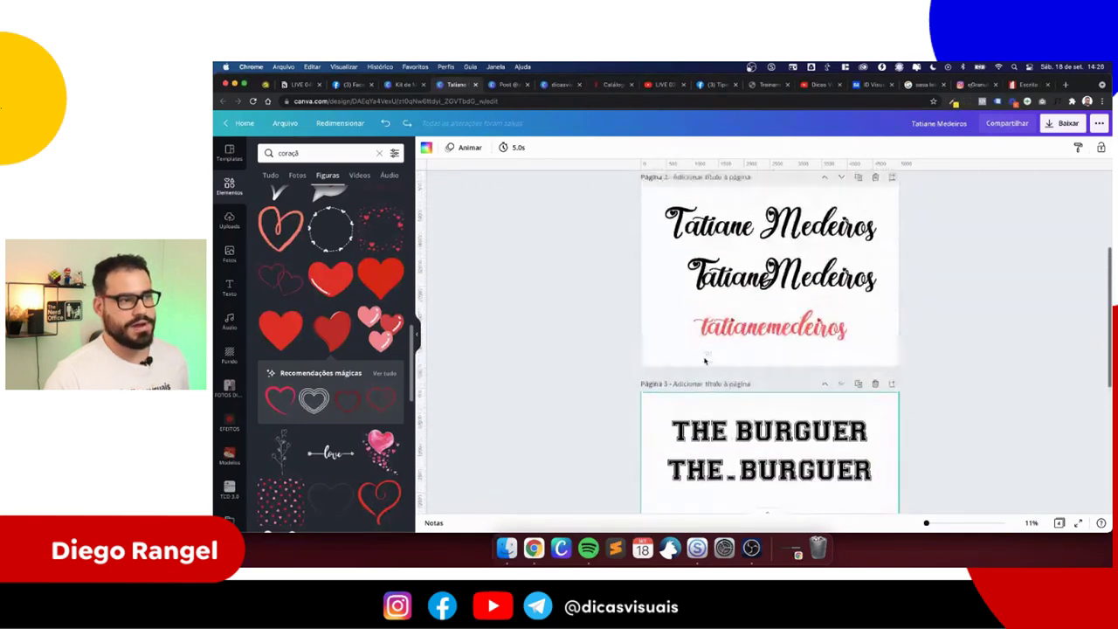
left_click(297, 85)
scroll(419, 367, "up", 10)
scroll(729, 324, "up", 5)
scroll(729, 324, "right", 6)
scroll(730, 324, "left", 3)
left_click_drag(1024, 327, 350, 326)
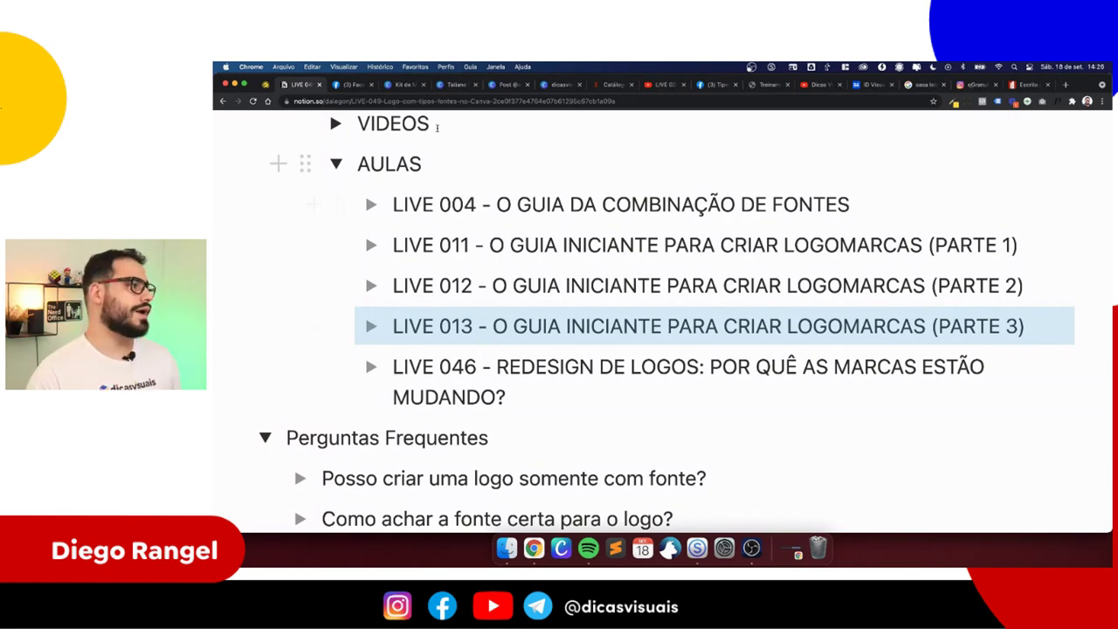
left_click(443, 88)
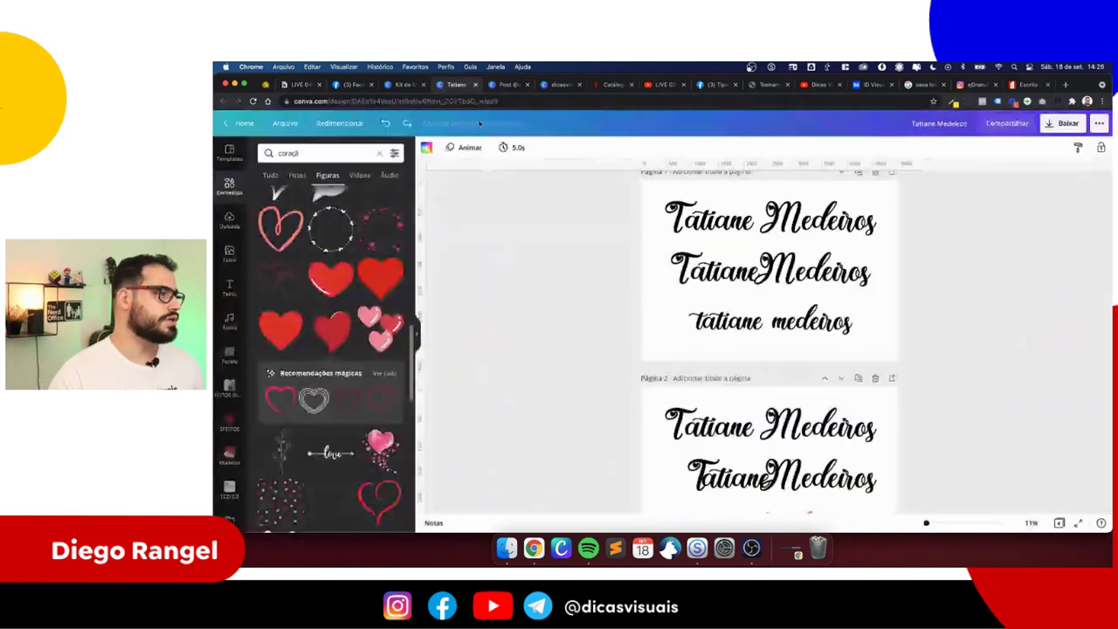
scroll(588, 310, "down", 5)
left_click_drag(655, 380, 777, 428)
scroll(778, 429, "up", 3)
scroll(779, 427, "down", 2)
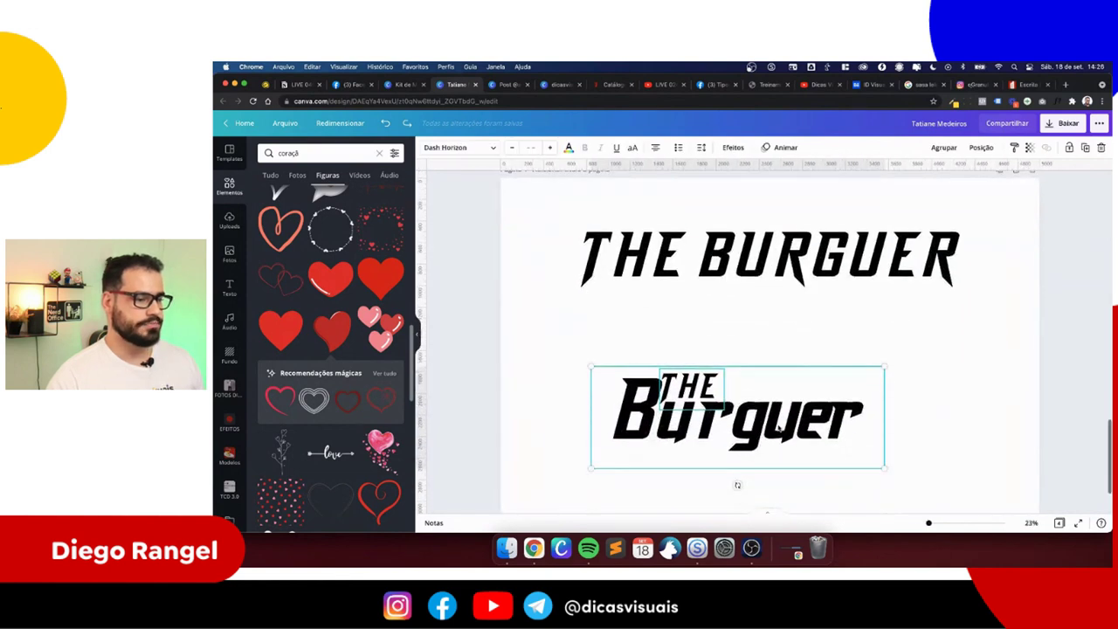
scroll(772, 423, "down", 3)
scroll(753, 464, "up", 2)
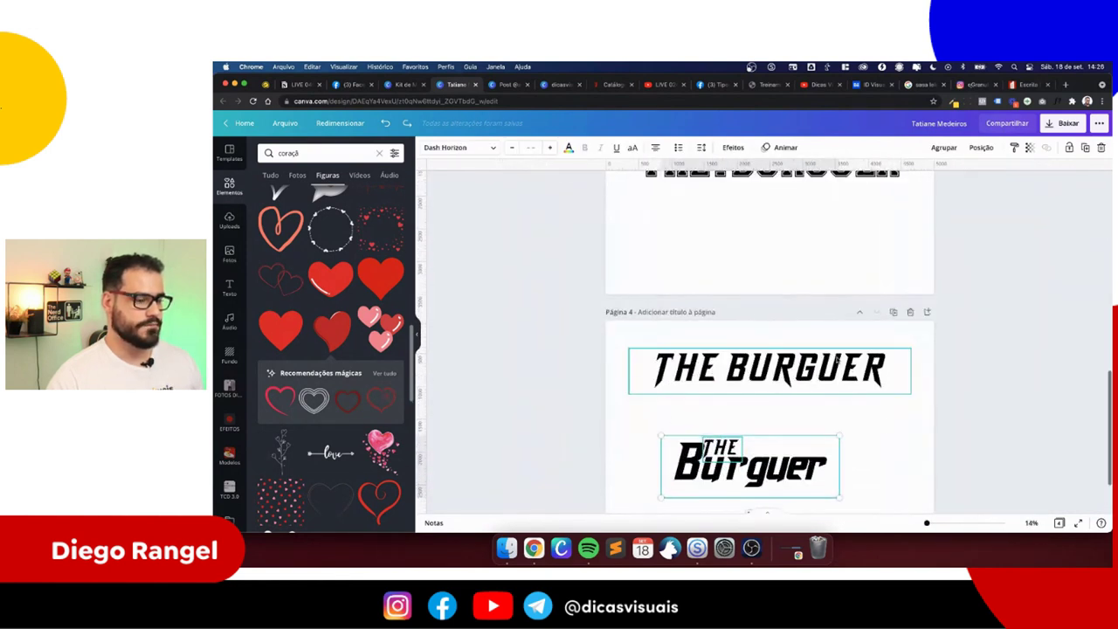
- Add a blank page 5 and paste the Burguer logo centred on it
left_click(928, 312)
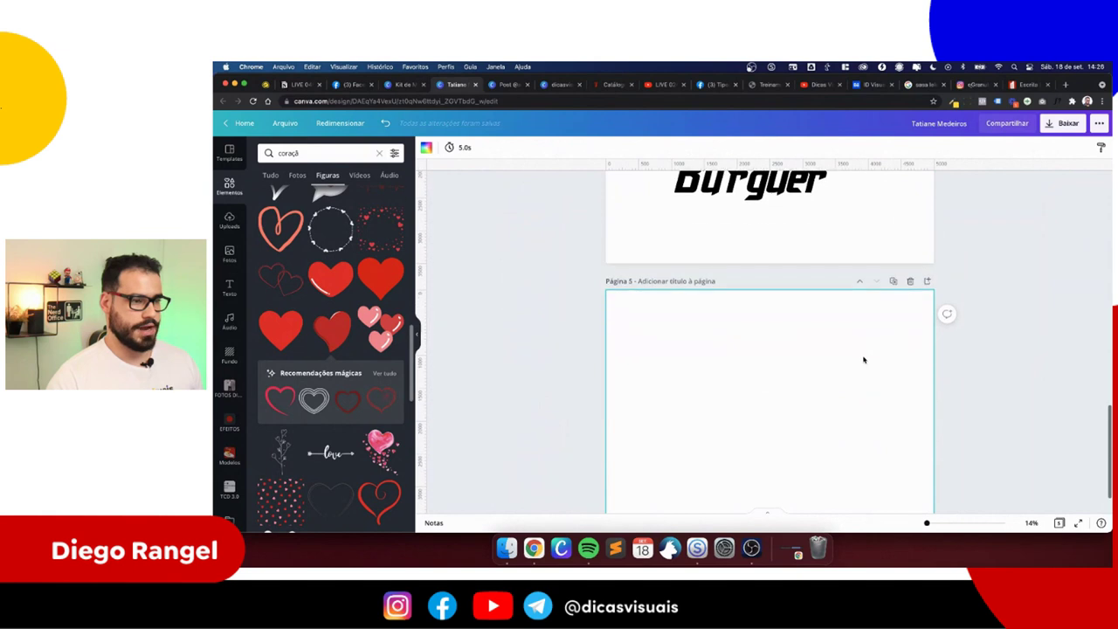
scroll(863, 361, "up", 2)
left_click(719, 292)
scroll(725, 349, "down", 5)
left_click(730, 379)
key("ctrl+v")
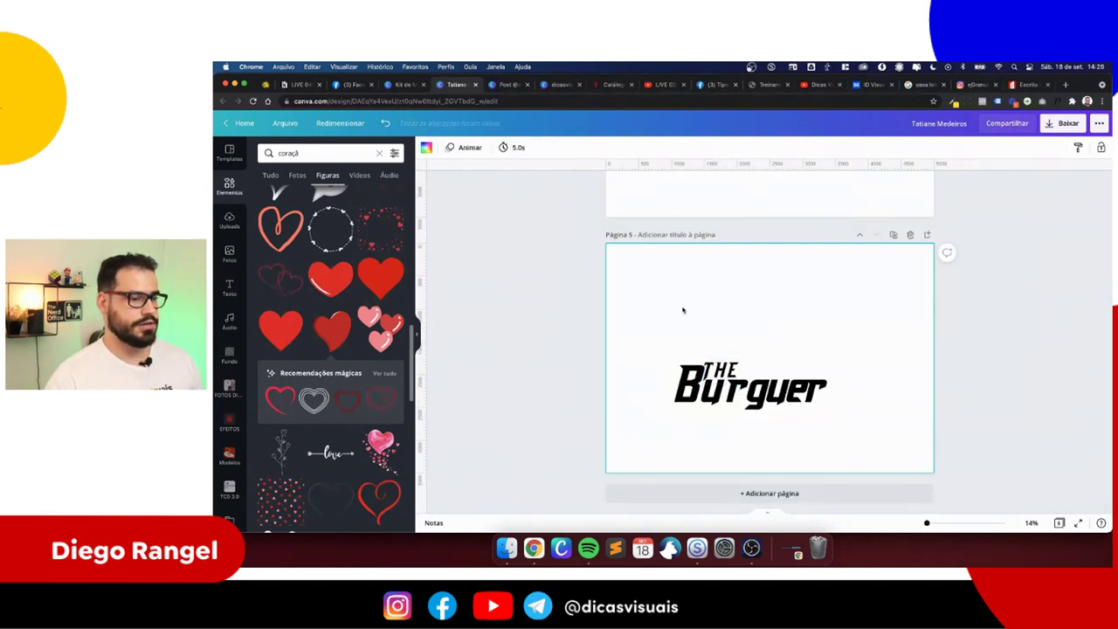
left_click_drag(757, 396, 779, 368)
left_click(792, 299)
- Duplicate page 5 as page 6 and move its logo to the upper-left
left_click(893, 234)
left_click(768, 367)
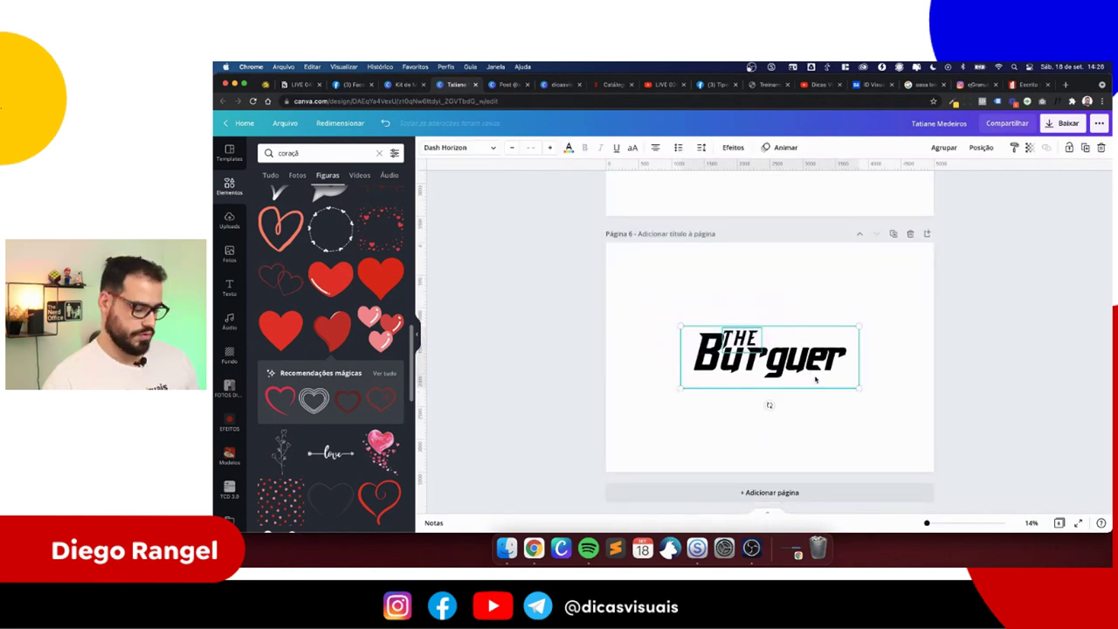
left_click_drag(817, 378, 750, 304)
left_click(714, 341)
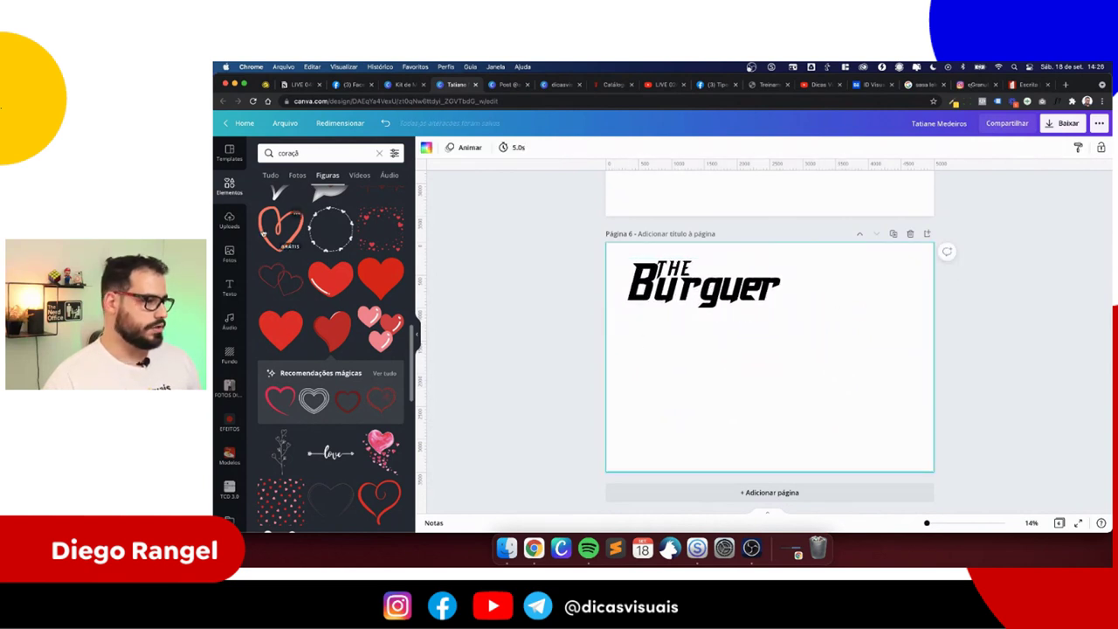
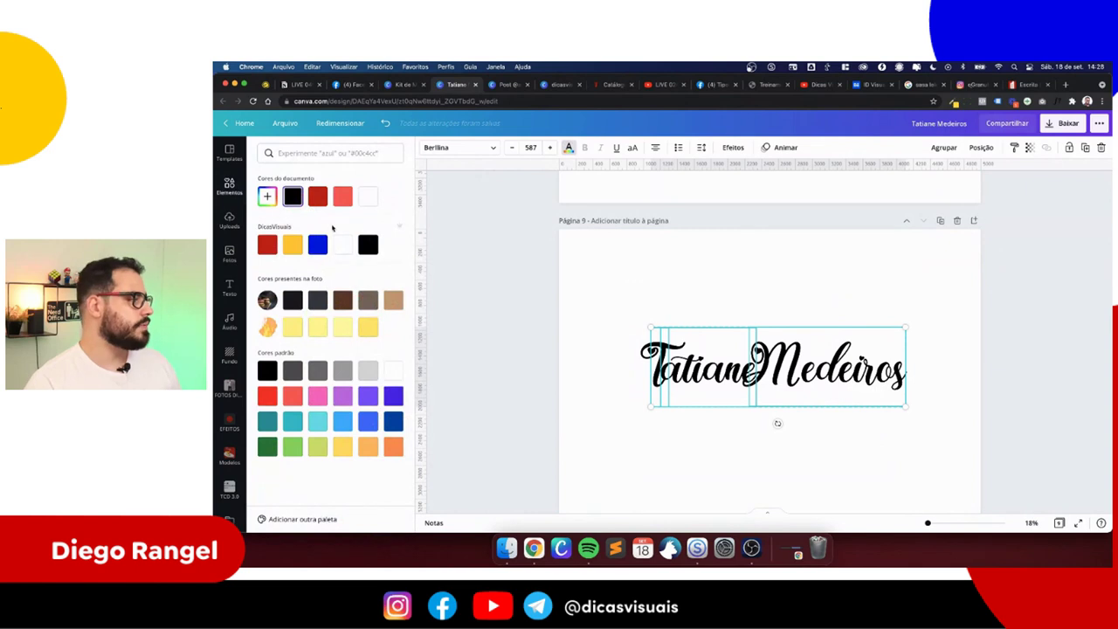
- Make page 9's script name logo coral red and add a blank page 10 after it
left_click(342, 195)
left_click(639, 425)
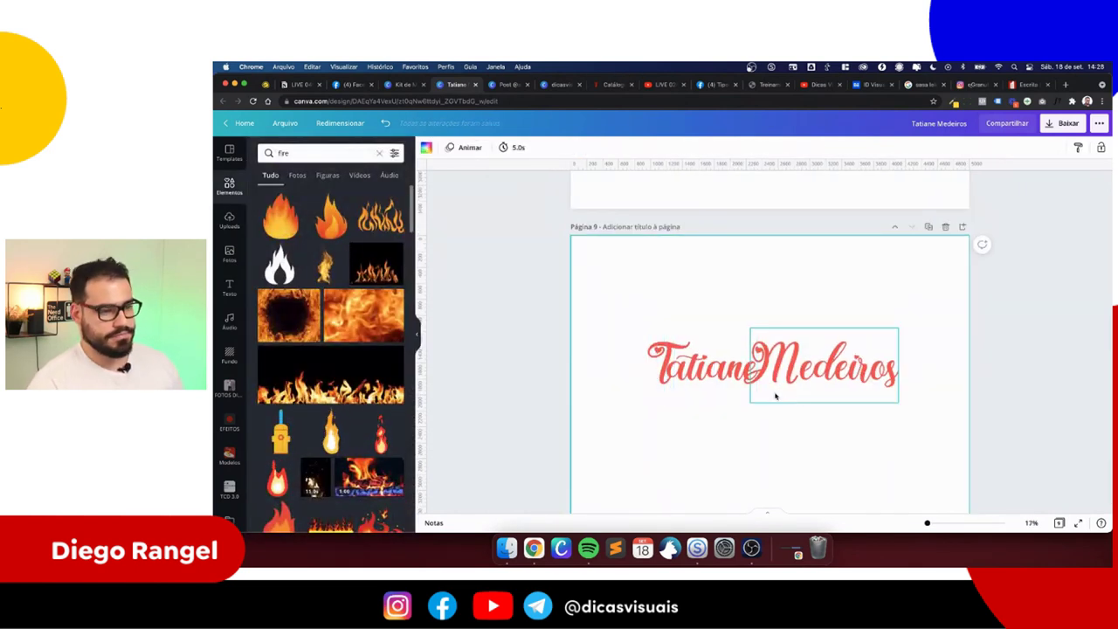
scroll(798, 402, "down", 2)
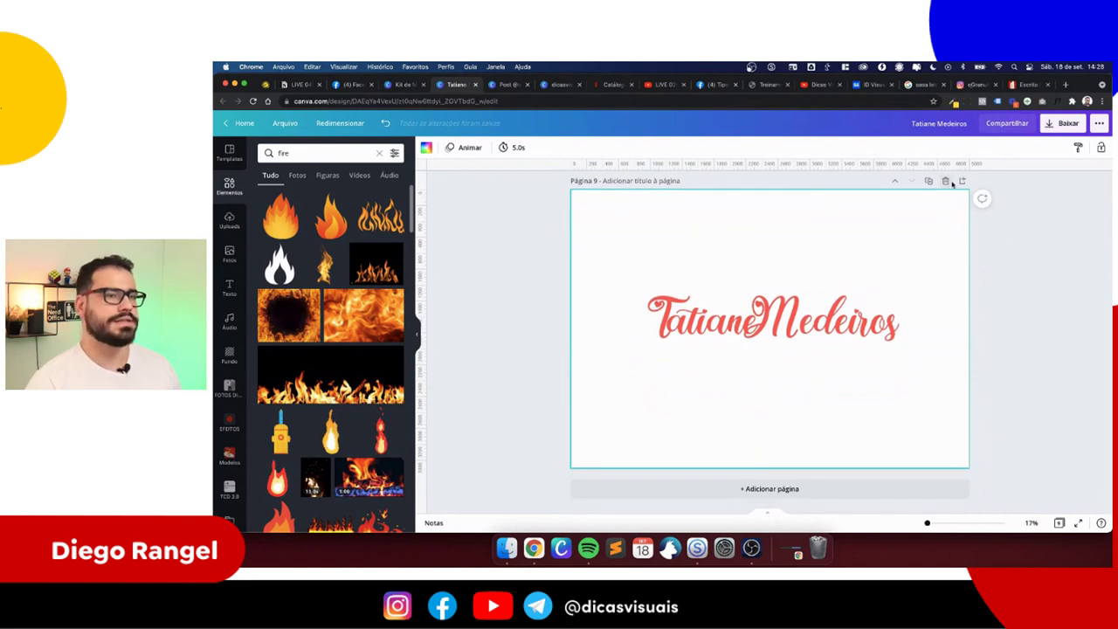
left_click(961, 180)
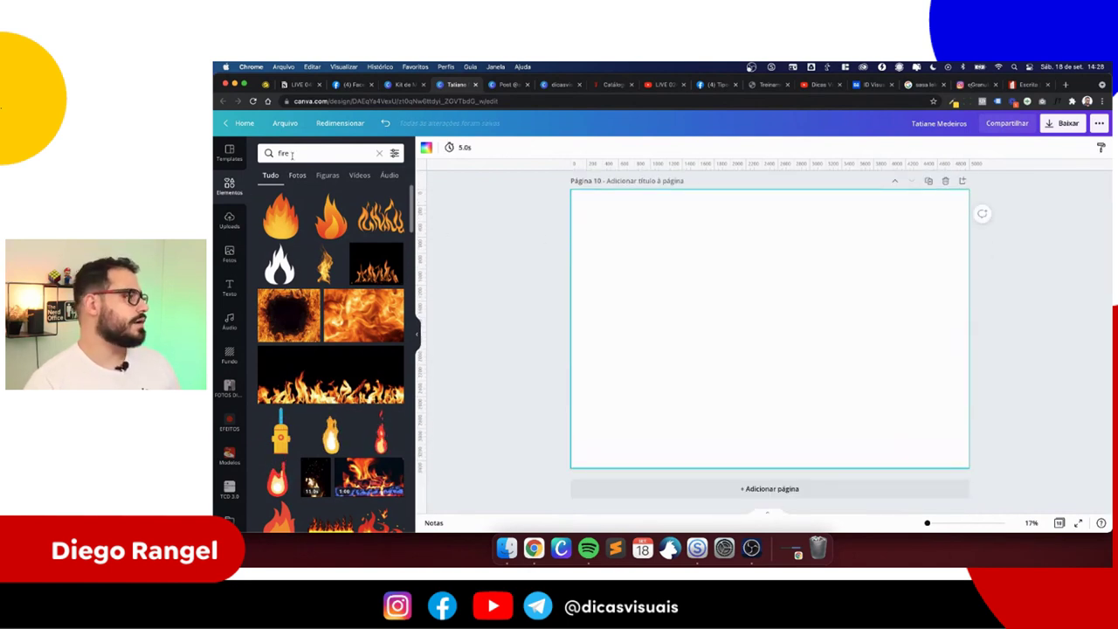
- Replace the old 'fire' Elements search with 'manicure' and run it
double_click(289, 153)
type("manicure")
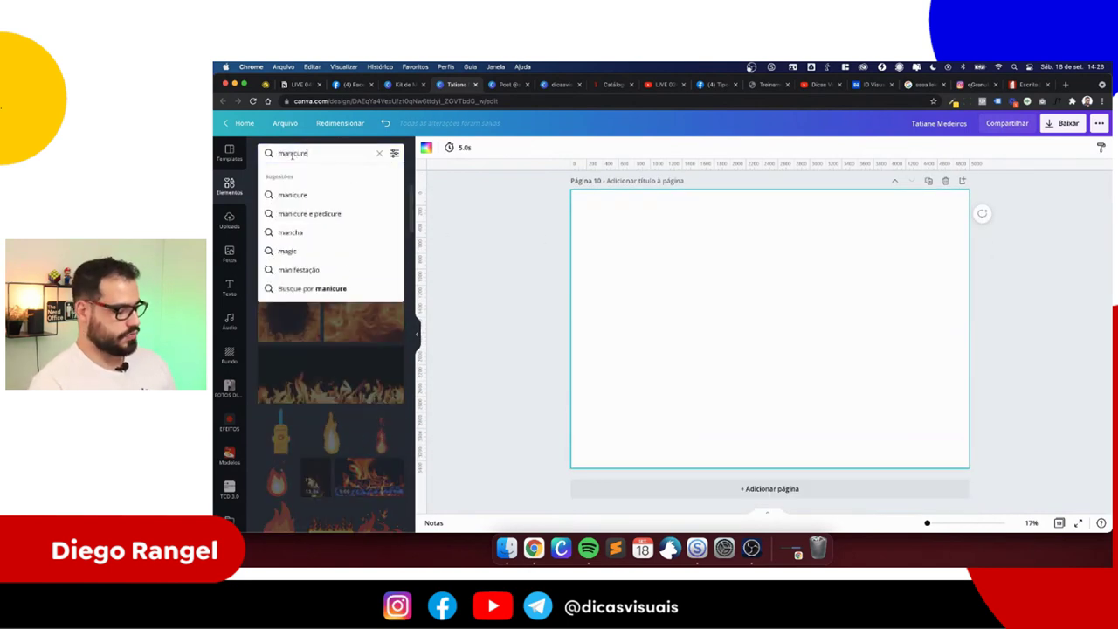
key("Return")
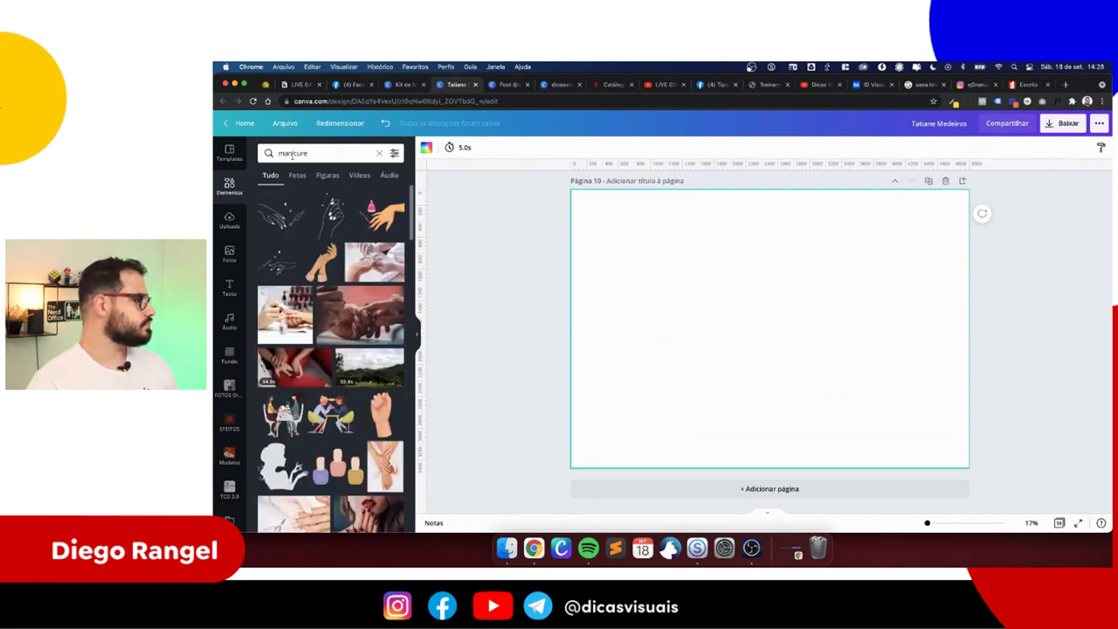
- Drop a manicure photo onto page 10 and crop it to cover the whole page
left_click_drag(379, 296, 585, 295)
double_click(636, 317)
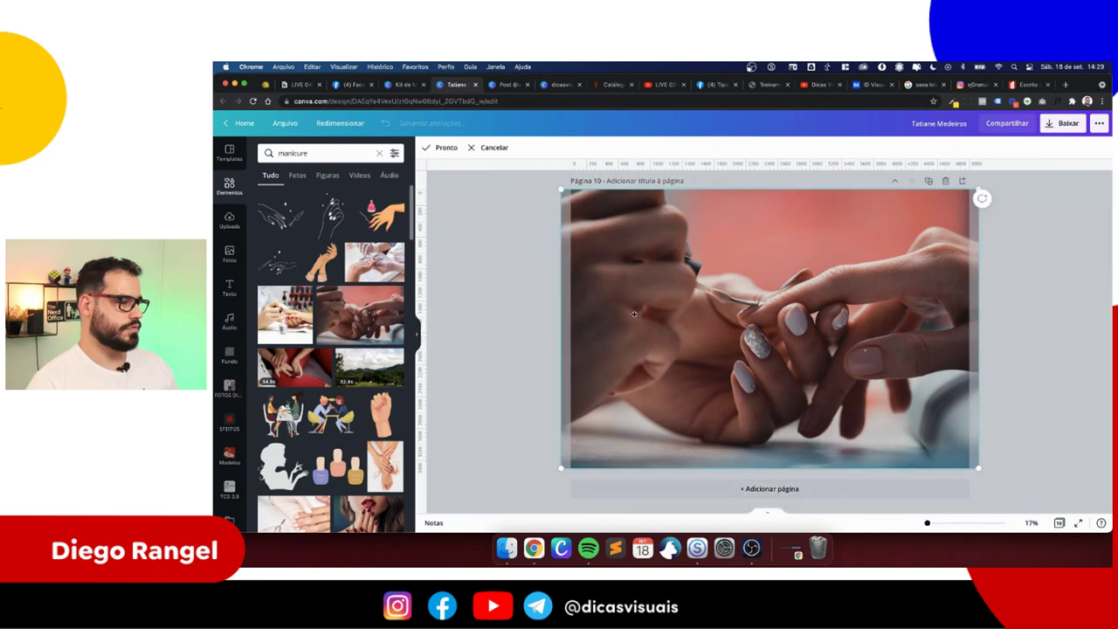
scroll(670, 429, "down", 2)
left_click_drag(614, 454, 557, 489)
left_click_drag(742, 404, 747, 411)
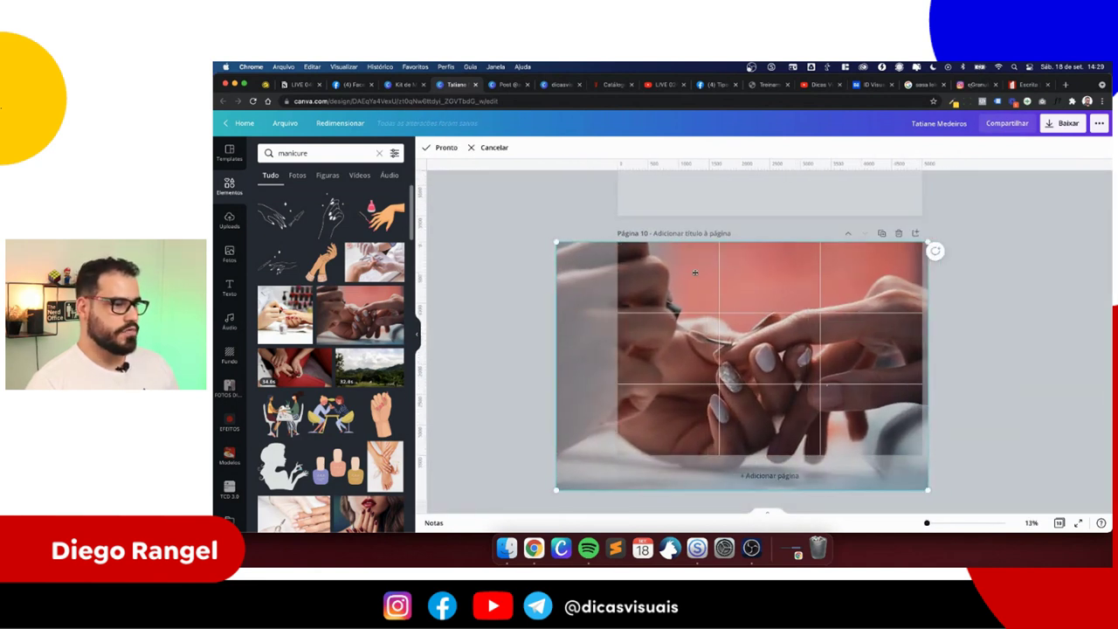
left_click(440, 150)
scroll(529, 268, "up", 5)
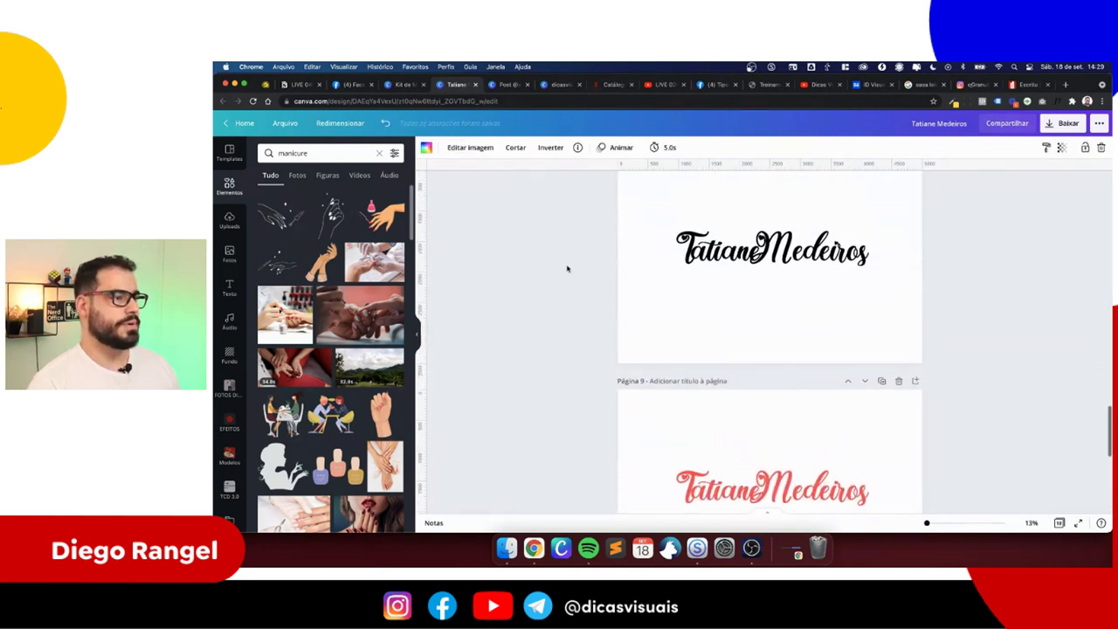
- Paste the copied name logo onto page 10, move it up, make it white and shrink it to 443
left_click_drag(623, 241, 846, 294)
scroll(826, 327, "down", 5)
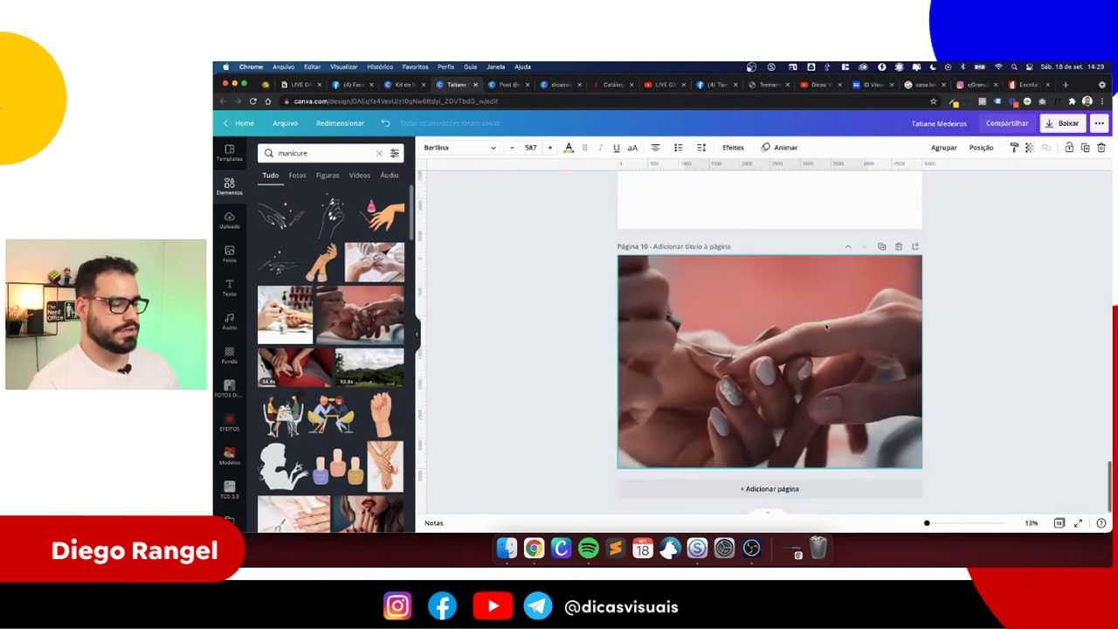
key("super+v")
left_click_drag(770, 367, 770, 318)
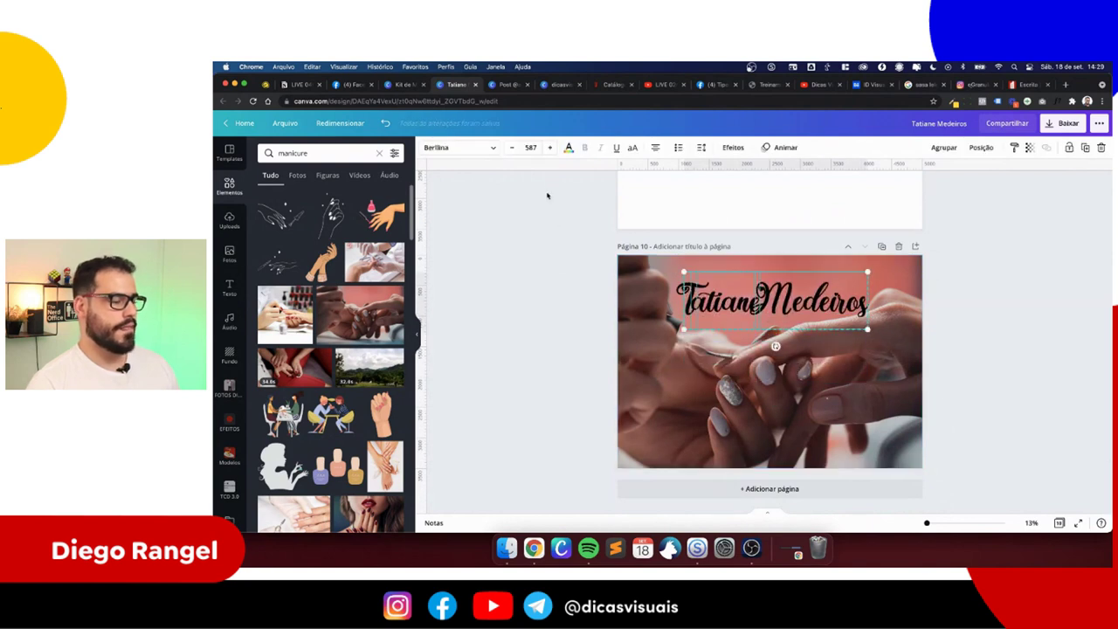
left_click(569, 150)
left_click(341, 244)
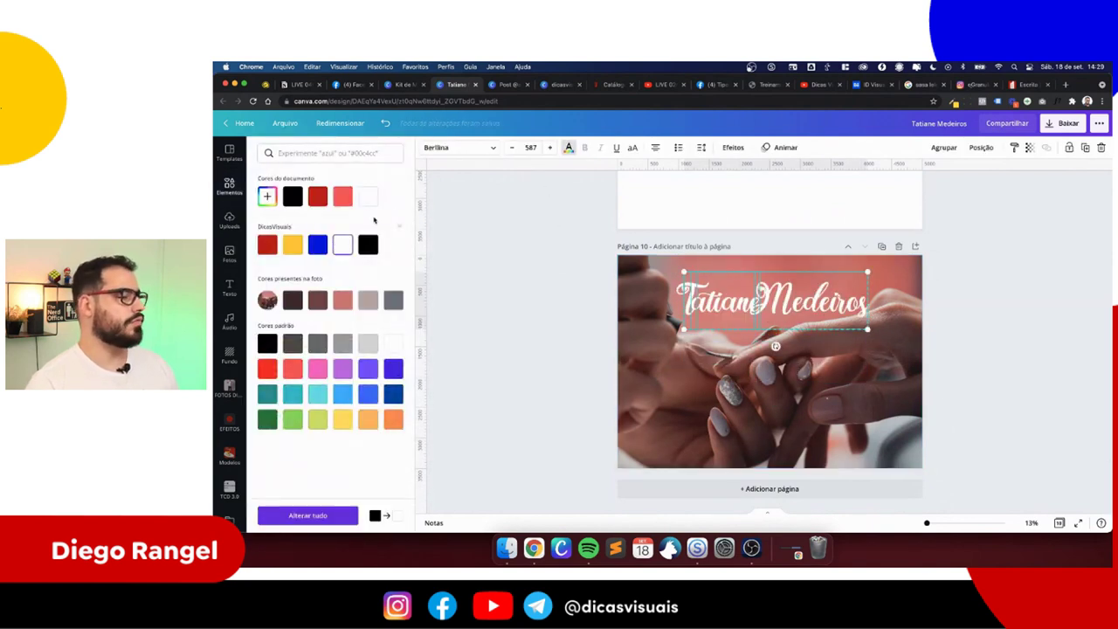
left_click(730, 305)
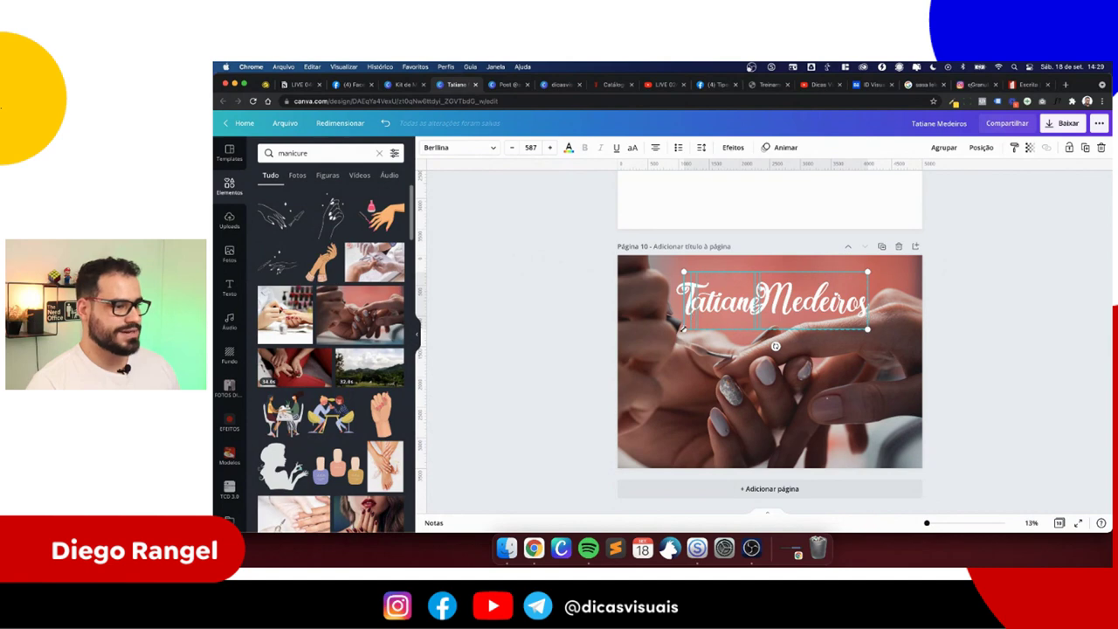
left_click_drag(867, 272, 844, 280)
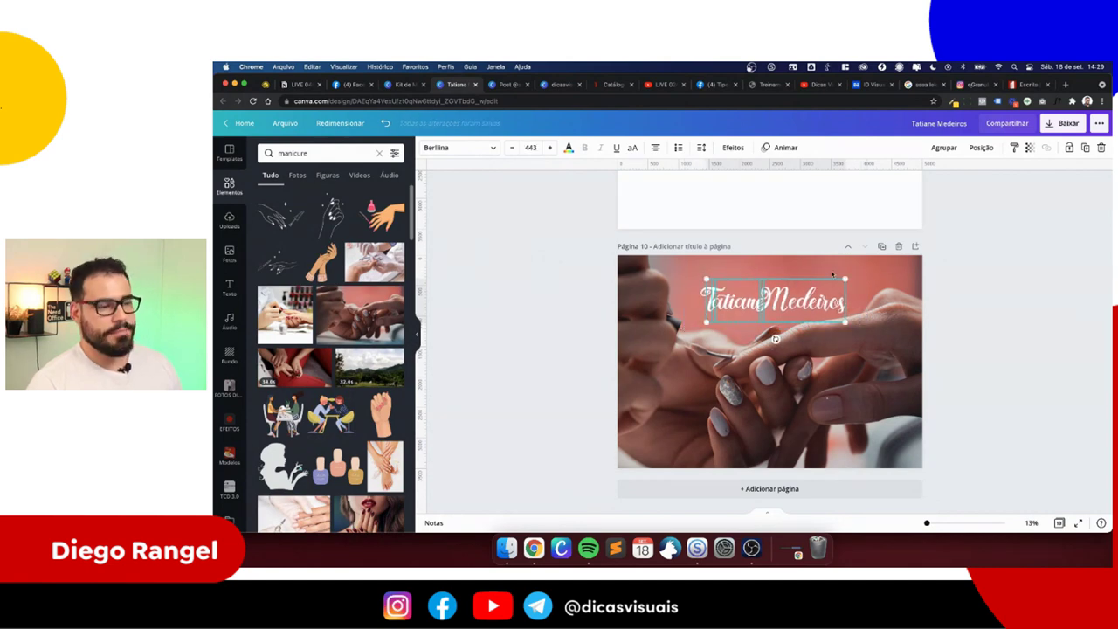
left_click(881, 279)
- Try salmon on the page 10 name logo, then set it back to white
scroll(888, 300, "up", 5)
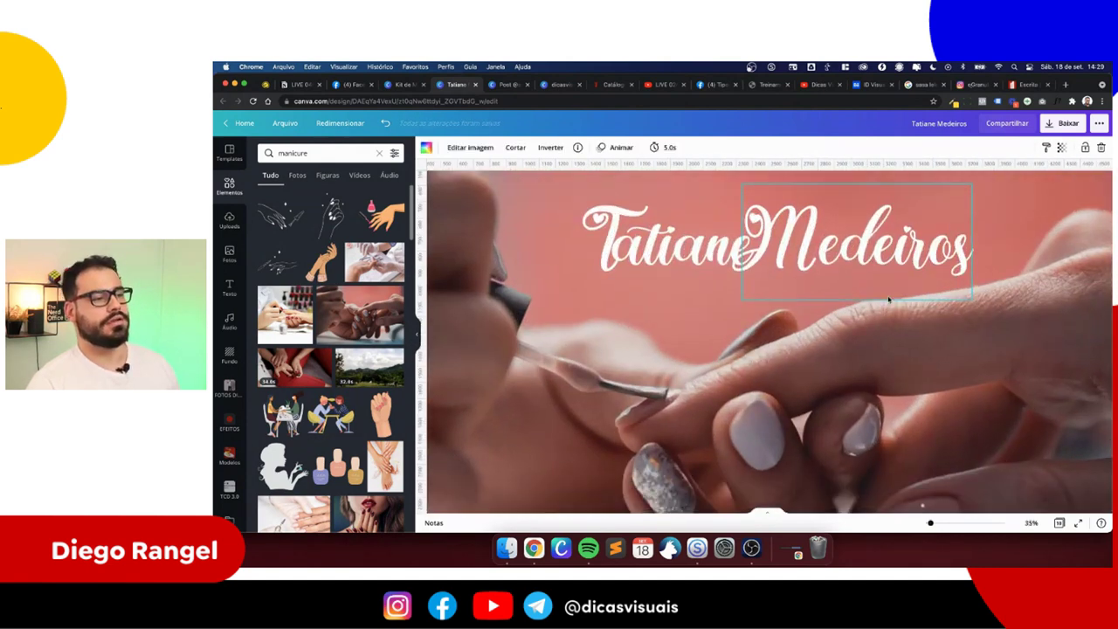
scroll(888, 299, "down", 2)
scroll(889, 299, "up", 5)
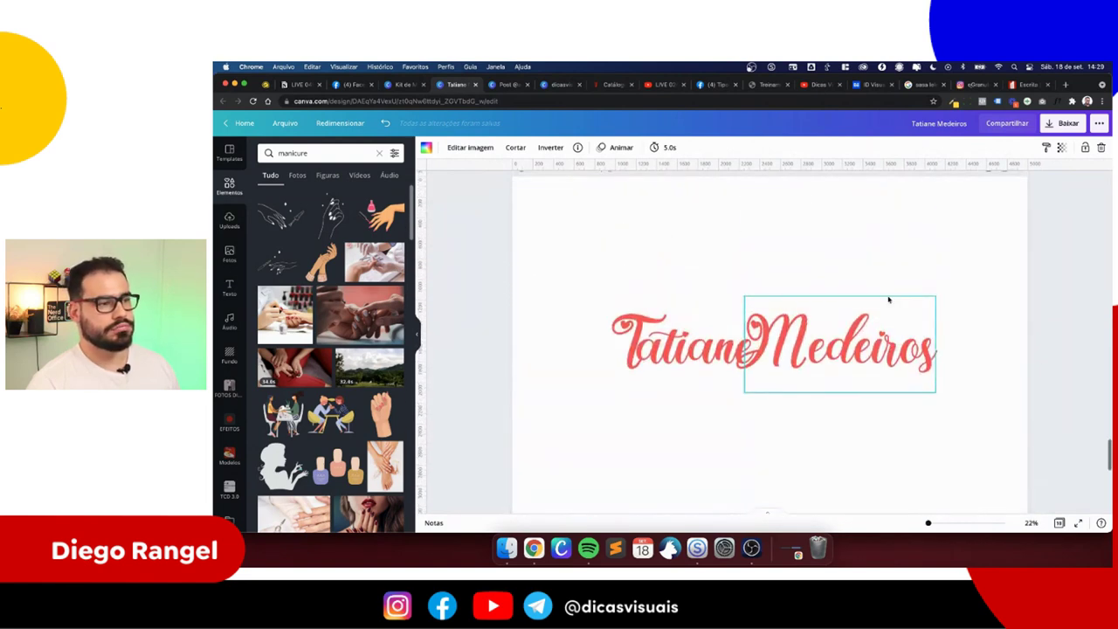
scroll(888, 299, "down", 6)
scroll(802, 280, "up", 2)
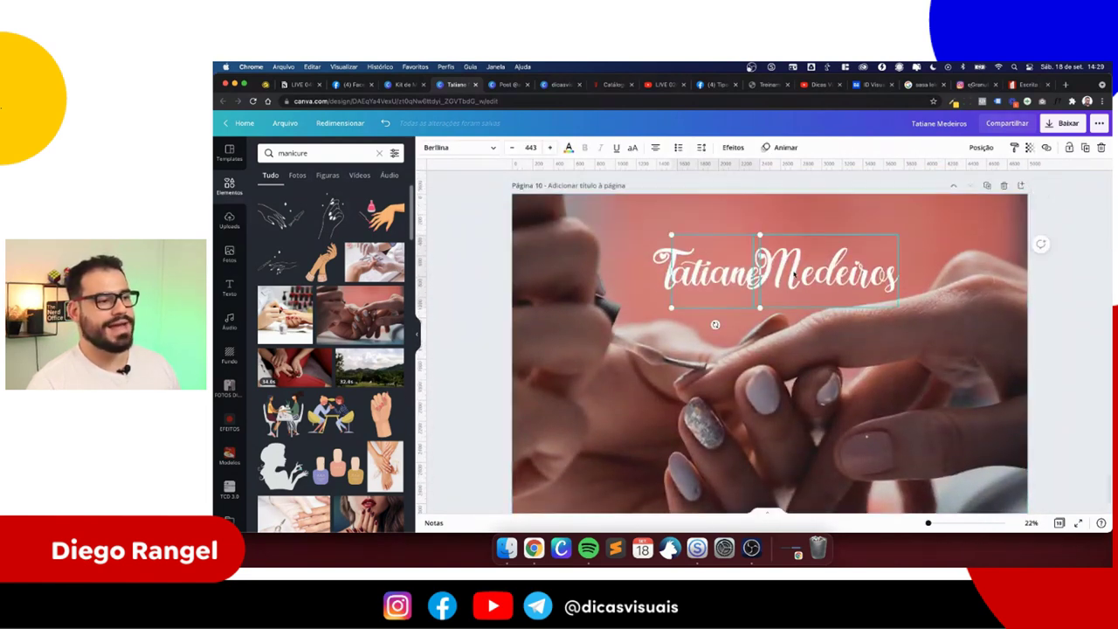
left_click(667, 258)
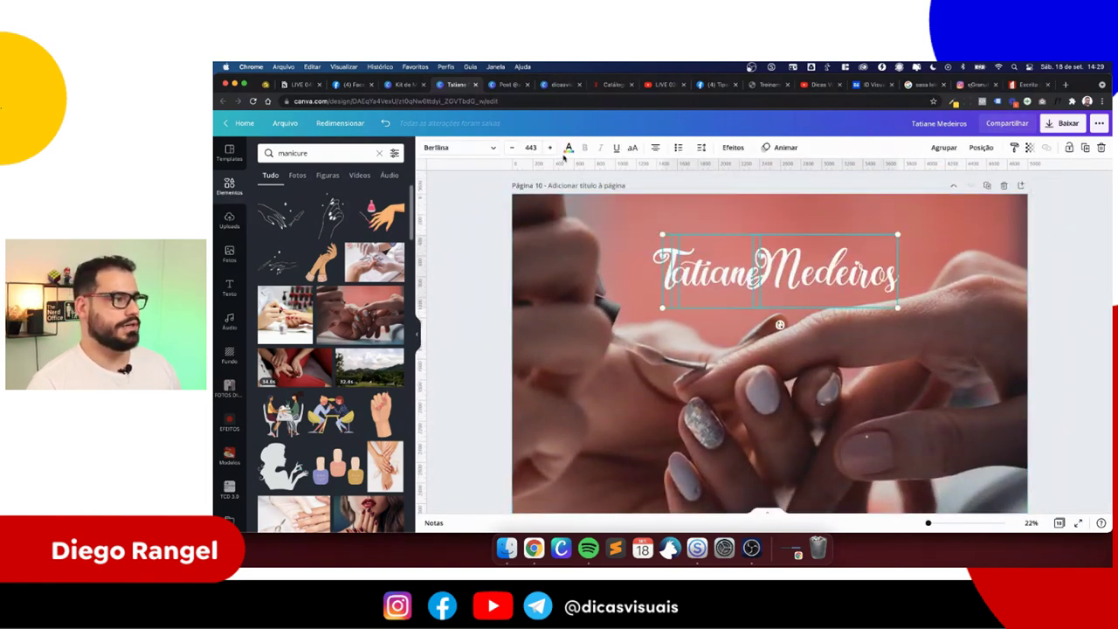
left_click(567, 148)
left_click(343, 195)
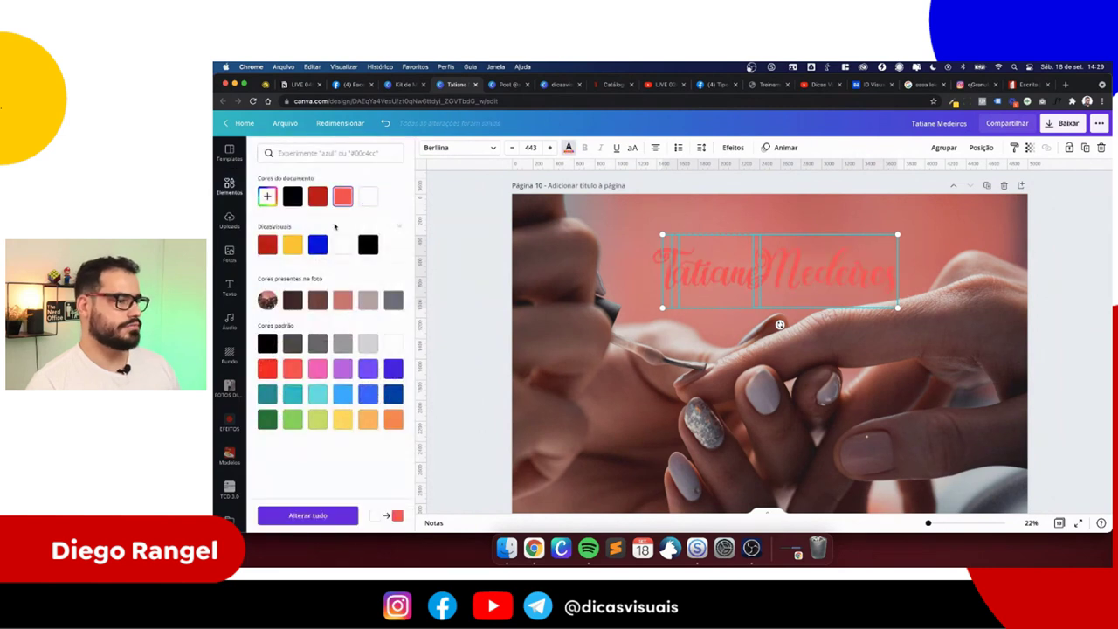
left_click(343, 248)
left_click(462, 262)
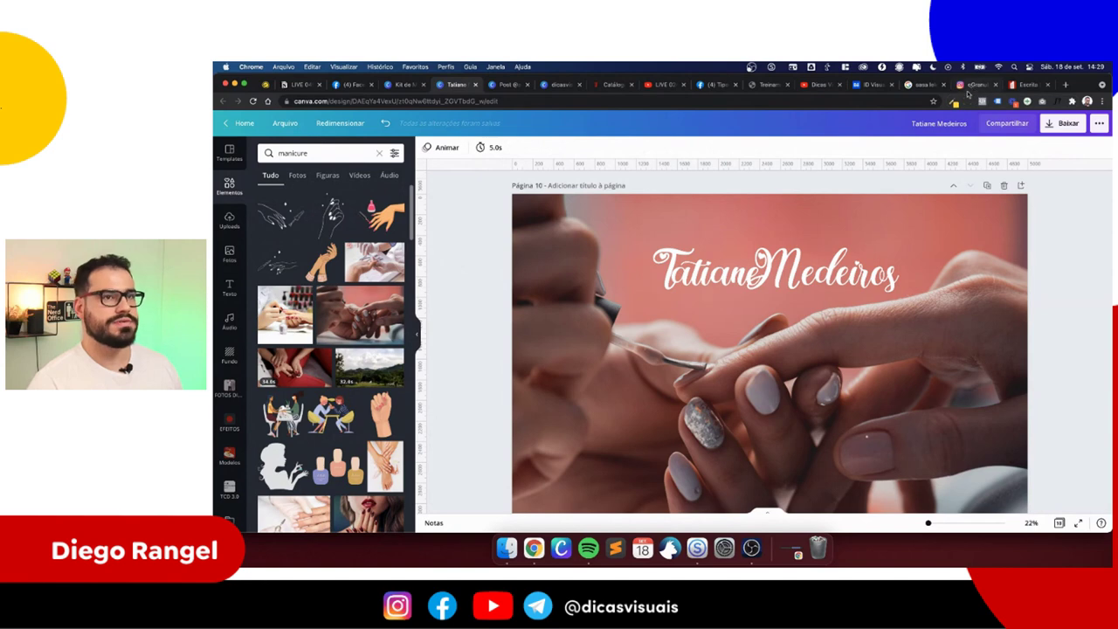
- Go to your own Instagram profile in the Instagram tab
left_click(973, 85)
left_click(876, 123)
left_click(821, 142)
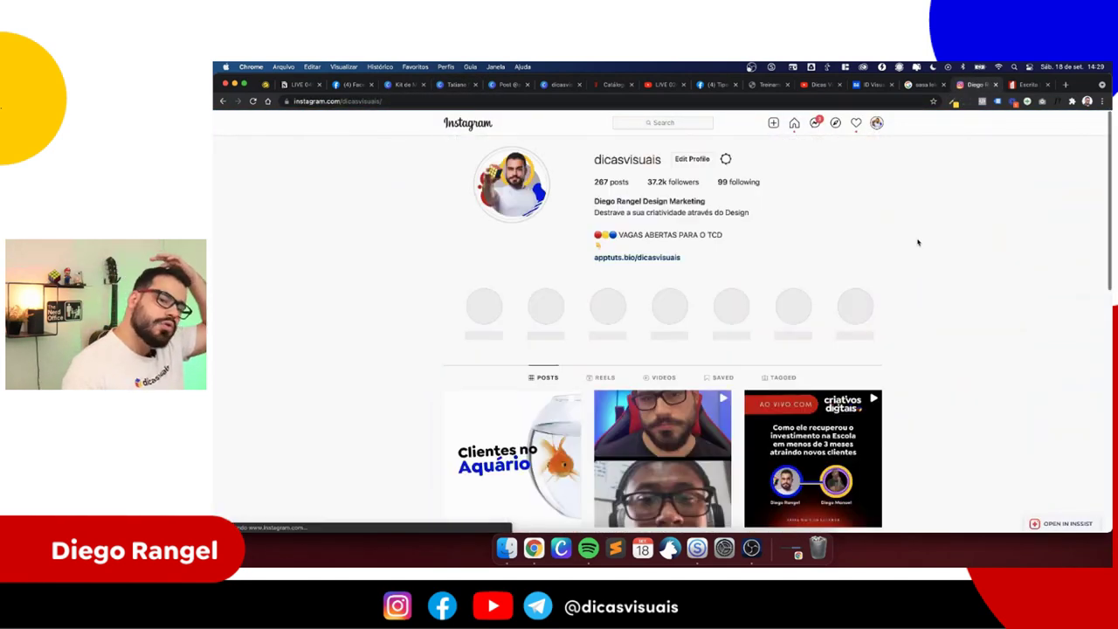
- View three slides of the 'Como usar logotipos' post, close it, and move to the Facebook tab
scroll(917, 243, "down", 5)
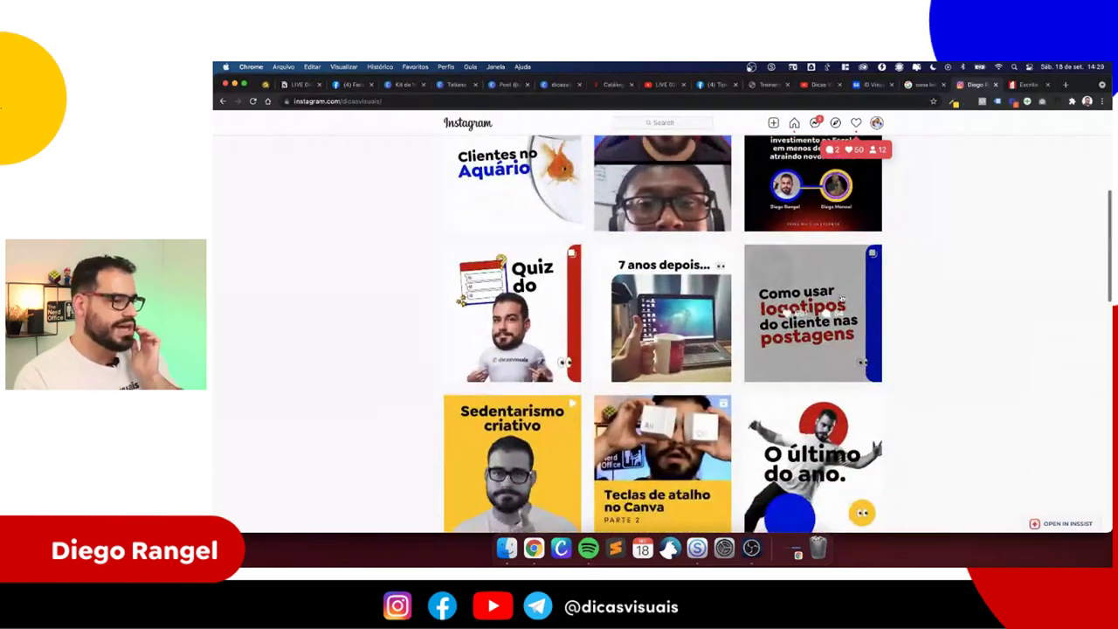
scroll(926, 262, "up", 5)
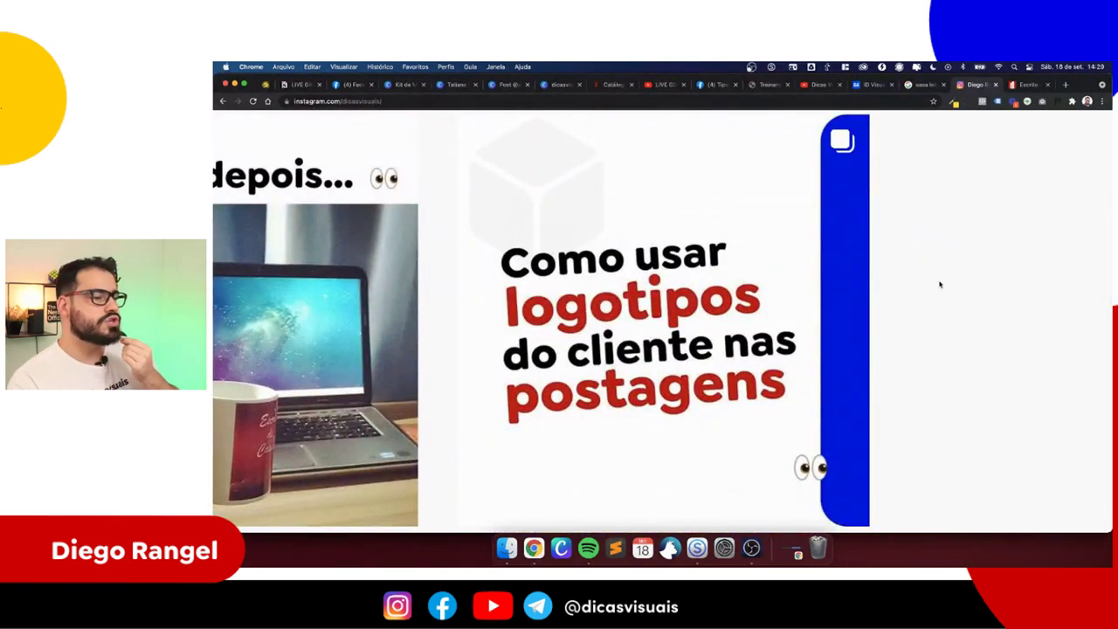
scroll(766, 316, "down", 5)
left_click(807, 303)
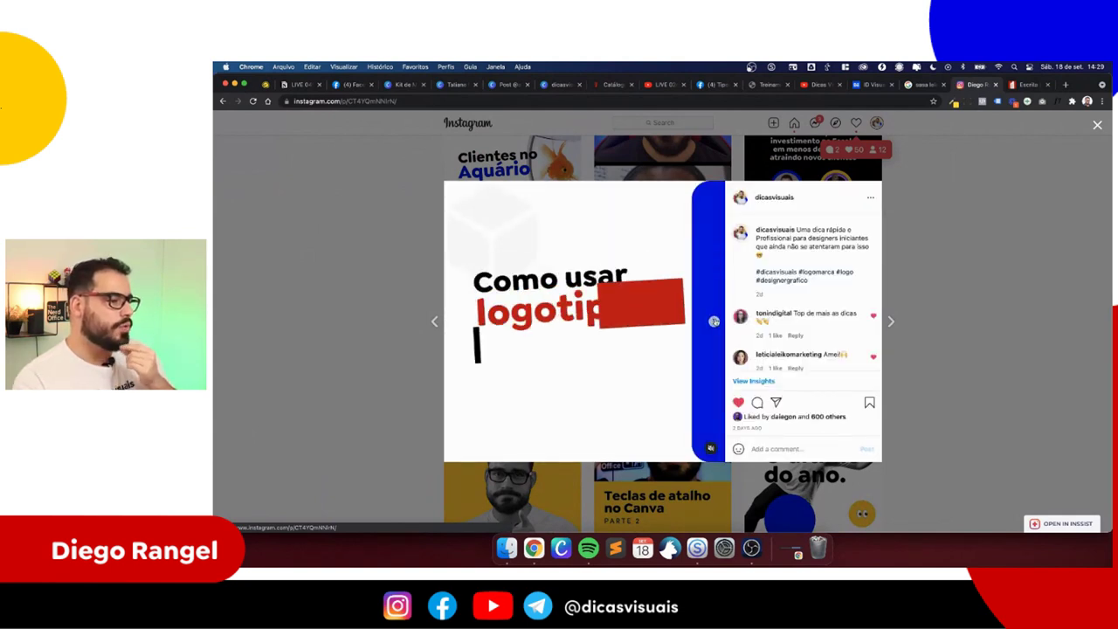
left_click(716, 323)
left_click(715, 323)
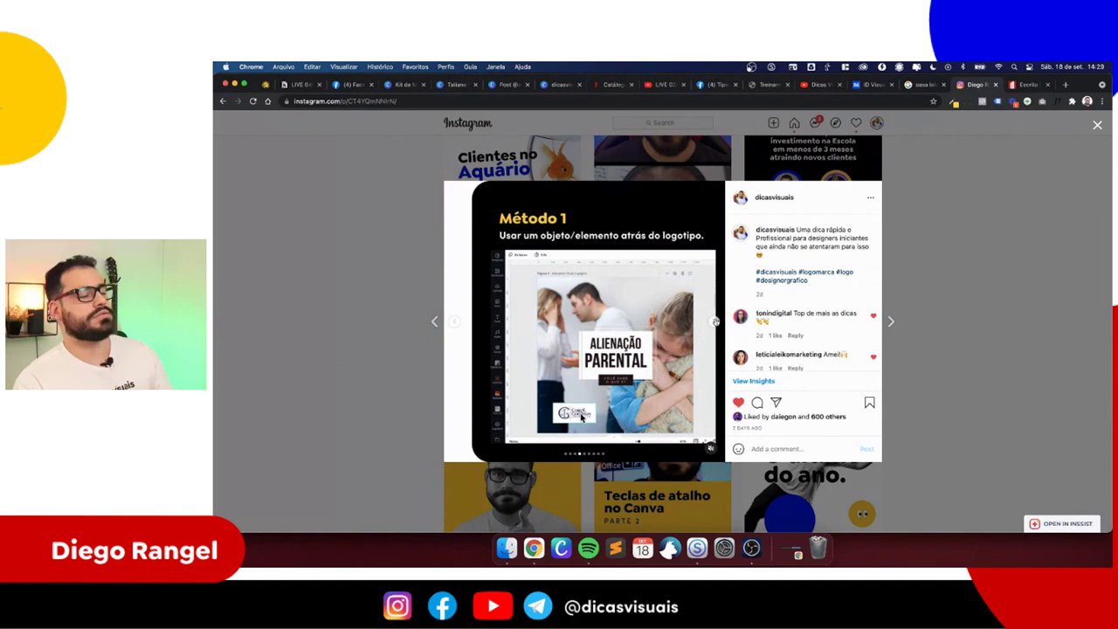
left_click(715, 322)
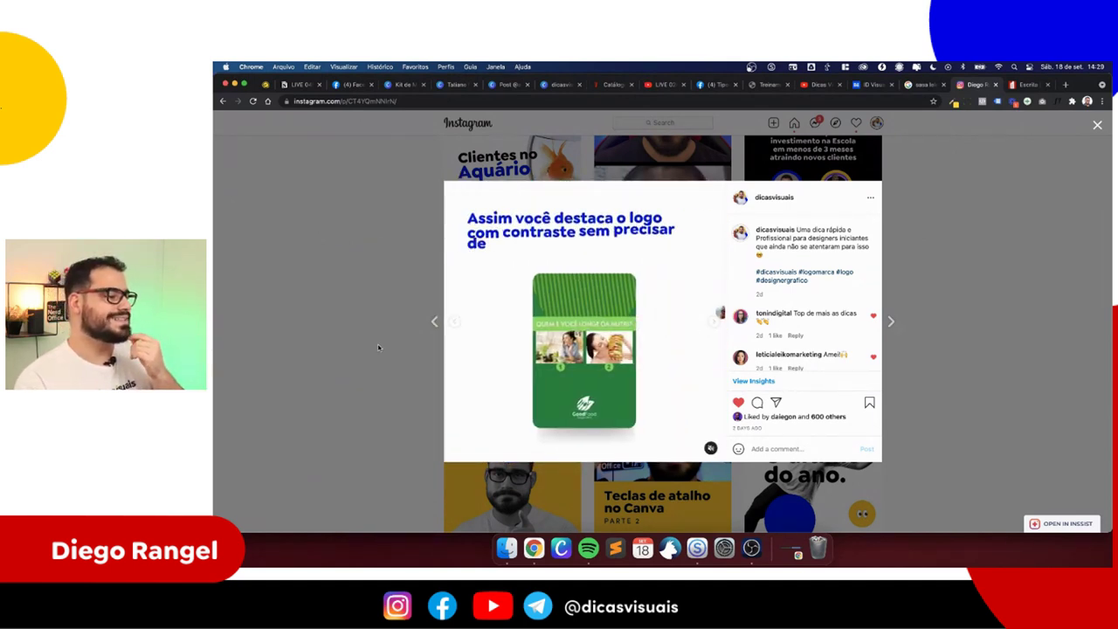
left_click(373, 178)
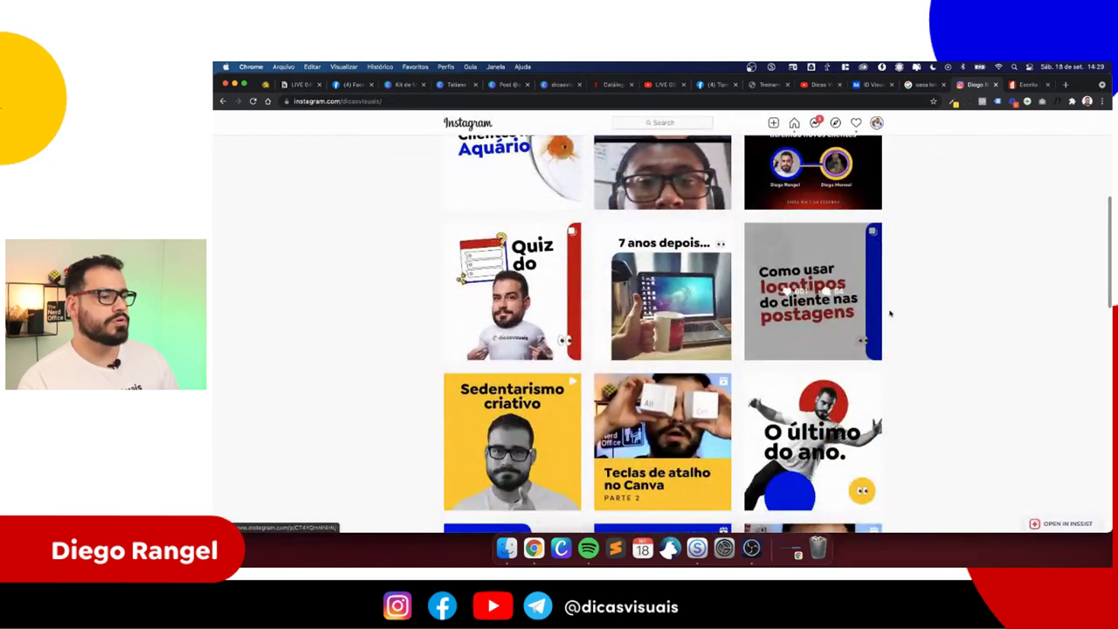
left_click(348, 85)
left_click(303, 87)
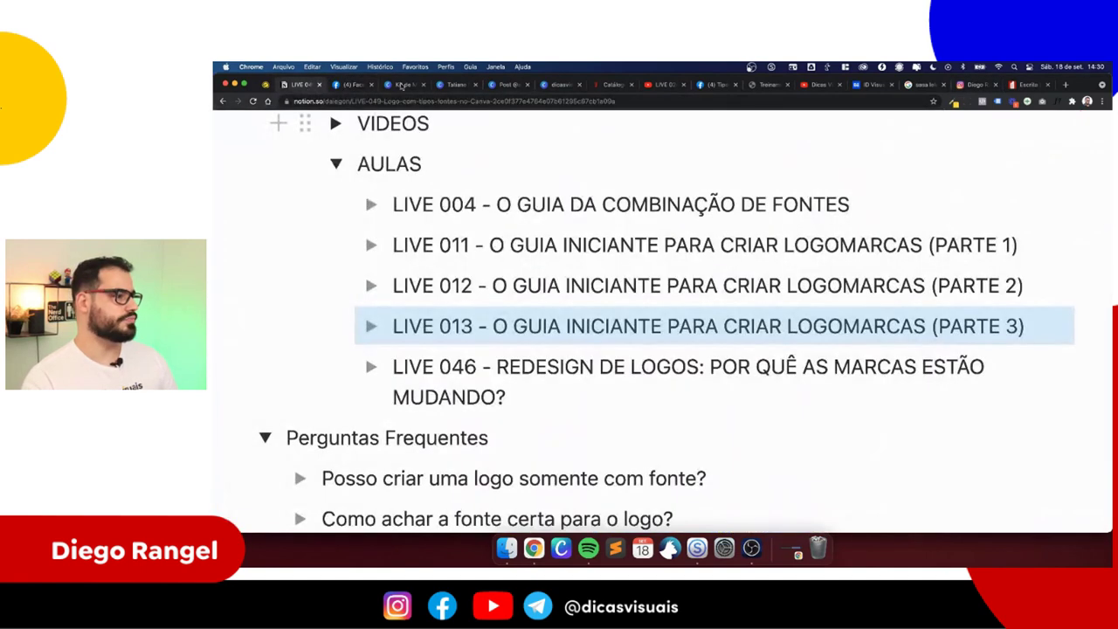
left_click(460, 85)
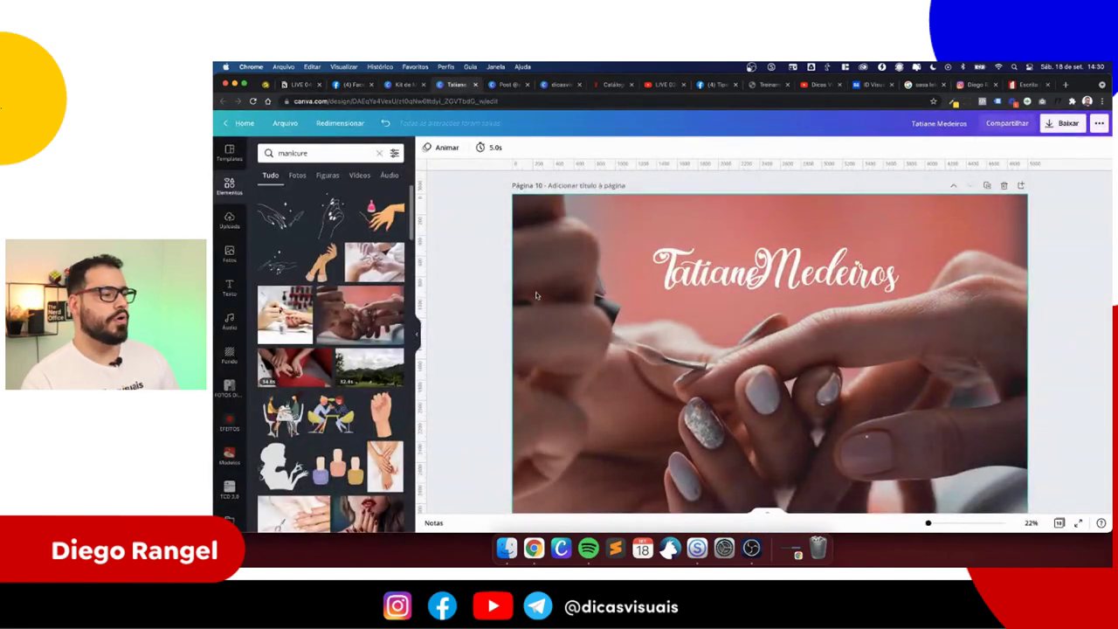
scroll(537, 295, "down", 3)
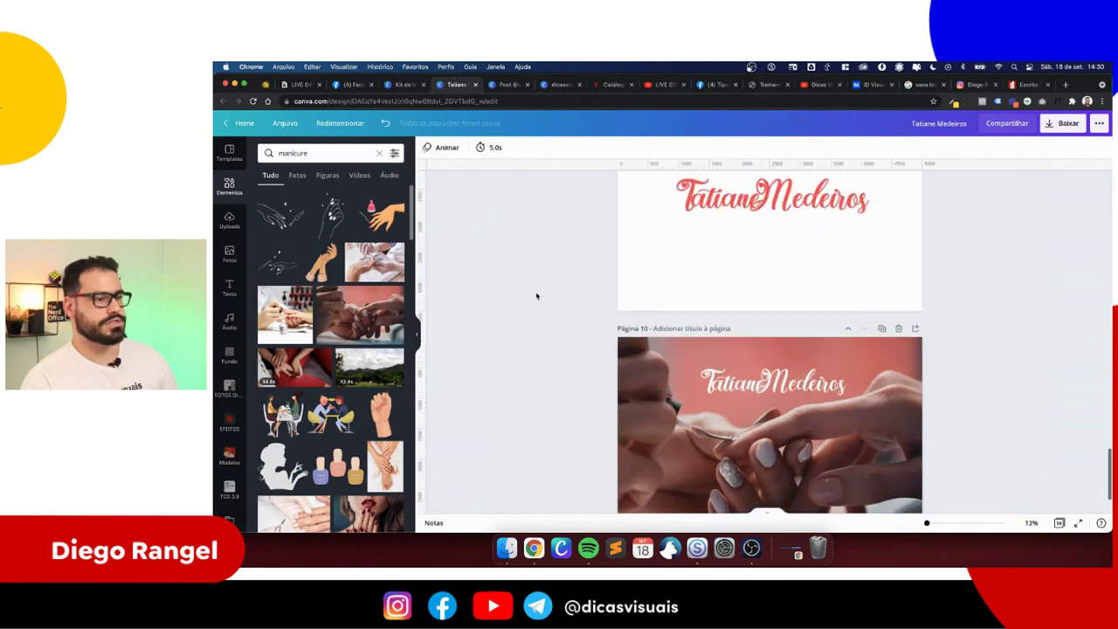
scroll(537, 296, "up", 10)
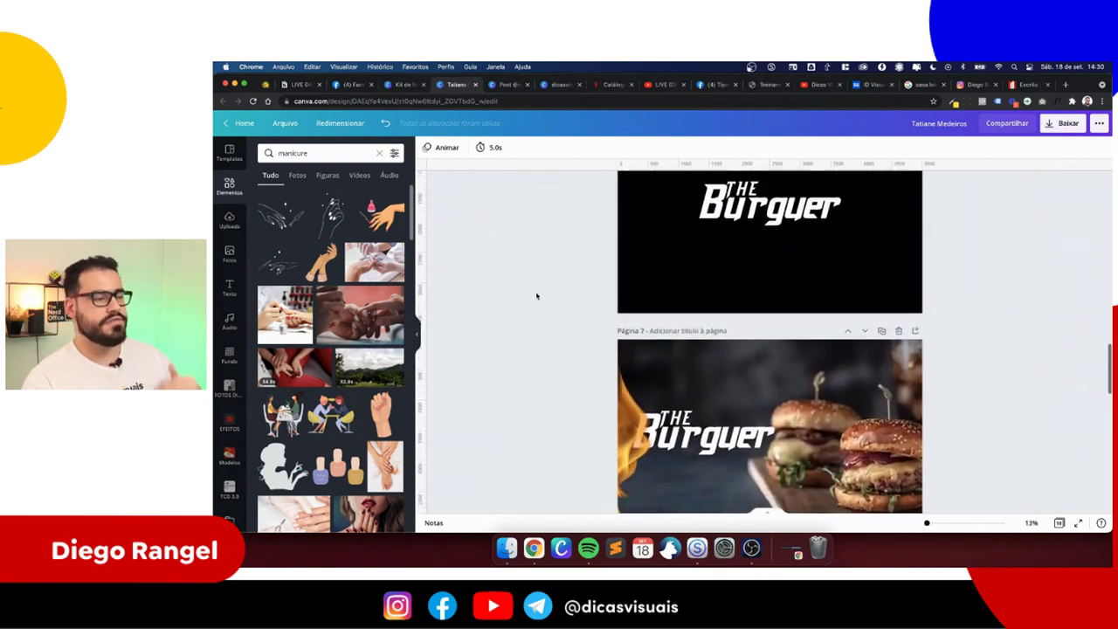
scroll(536, 296, "down", 10)
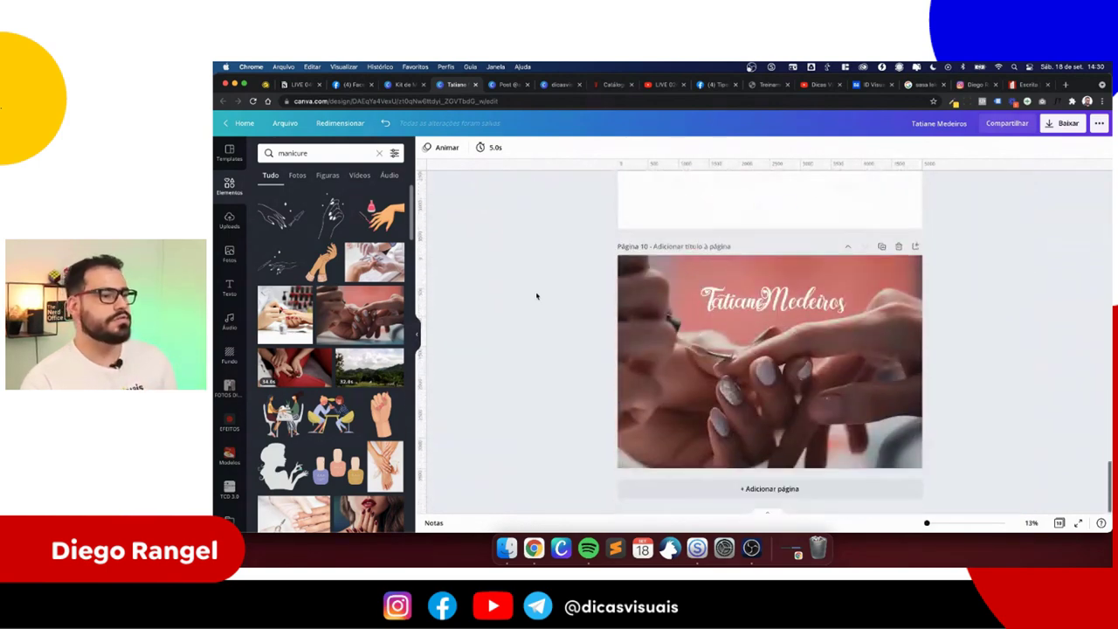
left_click(301, 84)
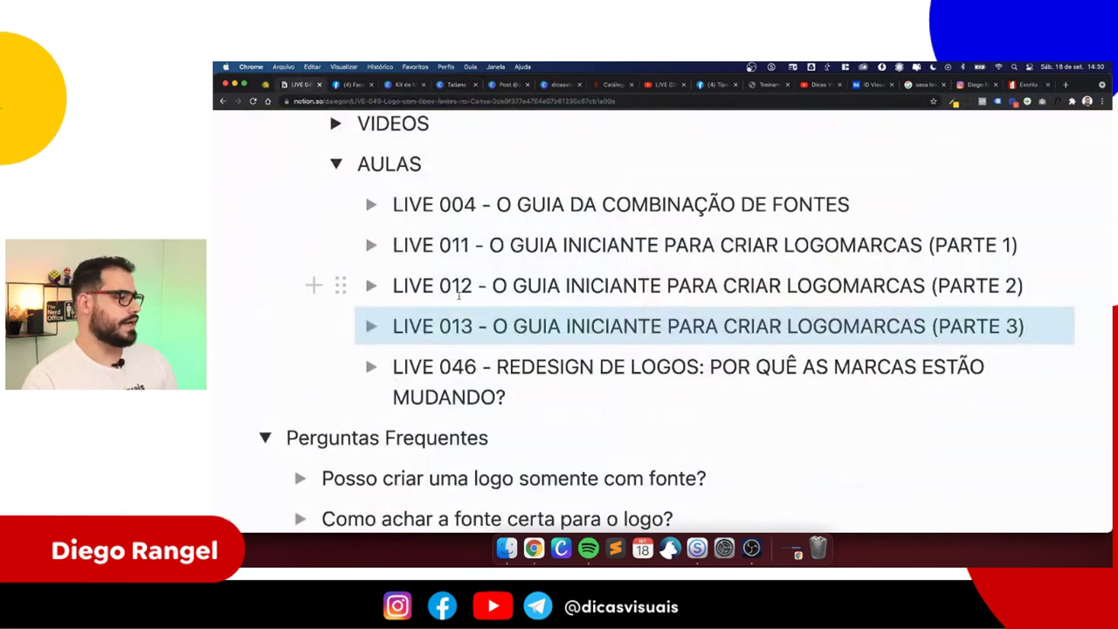
scroll(458, 295, "down", 15)
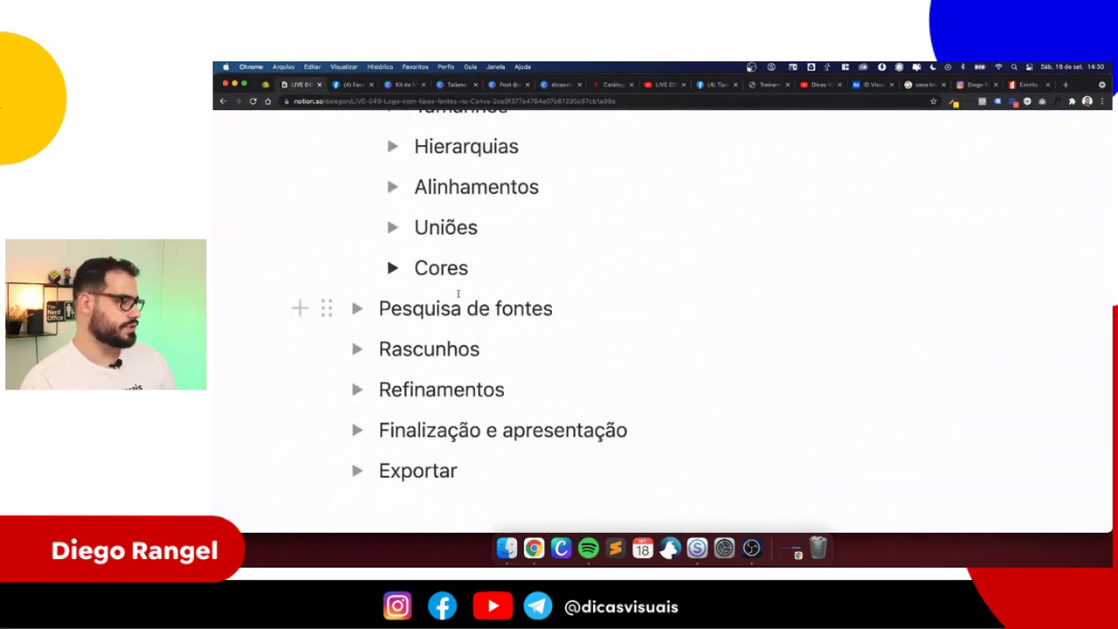
scroll(457, 295, "down", 2)
left_click_drag(487, 384, 654, 382)
left_click(653, 381)
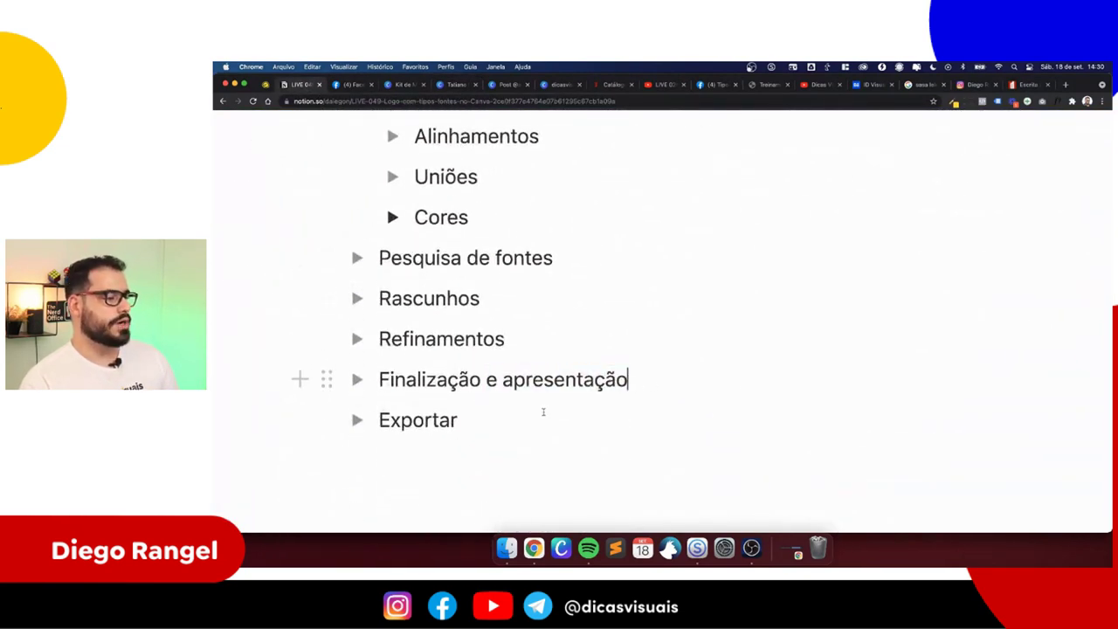
left_click_drag(508, 420, 378, 420)
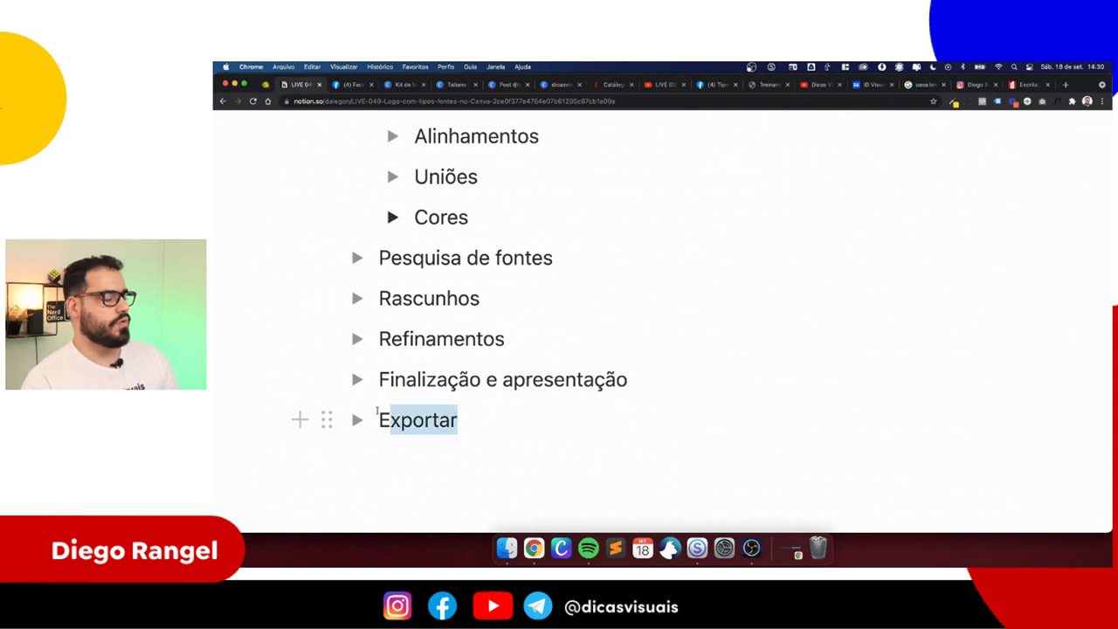
left_click(459, 417)
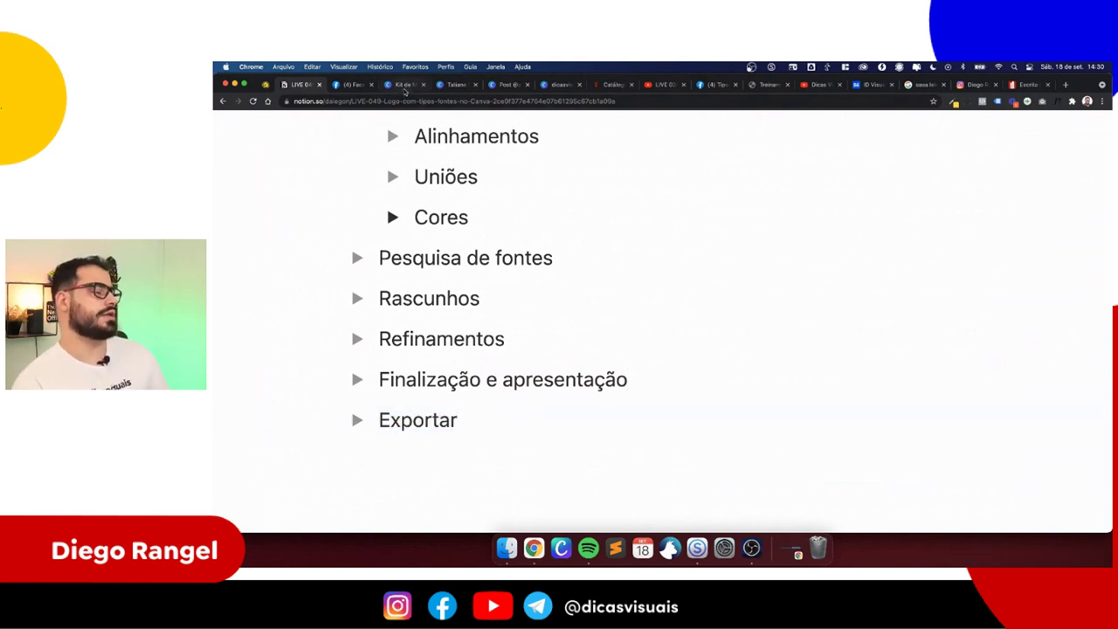
left_click(403, 84)
left_click(456, 85)
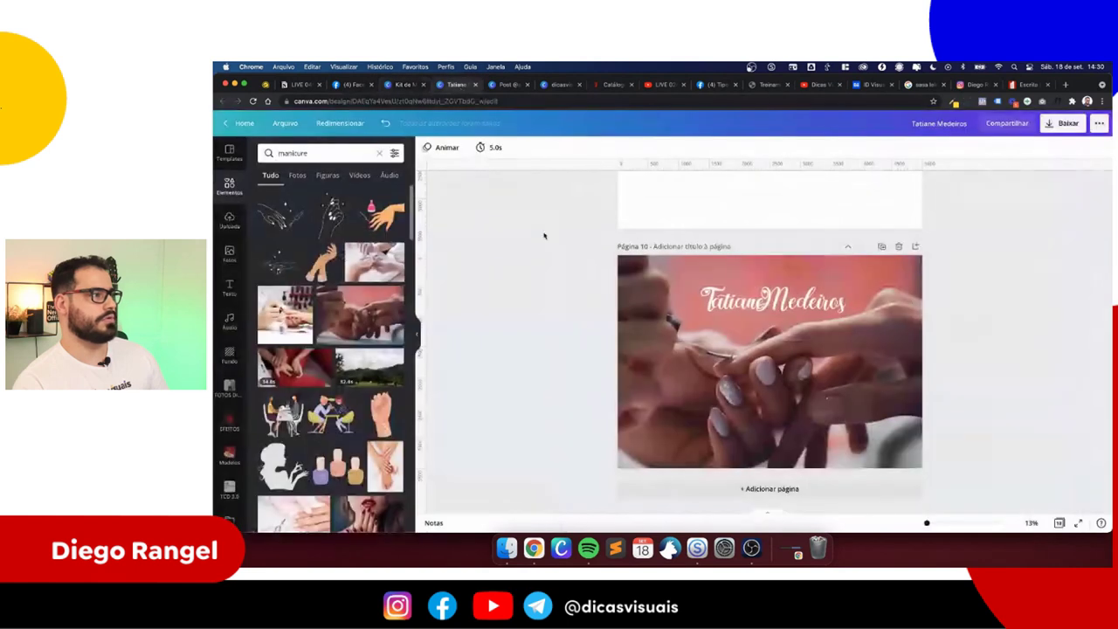
scroll(582, 340, "up", 6)
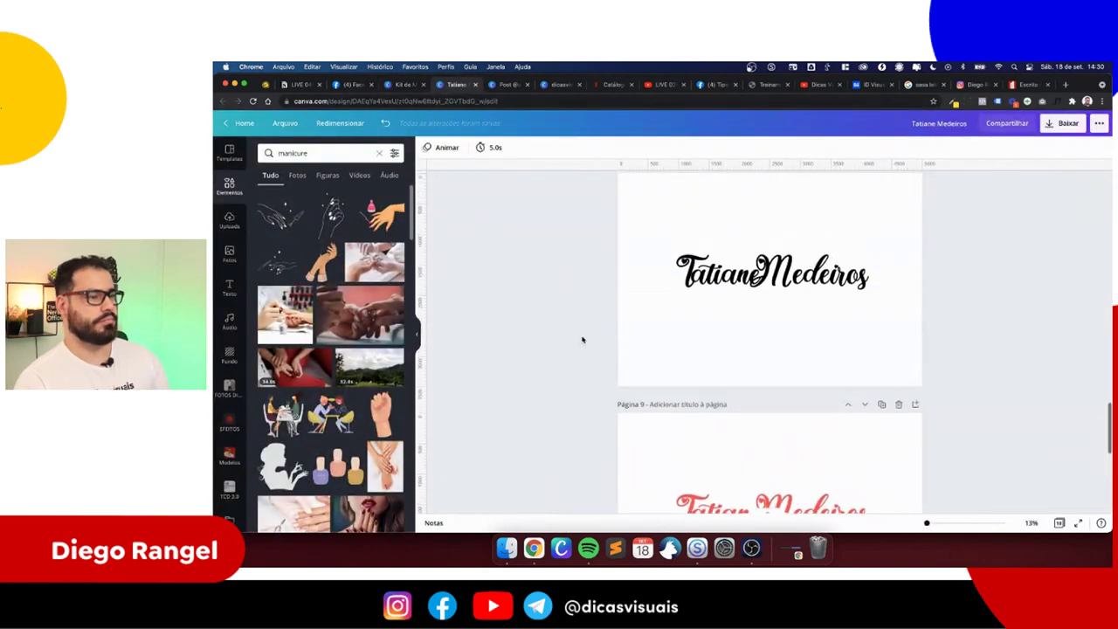
left_click_drag(600, 319, 878, 397)
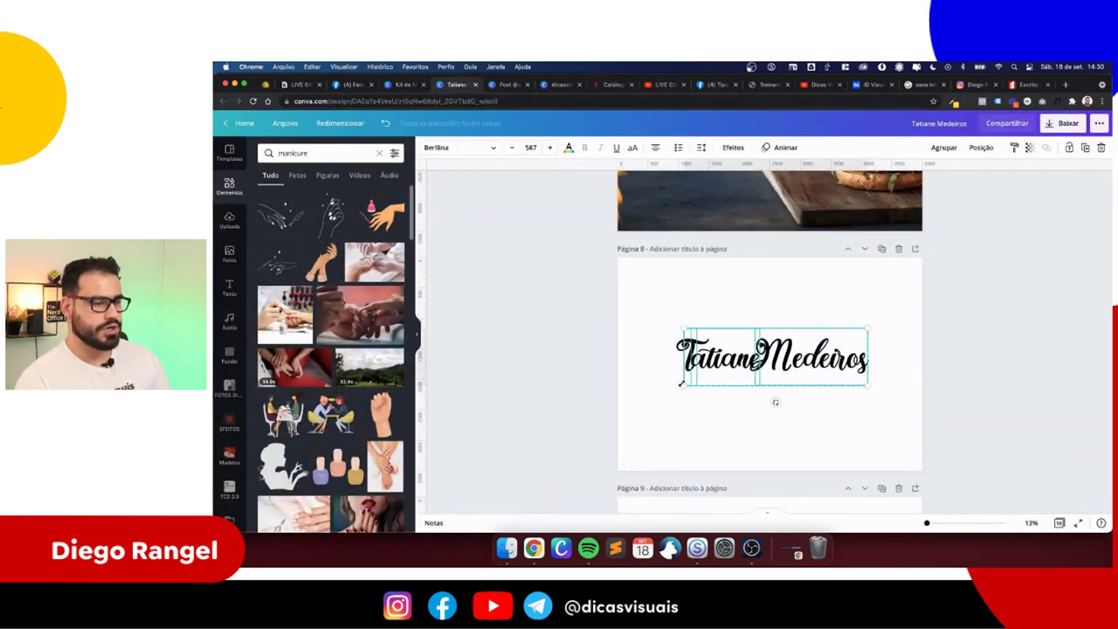
left_click_drag(681, 383, 649, 407)
scroll(655, 367, "down", 3)
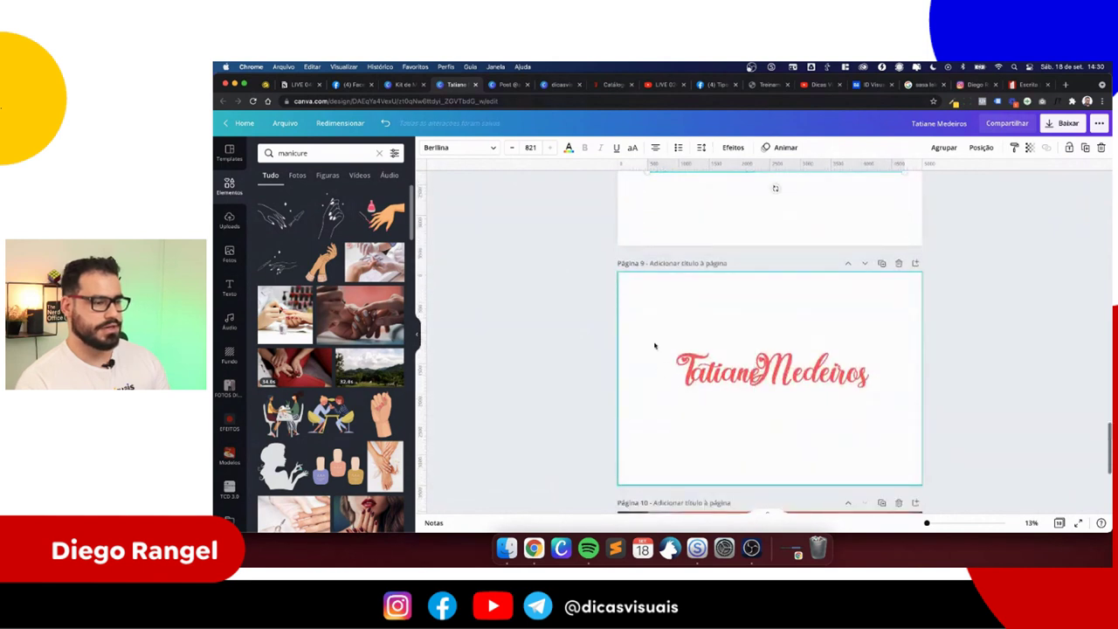
left_click_drag(654, 346, 641, 424)
left_click_drag(643, 320, 916, 461)
left_click_drag(648, 412, 639, 429)
scroll(655, 408, "up", 3)
scroll(655, 408, "up", 3)
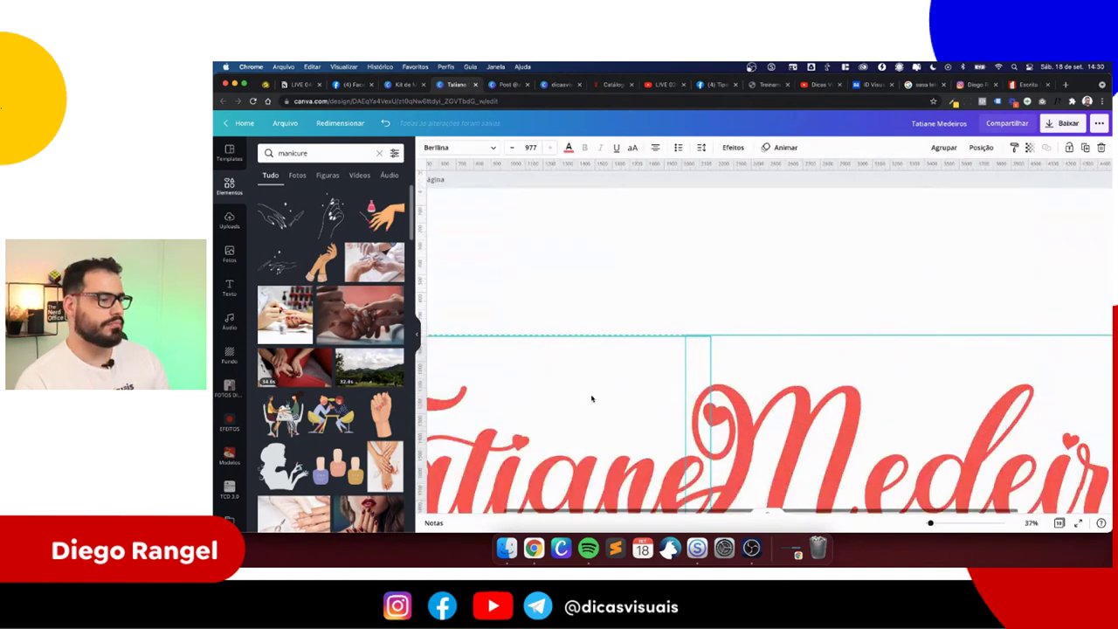
scroll(591, 394, "down", 5)
left_click_drag(578, 476, 599, 472)
- Group the black logo's two words on page 8, nudge it down-left, and open the download options
scroll(584, 405, "down", 2)
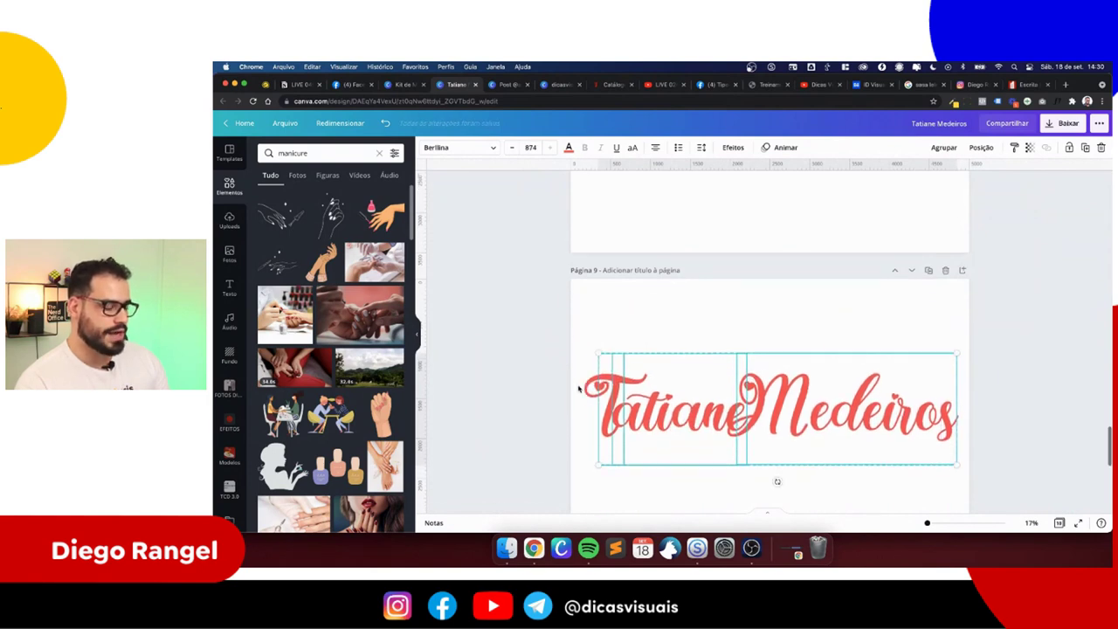
left_click_drag(668, 378, 860, 259)
scroll(691, 382, "up", 4)
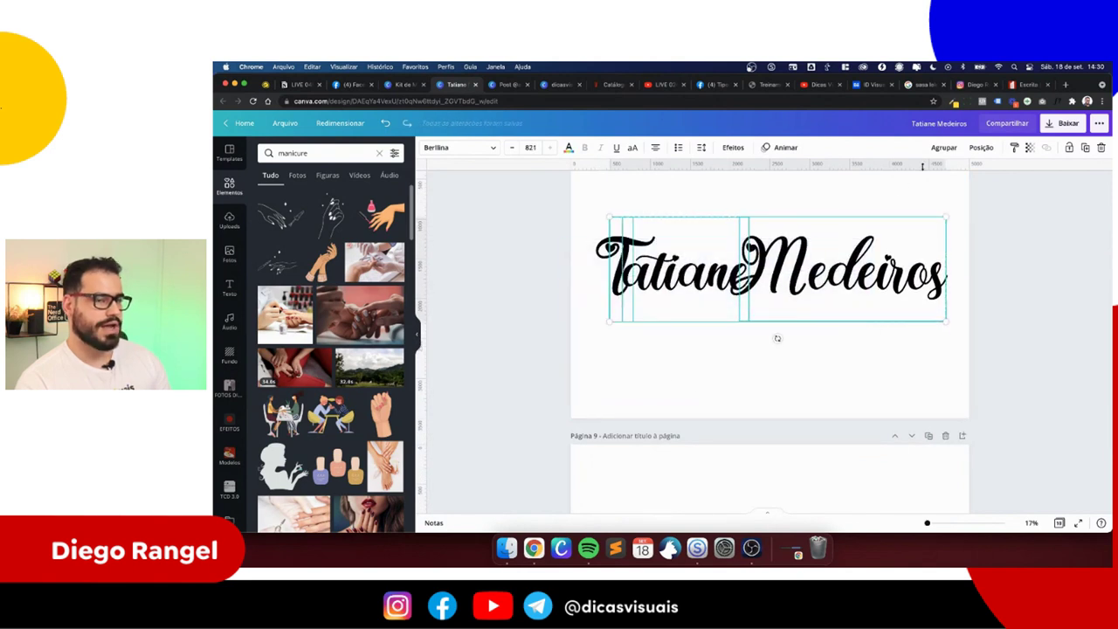
left_click(942, 148)
left_click_drag(840, 252, 831, 263)
scroll(824, 232, "up", 2)
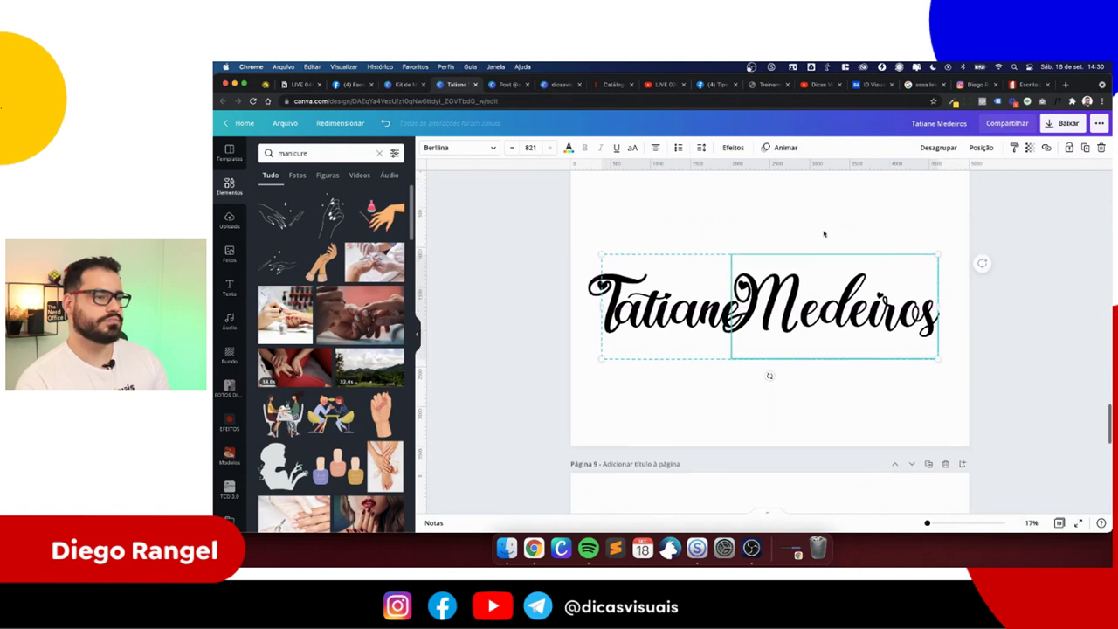
left_click(830, 225)
left_click(1061, 125)
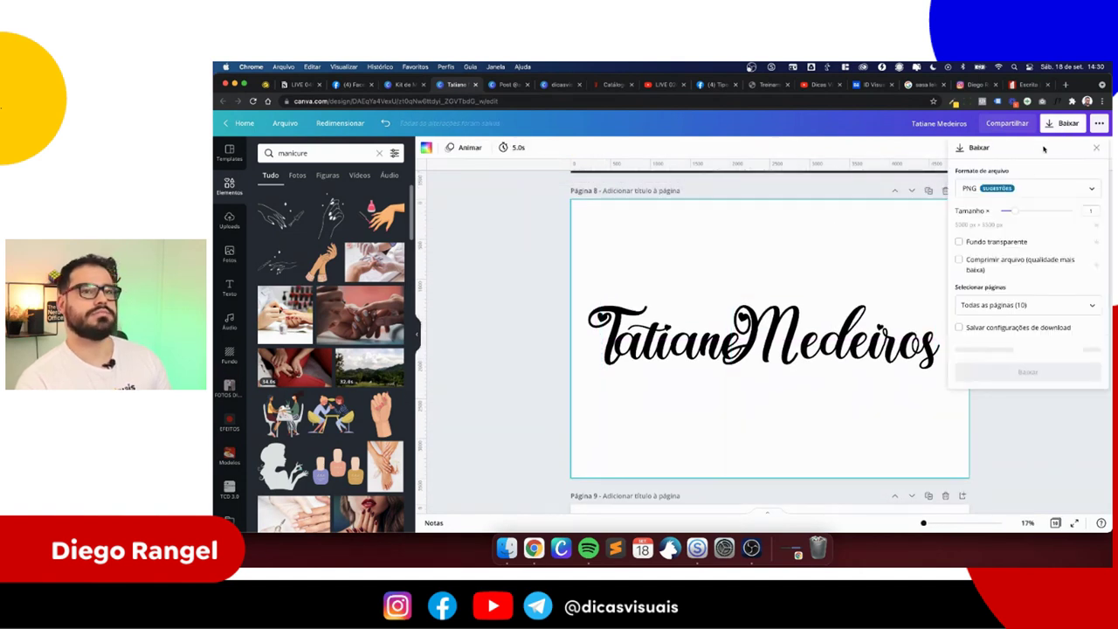
left_click(1012, 194)
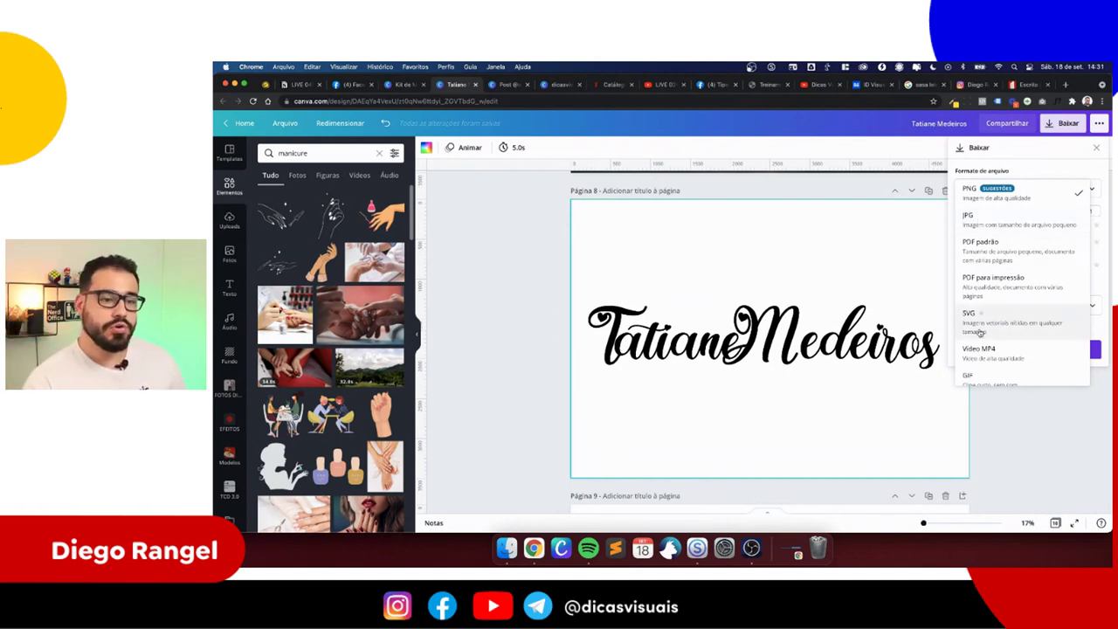
left_click(540, 295)
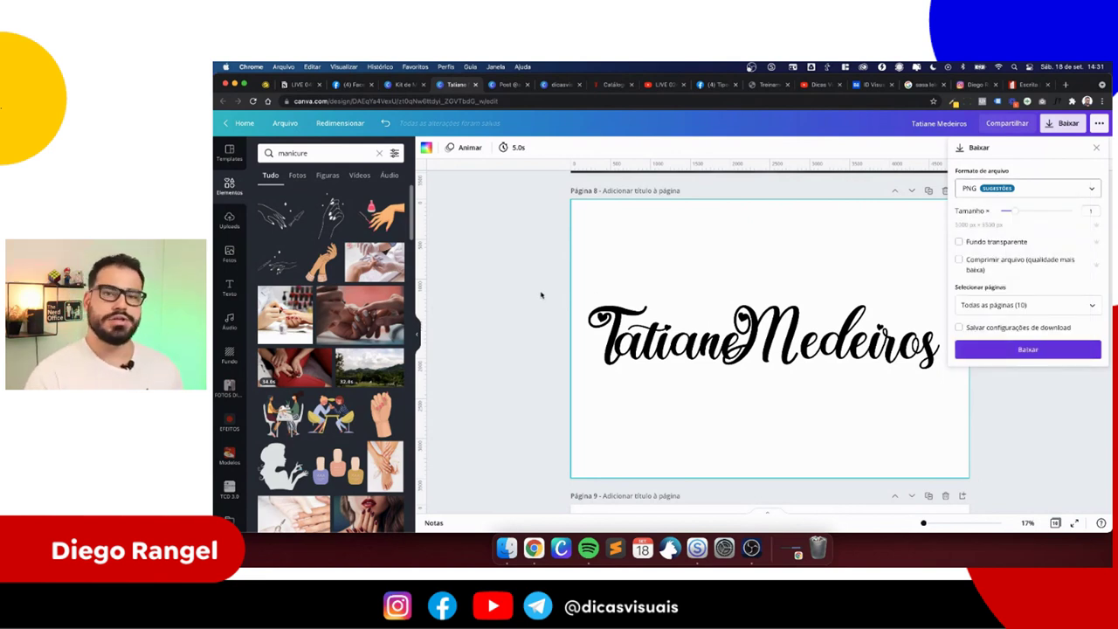
left_click_drag(560, 286, 873, 425)
left_click(971, 183)
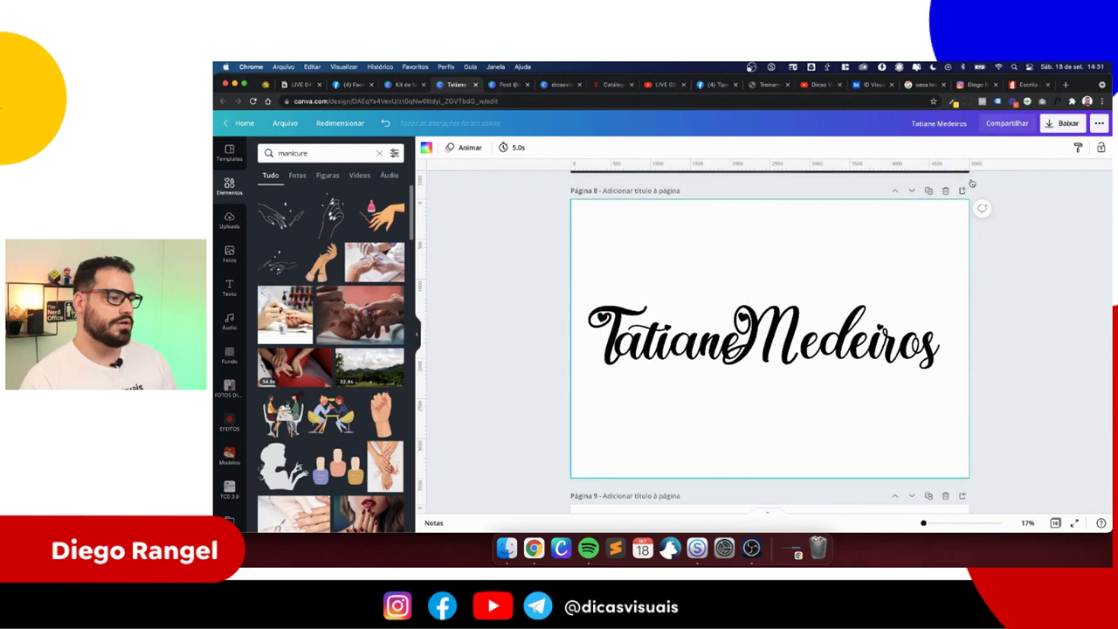
left_click(1059, 125)
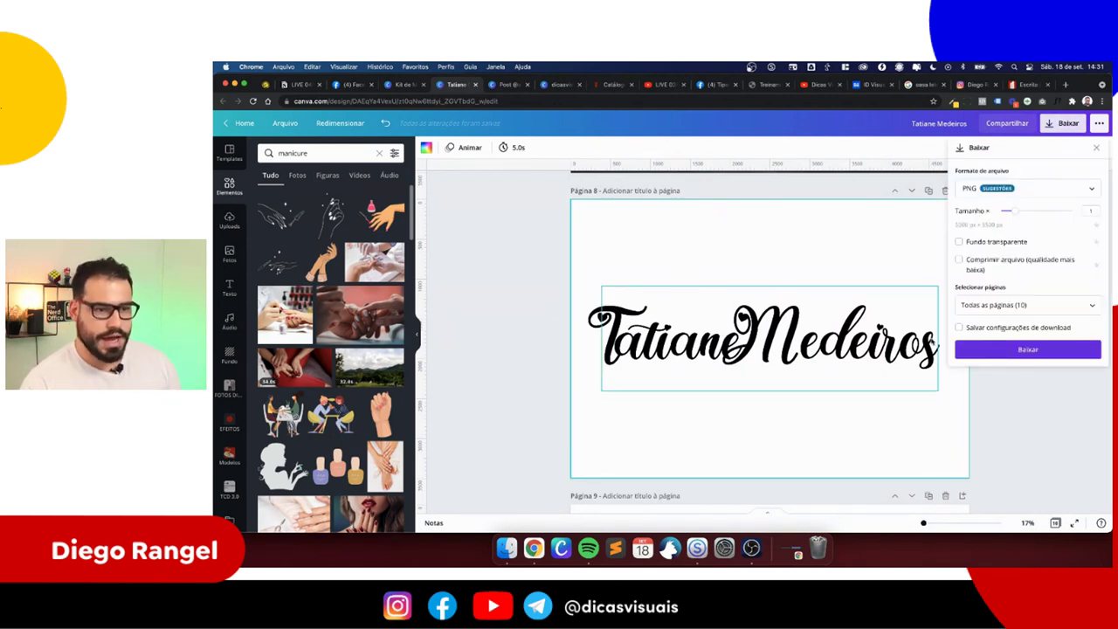
- Close the download options and duplicate the black logo page
scroll(903, 375, "down", 5)
scroll(903, 375, "up", 5)
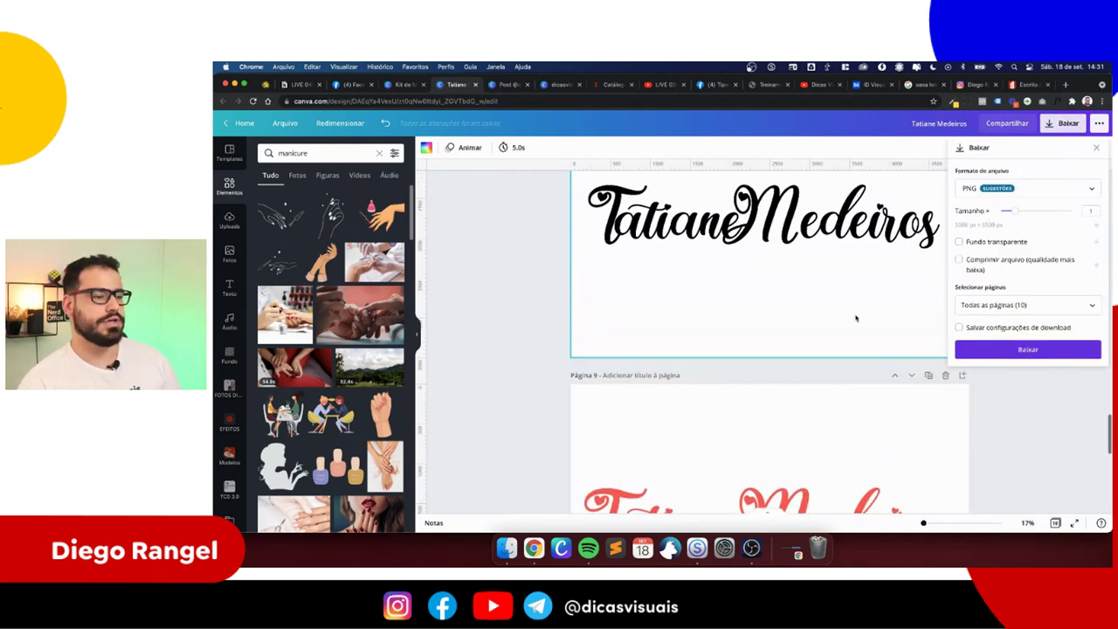
key("Escape")
key("super+d")
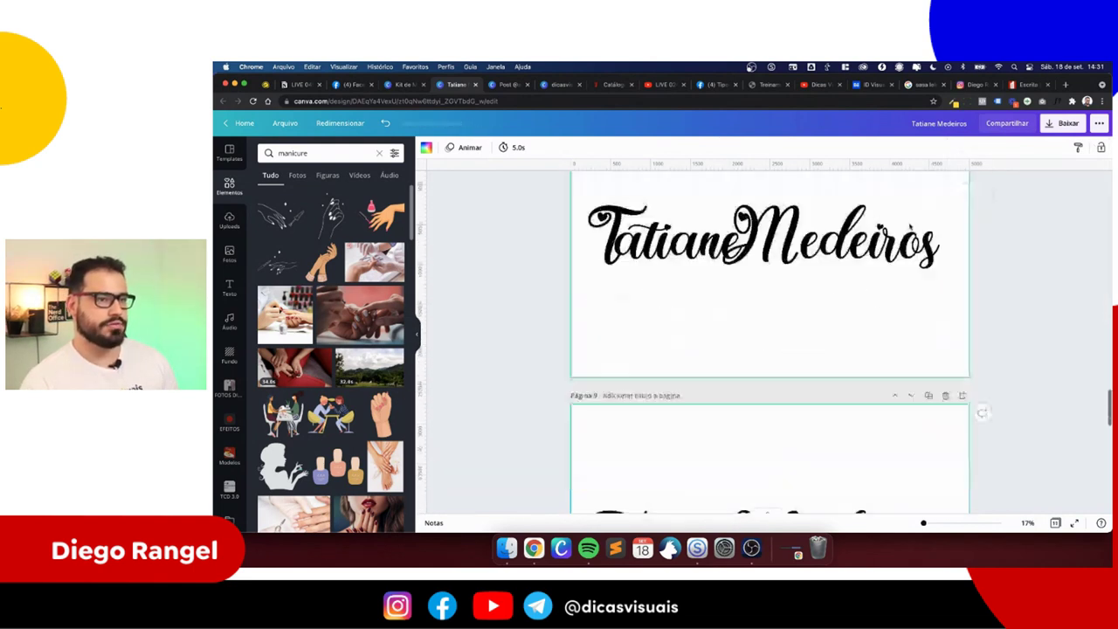
- Colour the word Medeiros pink on the duplicated page and reopen the download options
left_click(821, 377)
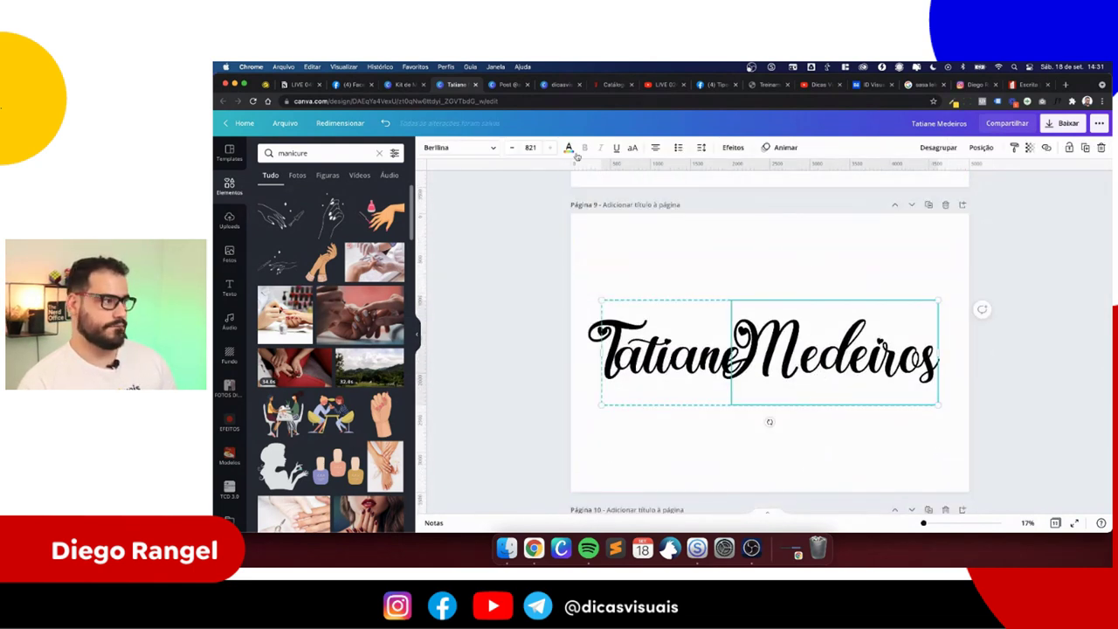
left_click(568, 148)
left_click(341, 198)
left_click(711, 276)
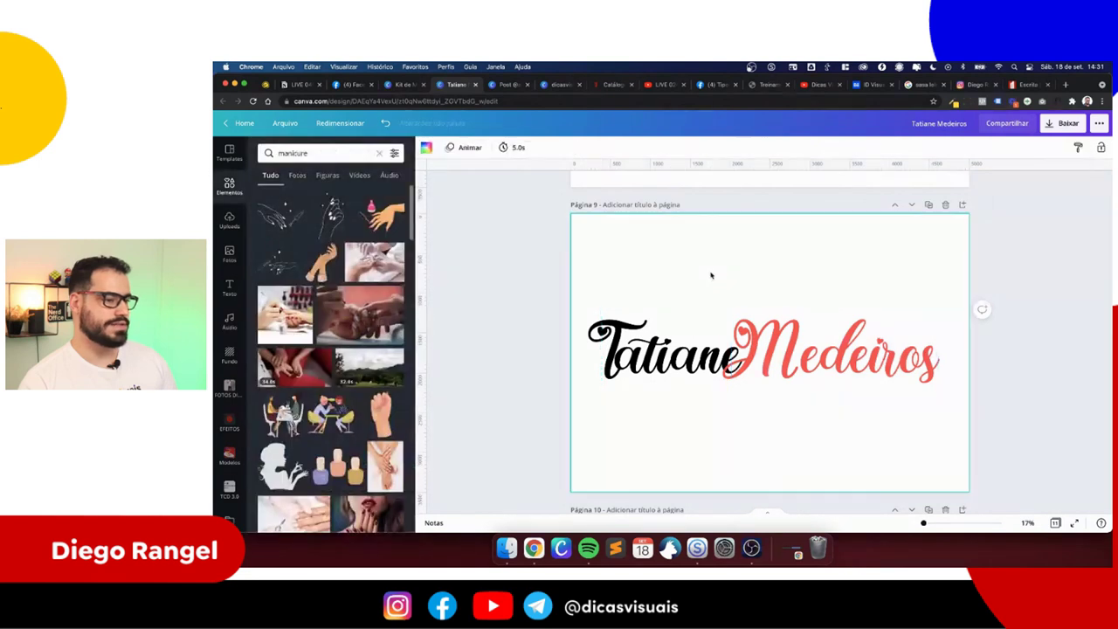
left_click(1058, 123)
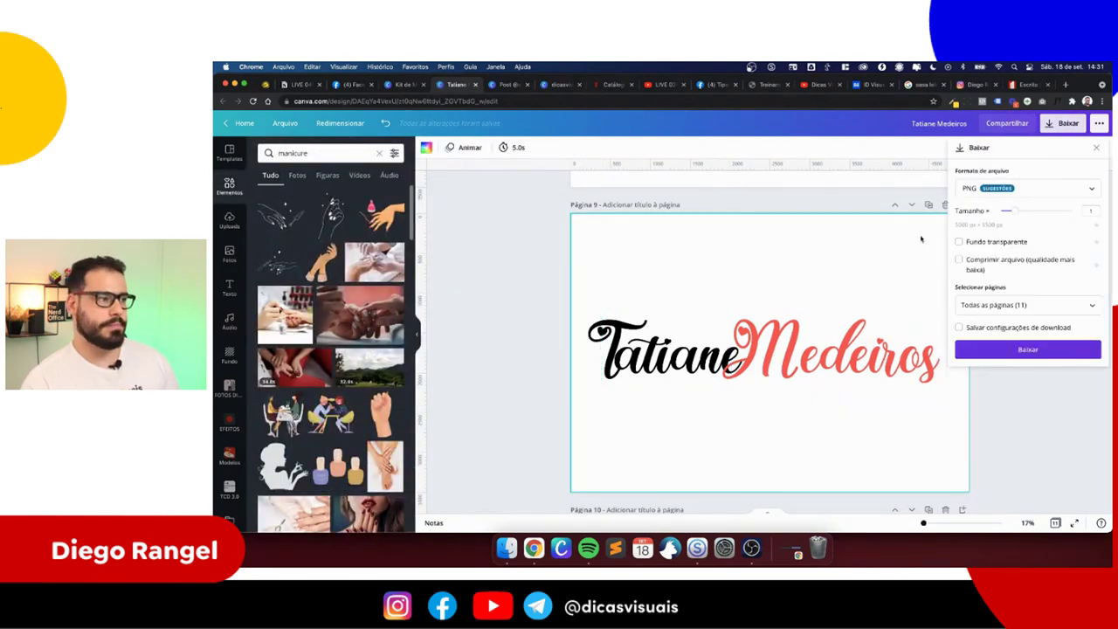
- Set the download format to SVG with a transparent background
left_click(984, 187)
scroll(978, 279, "down", 2)
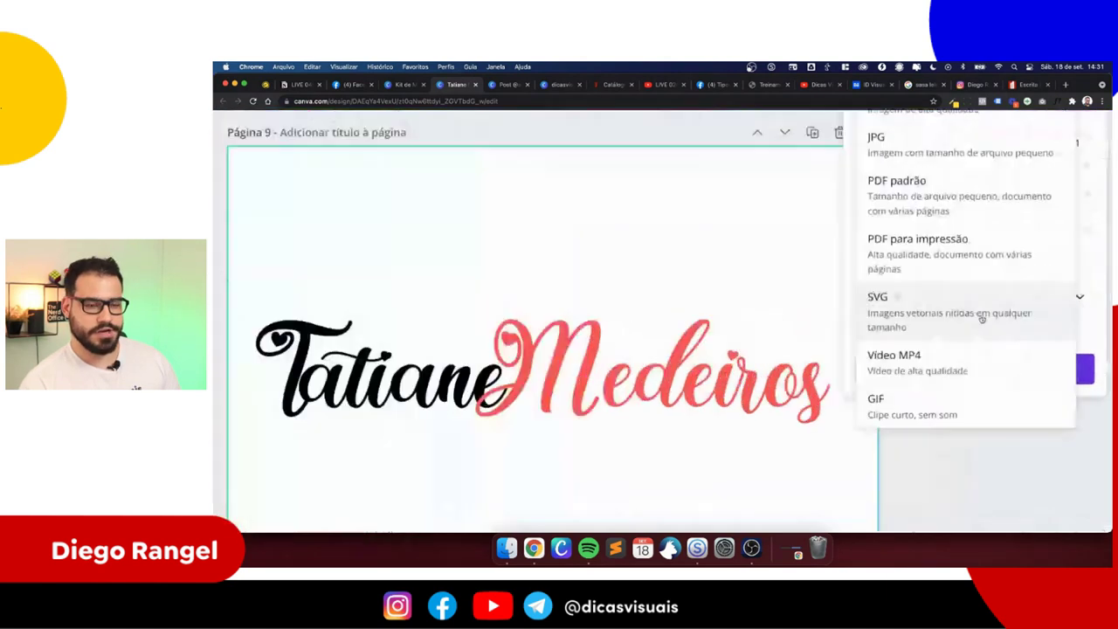
left_click(982, 319)
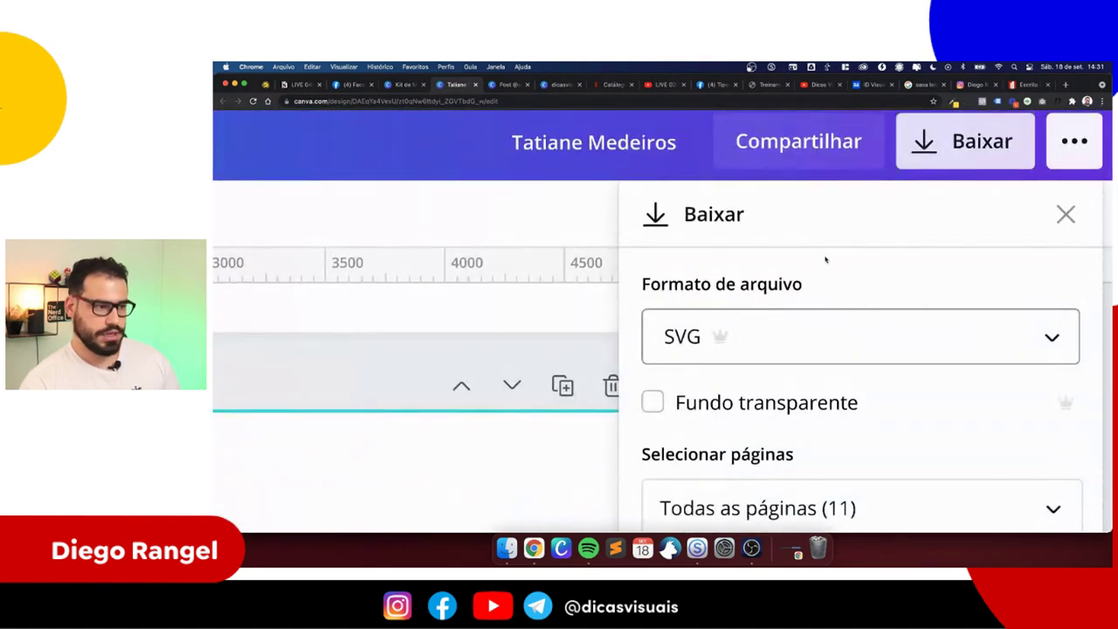
left_click(723, 227)
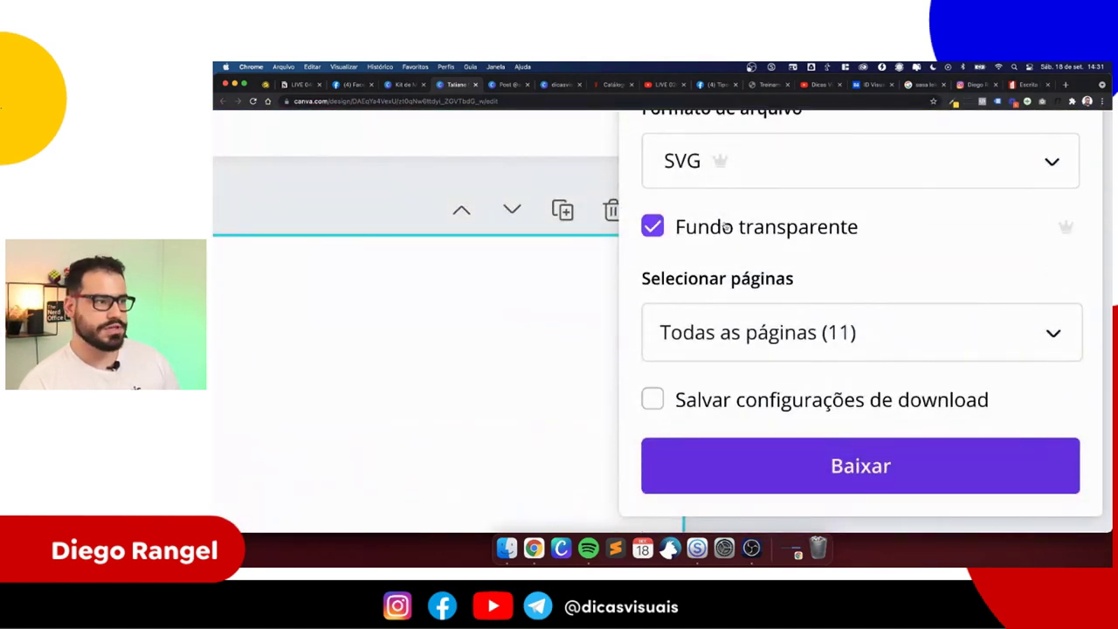
left_click(818, 326)
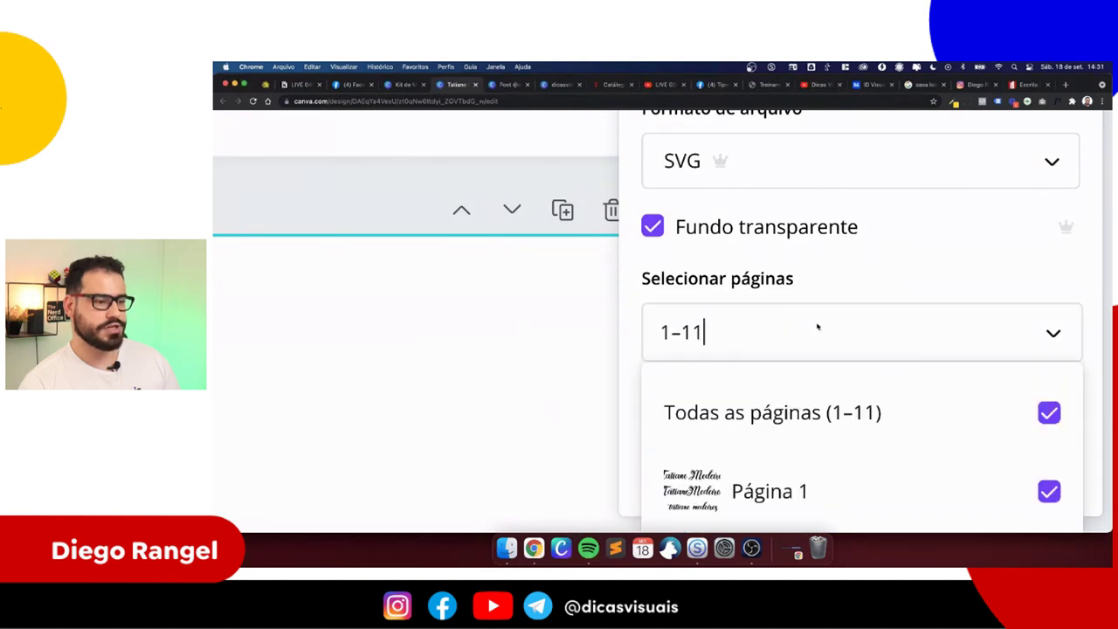
left_click(913, 417)
scroll(834, 432, "down", 5)
scroll(834, 437, "down", 3)
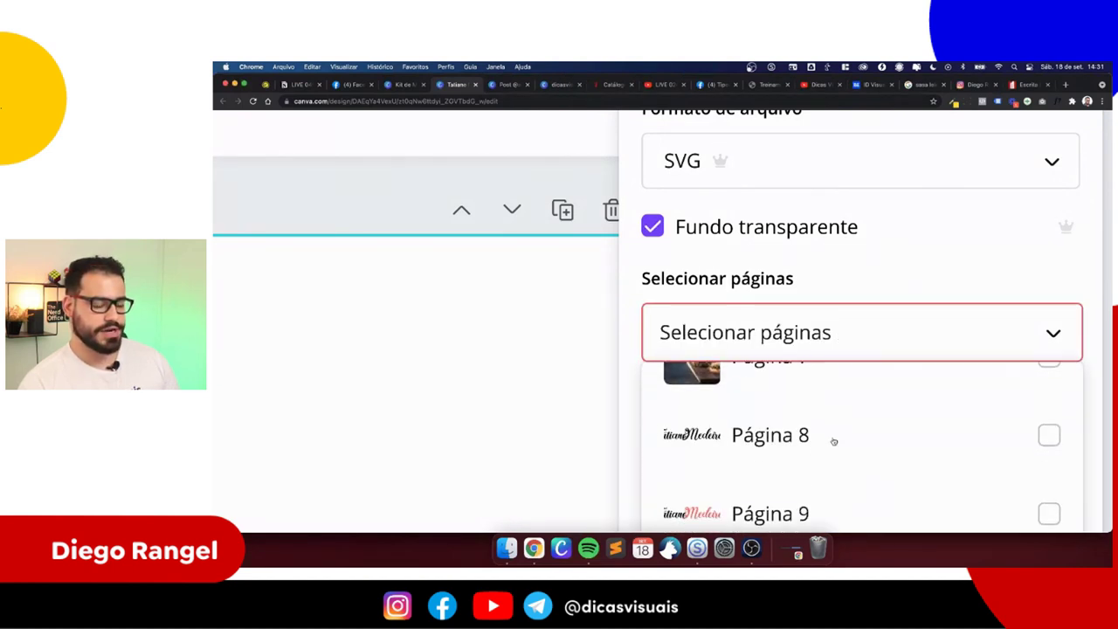
left_click(835, 497)
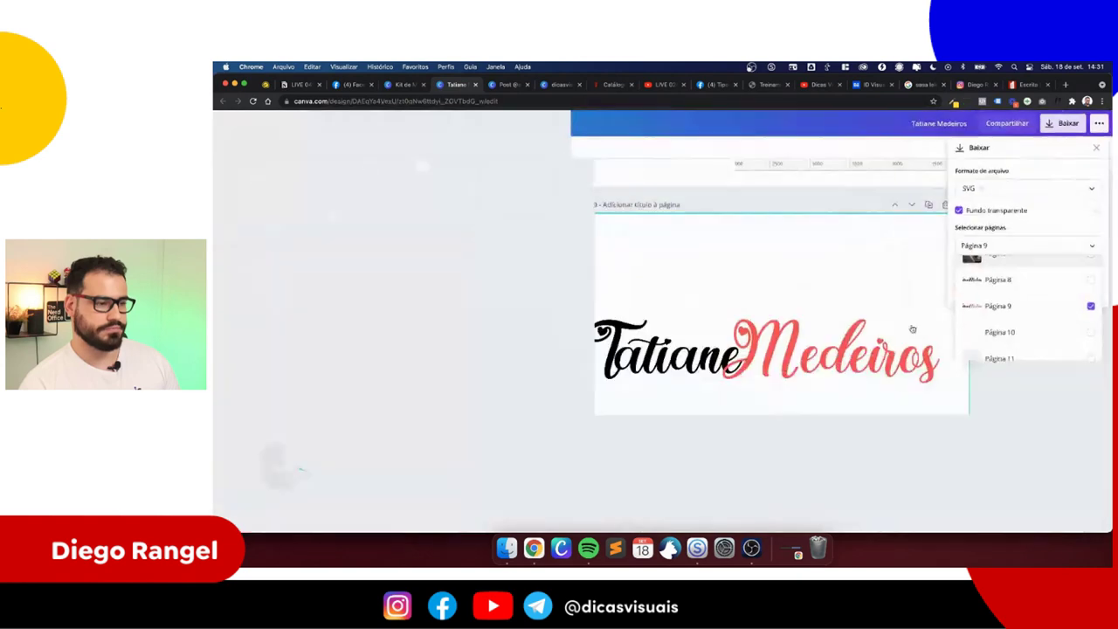
left_click(787, 265)
left_click(1011, 295)
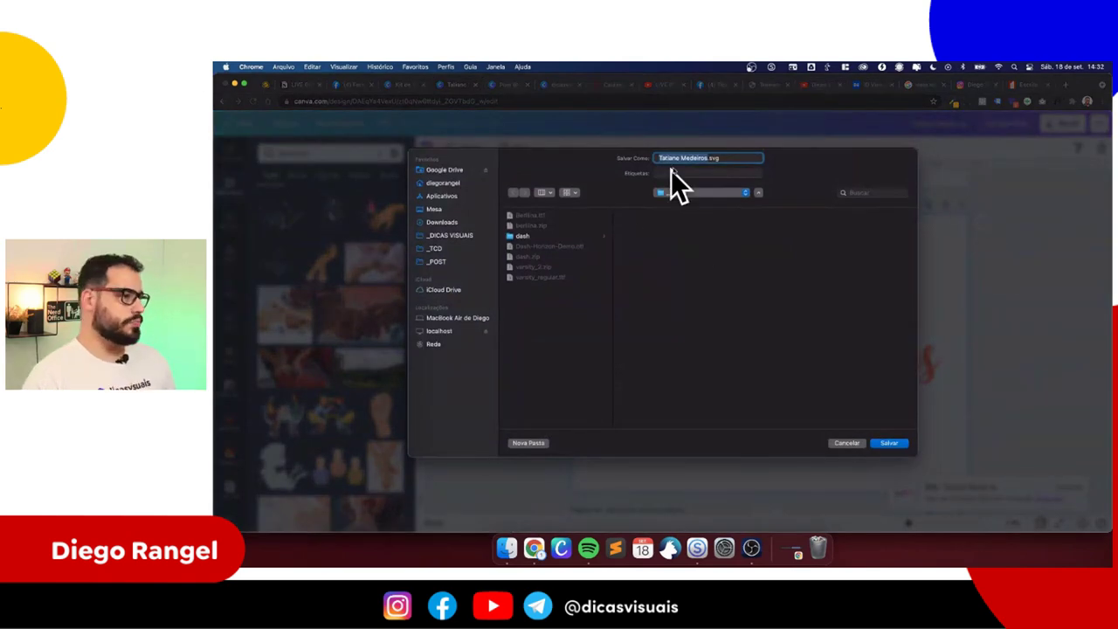
key("Return")
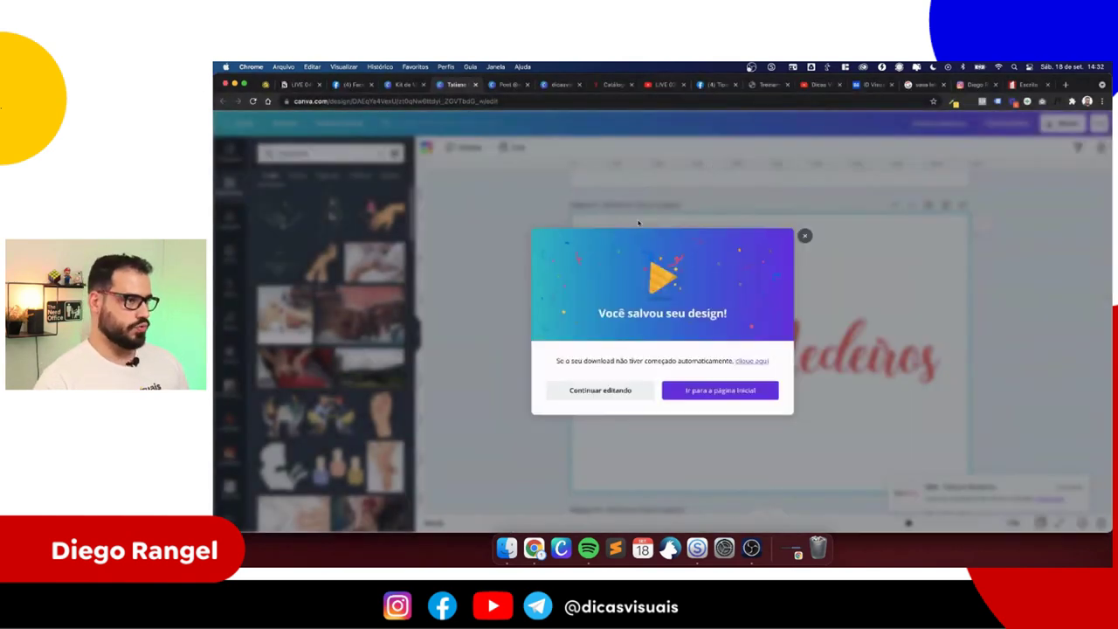
- Try uploading the downloaded SVG back into Canva and dismiss the 'Erro no upload' message
left_click(604, 382)
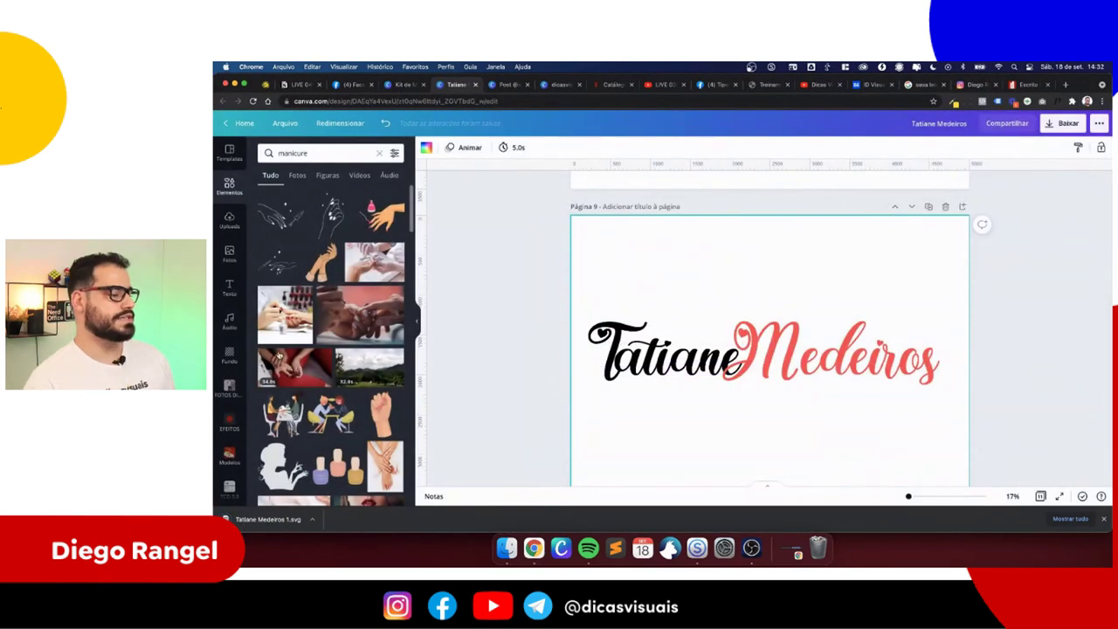
left_click_drag(268, 519, 296, 297)
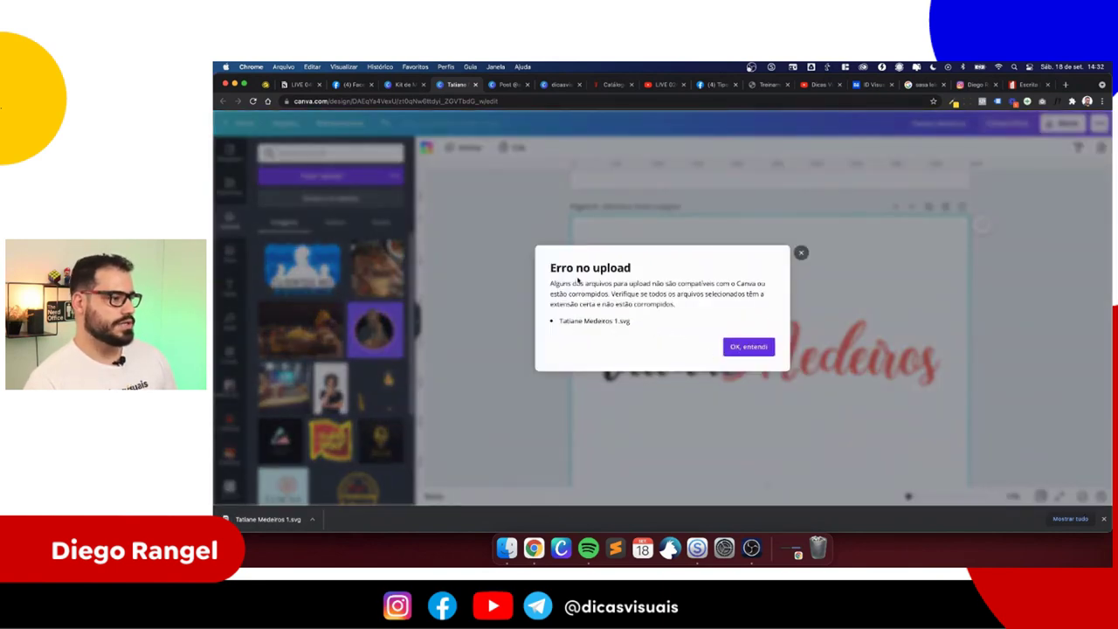
left_click(748, 346)
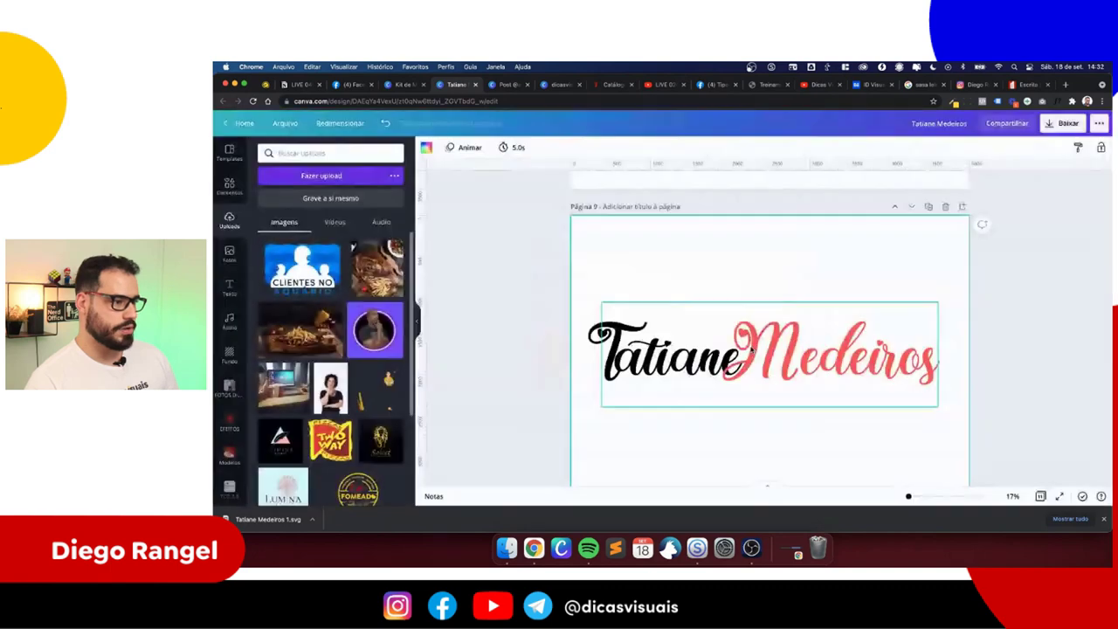
- Add a blank page 10 and retry the SVG upload, dismissing the repeated error
left_click(963, 207)
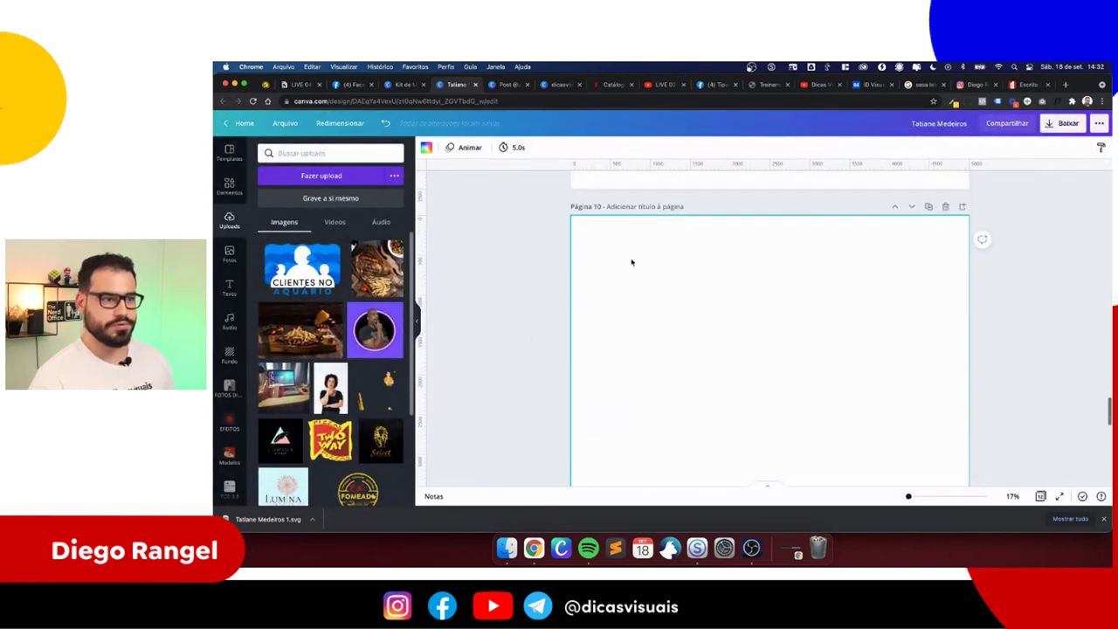
left_click_drag(293, 519, 330, 289)
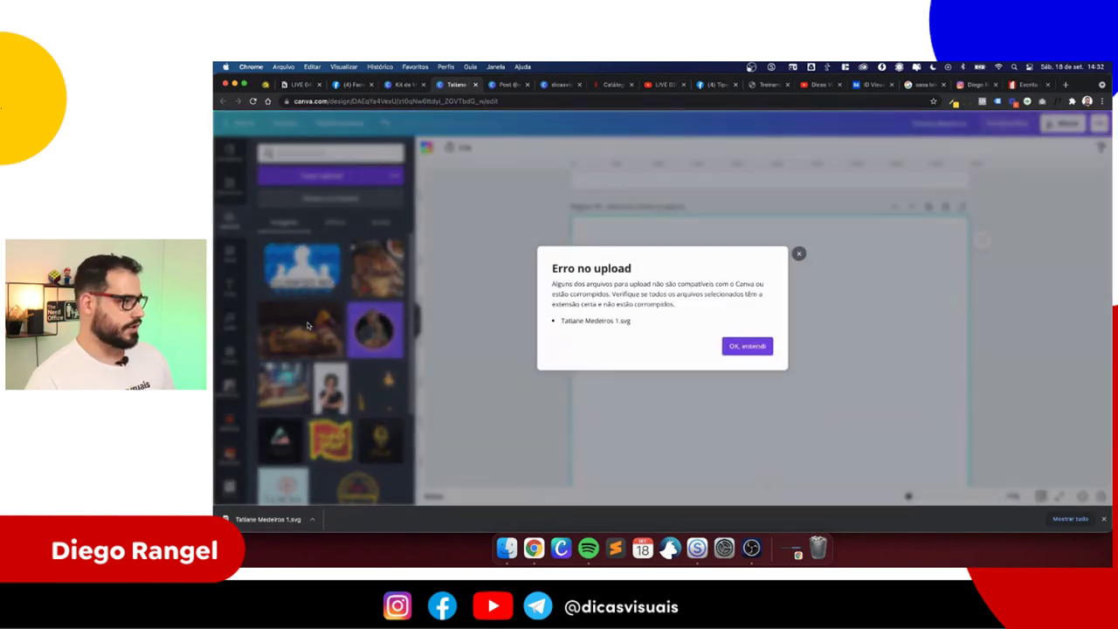
left_click(755, 347)
- Switch to another browser tab and open the Google homepage
scroll(769, 334, "down", 5)
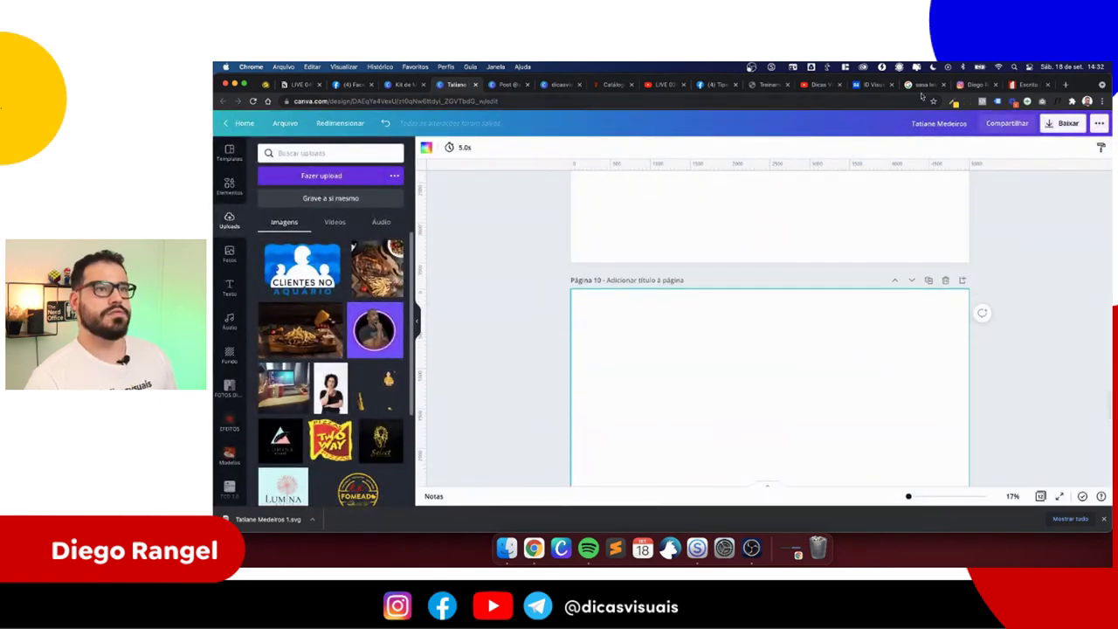
left_click(922, 84)
left_click(253, 130)
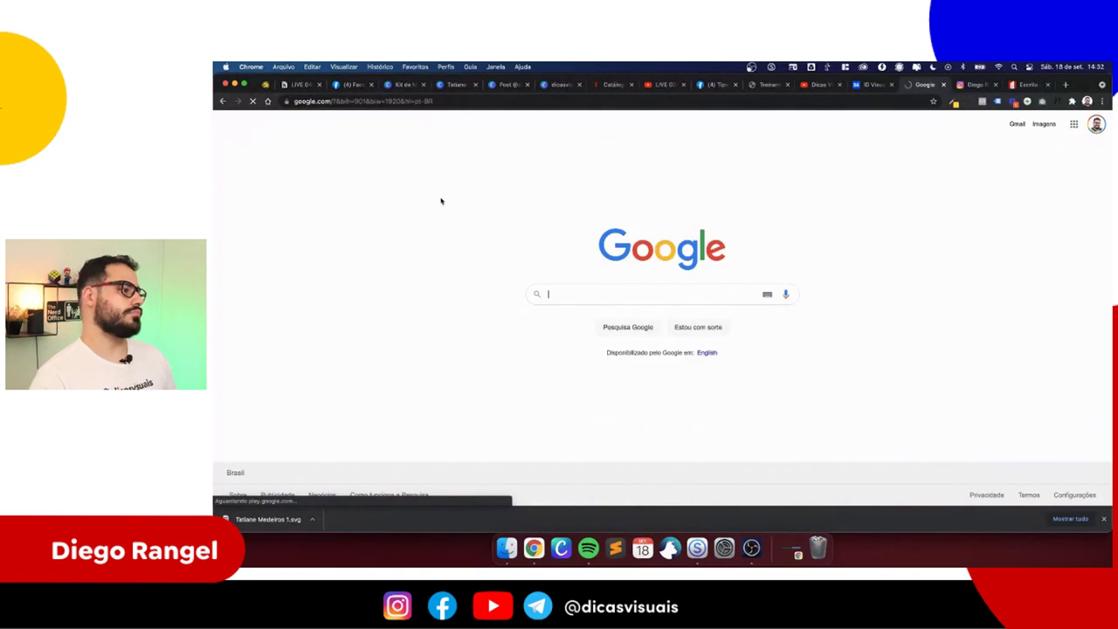
- Search Google for 'convert svg to pdf', fixing the mistyped query first
scroll(539, 288, "up", 5)
type("c")
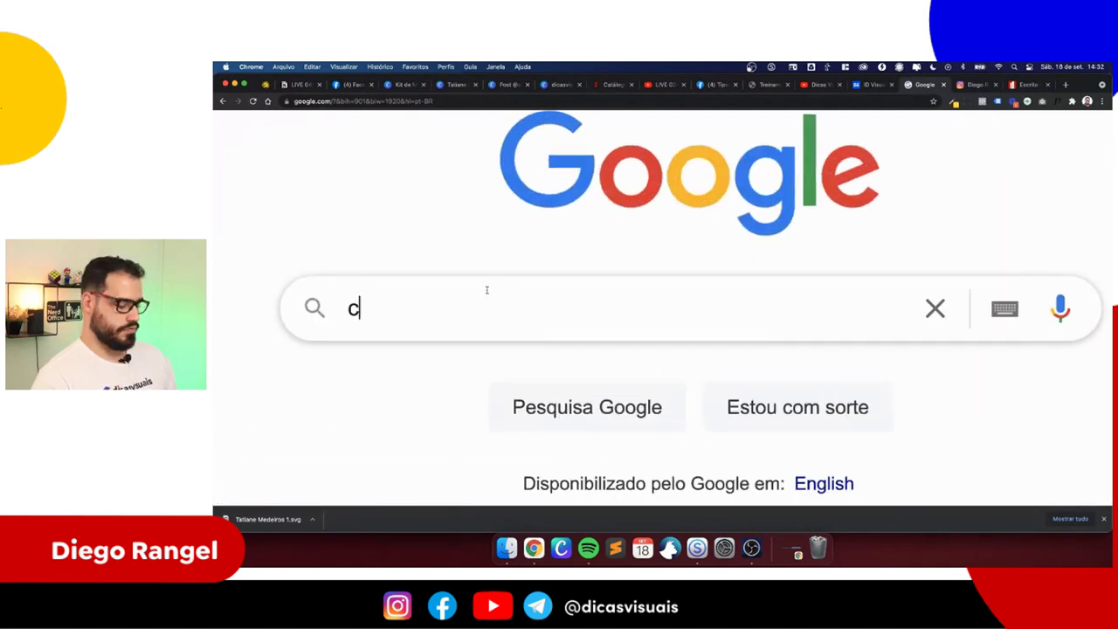
type("onve")
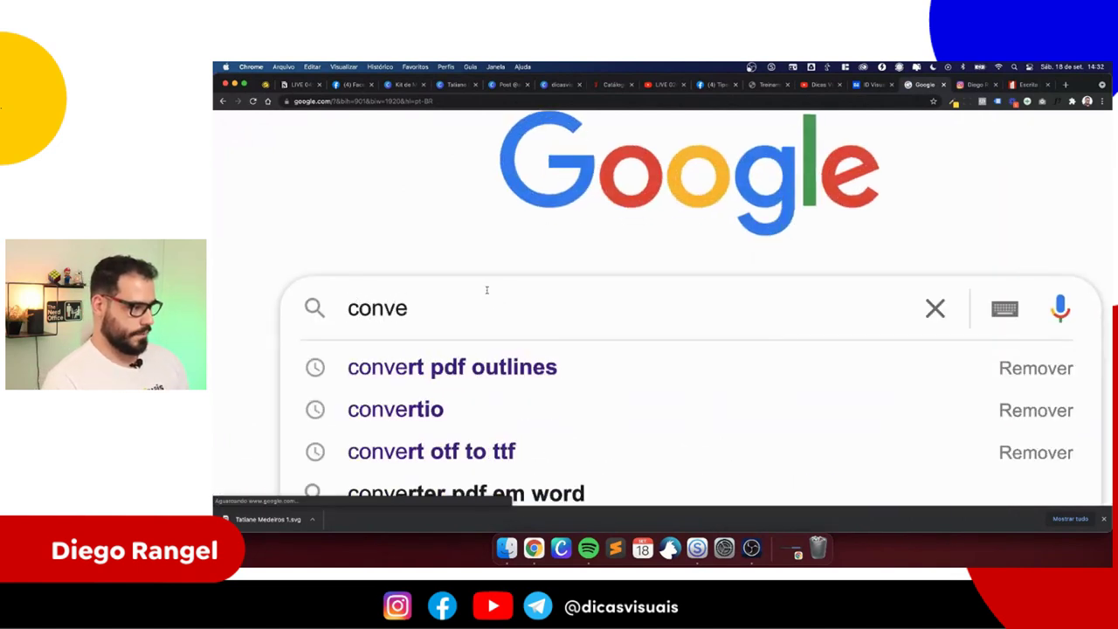
type("rt pdf to")
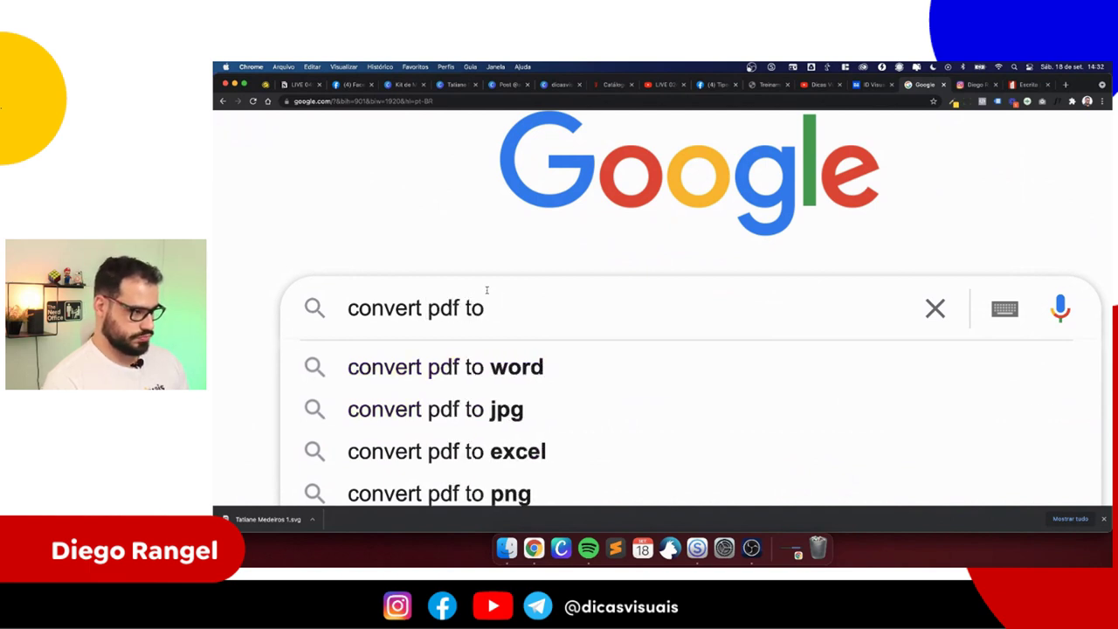
key("BackSpace")
key("BackSpace")
key("BackSpace")
key("BackSpace")
key("BackSpace")
key("BackSpace")
key("BackSpace")
type("sv")
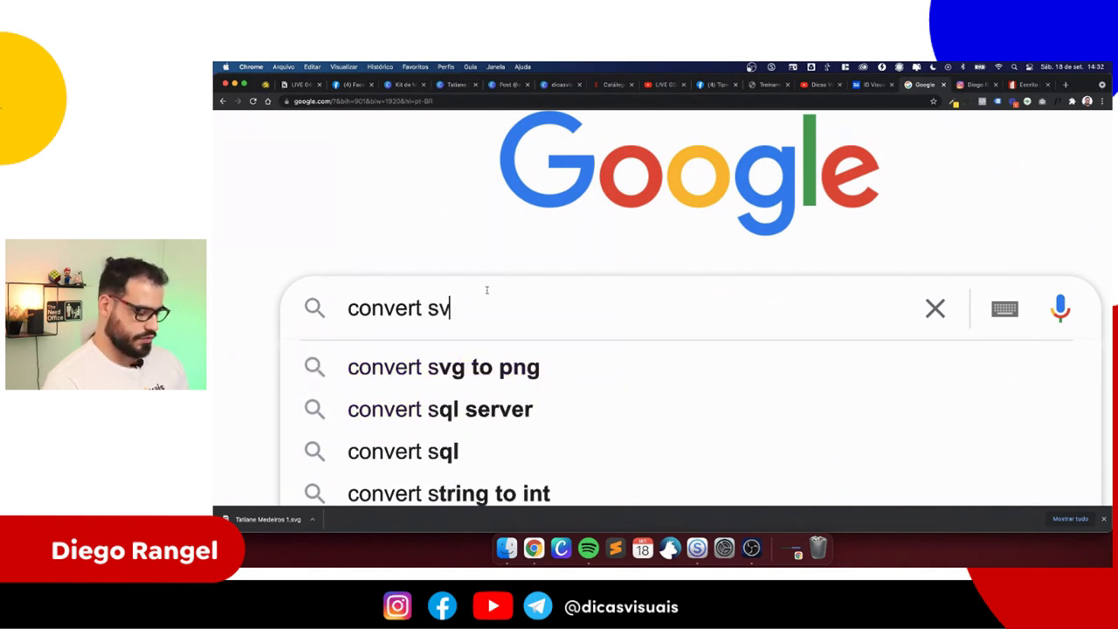
type("g to pdf")
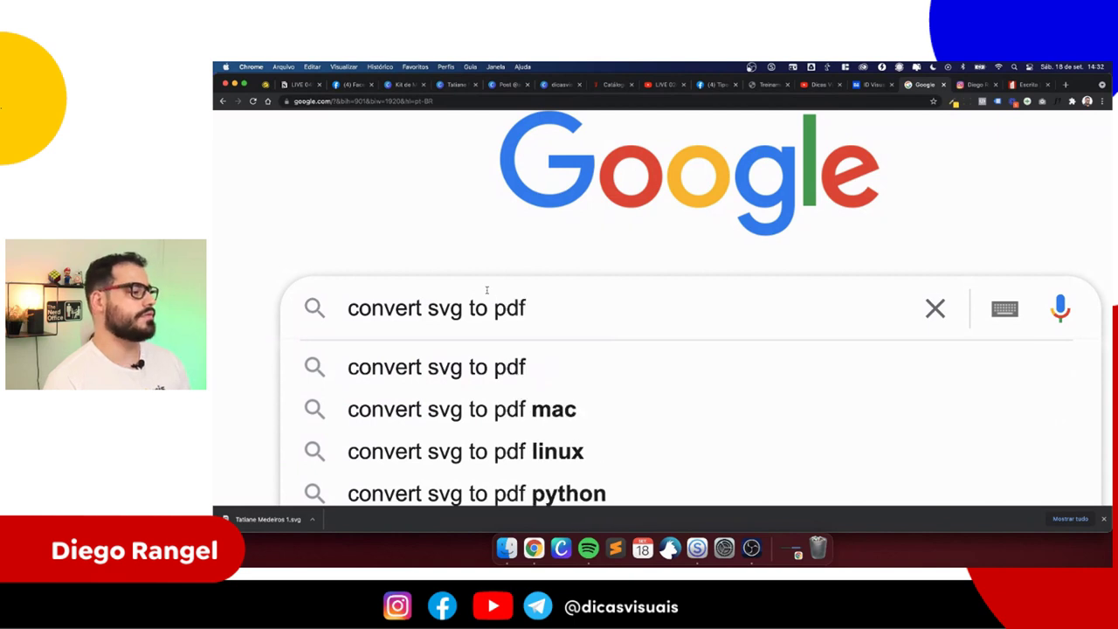
key("Return")
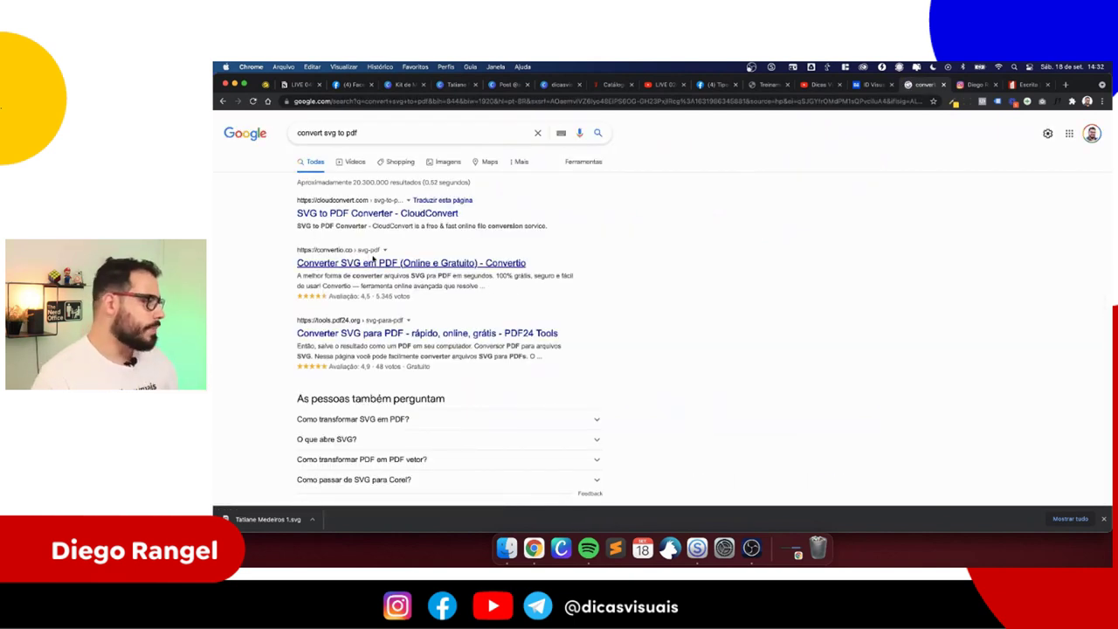
scroll(362, 258, "up", 5)
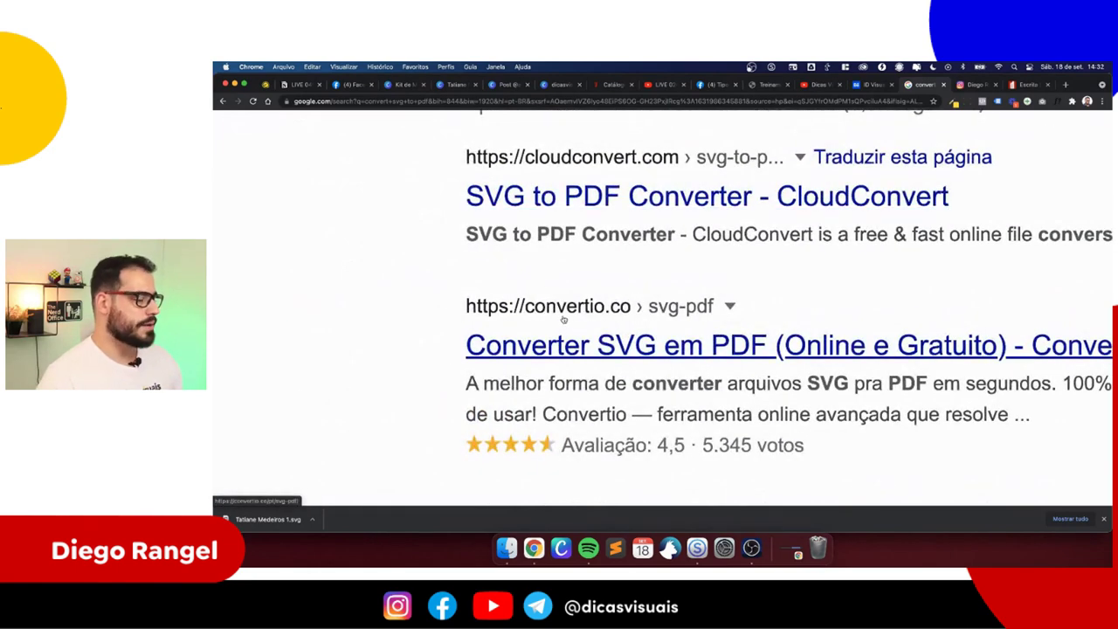
left_click(608, 348)
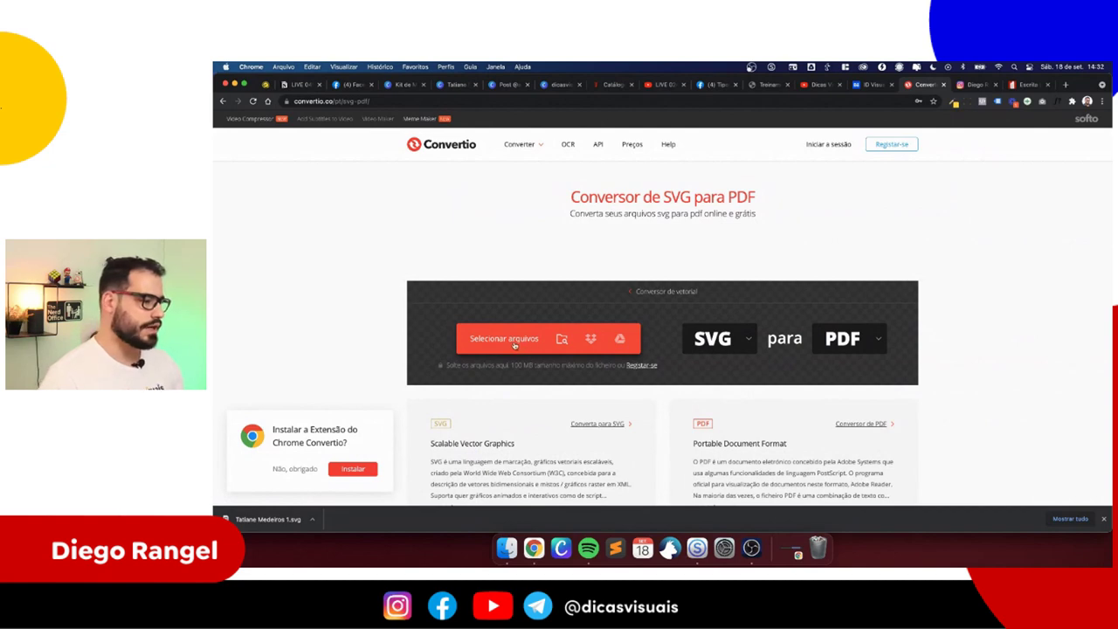
left_click(514, 346)
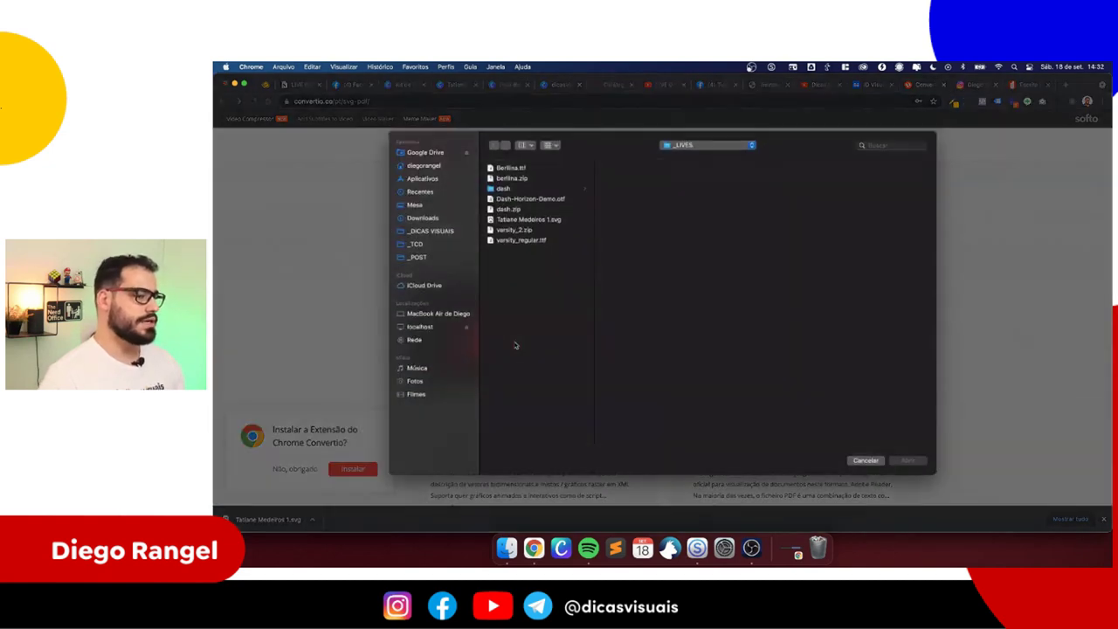
left_click(524, 219)
left_click(907, 460)
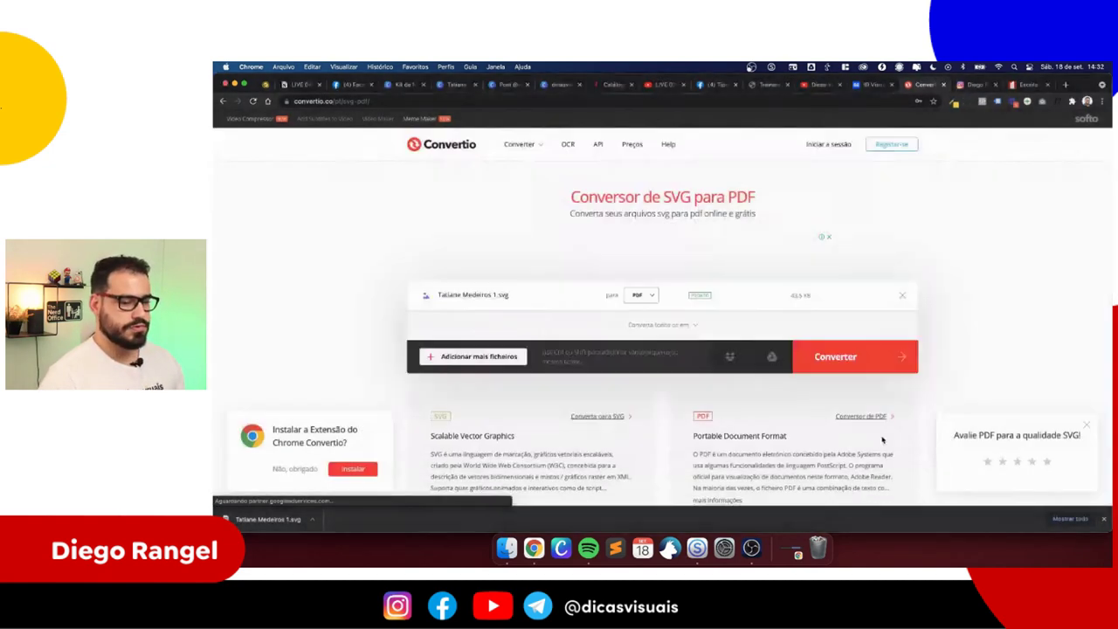
left_click(865, 356)
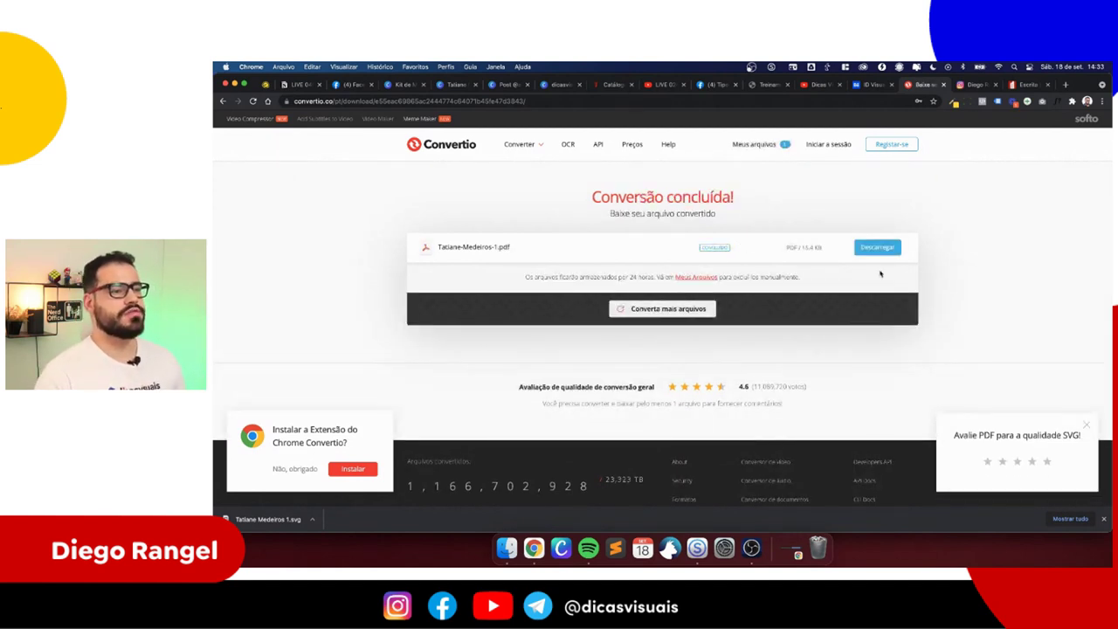
left_click(878, 250)
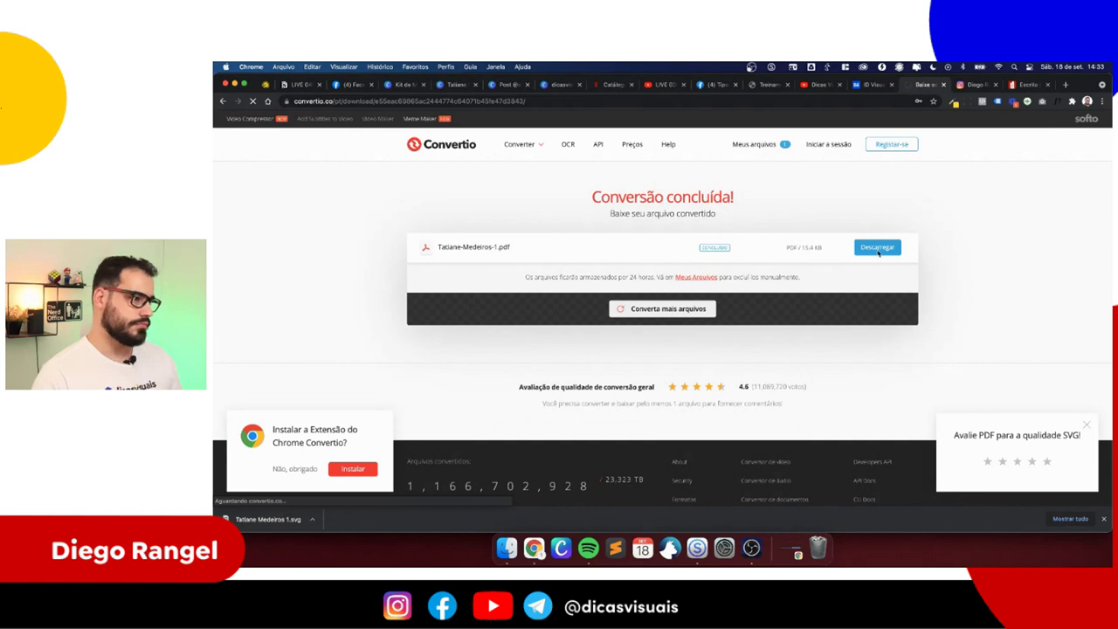
key("Right")
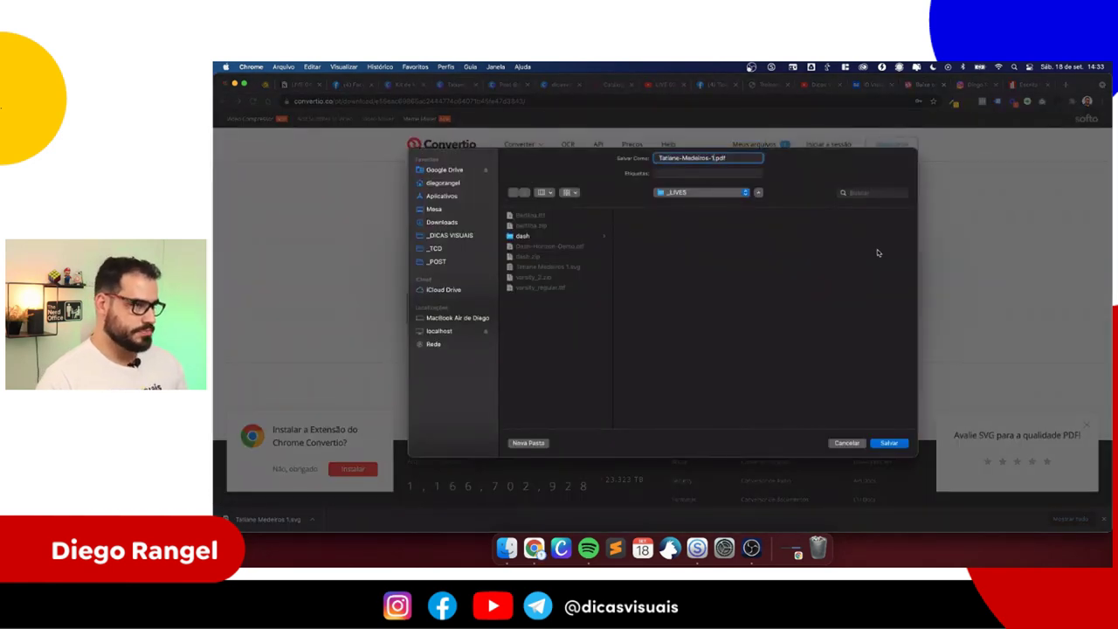
key("Return")
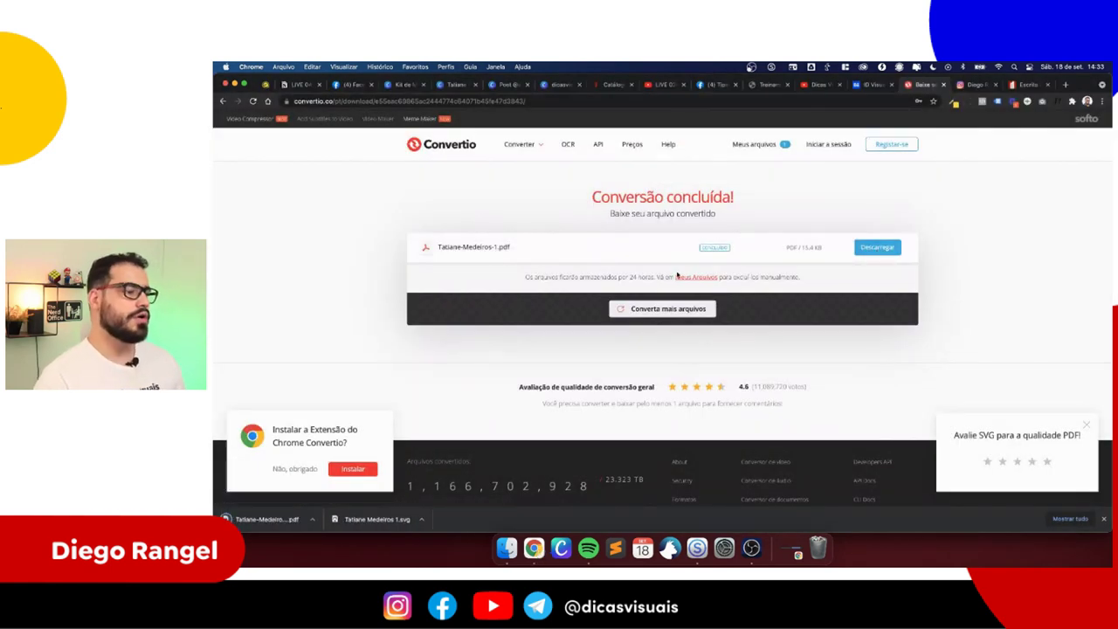
left_click(674, 310)
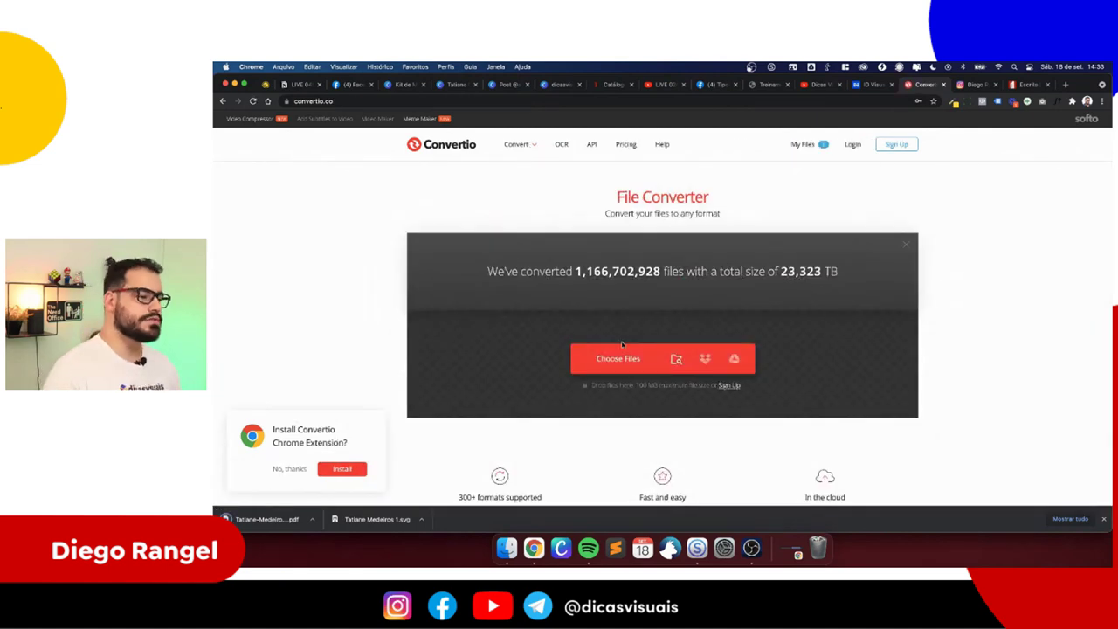
left_click(618, 365)
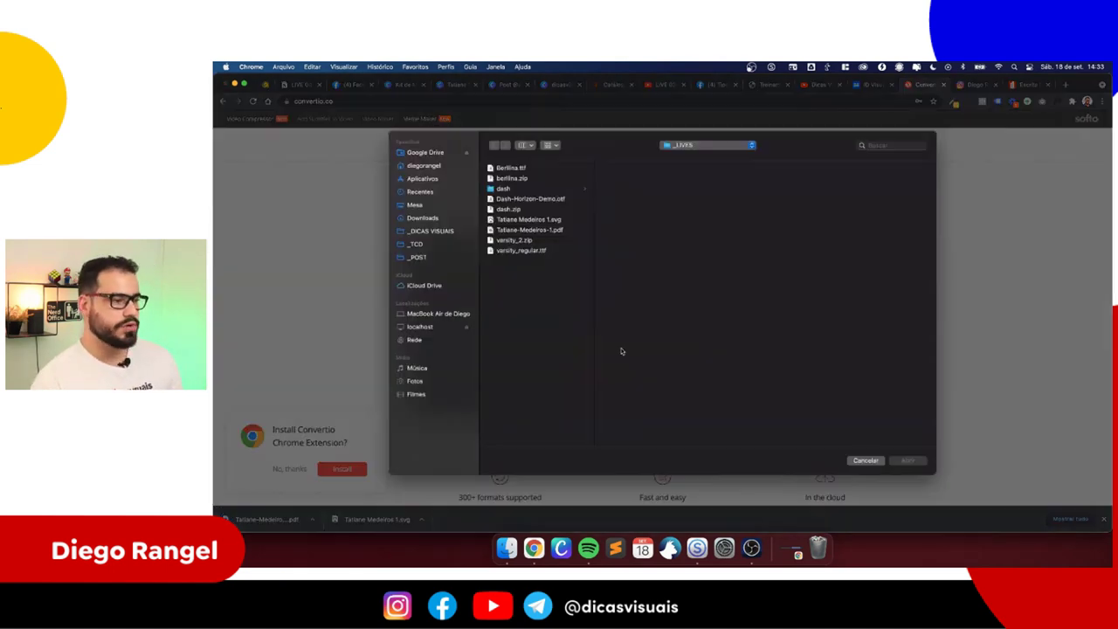
left_click(541, 229)
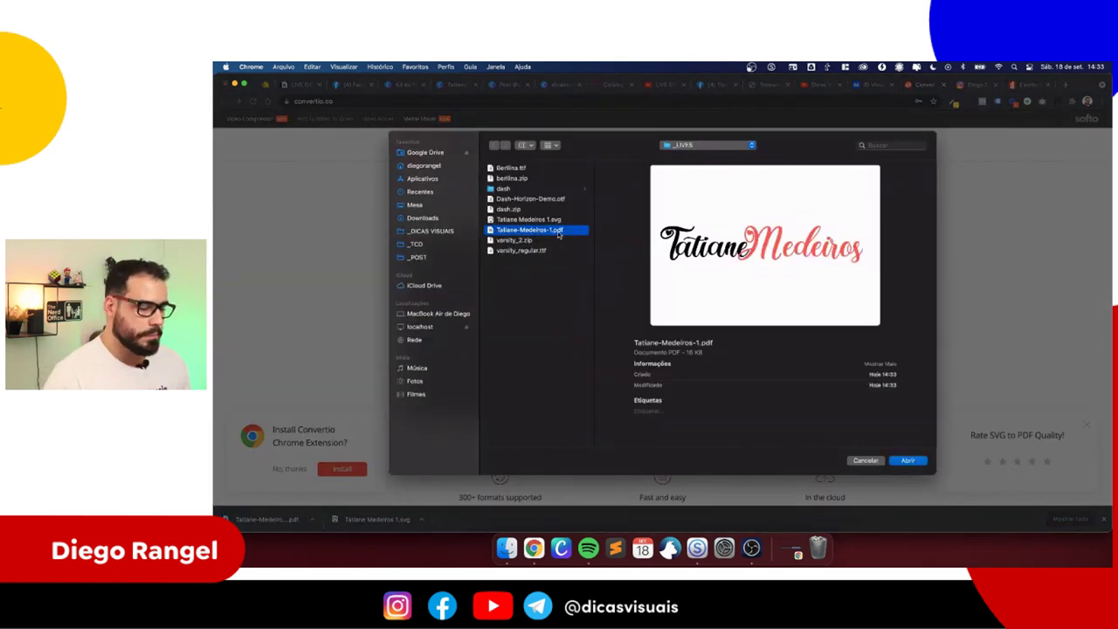
left_click(557, 219)
left_click(560, 230)
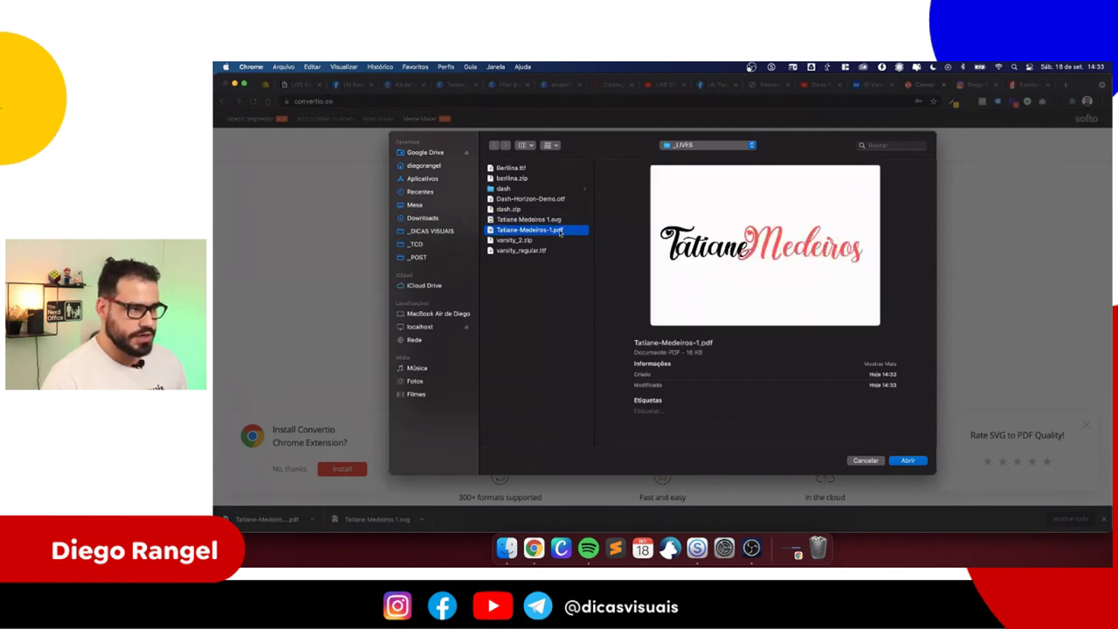
left_click(907, 459)
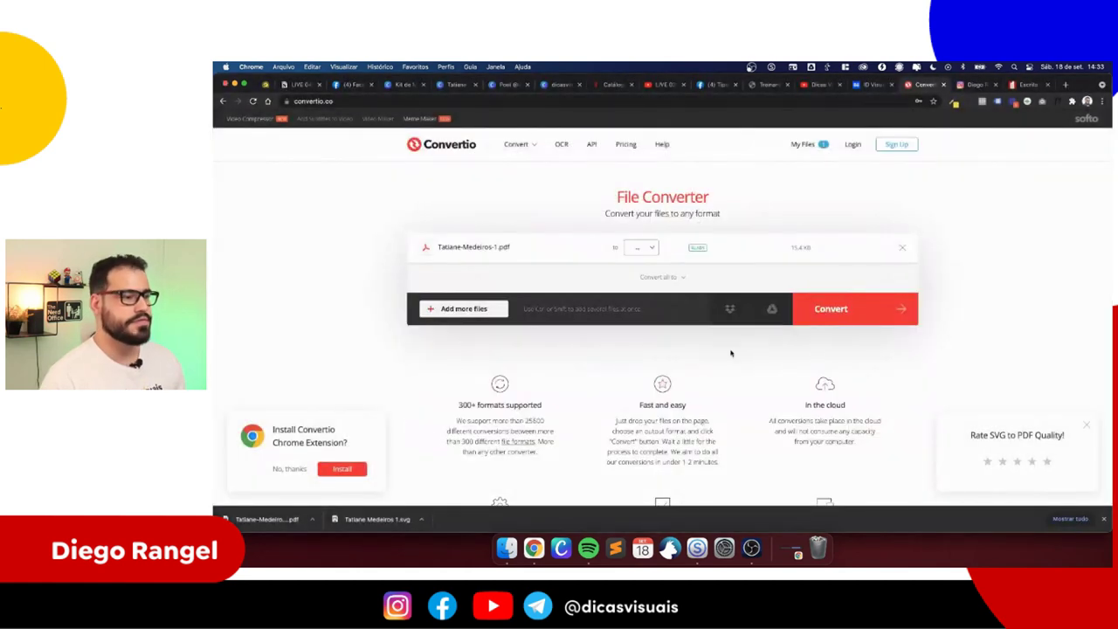
left_click(637, 250)
type("svg")
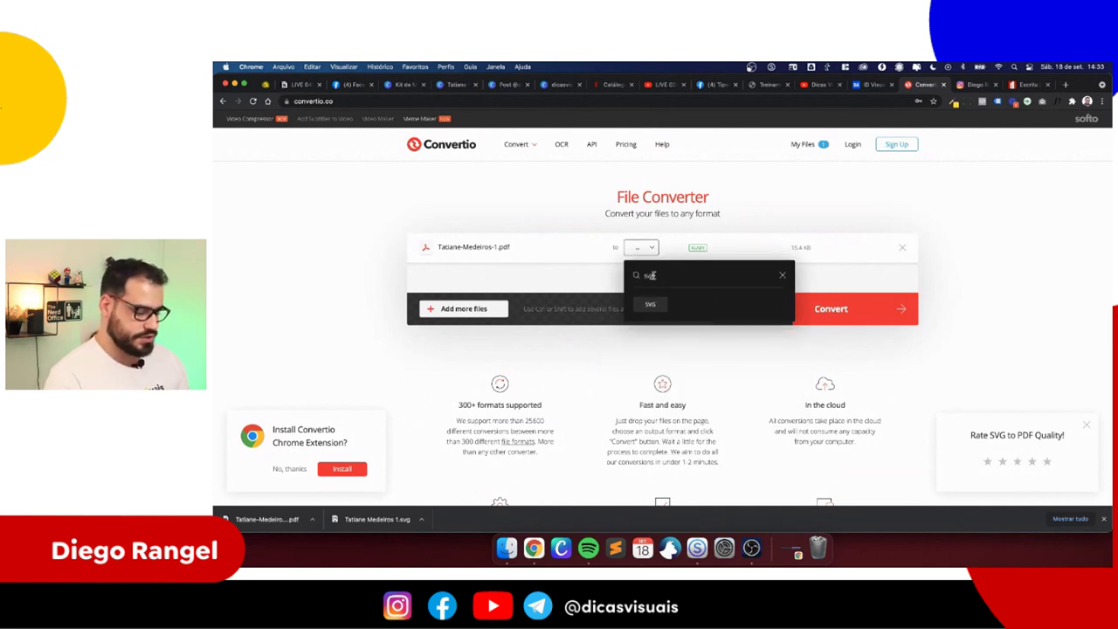
left_click(651, 304)
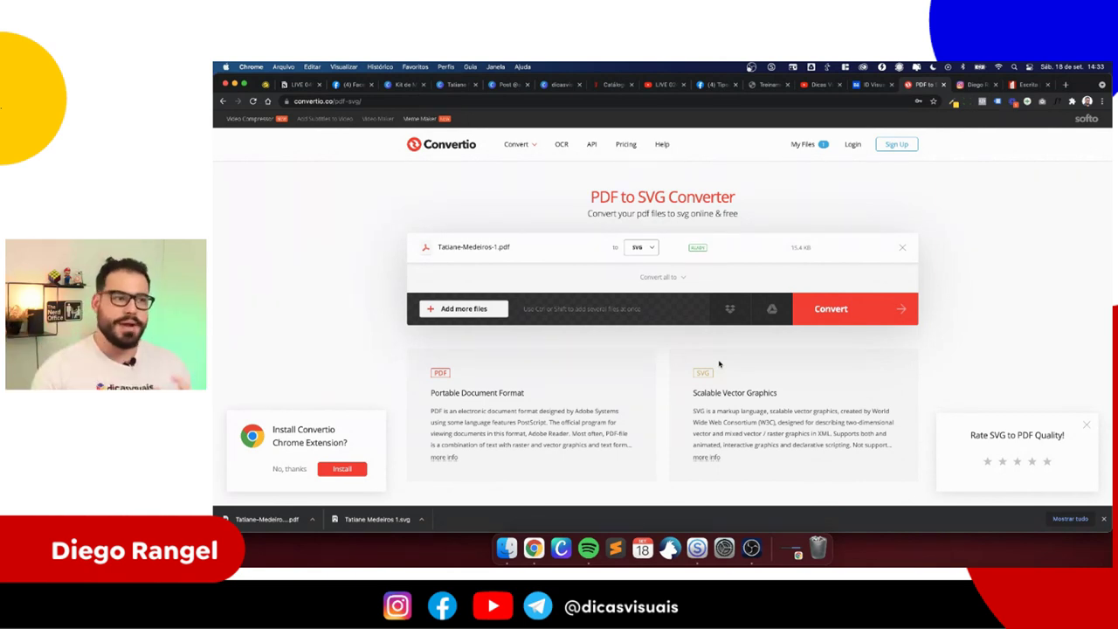
left_click(828, 303)
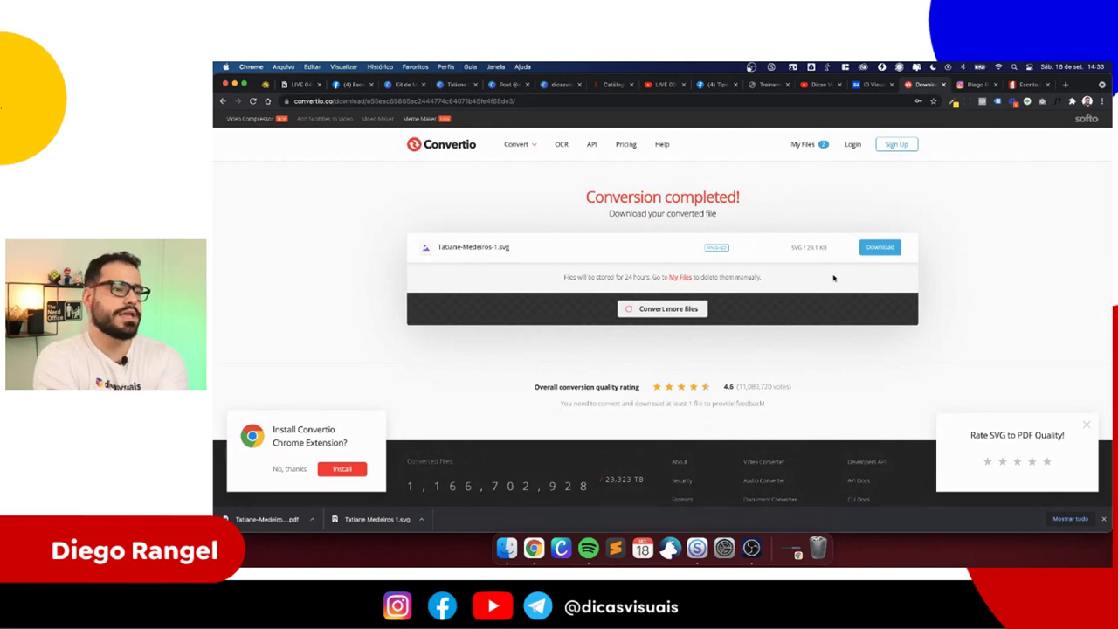
left_click(876, 250)
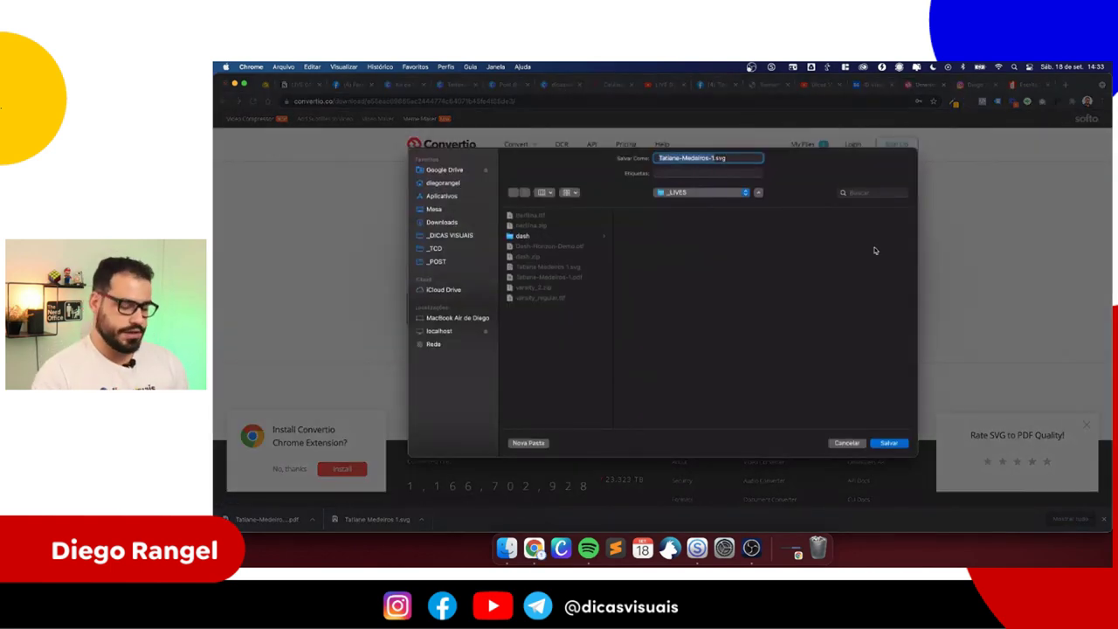
key("Right")
key("BackSpace")
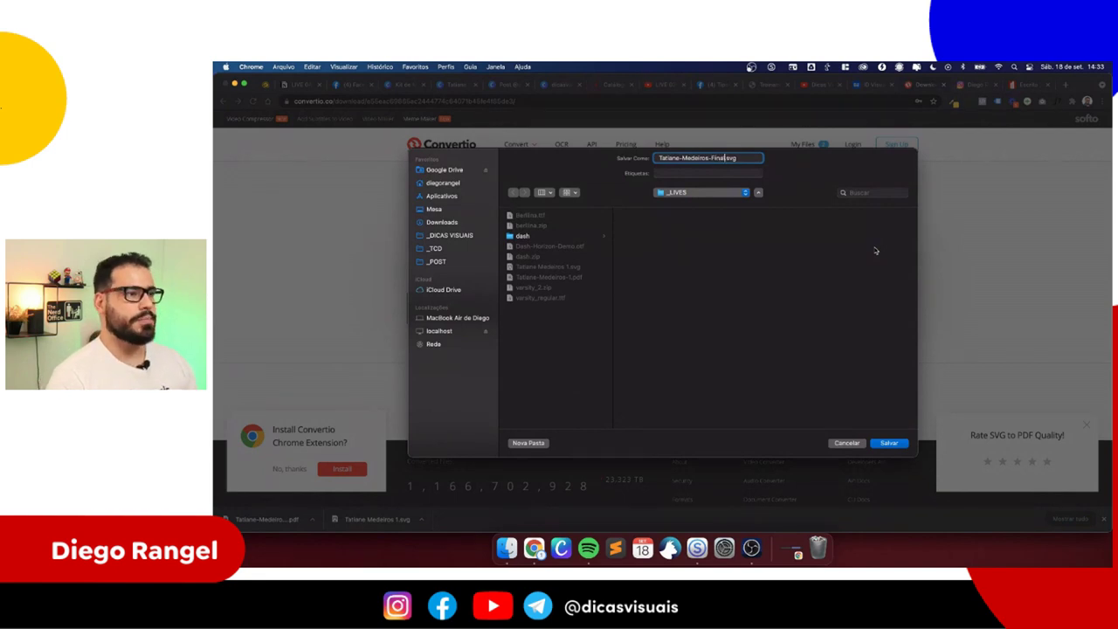
type("Final")
key("Return")
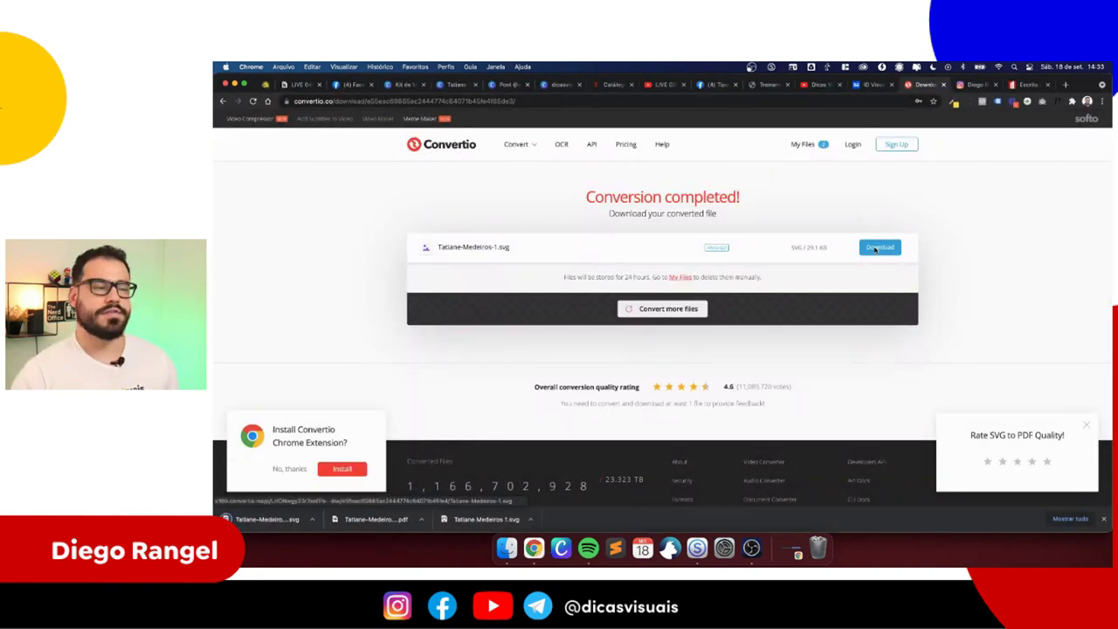
left_click(453, 85)
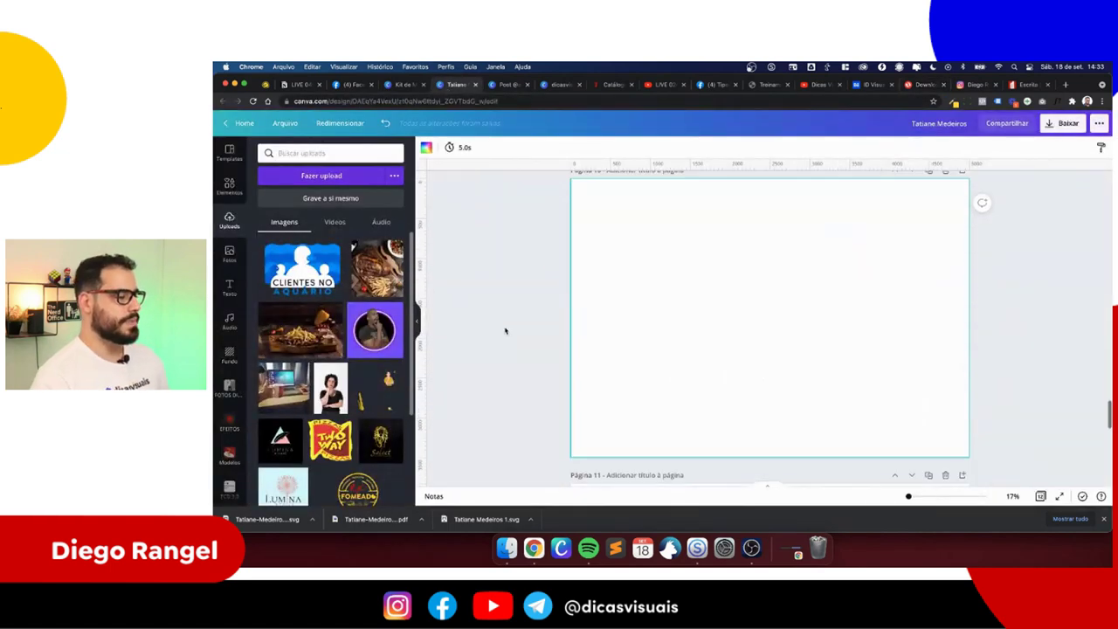
left_click_drag(266, 518, 303, 310)
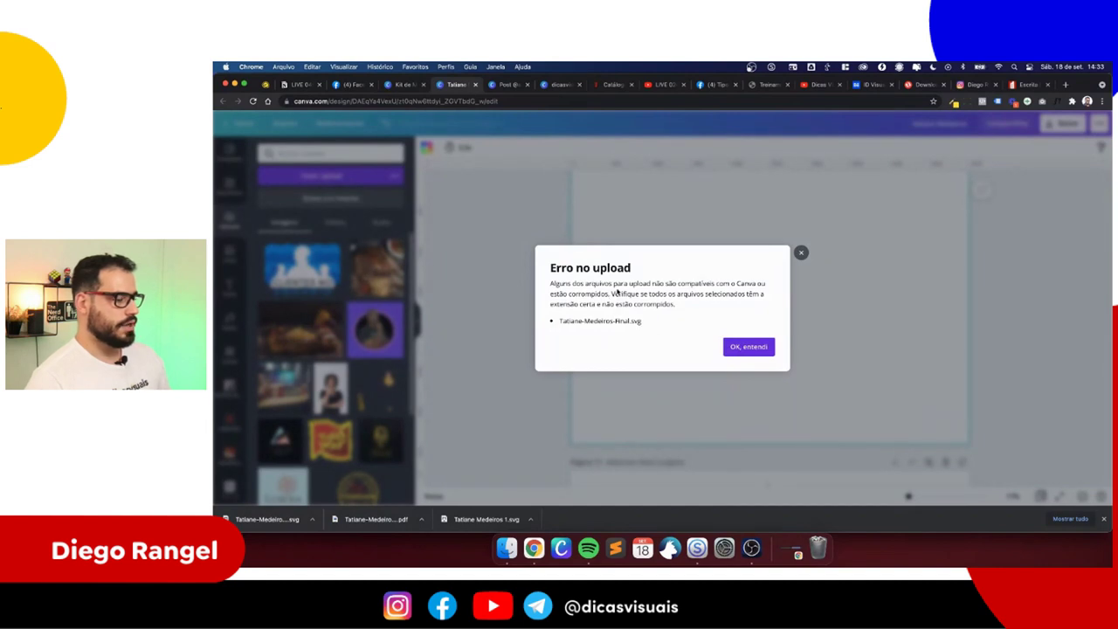
left_click(748, 347)
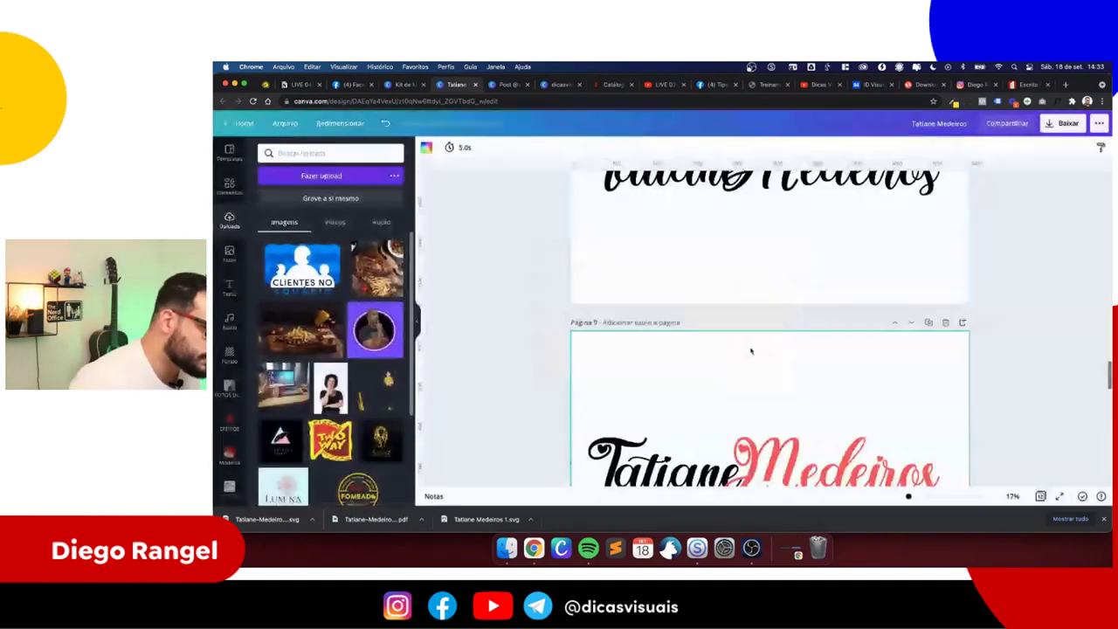
scroll(739, 342, "down", 2)
scroll(751, 354, "down", 5)
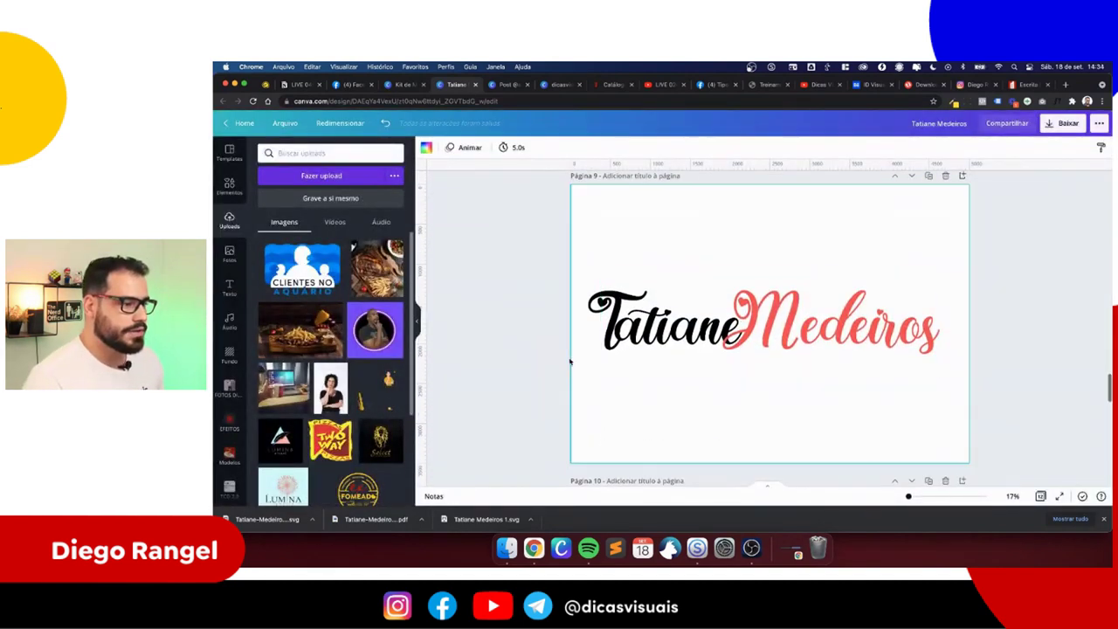
scroll(795, 332, "down", 2)
scroll(796, 332, "up", 4)
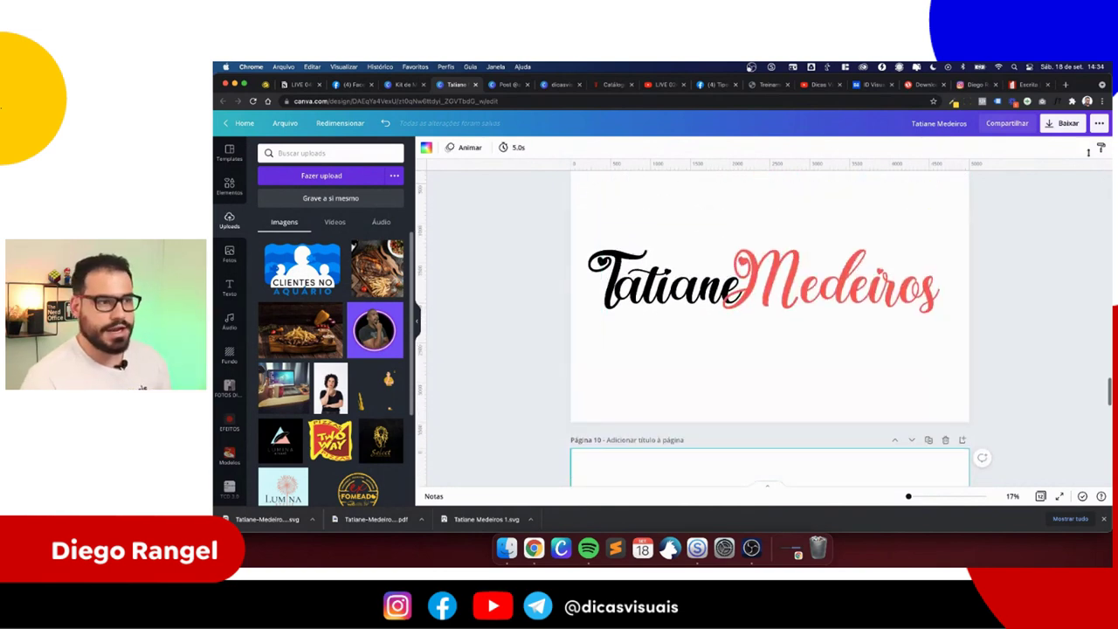
left_click(1063, 123)
left_click(983, 192)
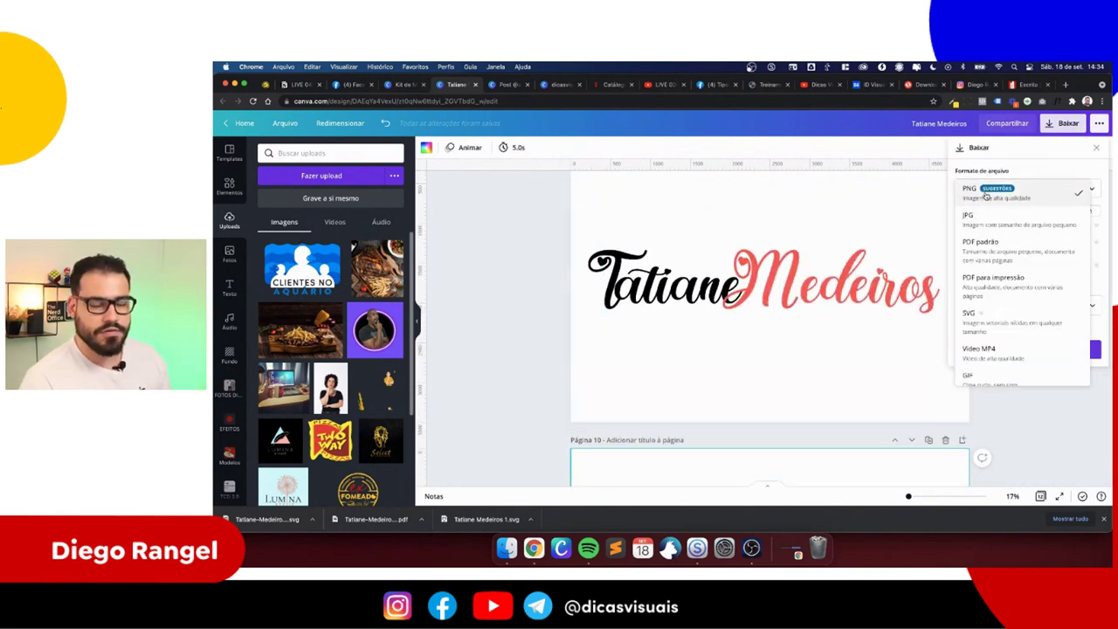
left_click(980, 319)
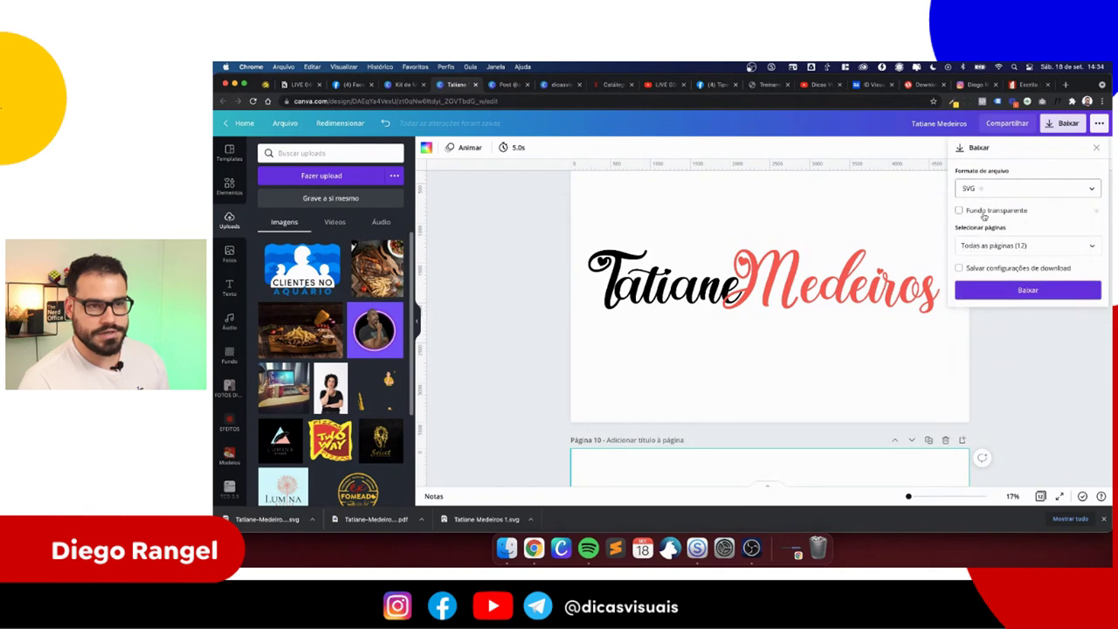
left_click(986, 249)
left_click(996, 272)
scroll(1000, 306, "down", 5)
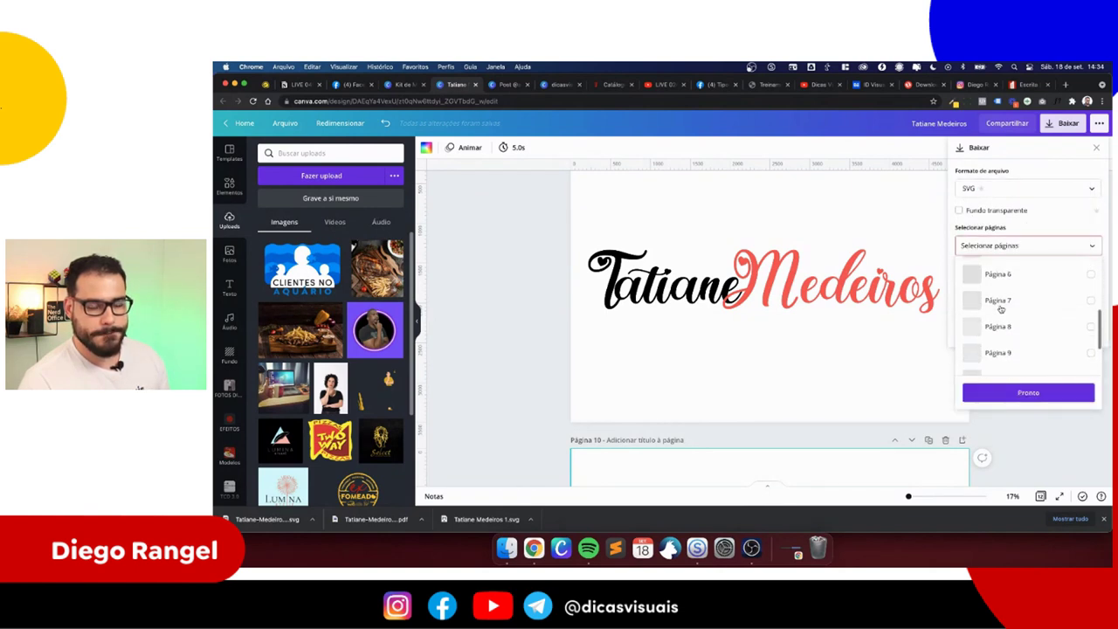
scroll(1002, 313, "down", 3)
left_click(995, 283)
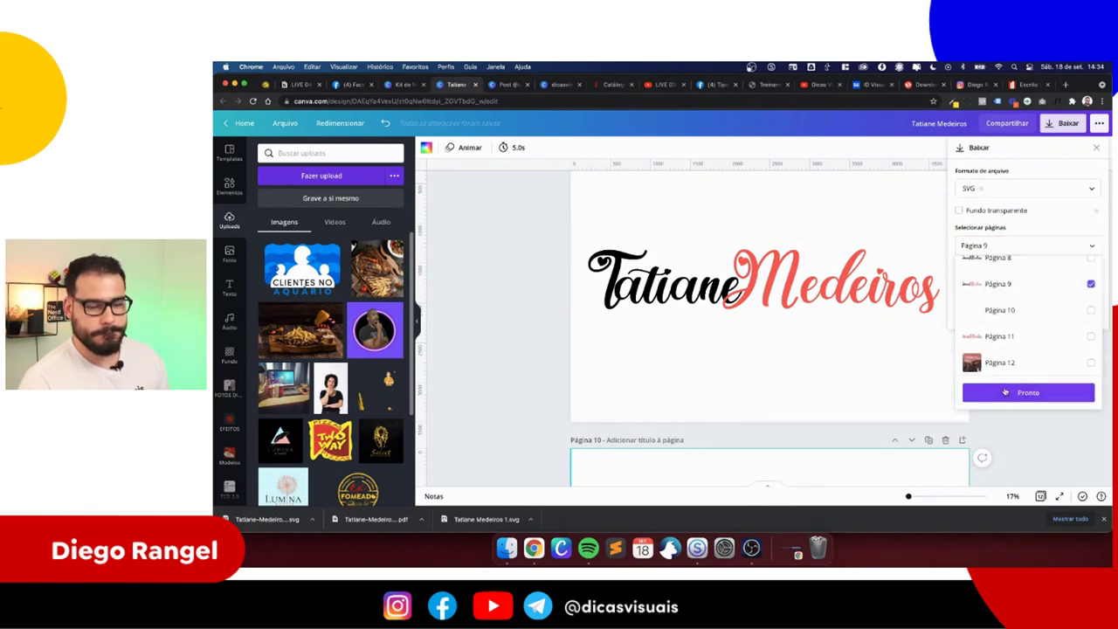
left_click(1013, 392)
left_click(1008, 297)
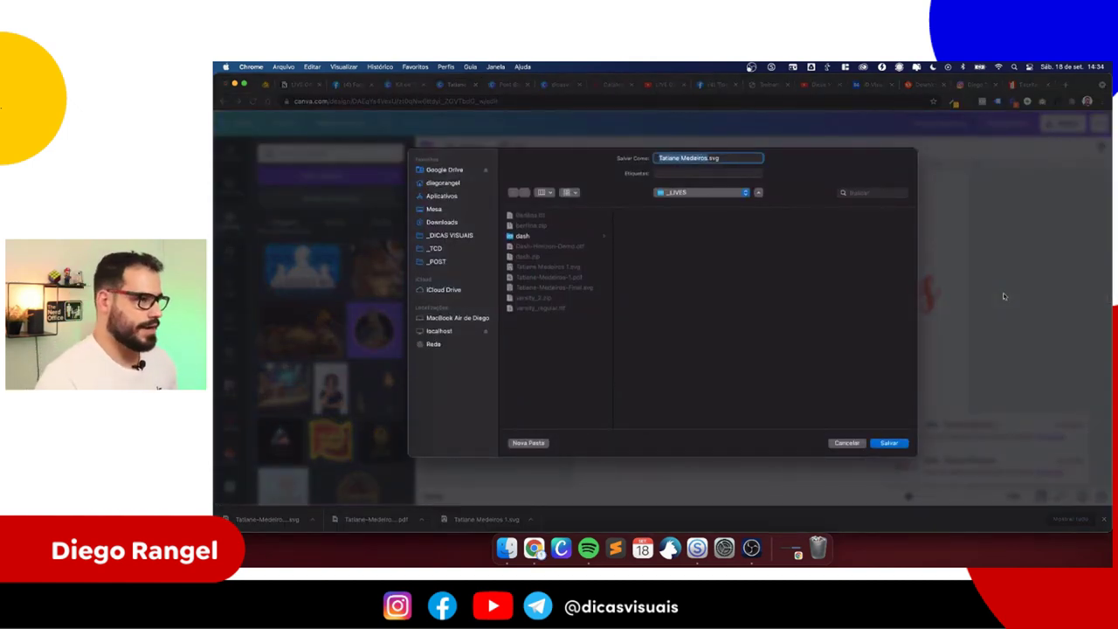
key("Return")
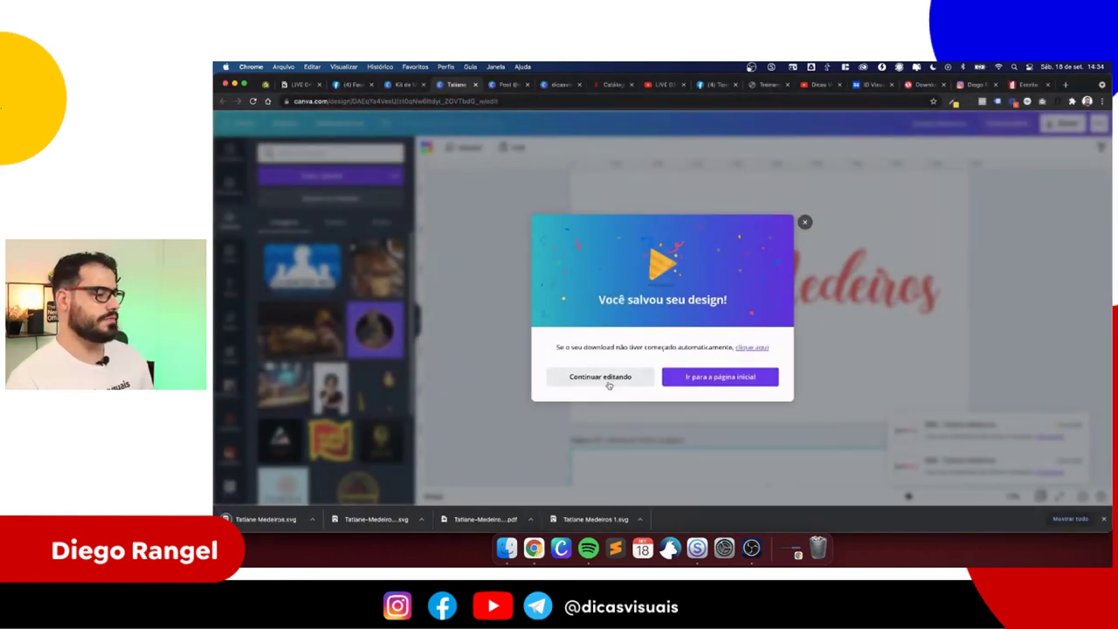